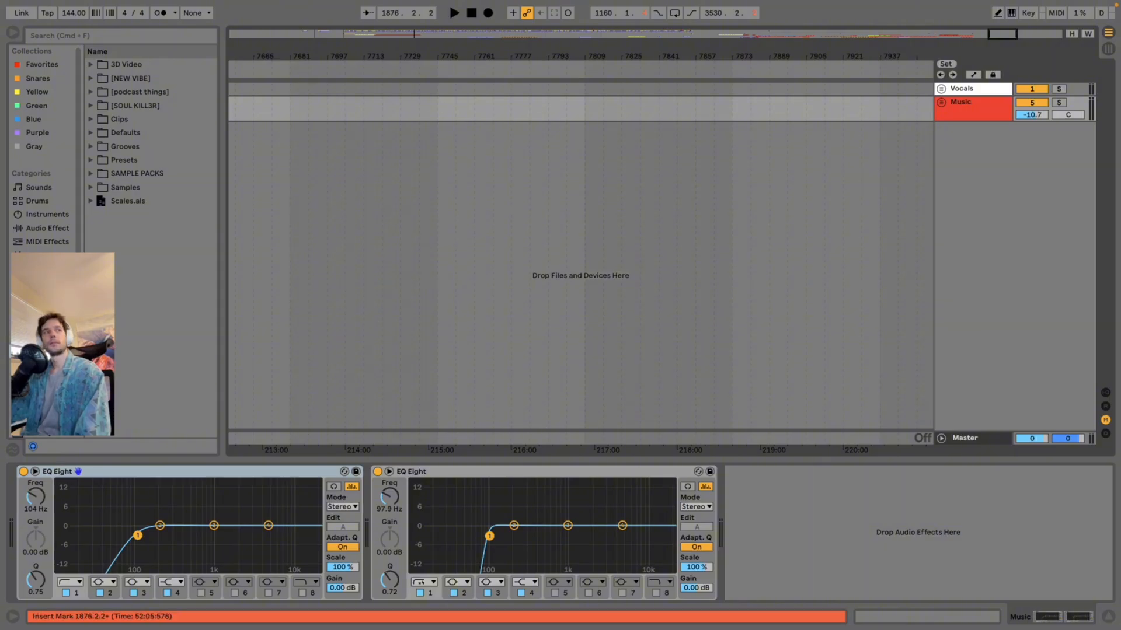
Unfold the Vocals and Music groups to view the tracks inside, and fold both groups again.
{"action": "left_click", "coordinate": [971, 89]}
{"action": "left_click", "coordinate": [941, 89]}
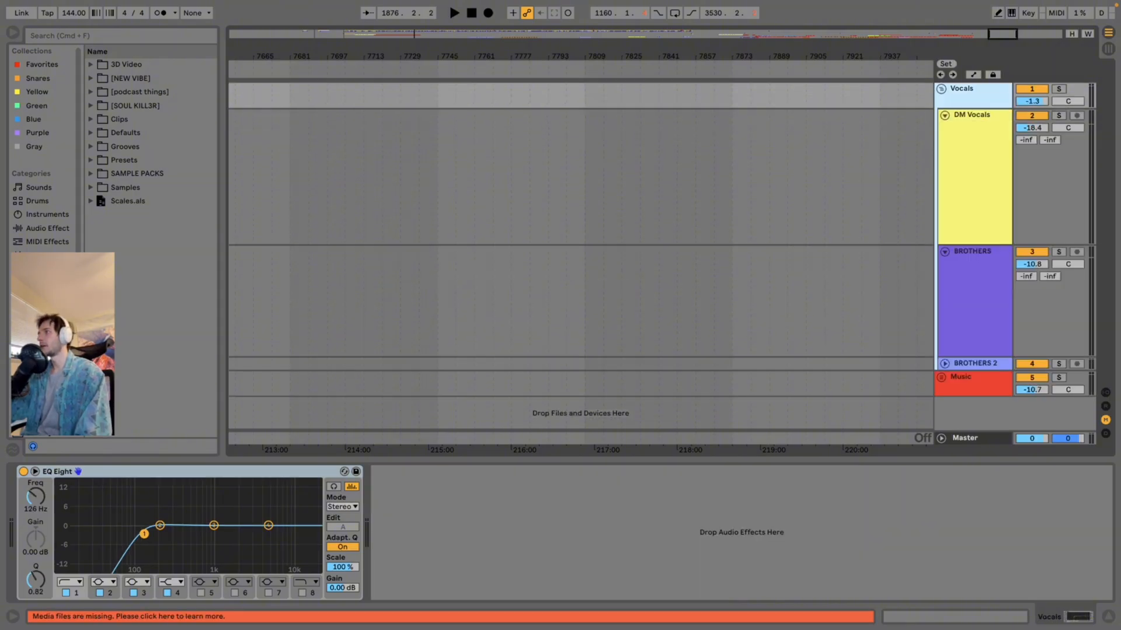
{"action": "left_click", "coordinate": [972, 115]}
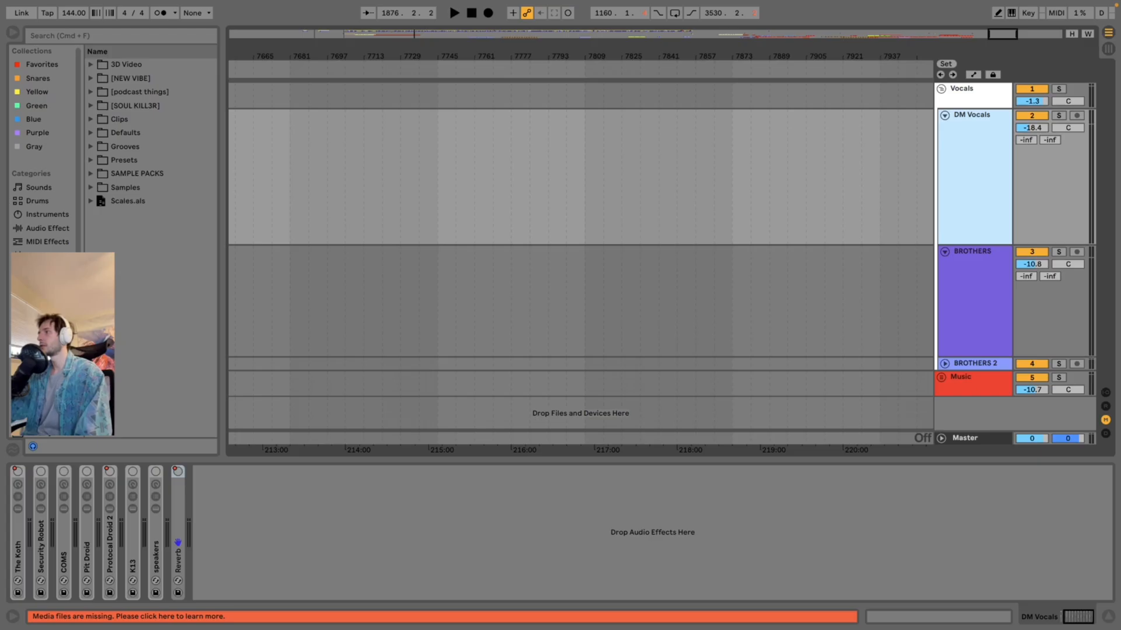
{"action": "left_click", "coordinate": [941, 89]}
{"action": "left_click", "coordinate": [941, 102]}
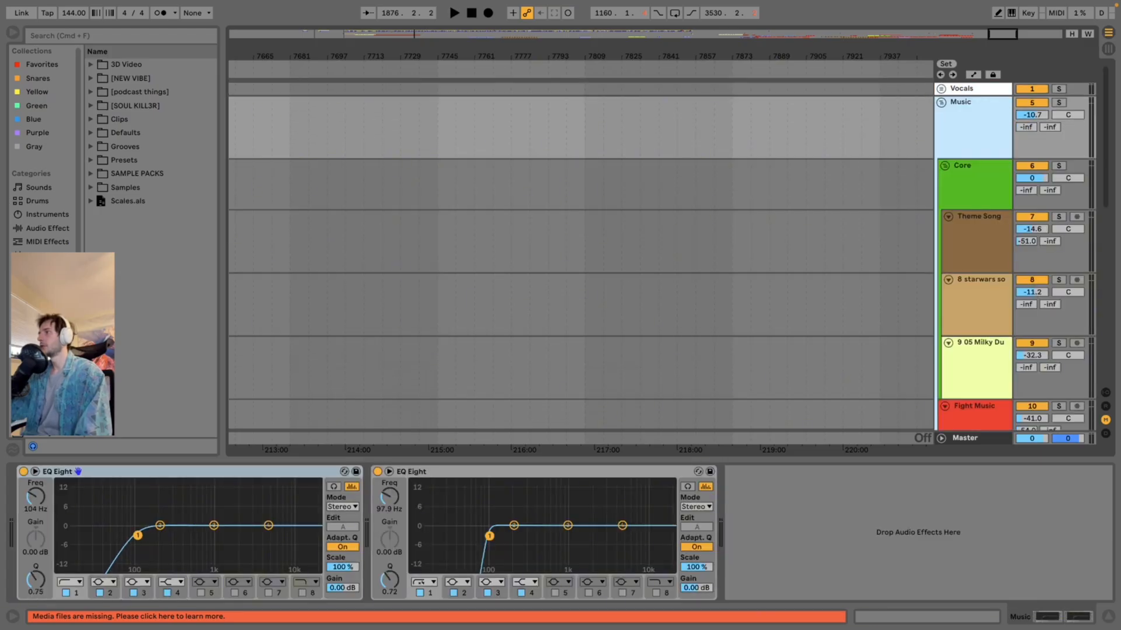
{"action": "key", "text": "Left"}
Add an audio track below the Music group and place the ep036 Dm p1 recording on it at about bar 7770 in the empty timeline.
{"action": "left_click", "coordinate": [821, 108]}
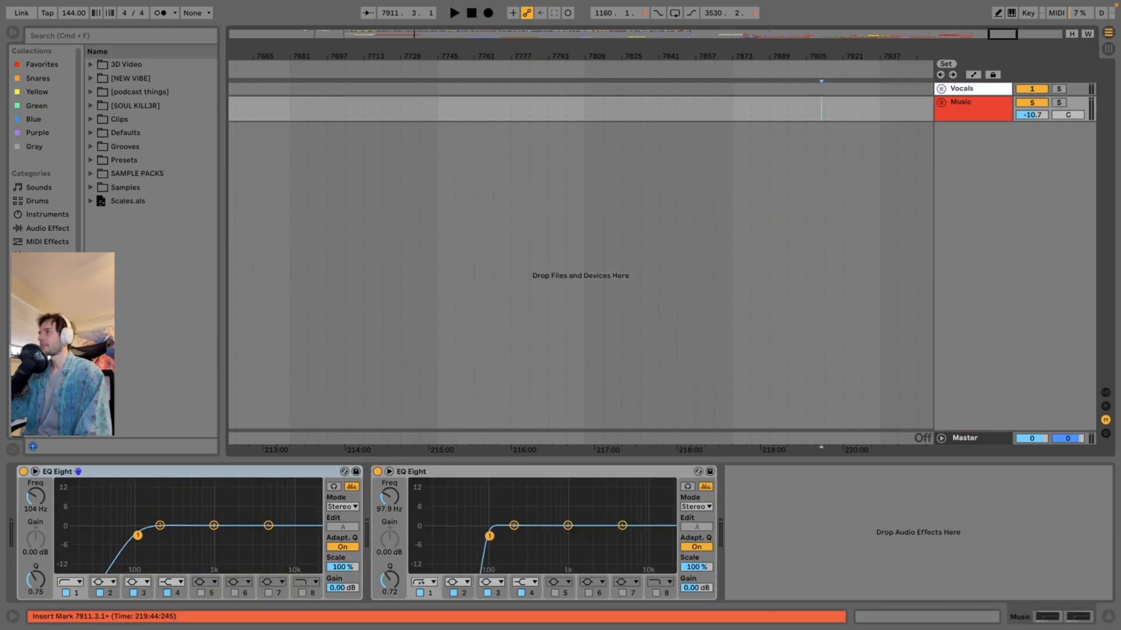
{"action": "scroll", "coordinate": [350, 275], "scroll_direction": "down", "scroll_amount": 5}
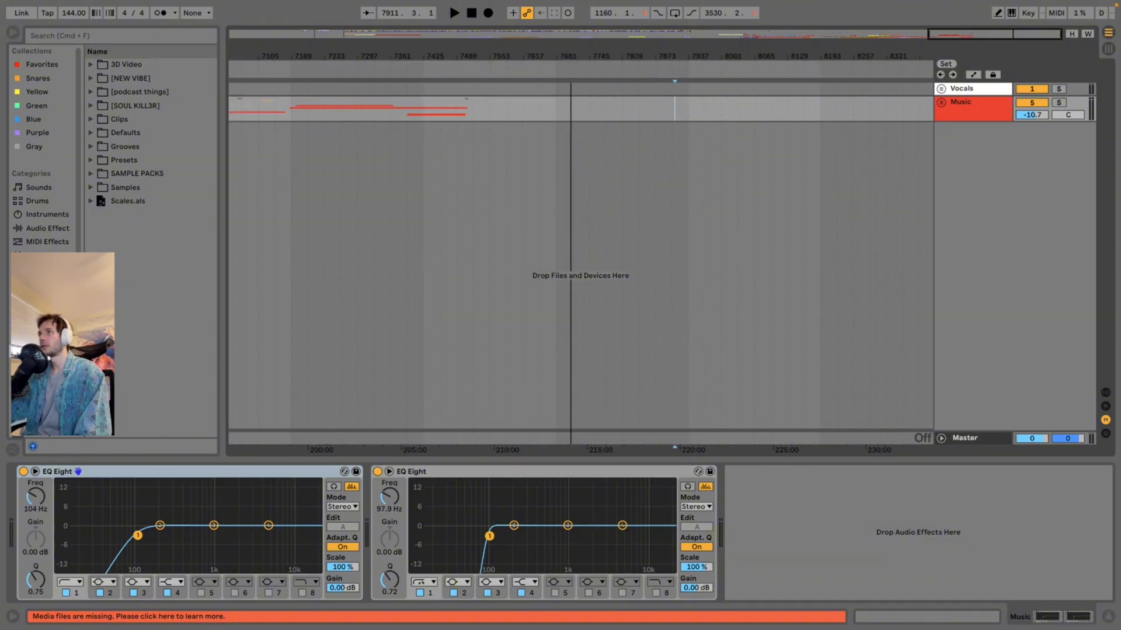
{"action": "scroll", "coordinate": [350, 274], "scroll_direction": "right", "scroll_amount": 2}
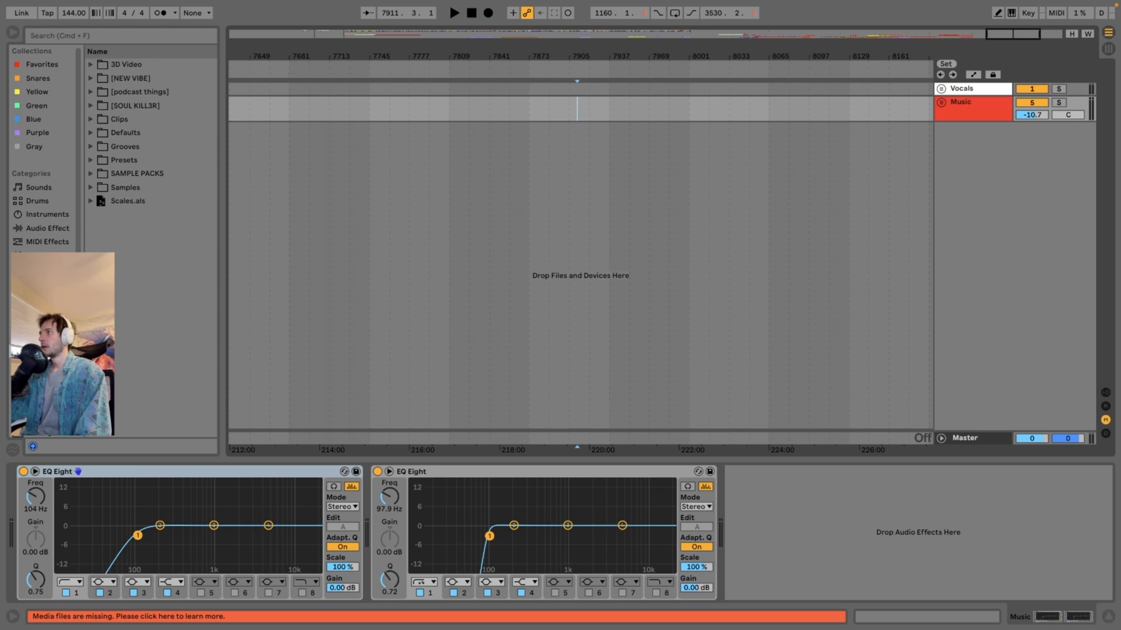
{"action": "left_click", "coordinate": [972, 109]}
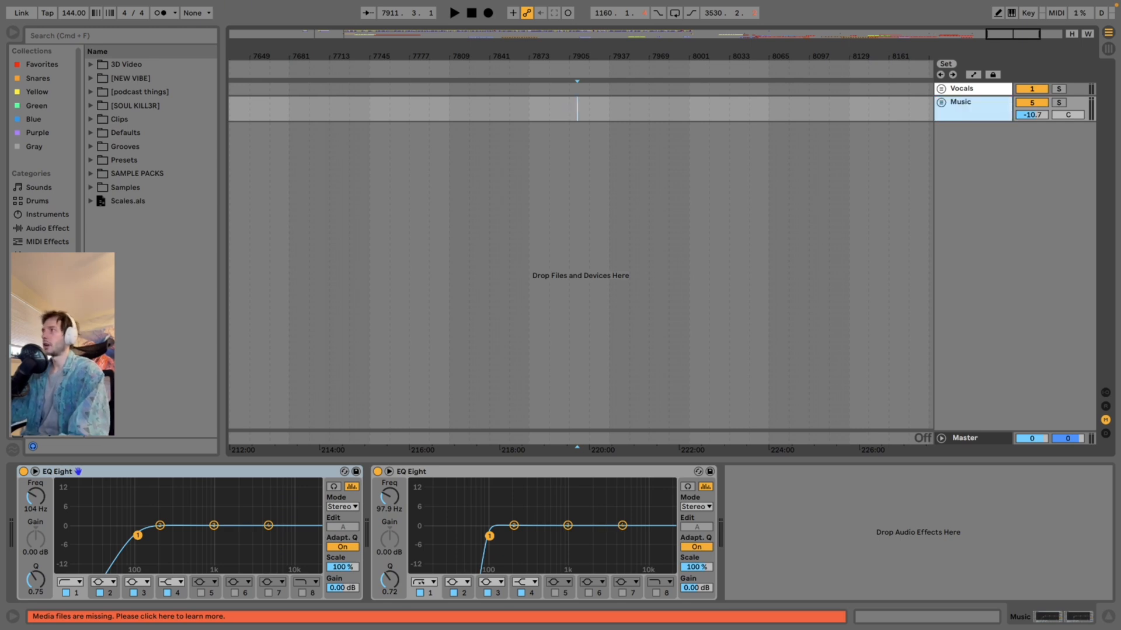
{"action": "key", "text": "super+t"}
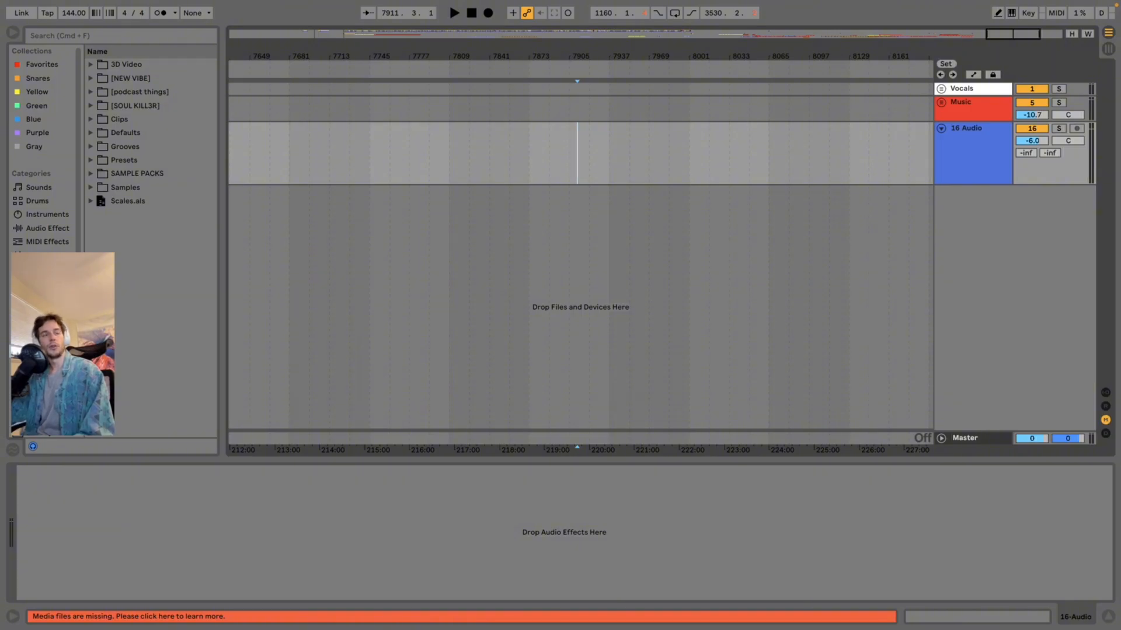
{"action": "left_click_drag", "start_coordinate": [1120, 170], "coordinate": [401, 146]}
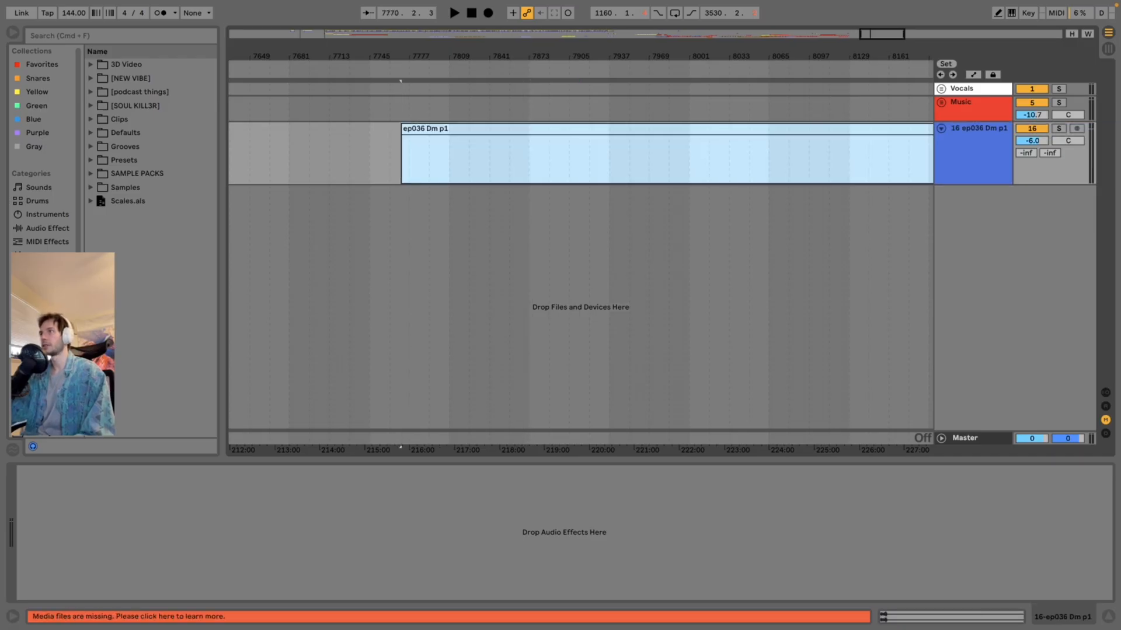
Turn off warping for the ep036 Dm p1 clip.
{"action": "left_click_drag", "start_coordinate": [513, 56], "coordinate": [380, 31]}
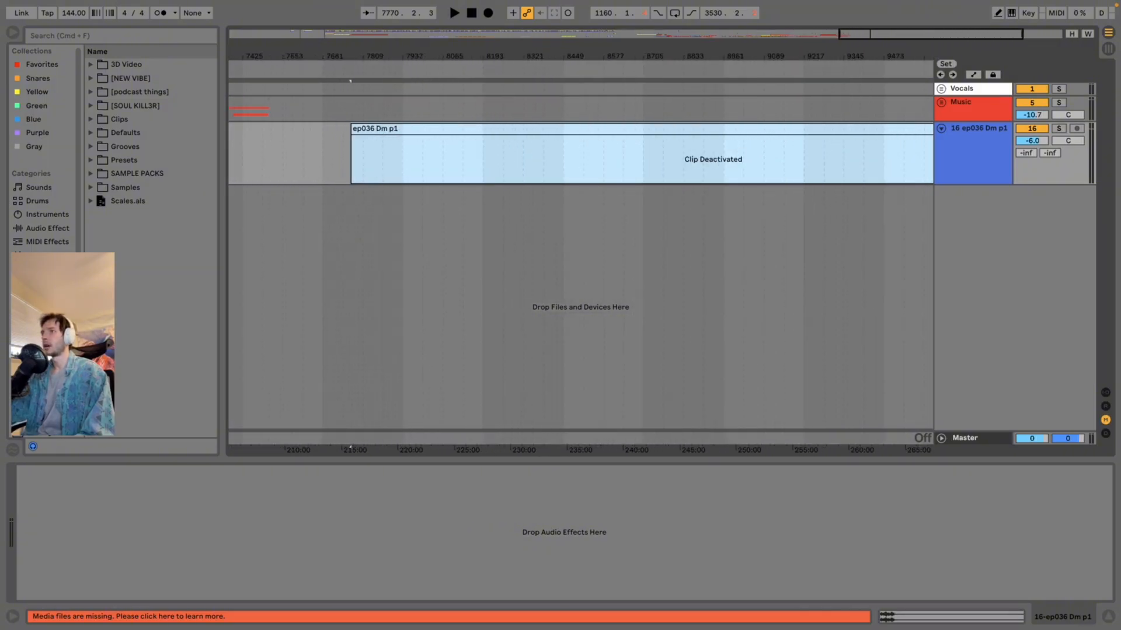
{"action": "double_click", "coordinate": [382, 129]}
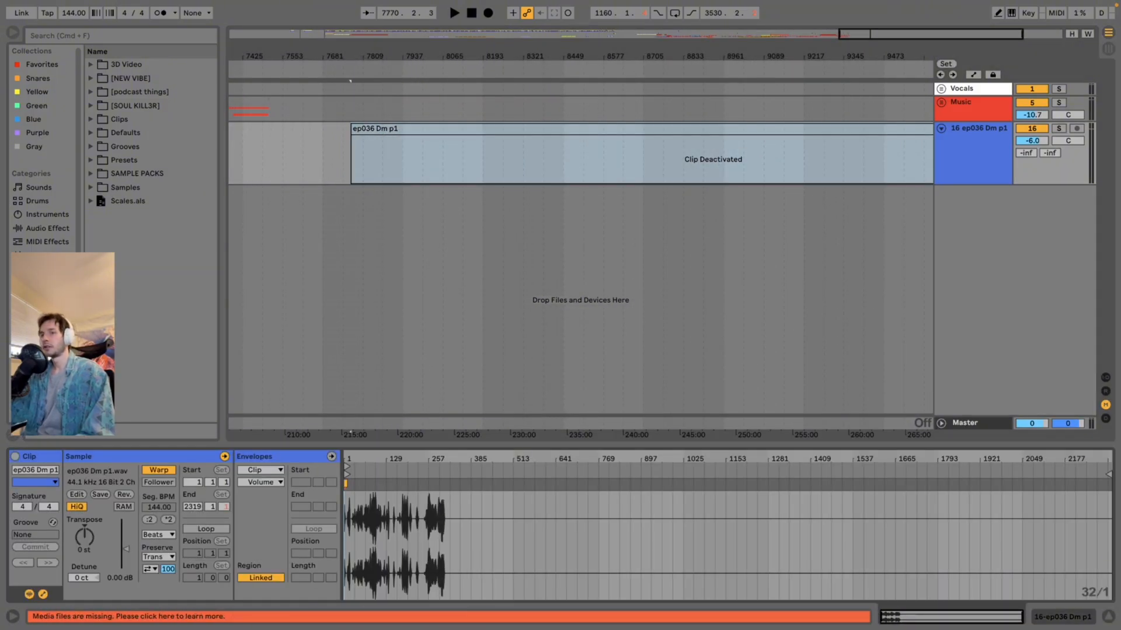
{"action": "left_click", "coordinate": [159, 470]}
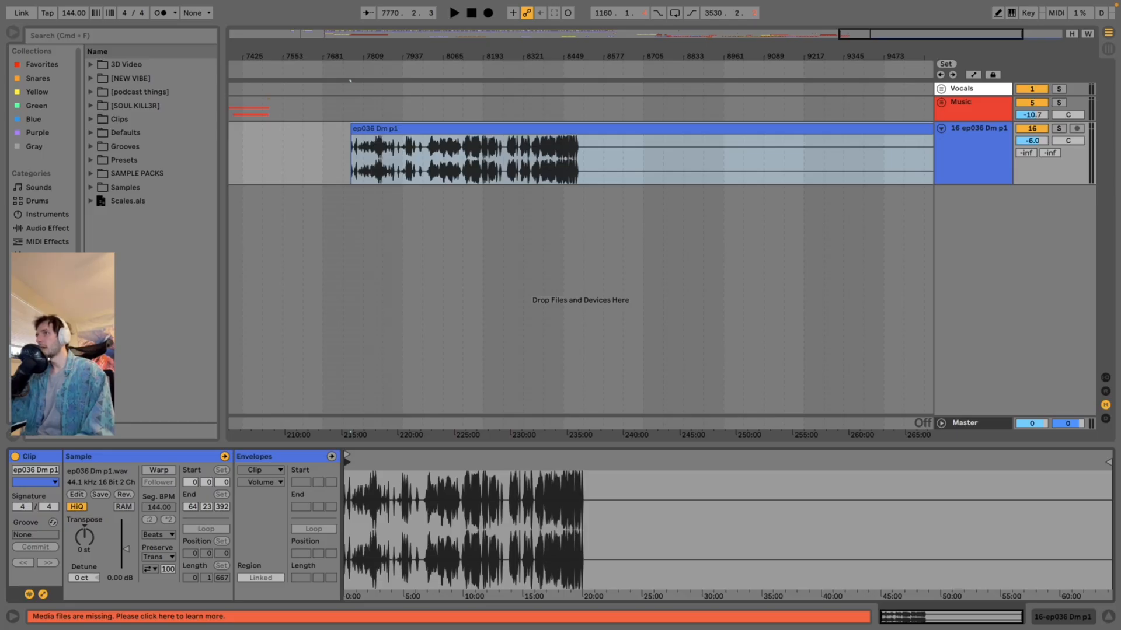
Place the Episode 36 Basement Boys recording unwarped on a new track below, starting about level with the ep036 Dm p1 clip.
{"action": "left_click_drag", "start_coordinate": [355, 188], "coordinate": [353, 193]}
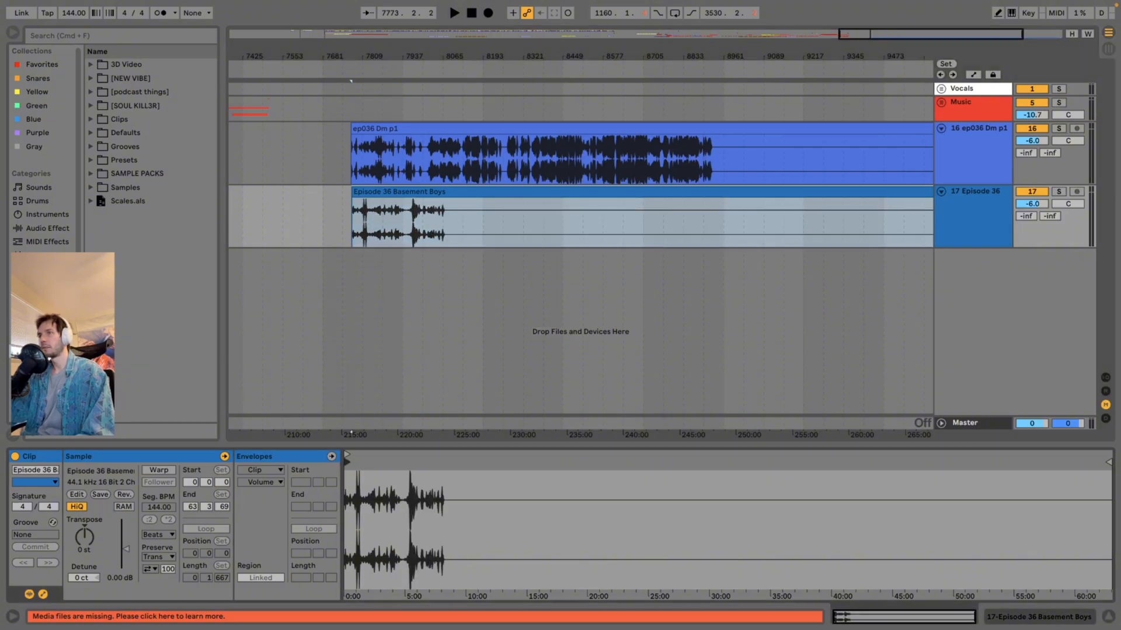
{"action": "left_click", "coordinate": [520, 223]}
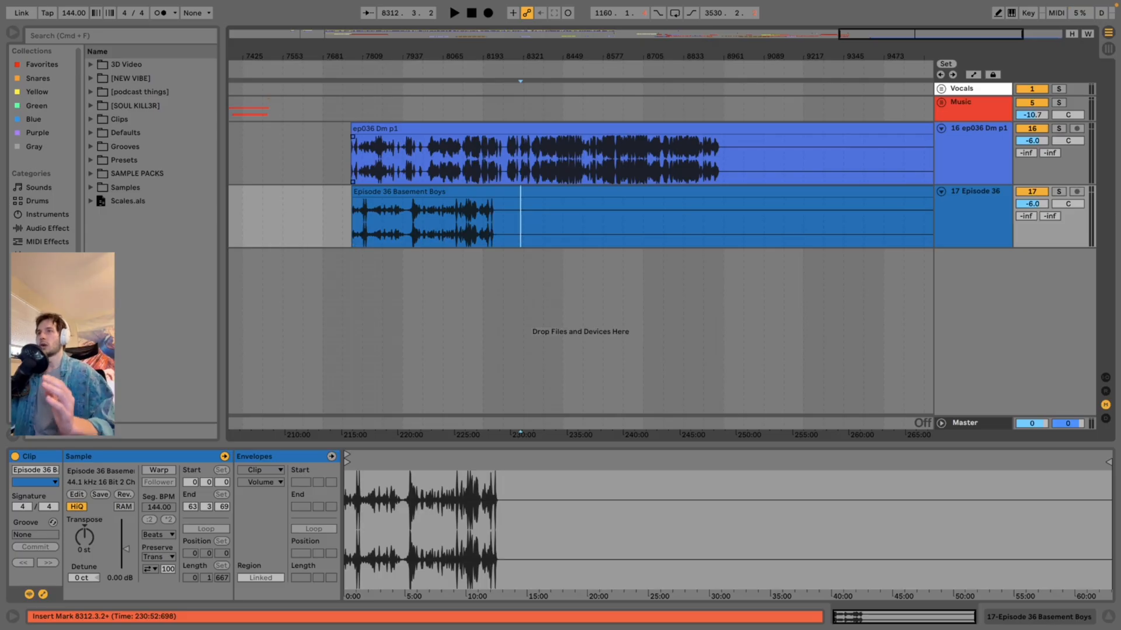
Compare both recordings' waveforms to locate the matching sync spikes, and play the passage from about bar 7857.
{"action": "mouse_move", "coordinate": [340, 218]}
{"action": "left_mouse_down"}
{"action": "mouse_move", "coordinate": [445, 163]}
{"action": "mouse_move", "coordinate": [422, 164]}
{"action": "mouse_move", "coordinate": [478, 213]}
{"action": "mouse_move", "coordinate": [435, 216]}
{"action": "left_mouse_up"}
{"action": "left_click_drag", "start_coordinate": [395, 163], "coordinate": [432, 216]}
{"action": "left_click", "coordinate": [406, 163]}
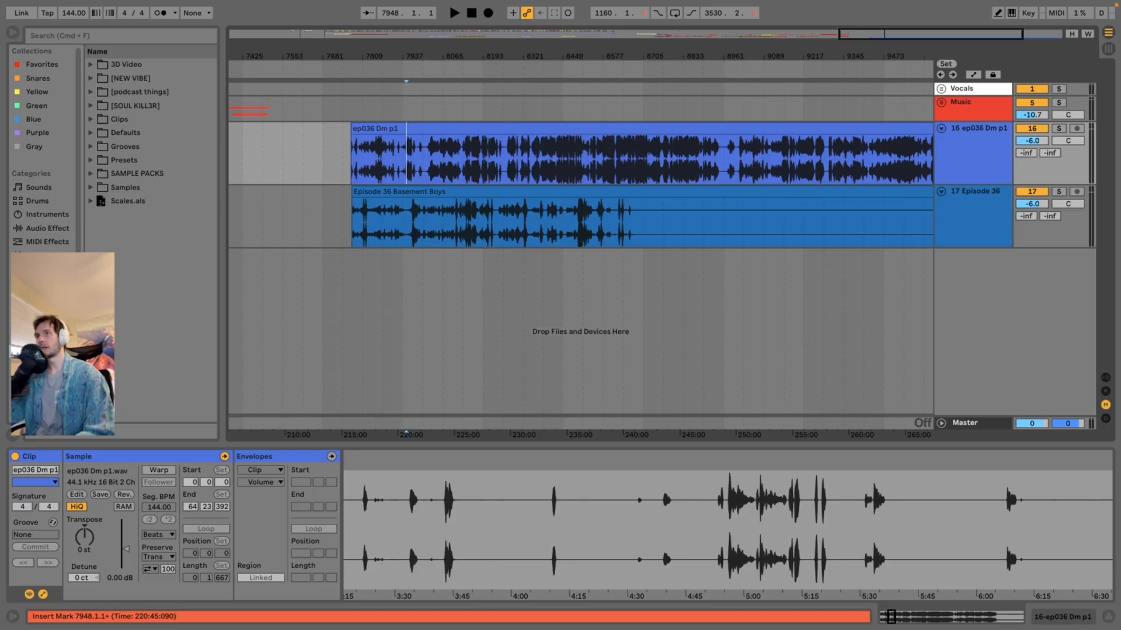
{"action": "left_click_drag", "start_coordinate": [404, 56], "coordinate": [524, 104]}
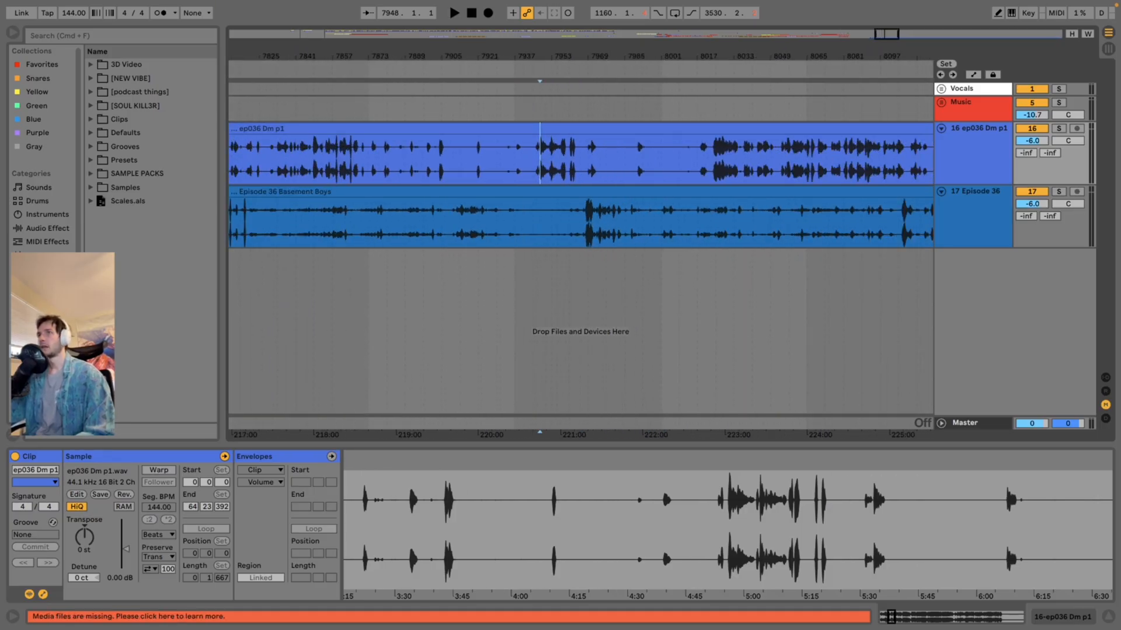
{"action": "scroll", "coordinate": [580, 233], "scroll_direction": "left", "scroll_amount": 5}
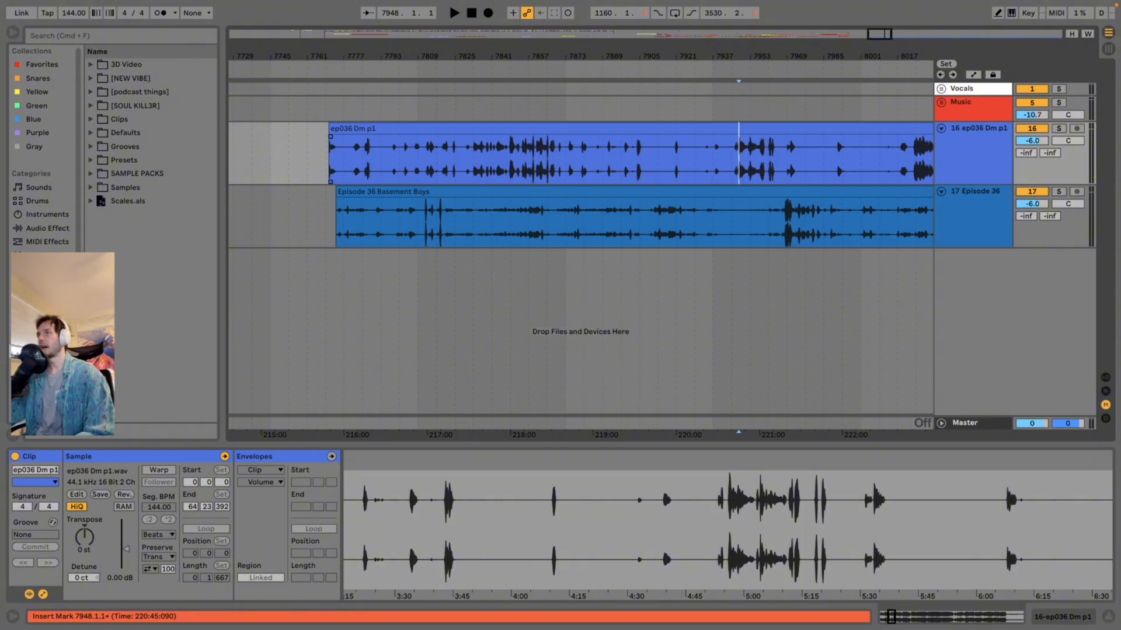
{"action": "left_click_drag", "start_coordinate": [699, 56], "coordinate": [373, 26]}
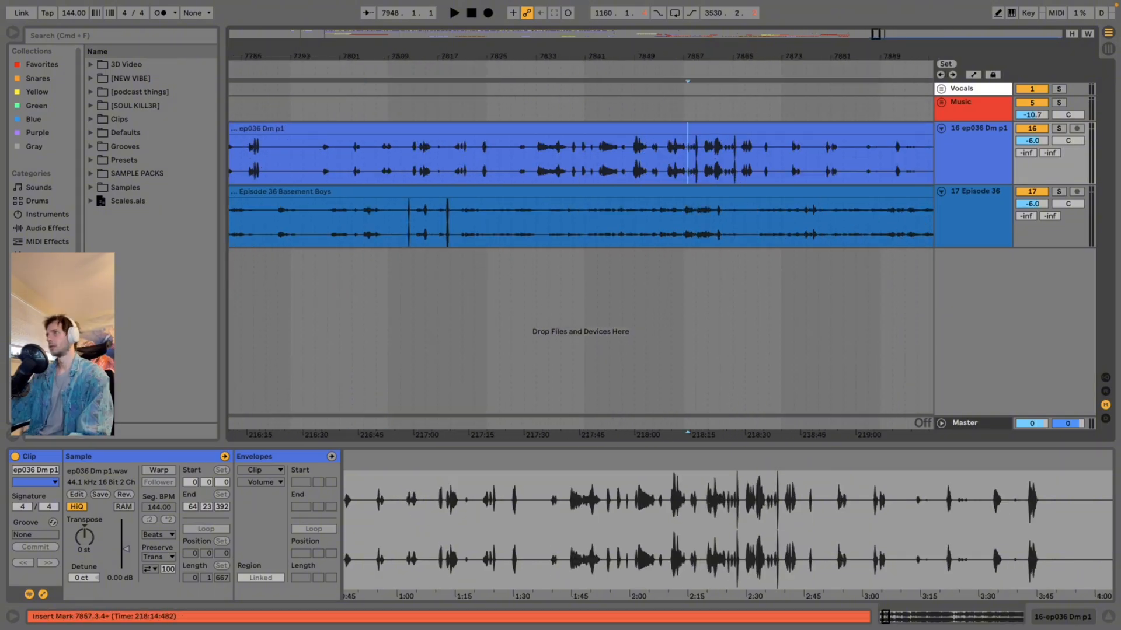
{"action": "key", "text": "space"}
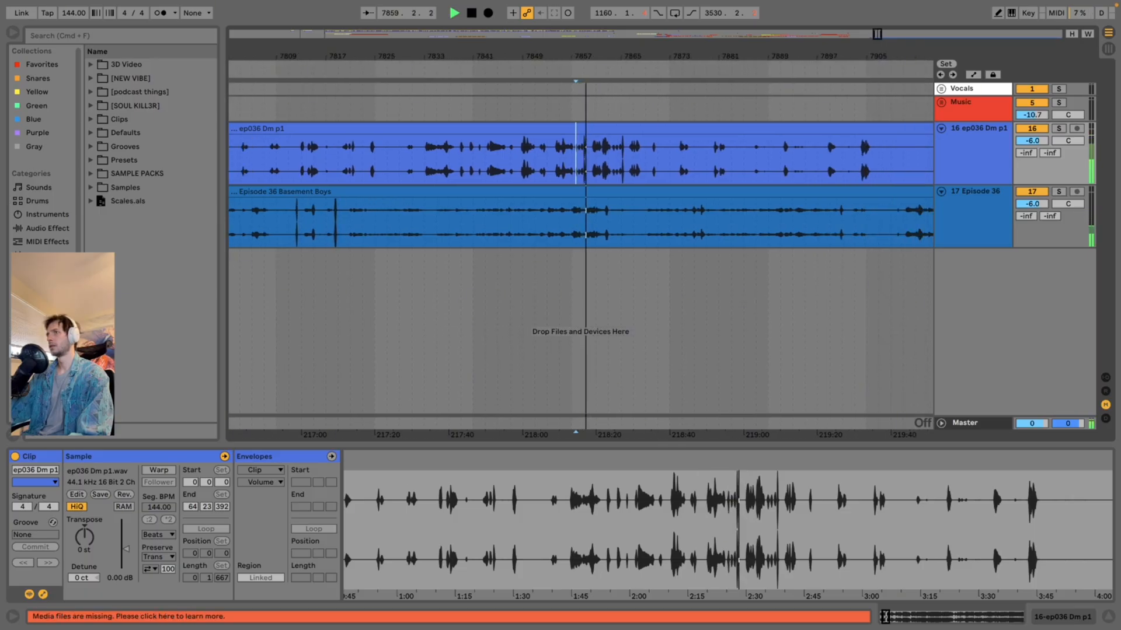
{"action": "key", "text": "space"}
Shift the Episode 36 Basement Boys clip to start at 7820.1.4 so its first sync spike lines up with the one in ep036 Dm p1.
{"action": "left_click_drag", "start_coordinate": [327, 192], "coordinate": [590, 192]}
{"action": "left_click_drag", "start_coordinate": [327, 191], "coordinate": [350, 192]}
{"action": "left_click", "coordinate": [579, 220]}
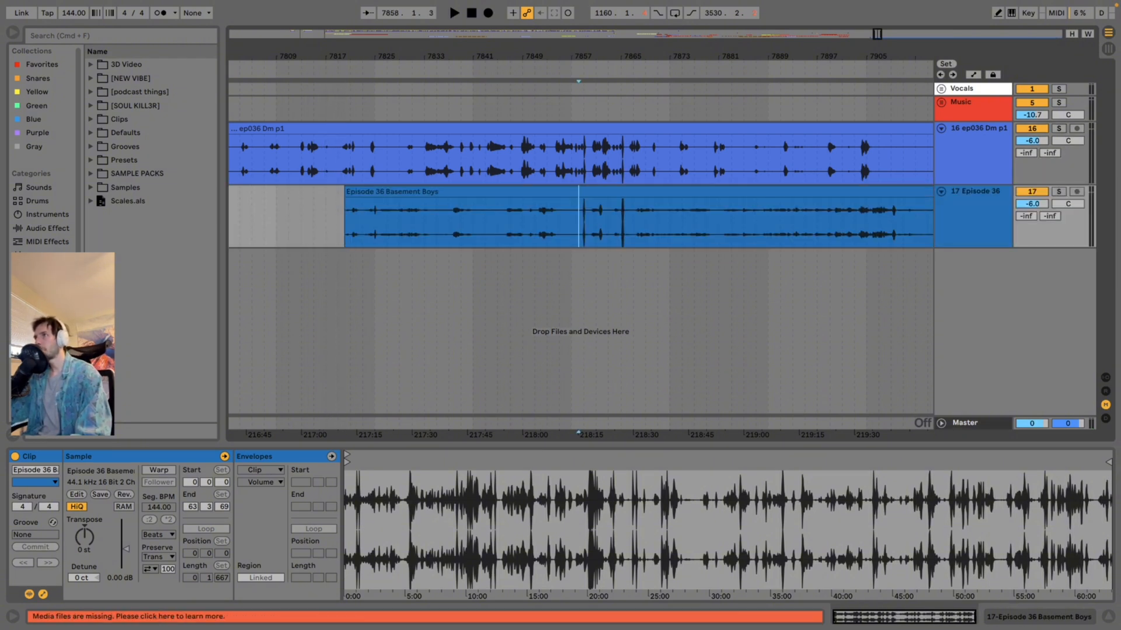
{"action": "left_click_drag", "start_coordinate": [580, 56], "coordinate": [581, 188]}
{"action": "left_click_drag", "start_coordinate": [700, 191], "coordinate": [721, 192]}
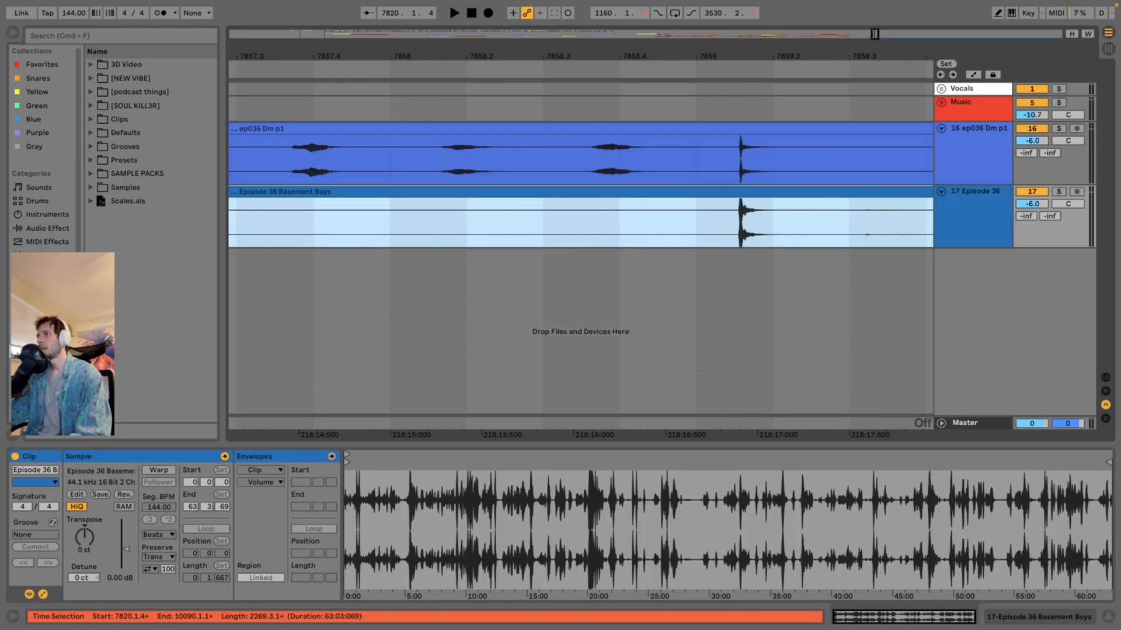
{"action": "left_click_drag", "start_coordinate": [448, 56], "coordinate": [448, 19]}
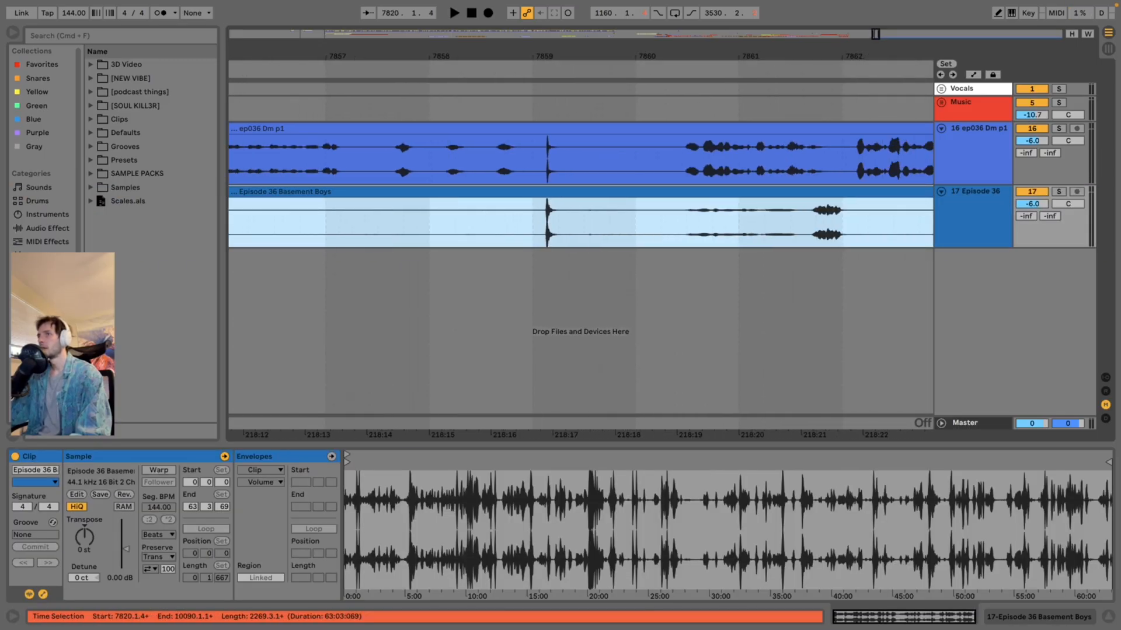
Play both clips together from just before the first sync spike to check their alignment.
{"action": "left_click", "coordinate": [308, 159]}
{"action": "key", "text": "space"}
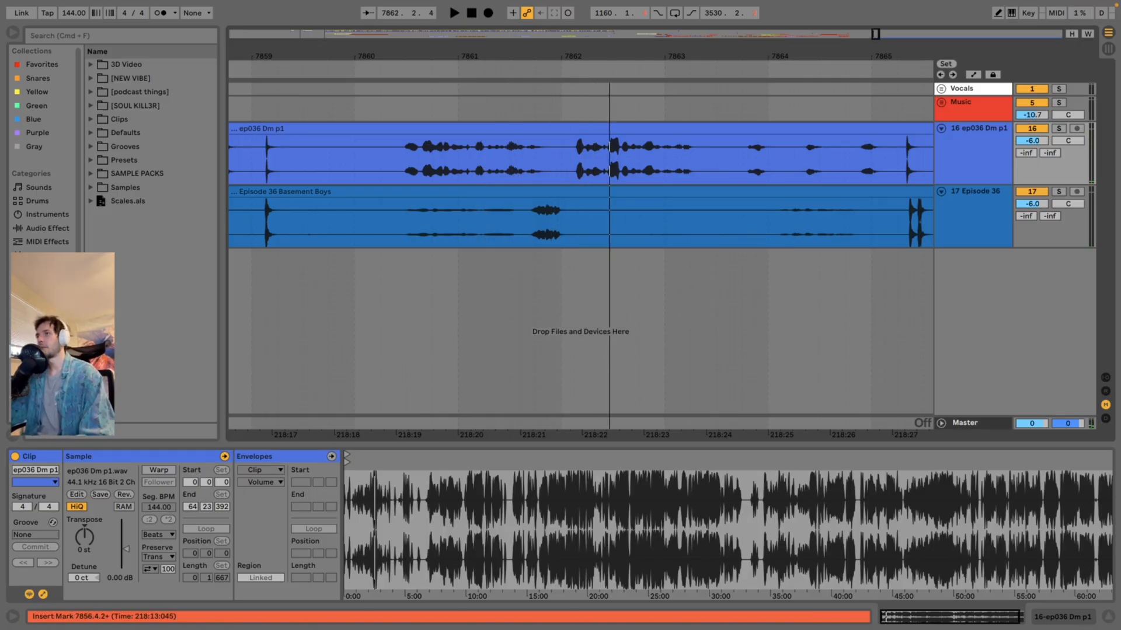
{"action": "left_click_drag", "start_coordinate": [399, 159], "coordinate": [576, 164]}
{"action": "left_click", "coordinate": [654, 219]}
{"action": "scroll", "coordinate": [655, 219], "scroll_direction": "right", "scroll_amount": 3}
{"action": "key", "text": "space"}
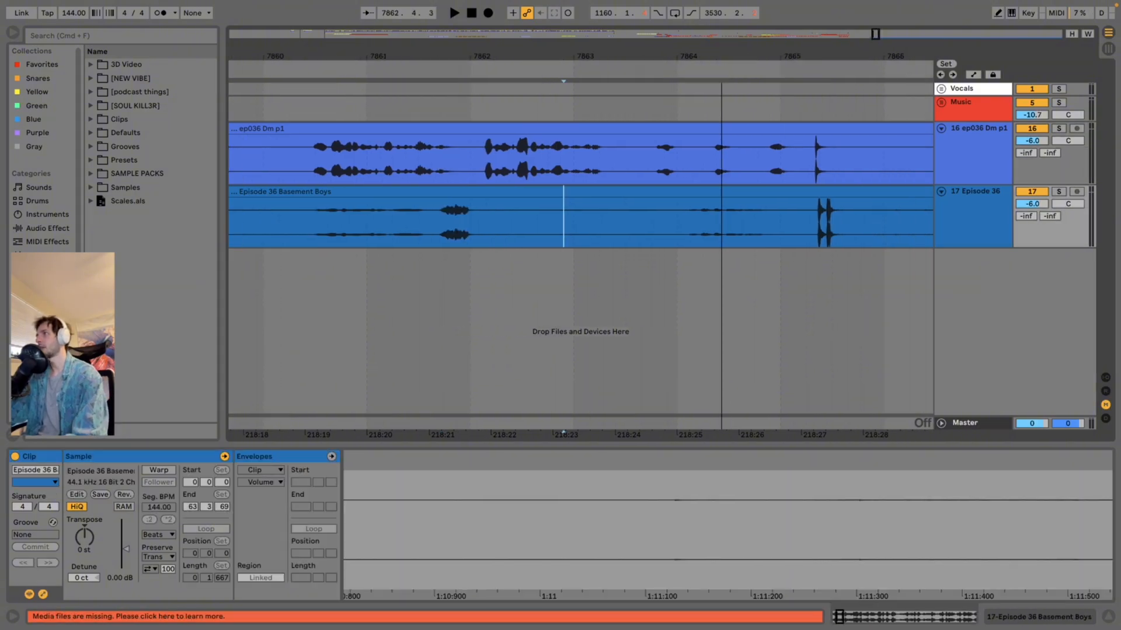
Play both clips through the second sync spike near bar 7865 and examine the offset between the two waveforms up close.
{"action": "scroll", "coordinate": [654, 220], "scroll_direction": "right", "scroll_amount": 4}
{"action": "left_click", "coordinate": [599, 156]}
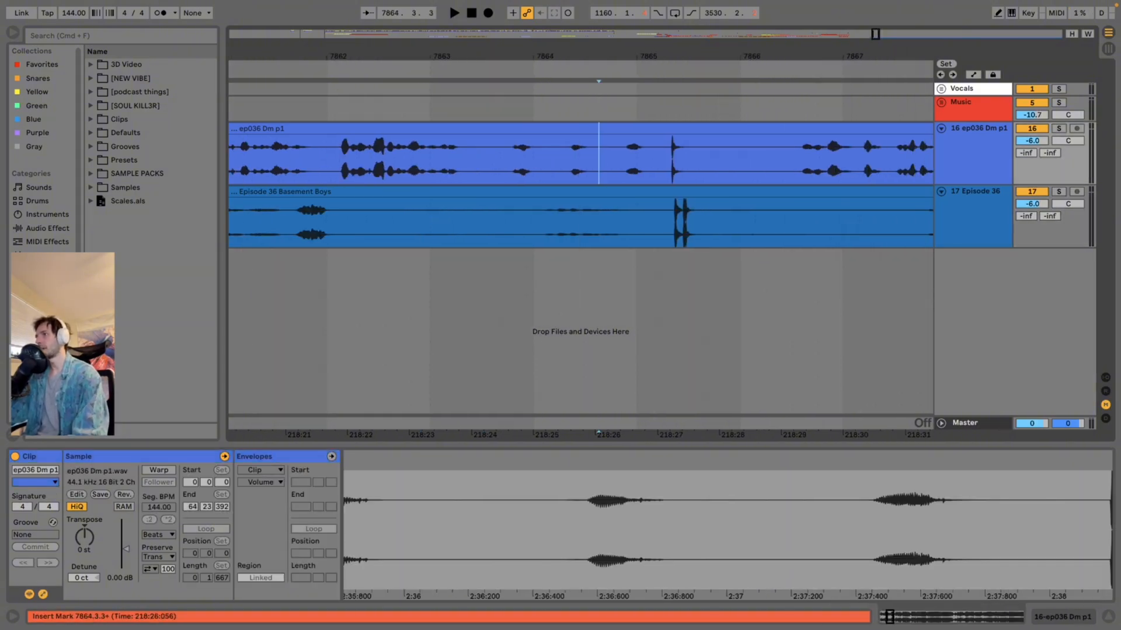
{"action": "key", "text": "space"}
{"action": "key", "text": "space"}
{"action": "left_click", "coordinate": [512, 157]}
{"action": "key", "text": "space"}
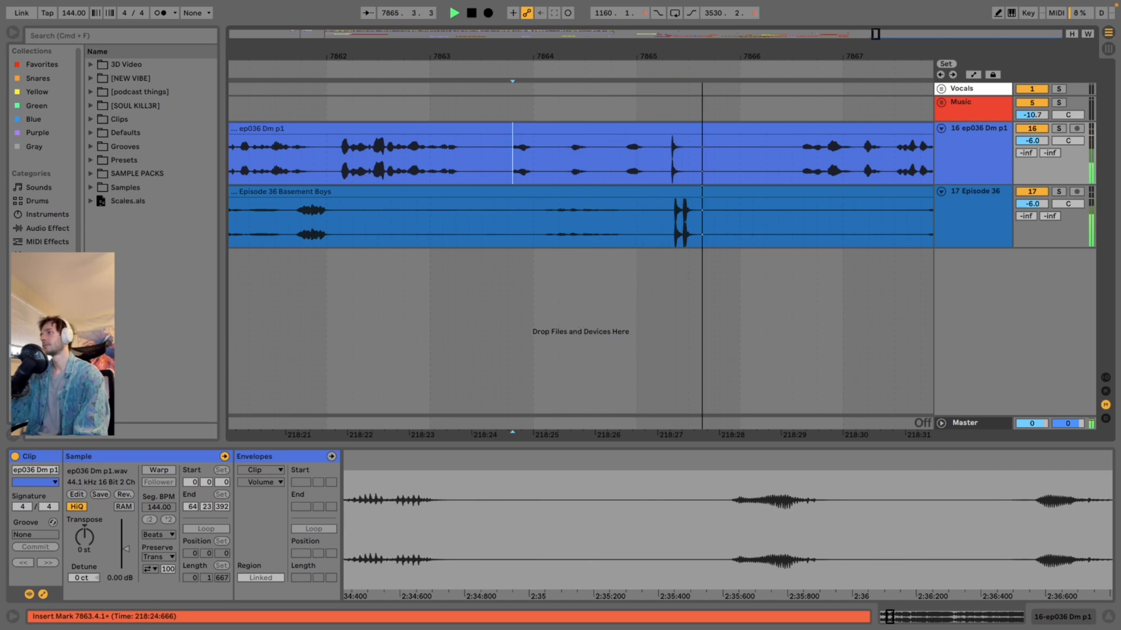
{"action": "scroll", "coordinate": [697, 175], "scroll_direction": "up", "scroll_amount": 10}
{"action": "scroll", "coordinate": [304, 175], "scroll_direction": "down", "scroll_amount": 1}
{"action": "key", "text": "space"}
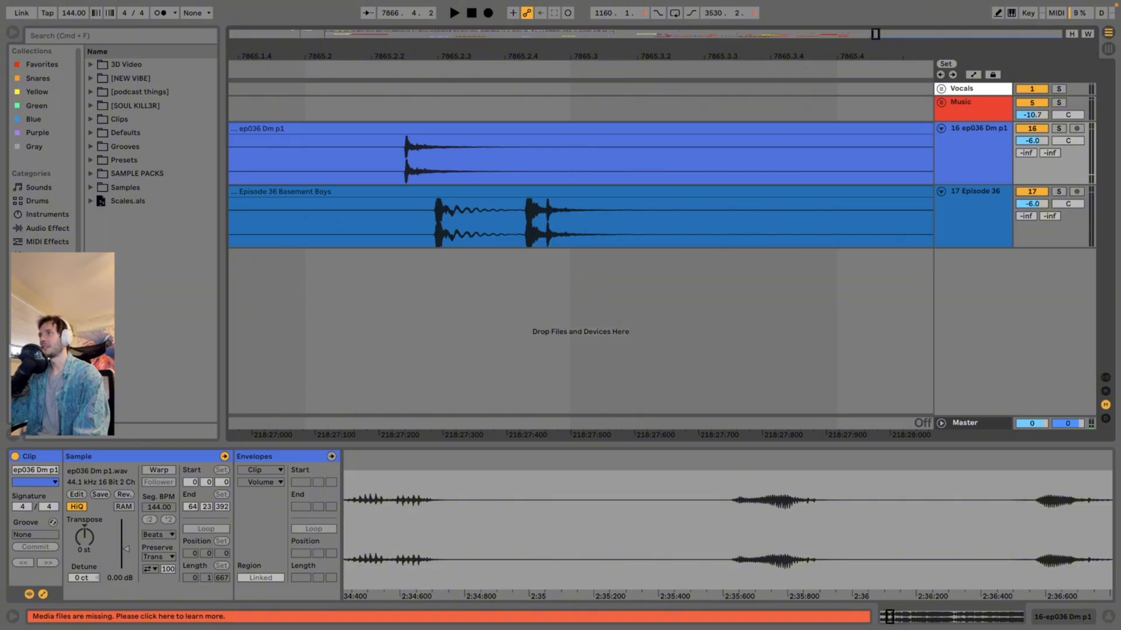
{"action": "scroll", "coordinate": [544, 175], "scroll_direction": "down", "scroll_amount": 8}
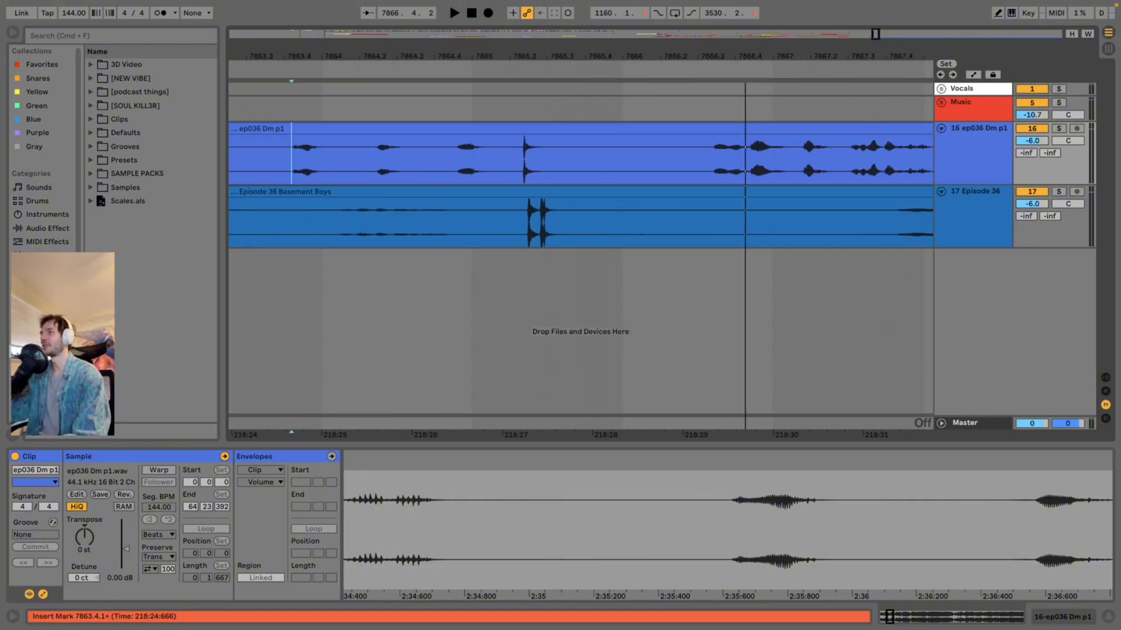
Play on from just before the second sync spike and compare the speech that follows on both tracks.
{"action": "left_click", "coordinate": [465, 161]}
{"action": "key", "text": "space"}
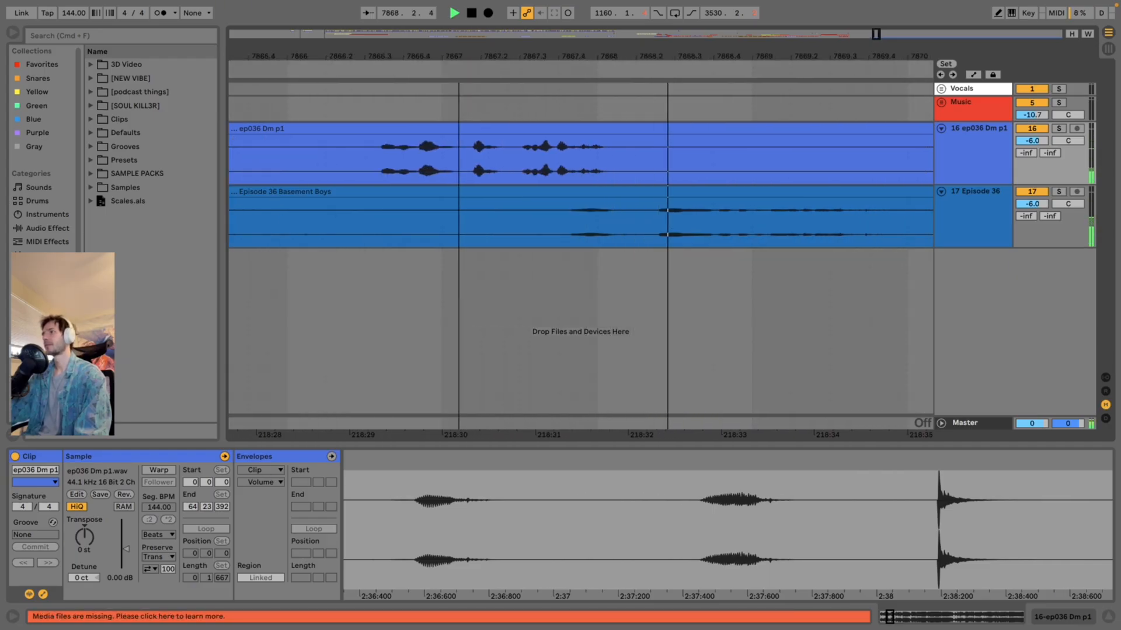
{"action": "scroll", "coordinate": [462, 161], "scroll_direction": "down", "scroll_amount": 5}
{"action": "key", "text": "space"}
{"action": "scroll", "coordinate": [462, 161], "scroll_direction": "left", "scroll_amount": 5}
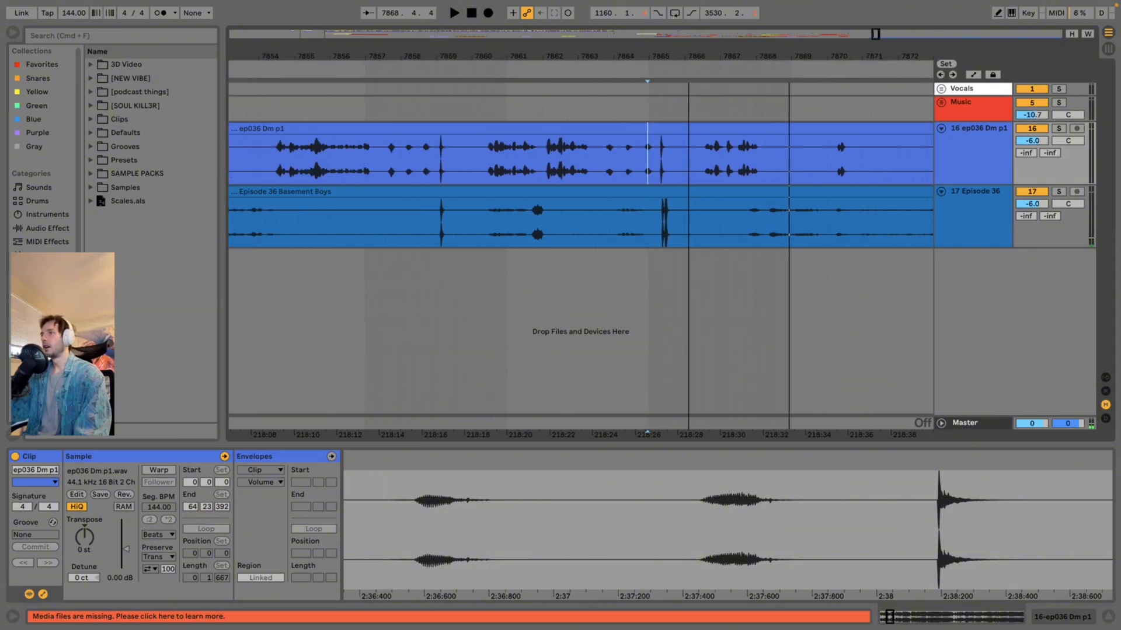
{"action": "scroll", "coordinate": [581, 161], "scroll_direction": "down", "scroll_amount": 1}
{"action": "scroll", "coordinate": [581, 161], "scroll_direction": "right", "scroll_amount": 3}
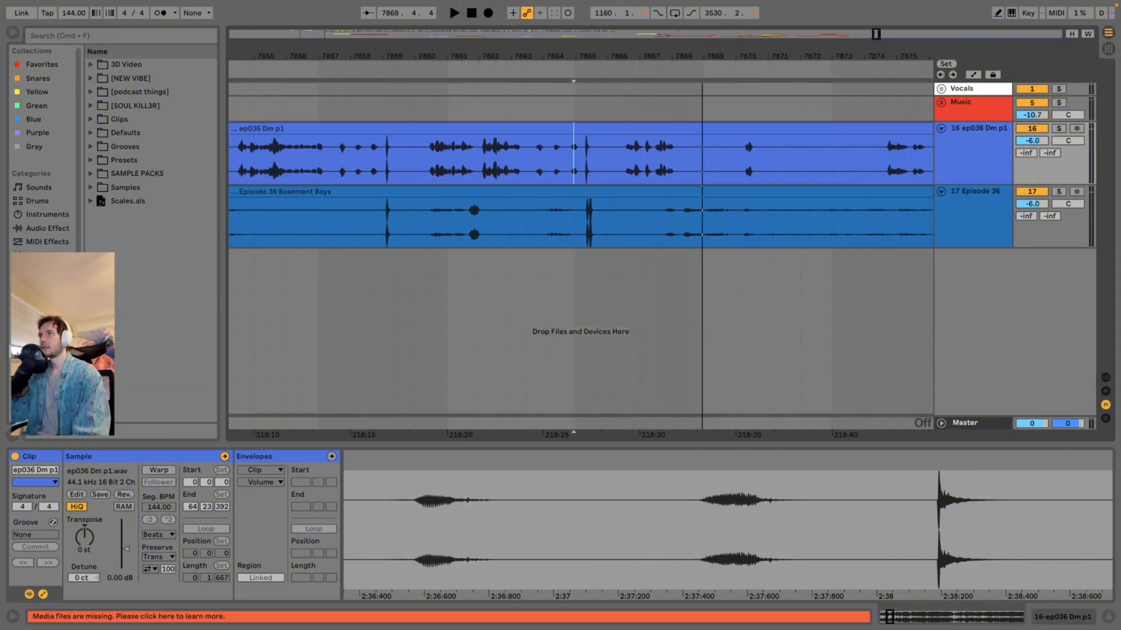
Place the insert marker on the Episode 36 Basement Boys clip just before the first aligned spike, at 7858.1.2.
{"action": "scroll", "coordinate": [568, 161], "scroll_direction": "down", "scroll_amount": 3}
{"action": "left_click", "coordinate": [514, 153]}
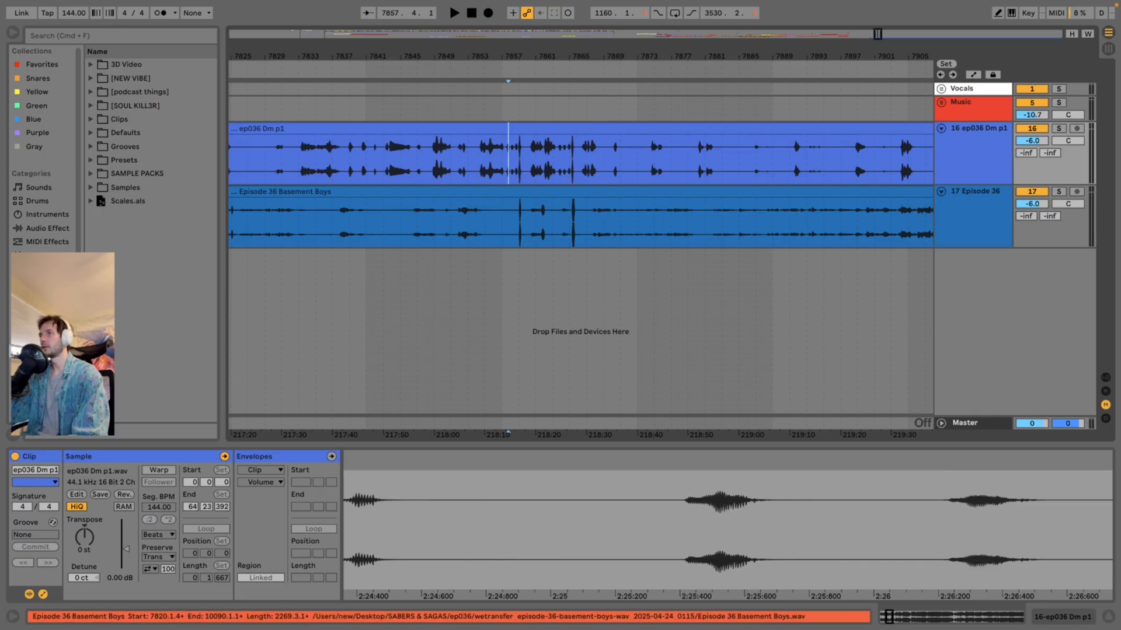
{"action": "left_click", "coordinate": [516, 216]}
{"action": "left_click", "coordinate": [514, 159]}
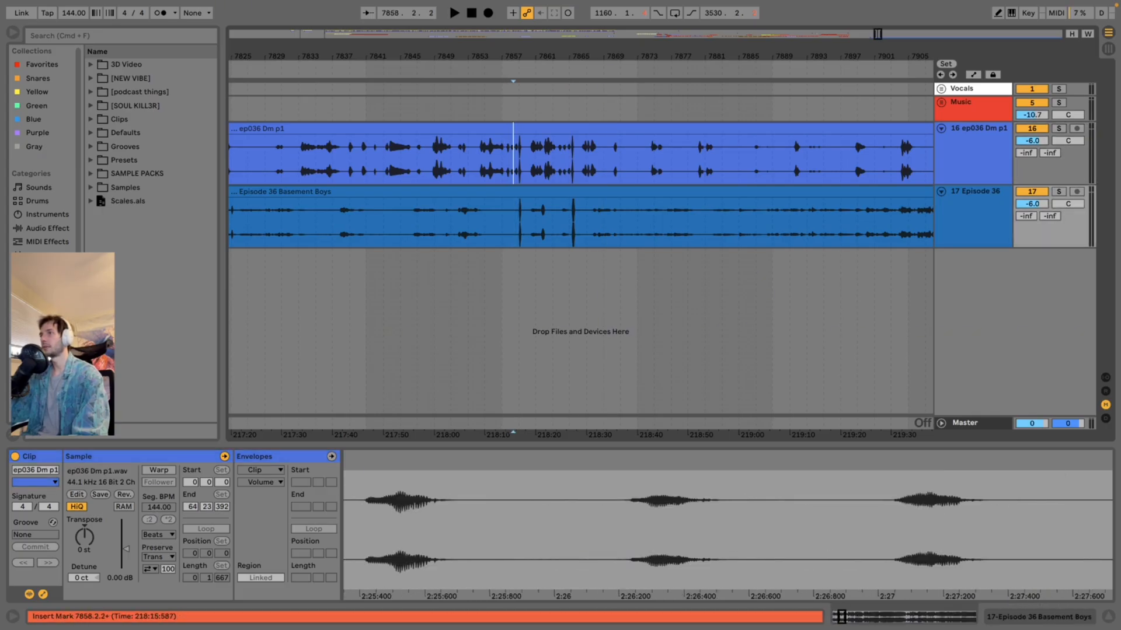
{"action": "left_click", "coordinate": [511, 216]}
{"action": "left_click", "coordinate": [514, 159]}
{"action": "left_click", "coordinate": [511, 217]}
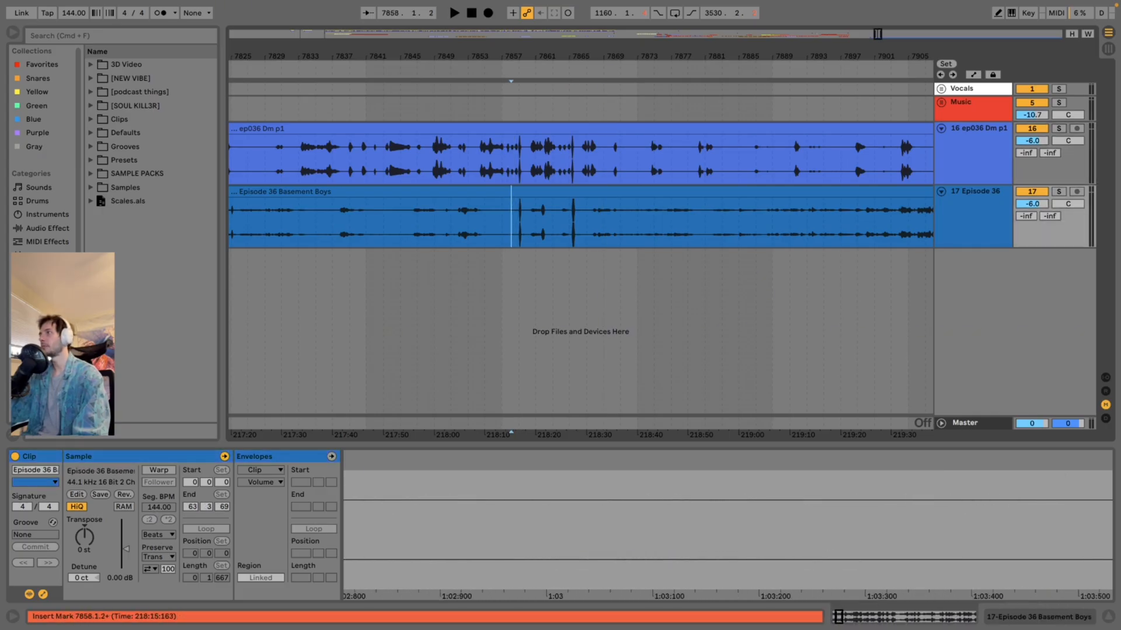
{"action": "left_click_drag", "start_coordinate": [491, 56], "coordinate": [353, 71]}
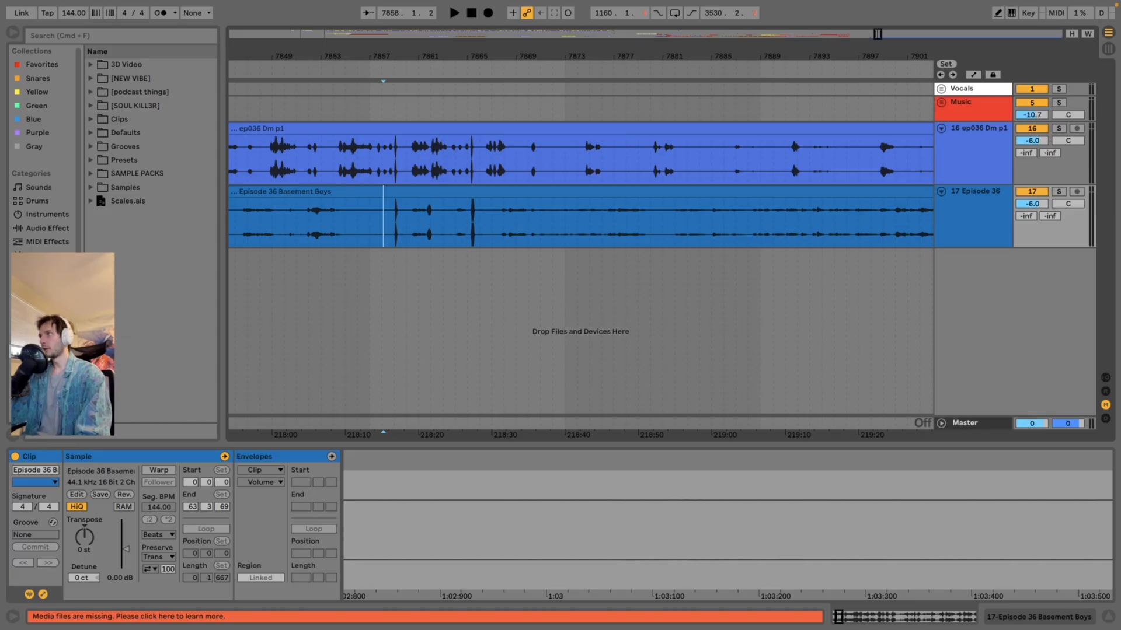
Unfold the Vocals group and expand the DM RACK in the DM Vocals track's device chain.
{"action": "left_click", "coordinate": [940, 89]}
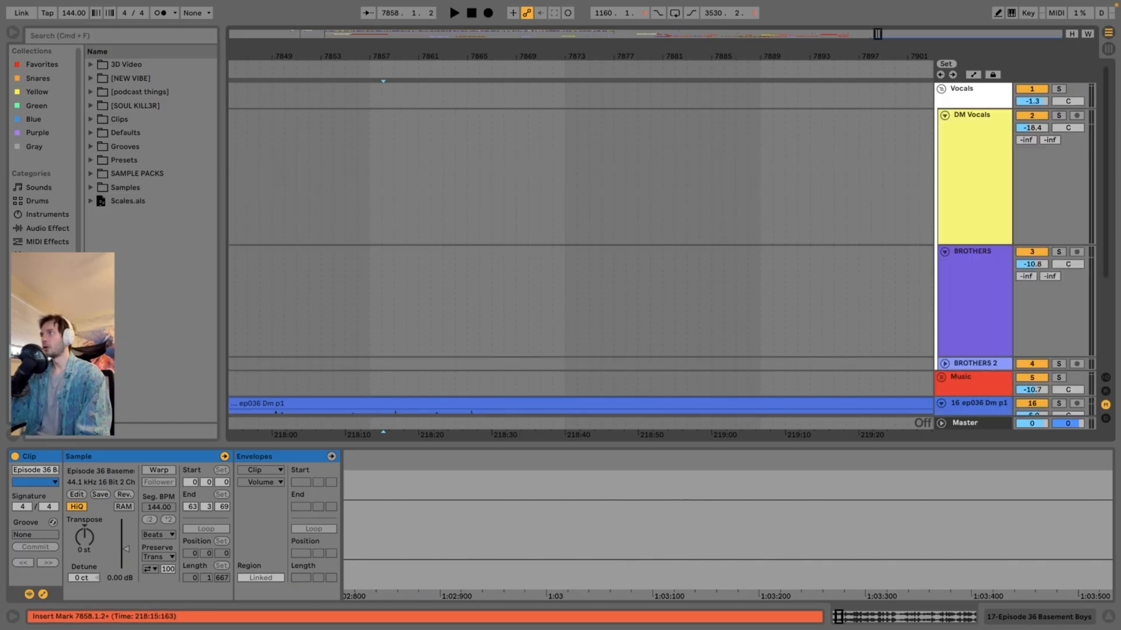
{"action": "left_click", "coordinate": [974, 176]}
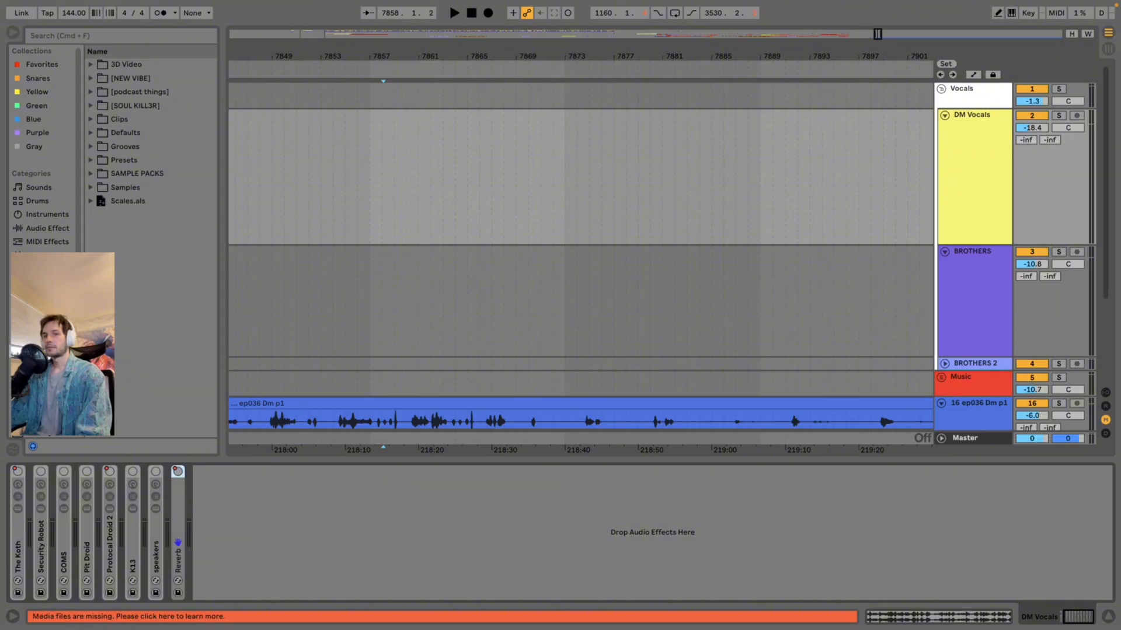
{"action": "scroll", "coordinate": [178, 532], "scroll_direction": "left", "scroll_amount": 3}
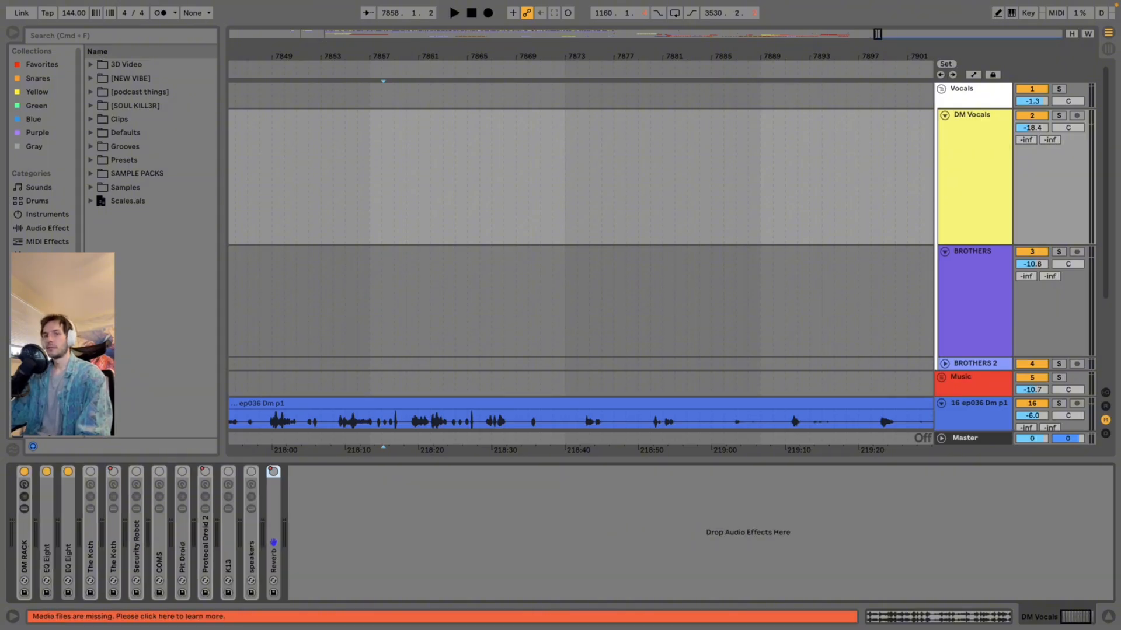
{"action": "double_click", "coordinate": [24, 549]}
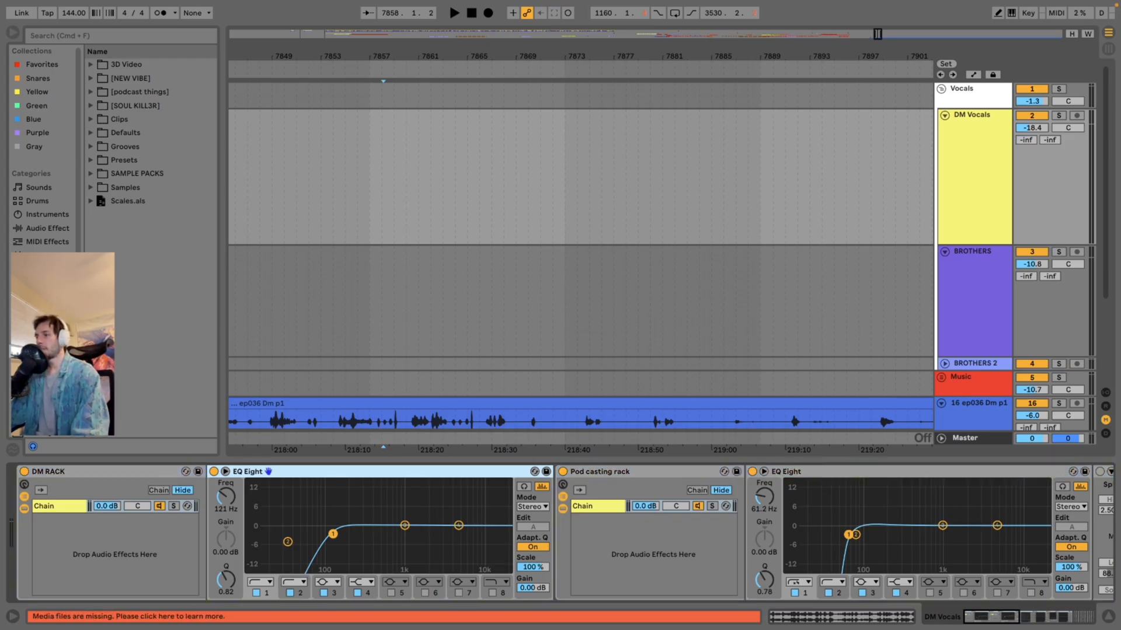
Examine the DM RACK devices on DM Vocals, from the first EQ Eight through OTT and Compressor to the De-esser.
{"action": "scroll", "coordinate": [269, 472], "scroll_direction": "right", "scroll_amount": 5}
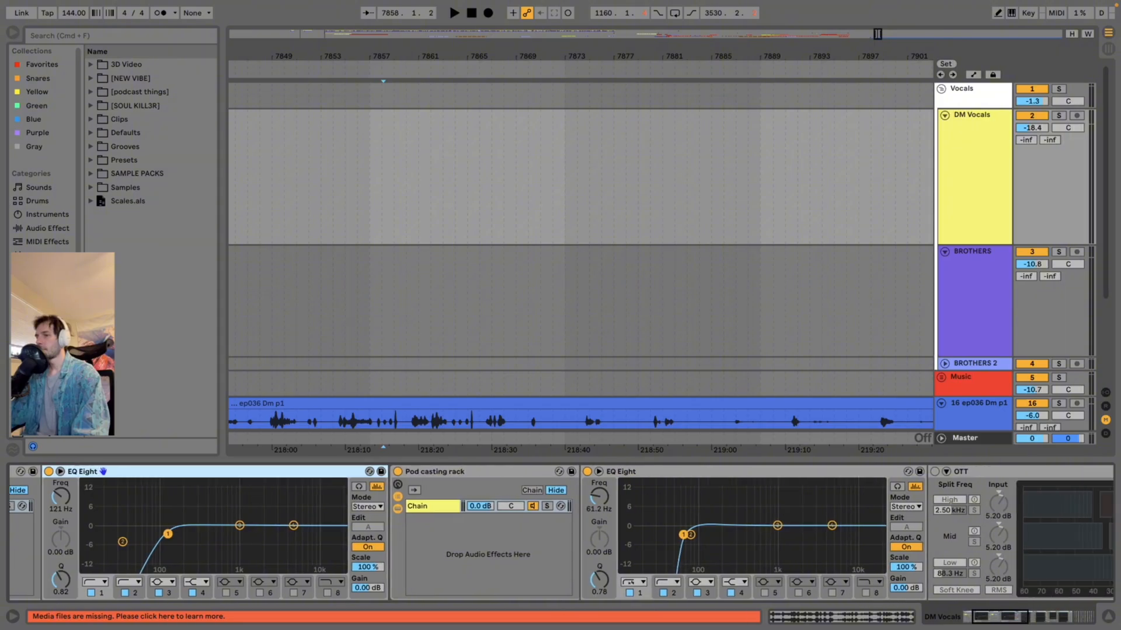
{"action": "scroll", "coordinate": [561, 532], "scroll_direction": "right", "scroll_amount": 3}
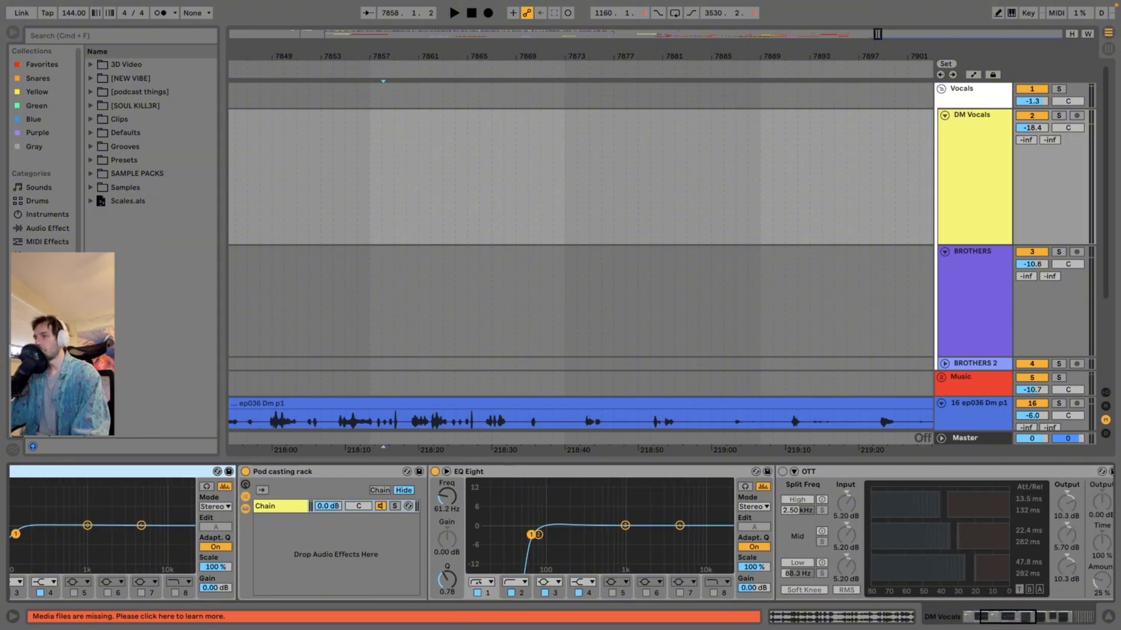
{"action": "scroll", "coordinate": [267, 472], "scroll_direction": "left", "scroll_amount": 12}
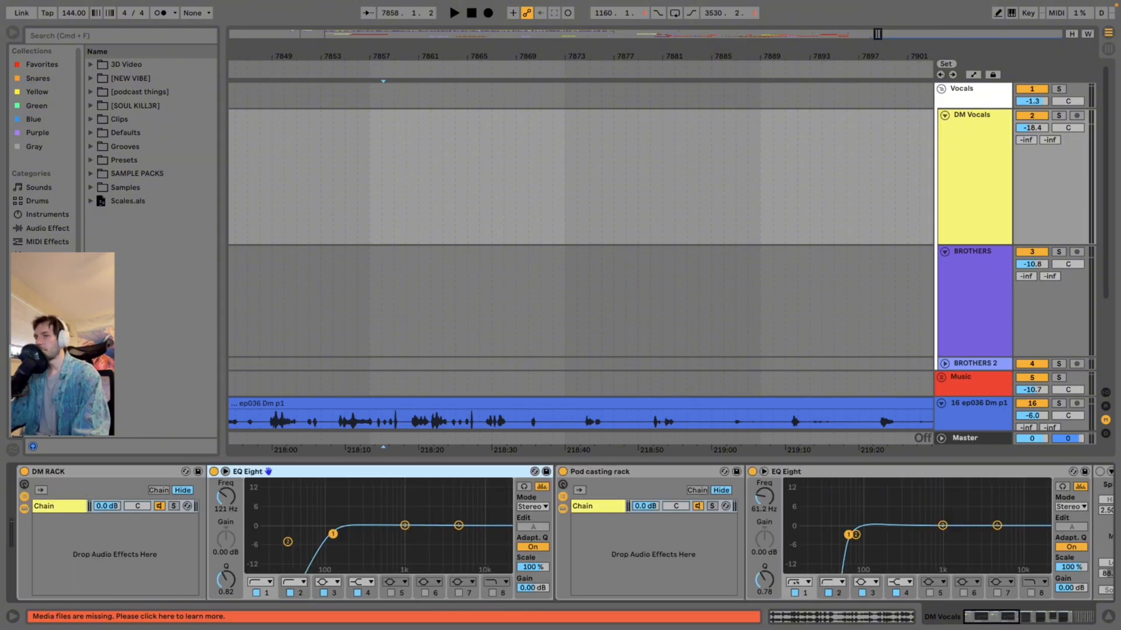
{"action": "scroll", "coordinate": [268, 471], "scroll_direction": "right", "scroll_amount": 20}
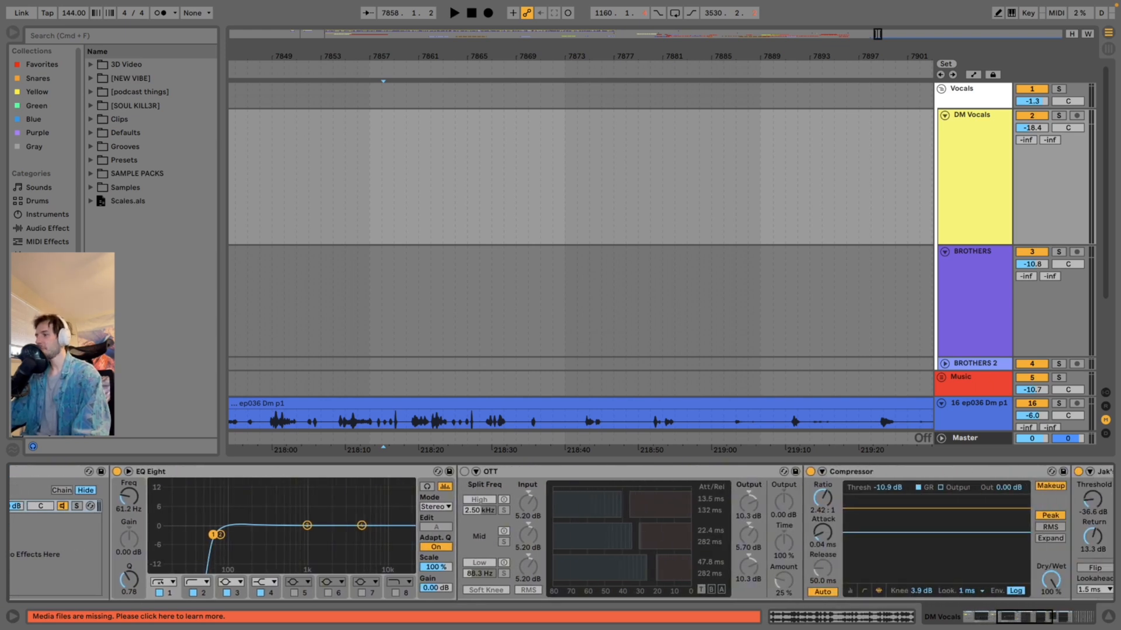
{"action": "scroll", "coordinate": [560, 531], "scroll_direction": "right", "scroll_amount": 5}
{"action": "left_click", "coordinate": [282, 471]}
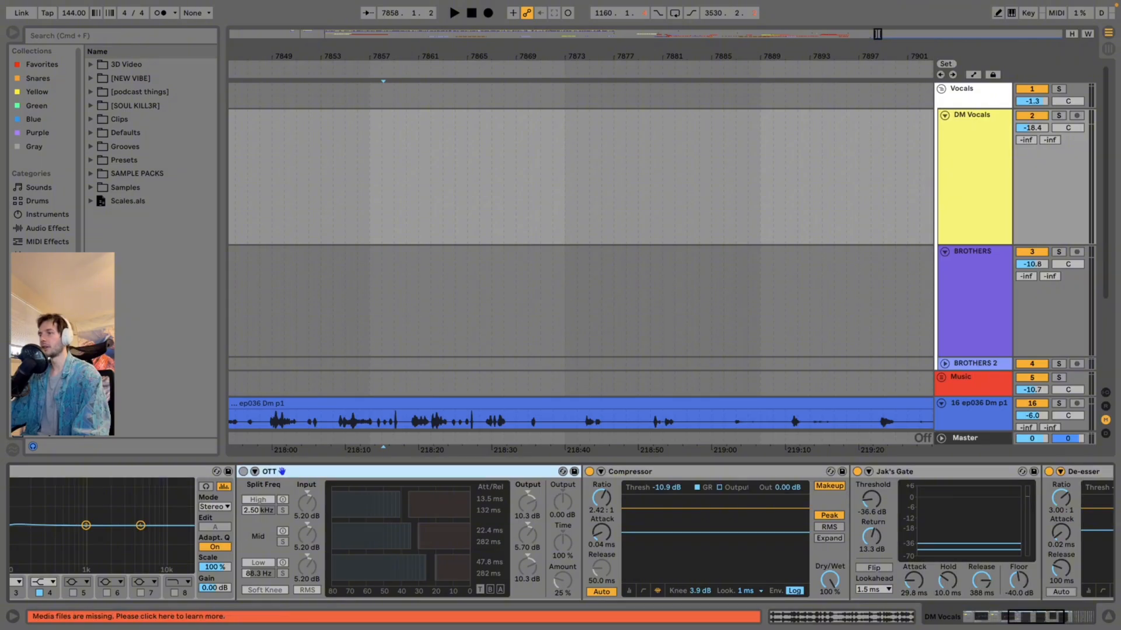
{"action": "scroll", "coordinate": [282, 471], "scroll_direction": "right", "scroll_amount": 5}
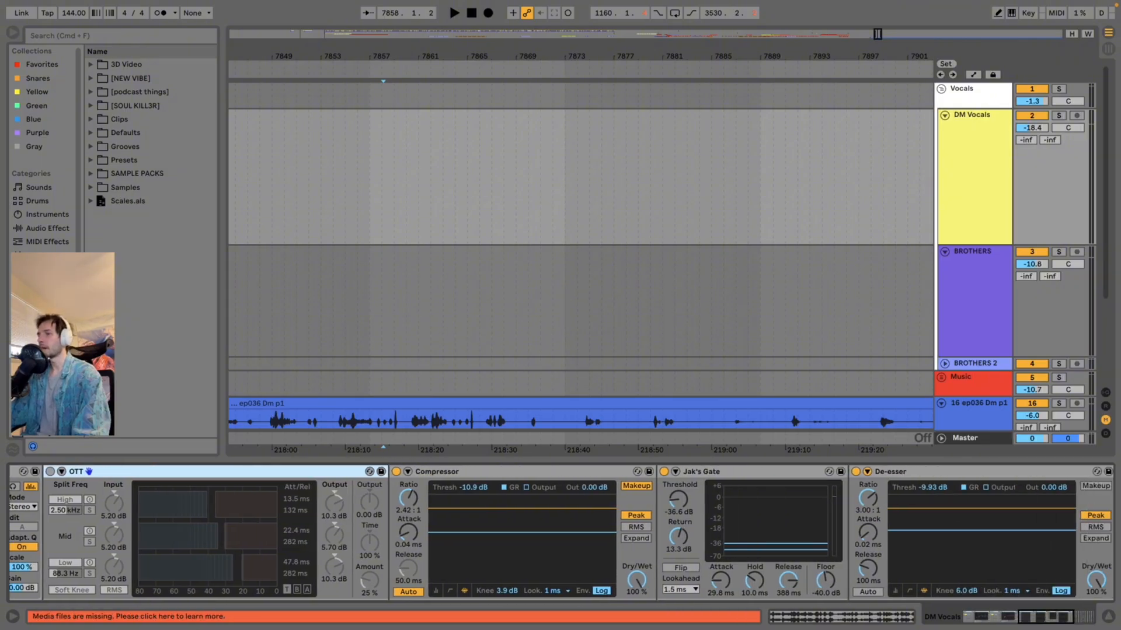
{"action": "left_click", "coordinate": [395, 472]}
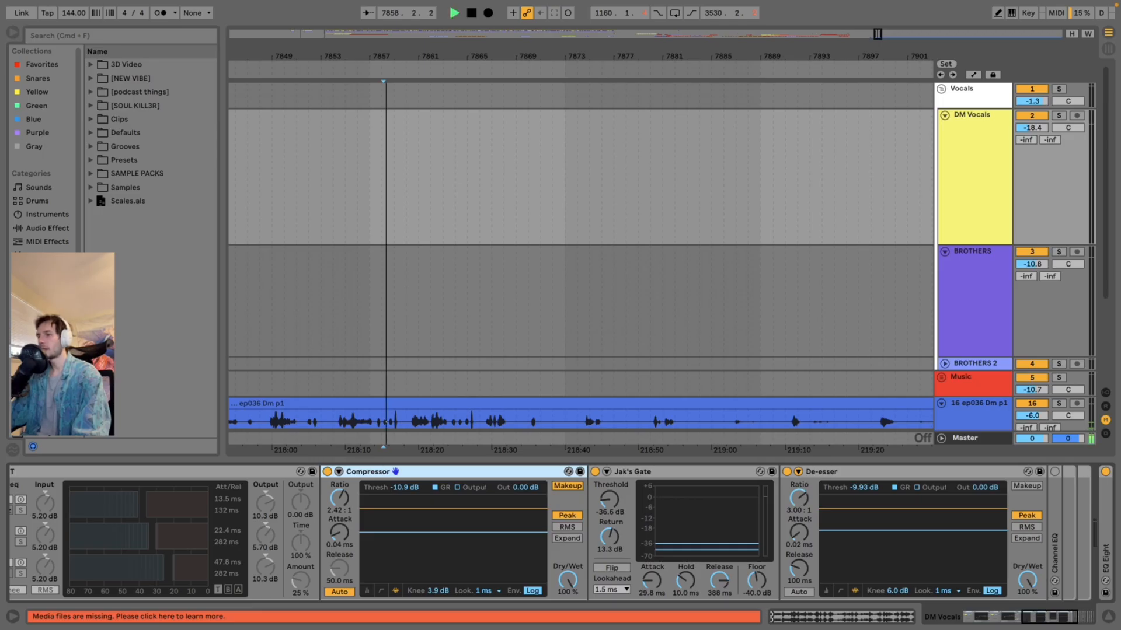
Move the ep036 Dm p1 clip from track 16 onto the DM Vocals track, starting at 7769.1.4.
{"action": "scroll", "coordinate": [581, 257], "scroll_direction": "down", "scroll_amount": 3}
{"action": "key", "text": "space"}
{"action": "scroll", "coordinate": [581, 256], "scroll_direction": "up", "scroll_amount": 2}
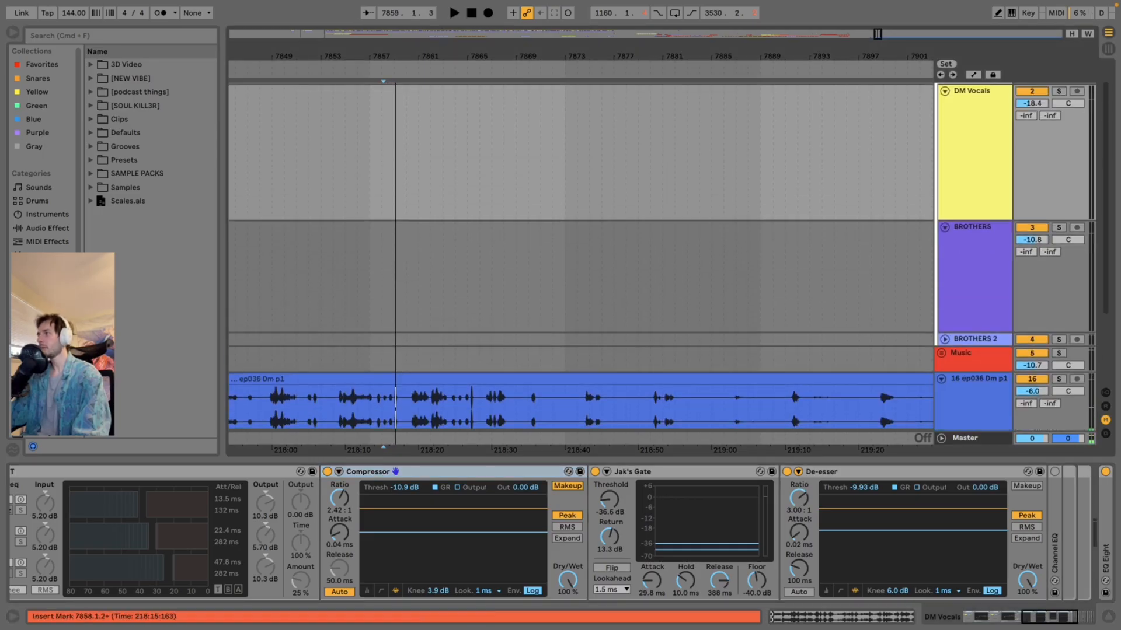
{"action": "left_click", "coordinate": [581, 378]}
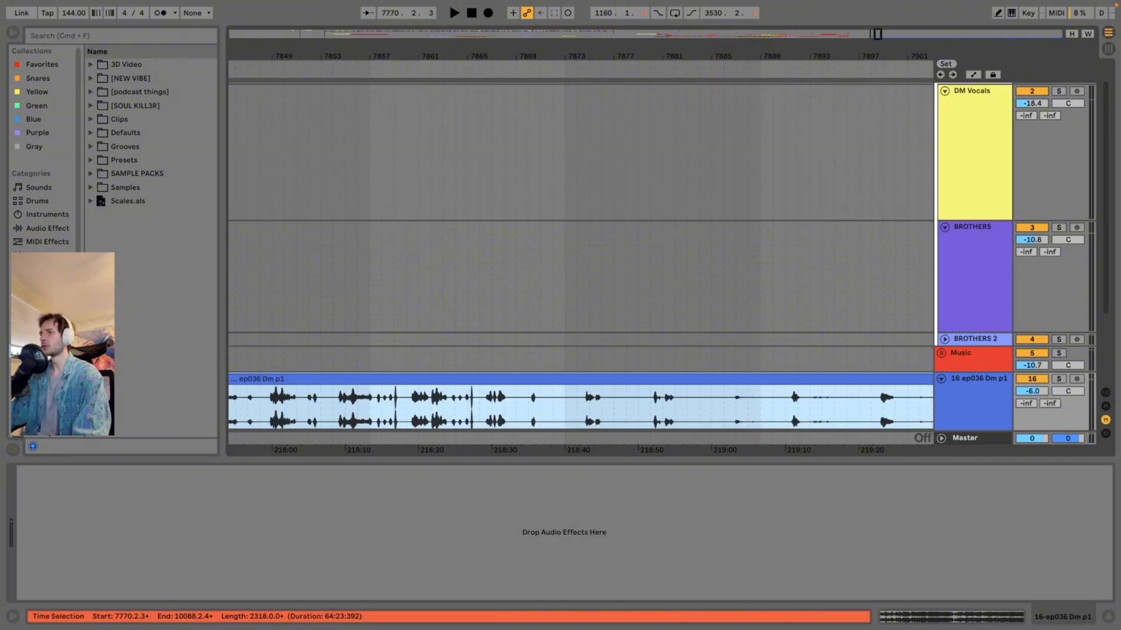
{"action": "left_click_drag", "start_coordinate": [879, 379], "coordinate": [864, 173]}
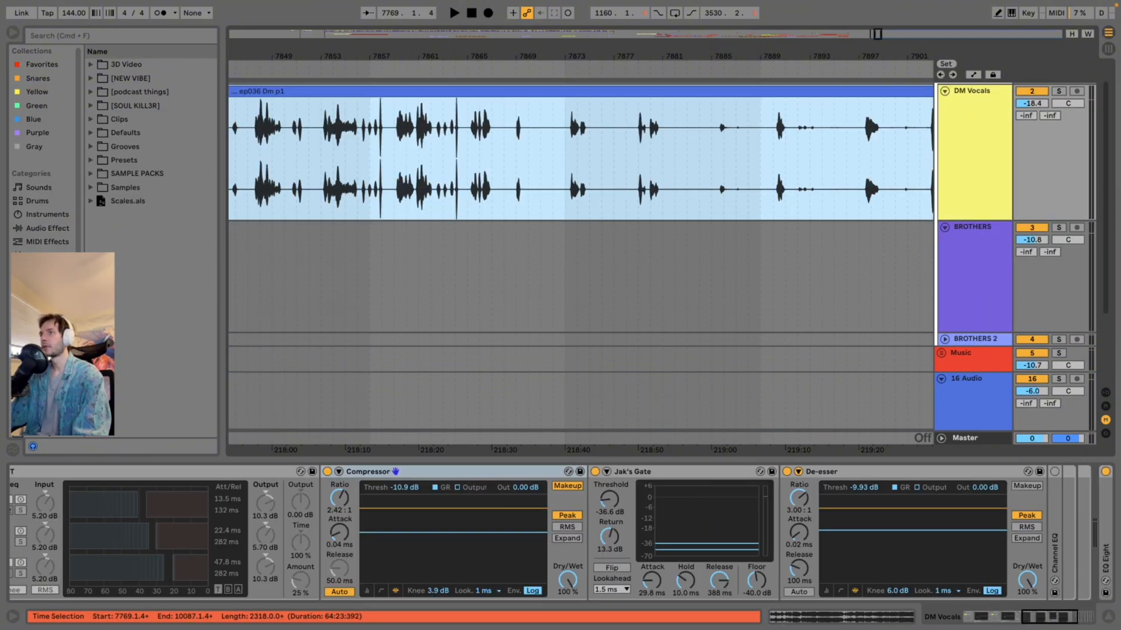
Play short passages of the clip on DM Vocals, before the first spike and from 7873.2.3 and 7871.1.3, to hear the processed voice.
{"action": "key", "text": "space"}
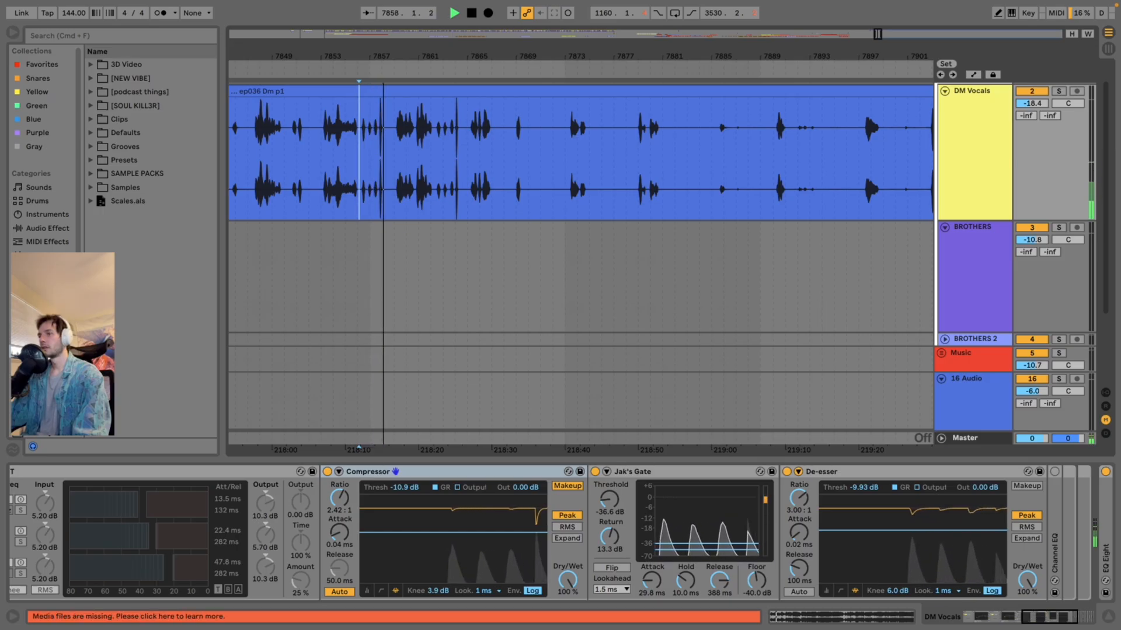
{"action": "key", "text": "space"}
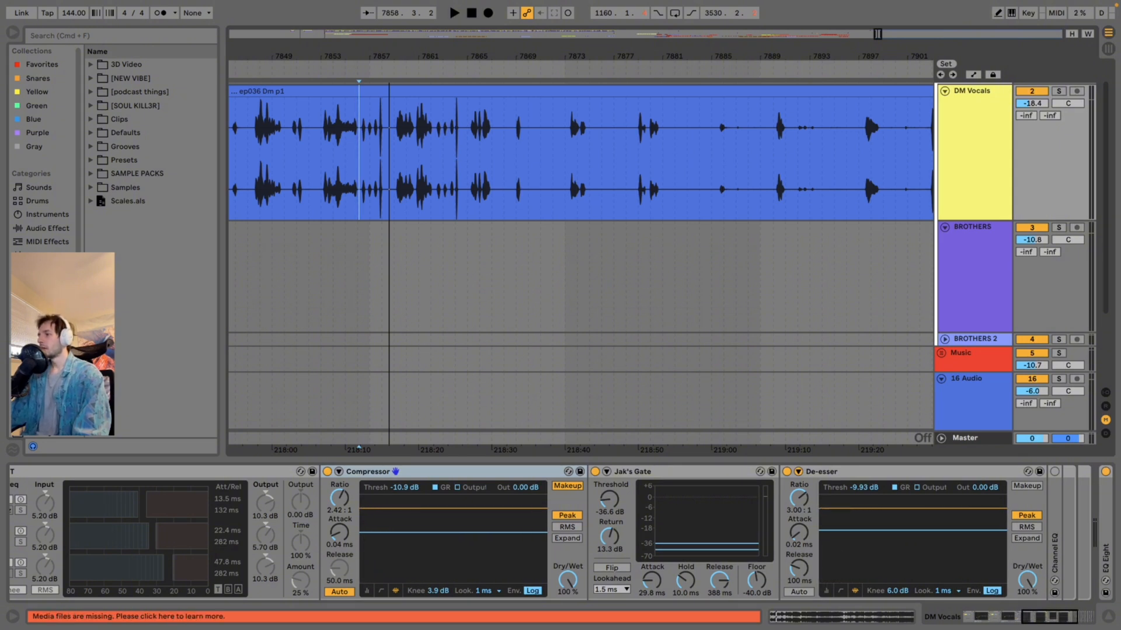
{"action": "mouse_move", "coordinate": [1048, 617]}
{"action": "left_mouse_down"}
{"action": "mouse_move", "coordinate": [1039, 617]}
{"action": "mouse_move", "coordinate": [1060, 617]}
{"action": "left_mouse_up"}
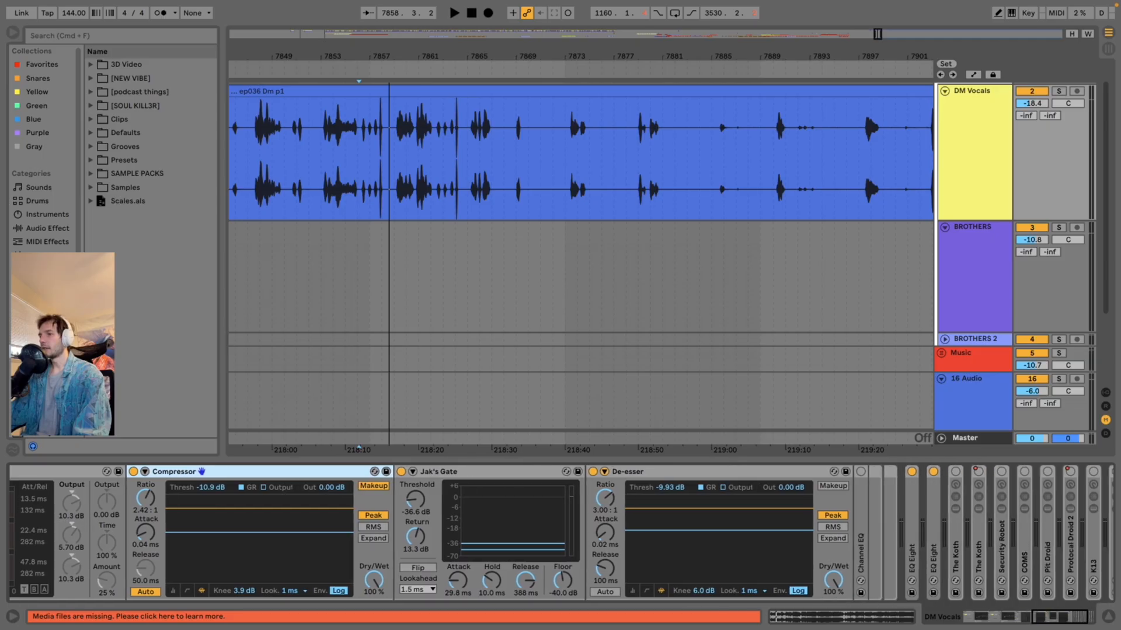
{"action": "left_click", "coordinate": [570, 159]}
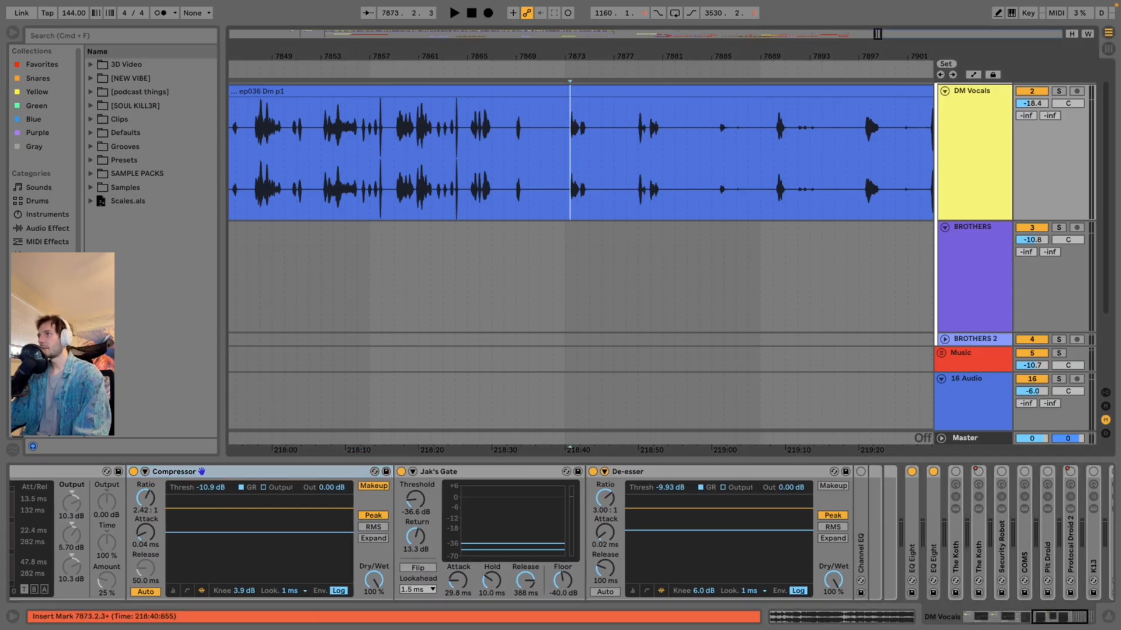
{"action": "key", "text": "space"}
{"action": "key", "text": "space"}
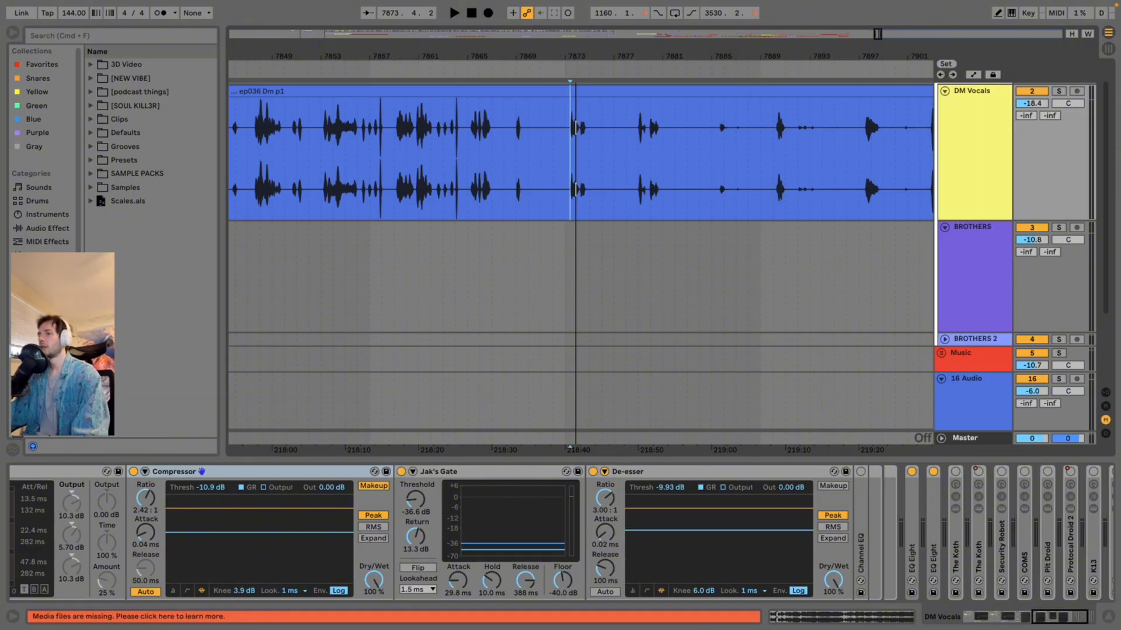
{"action": "left_click", "coordinate": [508, 157]}
{"action": "key", "text": "space"}
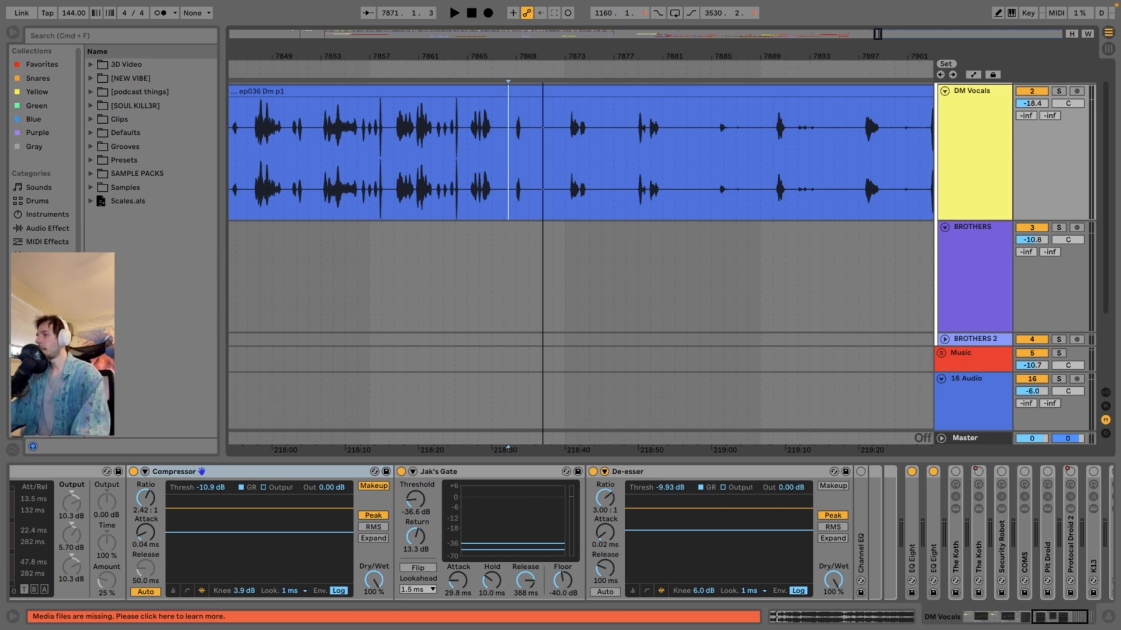
Review the full DM Vocals device chain and its device list, from DM RACK through the collapsed character voice racks.
{"action": "left_click_drag", "start_coordinate": [1059, 617], "coordinate": [1065, 617]}
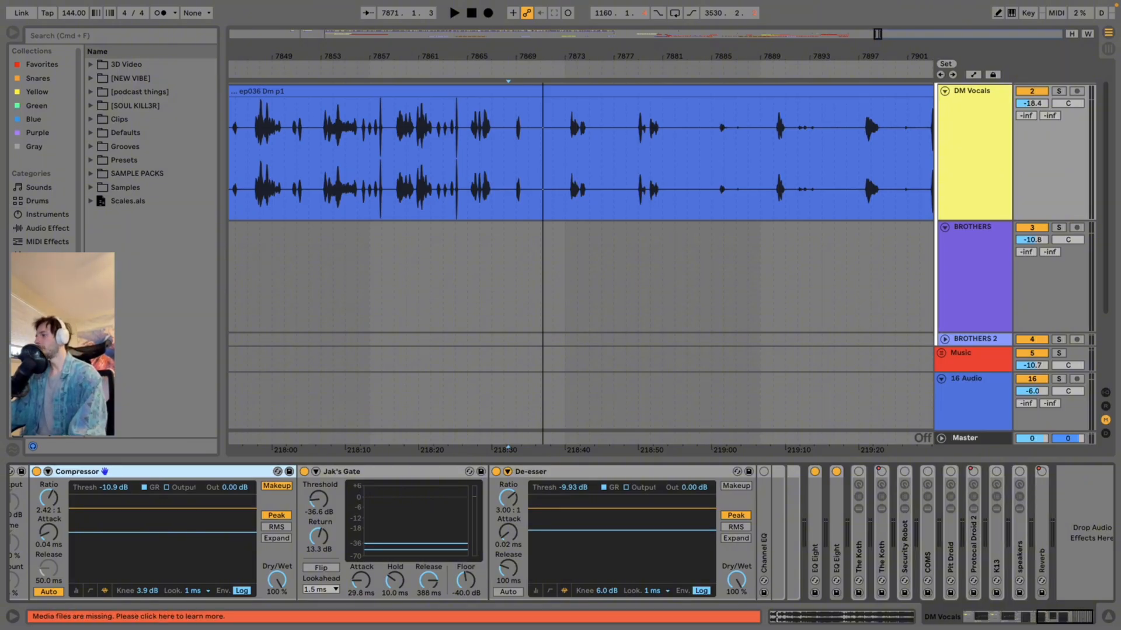
{"action": "left_click_drag", "start_coordinate": [1065, 617], "coordinate": [1066, 617]}
{"action": "right_click", "coordinate": [970, 616]}
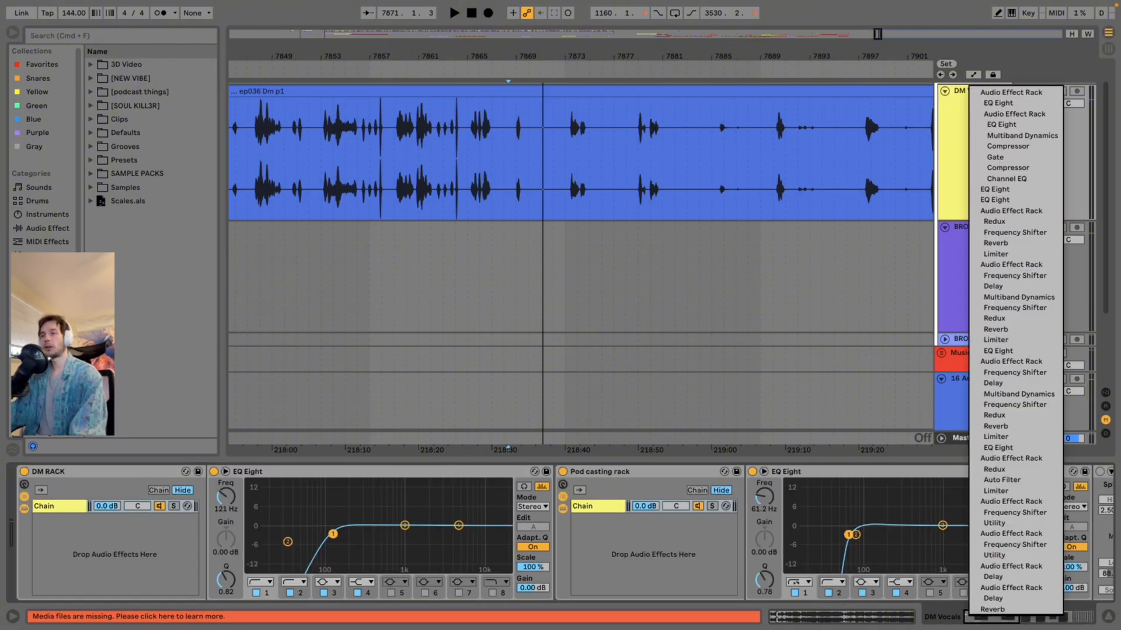
{"action": "key", "text": "Escape"}
{"action": "scroll", "coordinate": [561, 532], "scroll_direction": "right", "scroll_amount": 5}
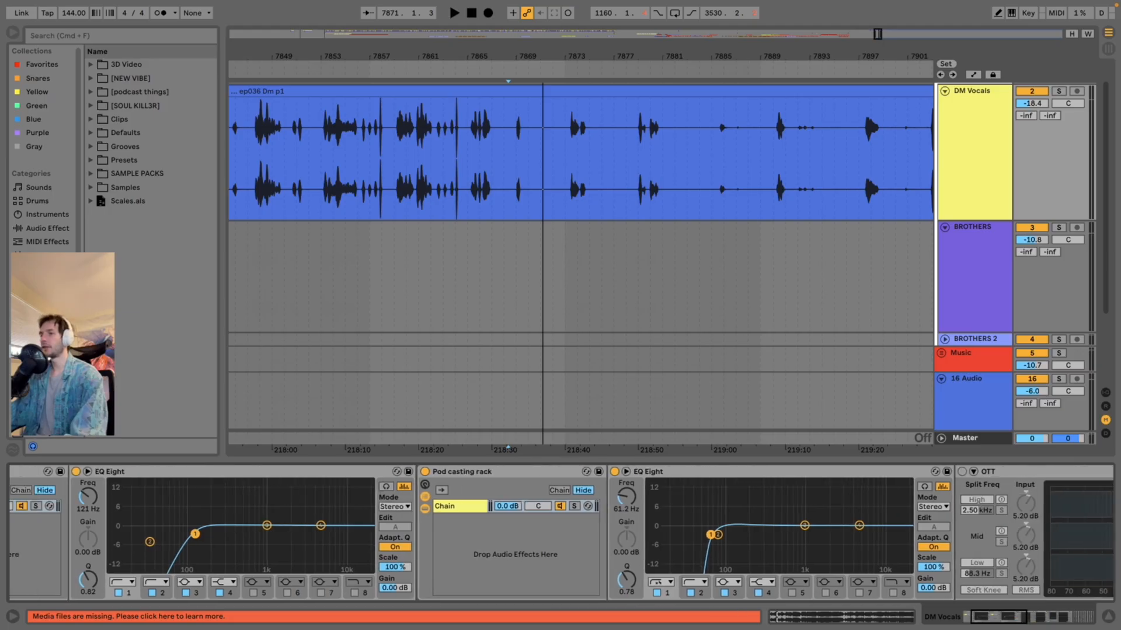
{"action": "scroll", "coordinate": [561, 532], "scroll_direction": "left", "scroll_amount": 5}
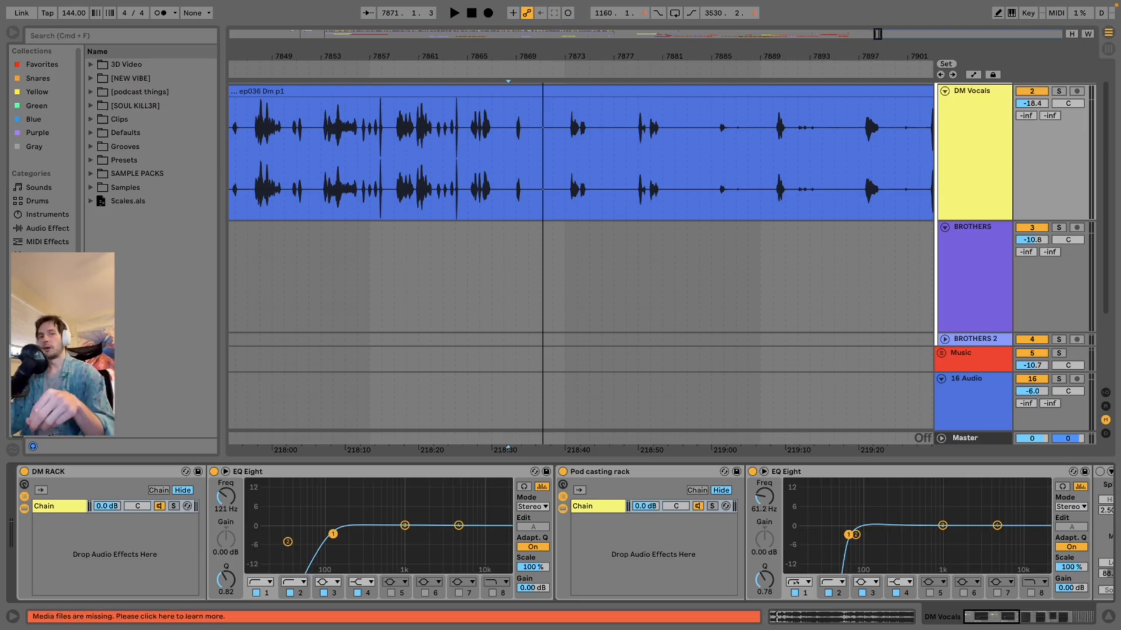
{"action": "scroll", "coordinate": [560, 532], "scroll_direction": "right", "scroll_amount": 5}
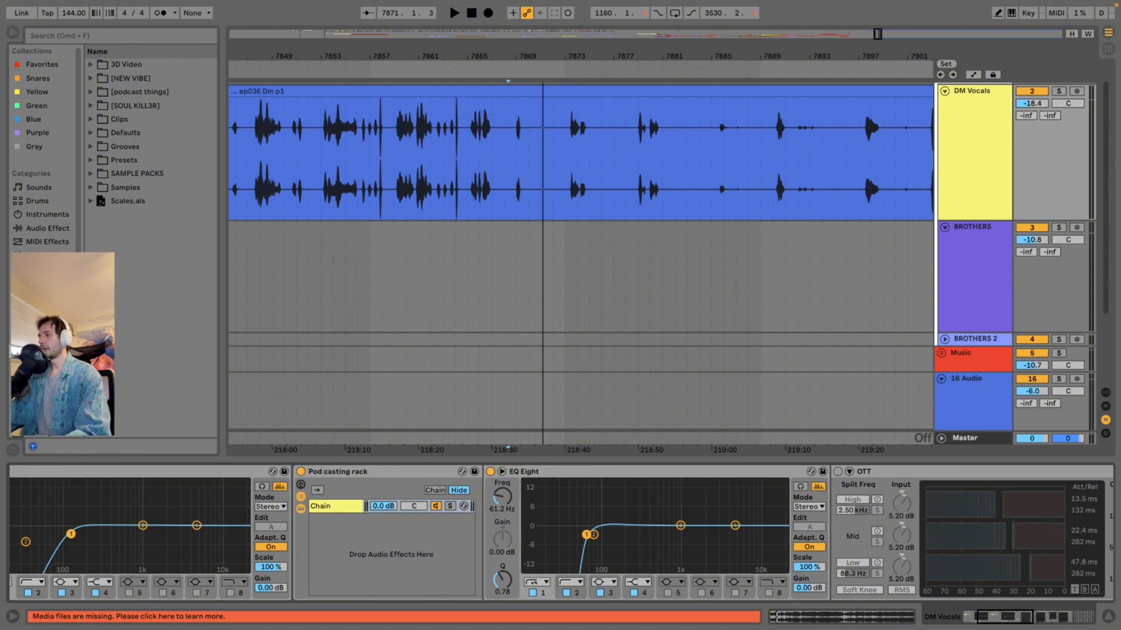
{"action": "scroll", "coordinate": [560, 533], "scroll_direction": "right", "scroll_amount": 9}
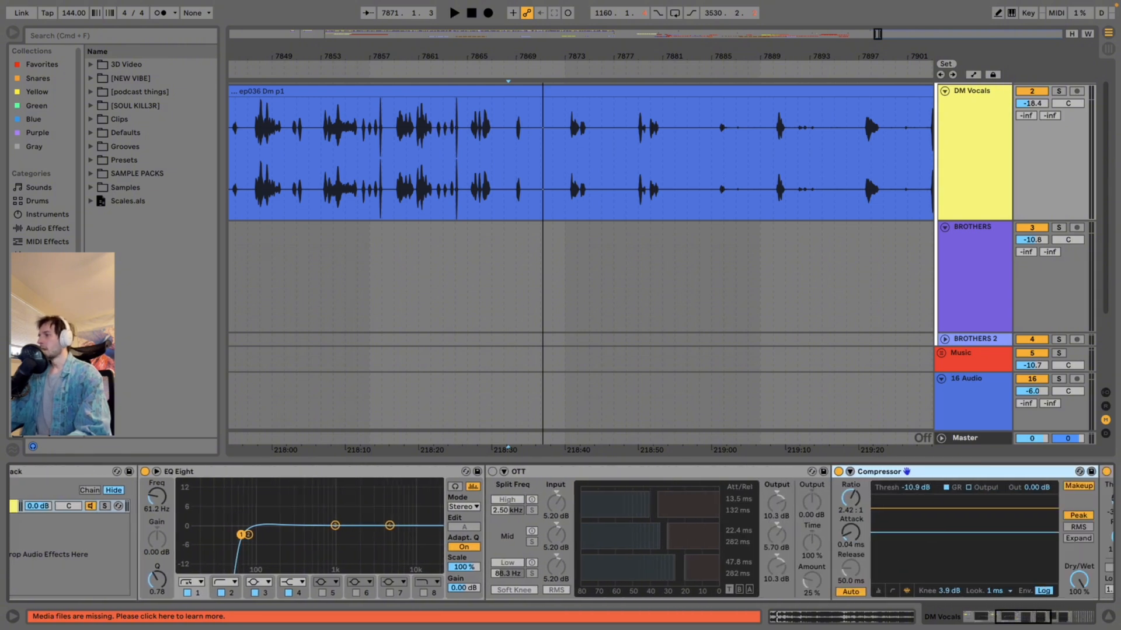
{"action": "scroll", "coordinate": [560, 532], "scroll_direction": "right", "scroll_amount": 11}
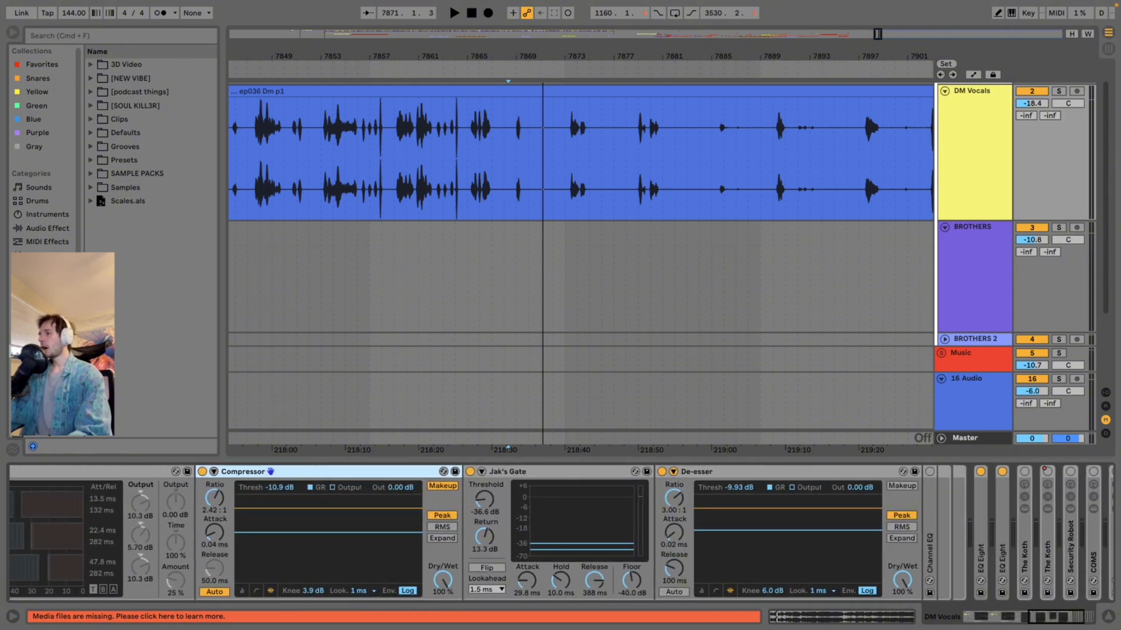
{"action": "scroll", "coordinate": [560, 533], "scroll_direction": "left", "scroll_amount": 20}
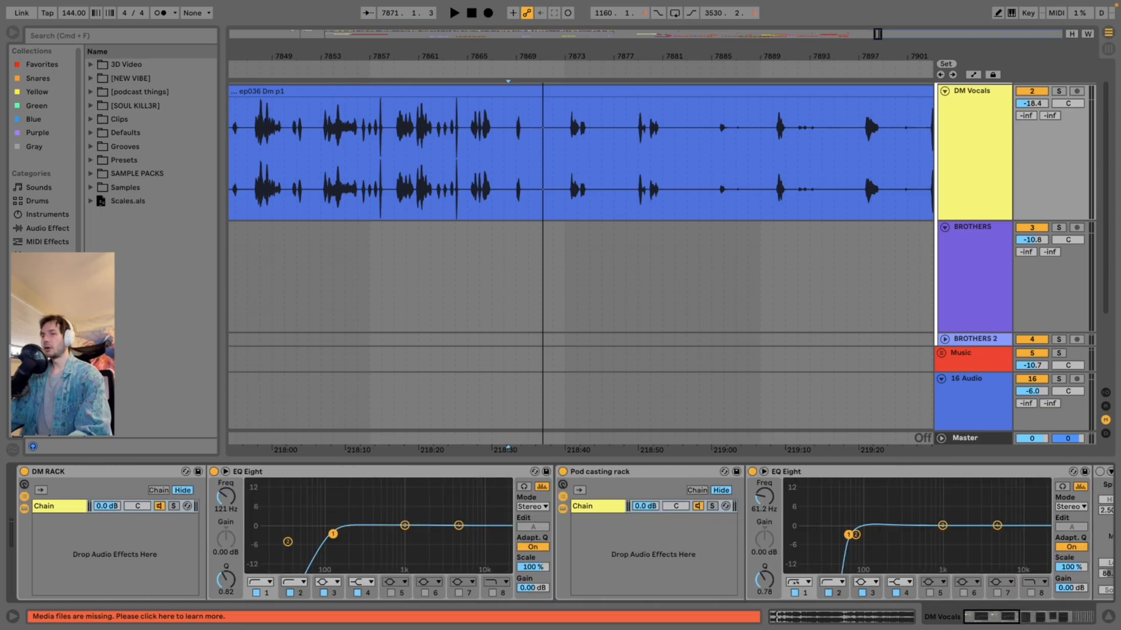
Expand the Pit Droid rack on the DM Vocals track to show its Frequency Shifter and Utility.
{"action": "scroll", "coordinate": [561, 532], "scroll_direction": "right", "scroll_amount": 20}
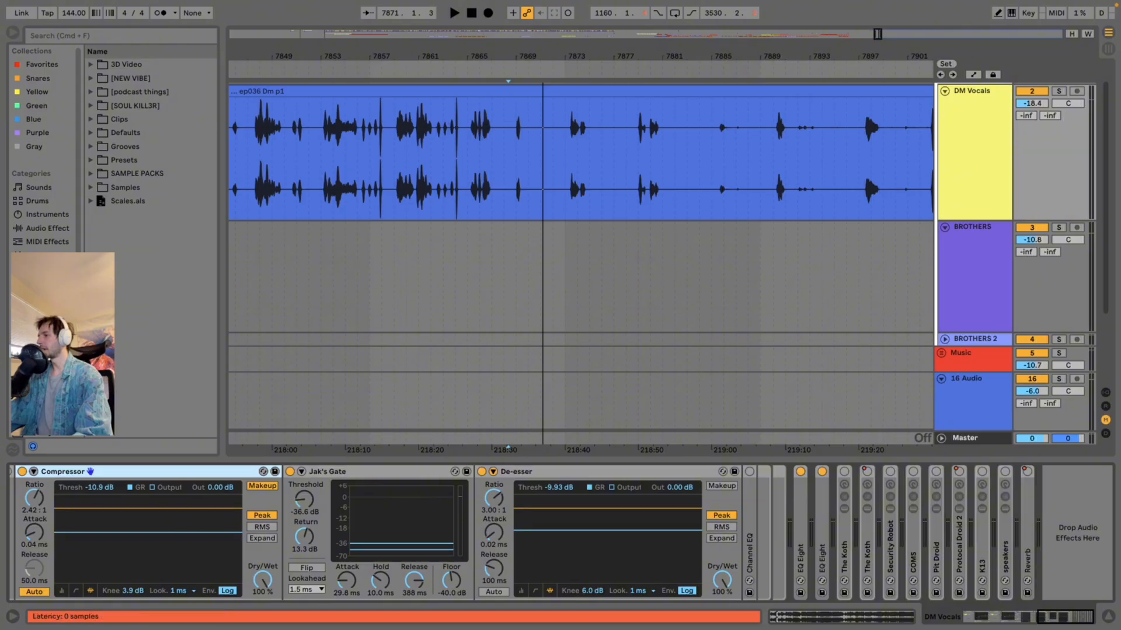
{"action": "double_click", "coordinate": [936, 554]}
{"action": "scroll", "coordinate": [560, 533], "scroll_direction": "right", "scroll_amount": 10}
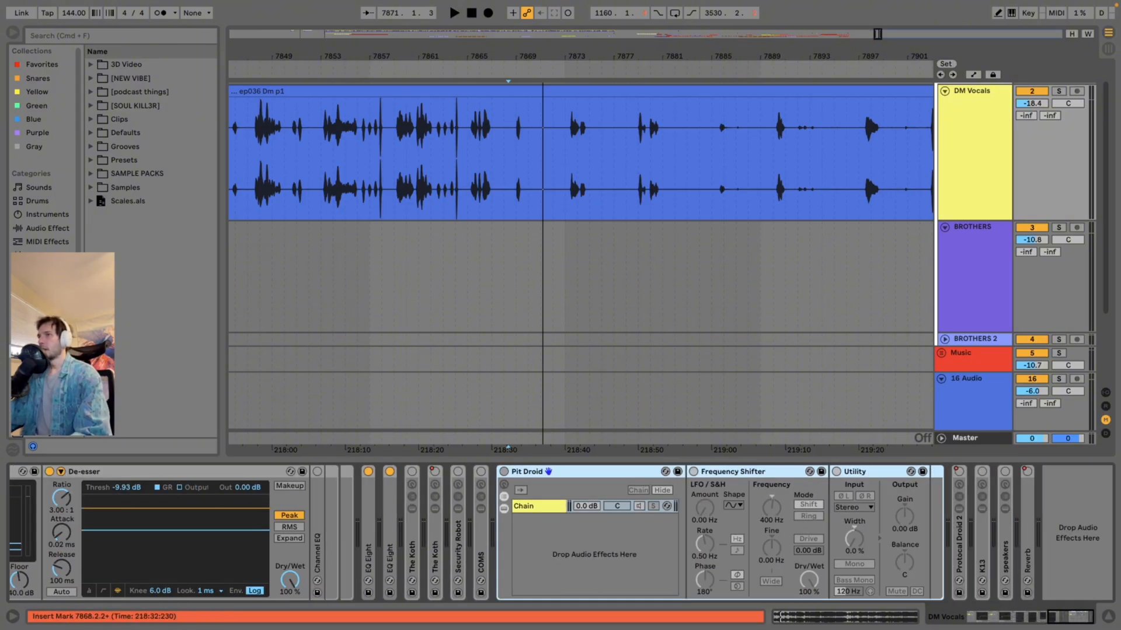
Play the soloed DM Vocals track from 7859.1.1 while switching the Pit Droid rack on and off, leaving it on.
{"action": "left_click", "coordinate": [394, 158]}
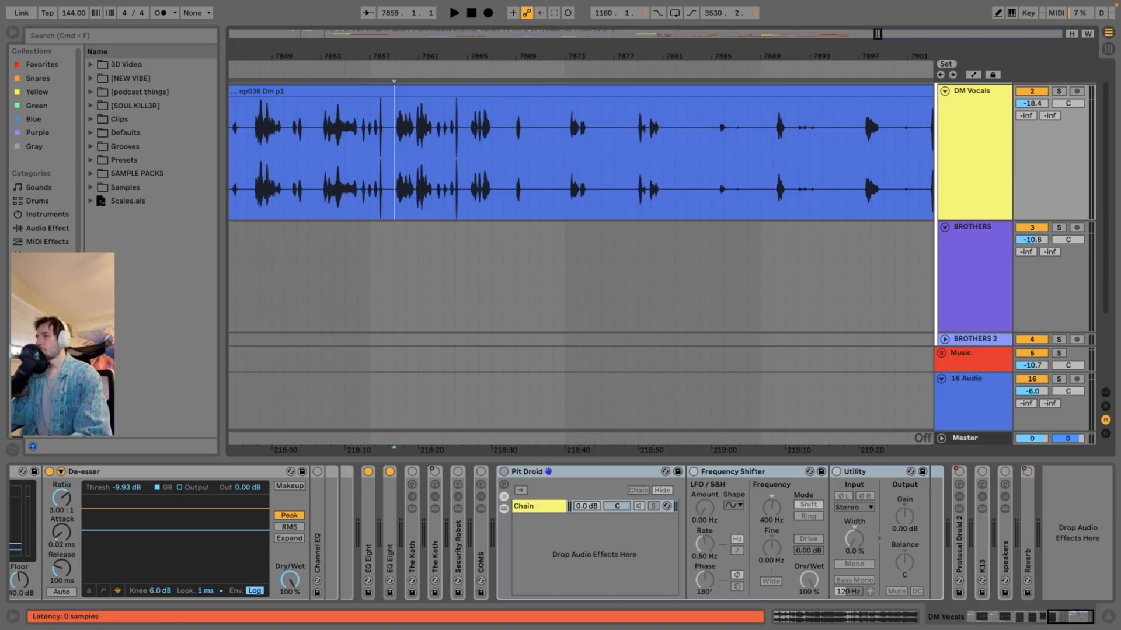
{"action": "left_click", "coordinate": [503, 472]}
{"action": "key", "text": "space"}
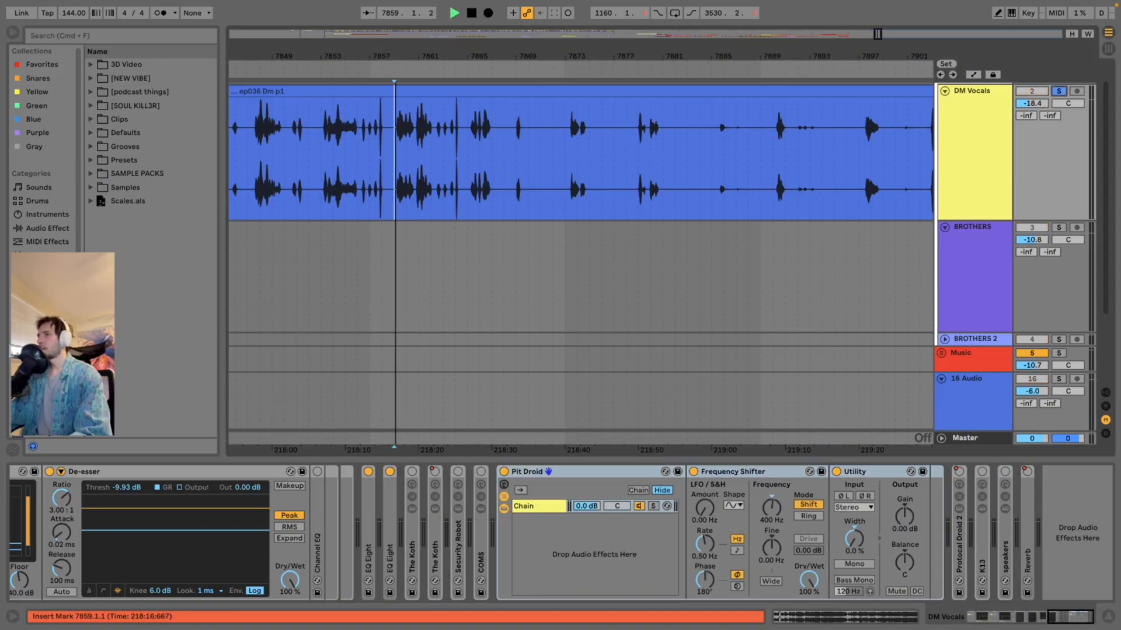
{"action": "left_click", "coordinate": [504, 471]}
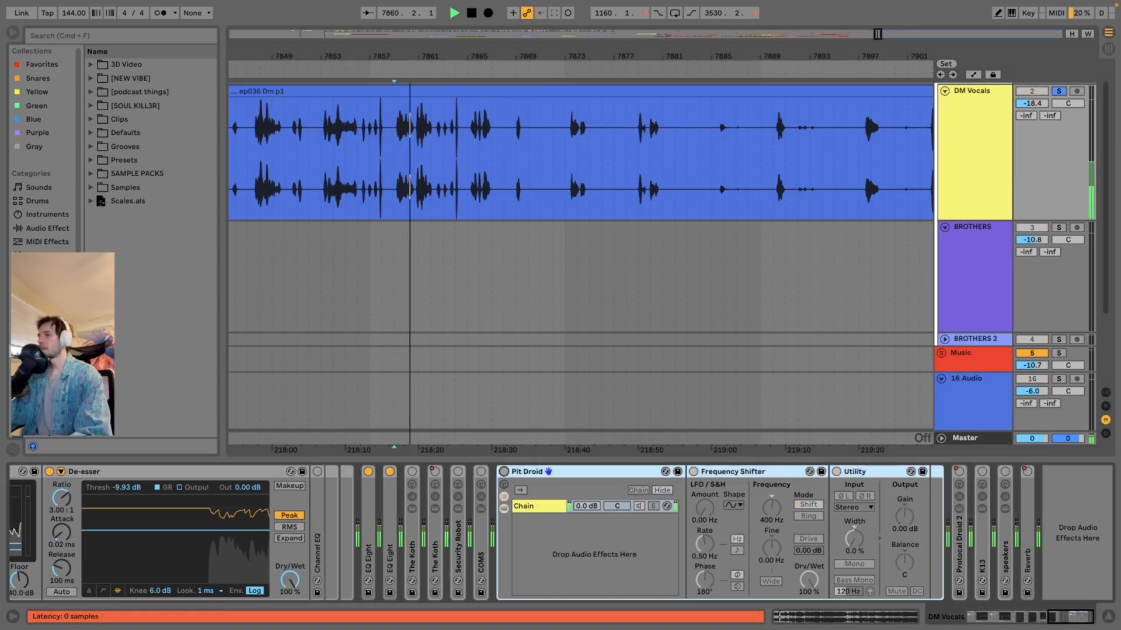
{"action": "left_click", "coordinate": [504, 472]}
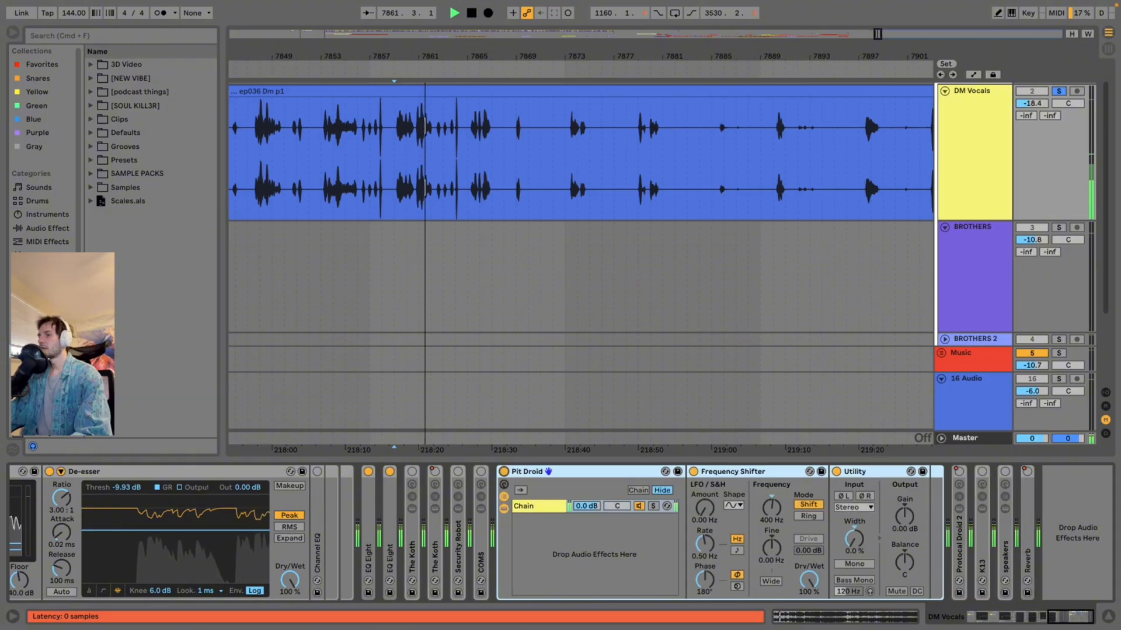
{"action": "key", "text": "space"}
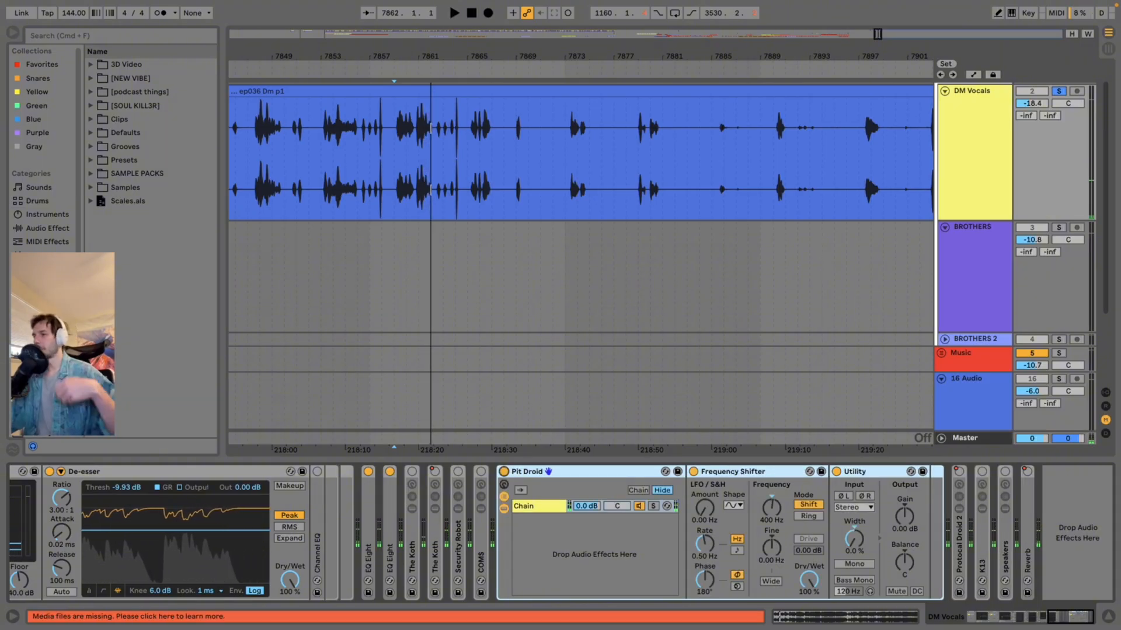
Switch the Pit Droid rack off, play the unprocessed voice on DM Vocals, and collapse the rack.
{"action": "left_click", "coordinate": [504, 472]}
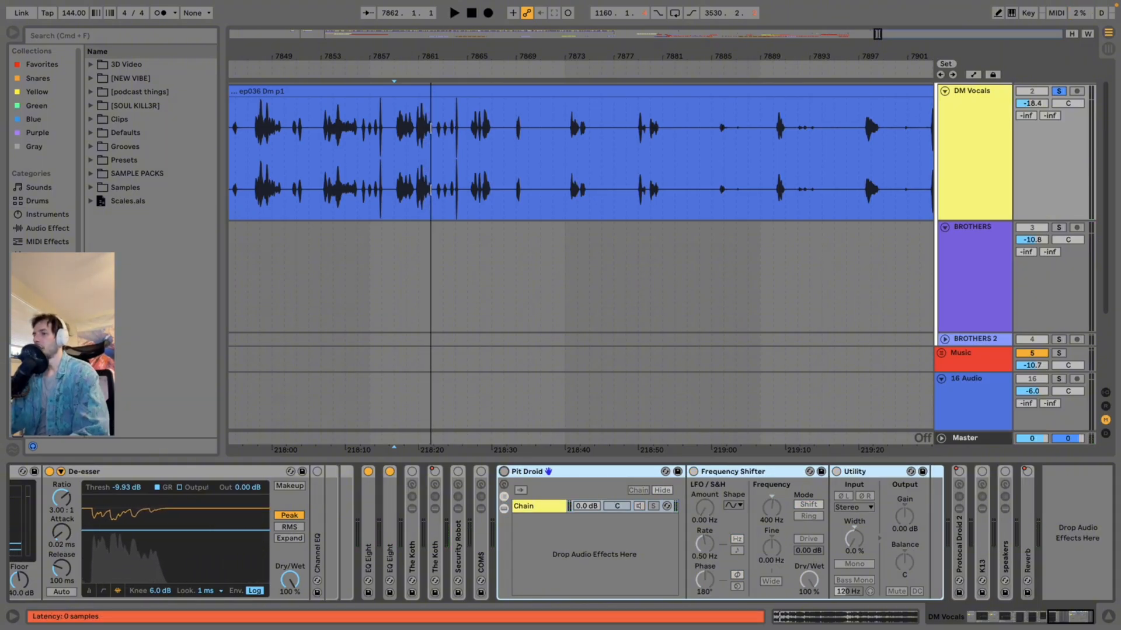
{"action": "key", "text": "space"}
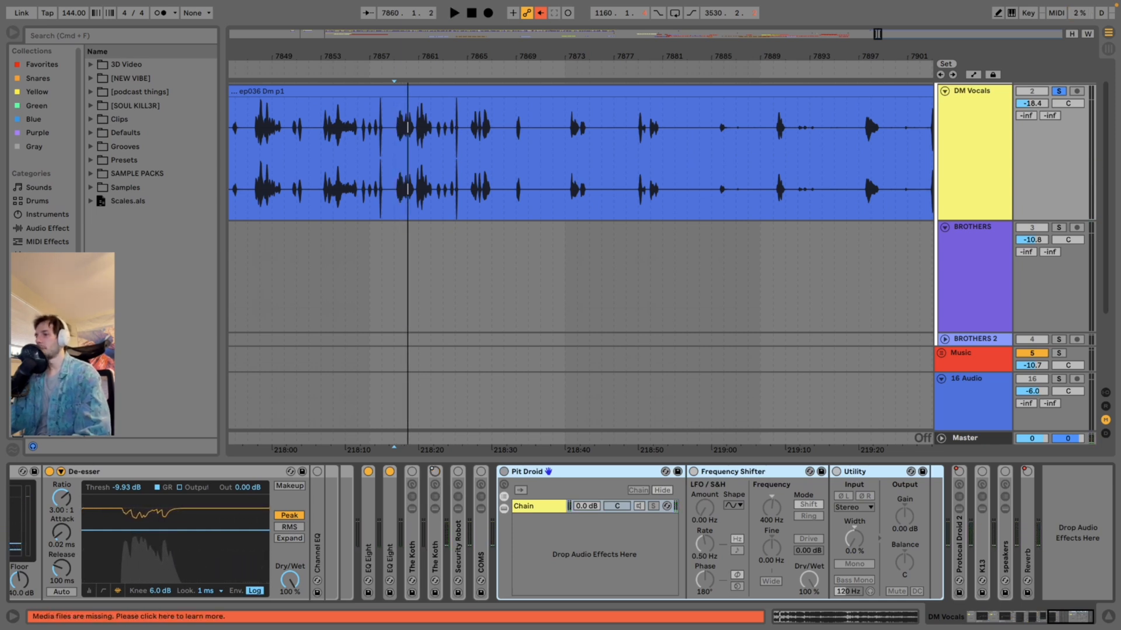
{"action": "double_click", "coordinate": [548, 472]}
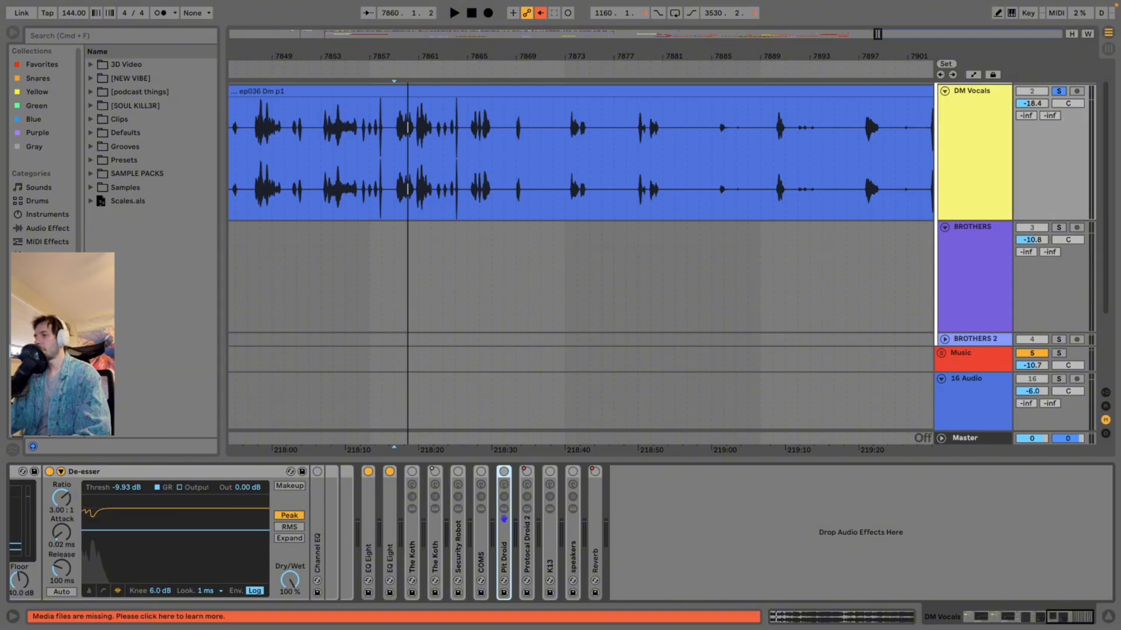
{"action": "key", "text": "space"}
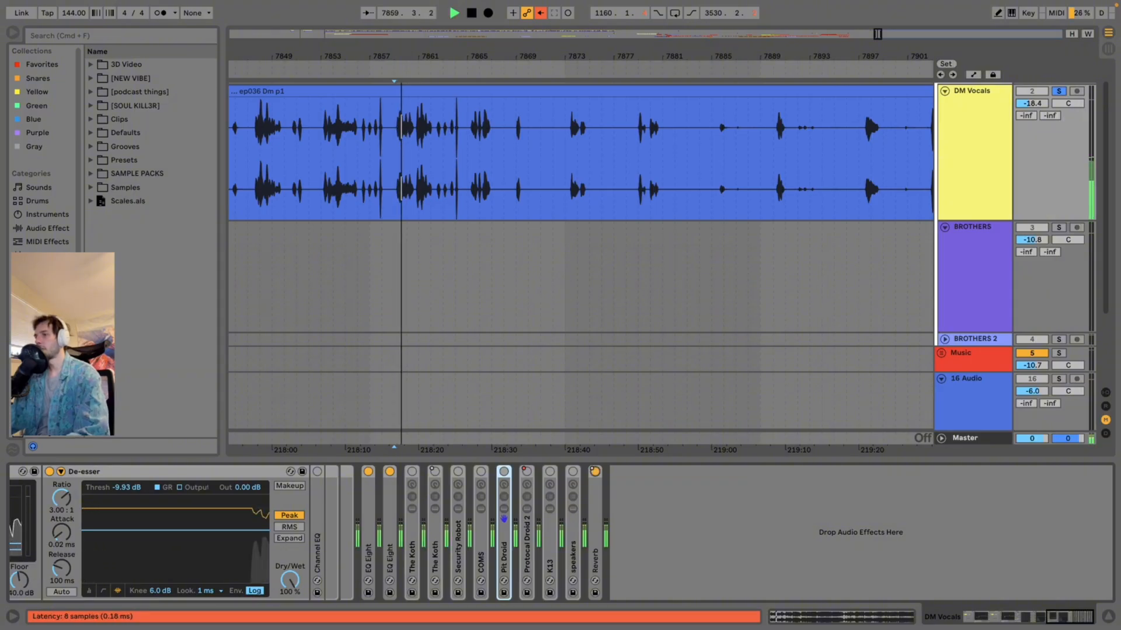
{"action": "key", "text": "space"}
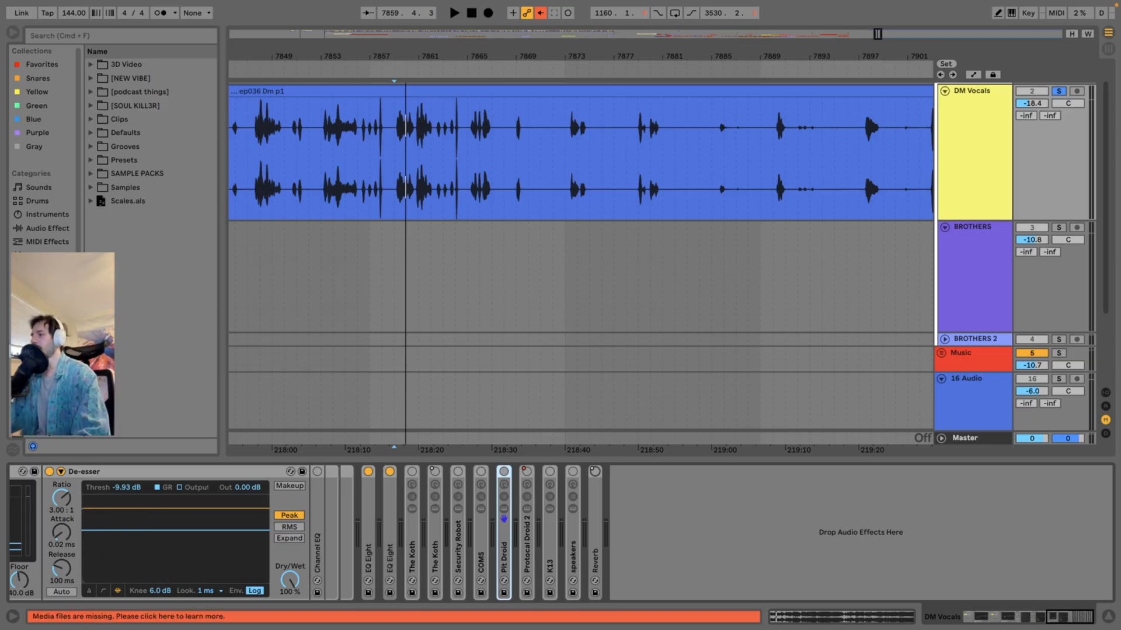
Review the DM Vocals device chain from DM RACK through the Compressor, gate and De-esser to the collapsed character voice racks.
{"action": "scroll", "coordinate": [560, 532], "scroll_direction": "left", "scroll_amount": 12}
{"action": "scroll", "coordinate": [560, 532], "scroll_direction": "left", "scroll_amount": 10}
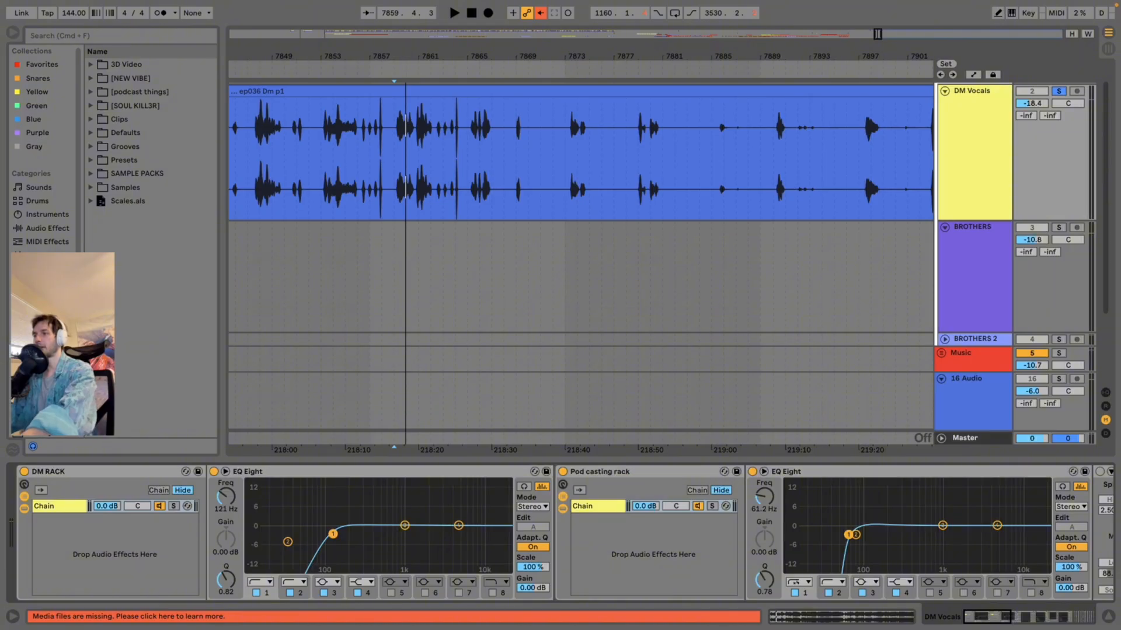
{"action": "scroll", "coordinate": [560, 533], "scroll_direction": "right", "scroll_amount": 5}
{"action": "scroll", "coordinate": [561, 533], "scroll_direction": "right", "scroll_amount": 4}
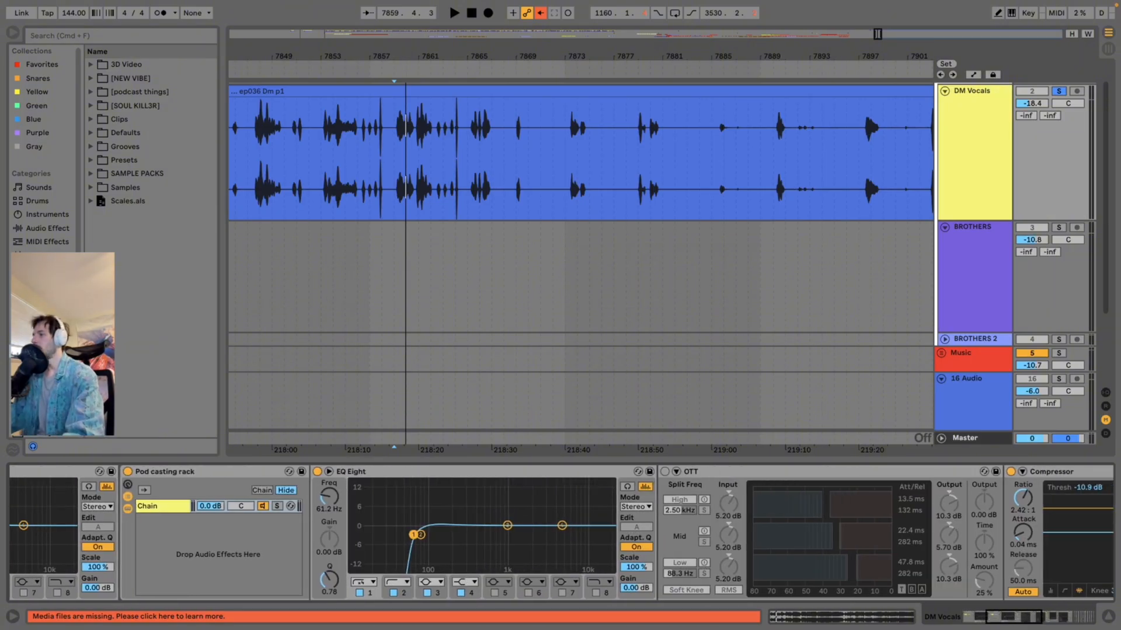
{"action": "scroll", "coordinate": [561, 532], "scroll_direction": "right", "scroll_amount": 6}
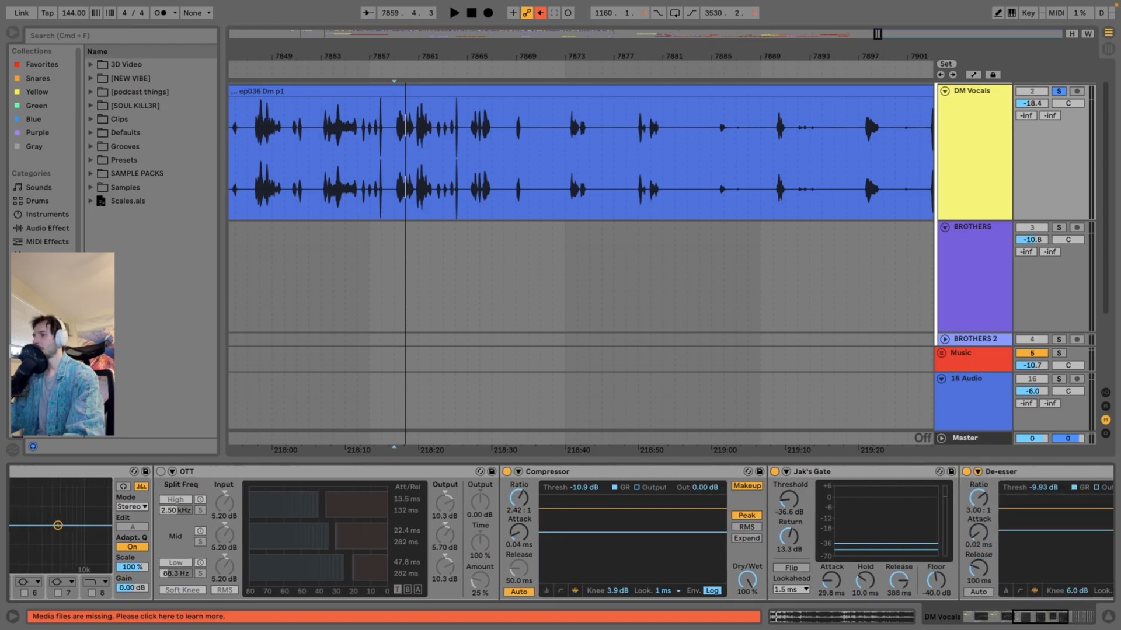
{"action": "scroll", "coordinate": [560, 533], "scroll_direction": "right", "scroll_amount": 5}
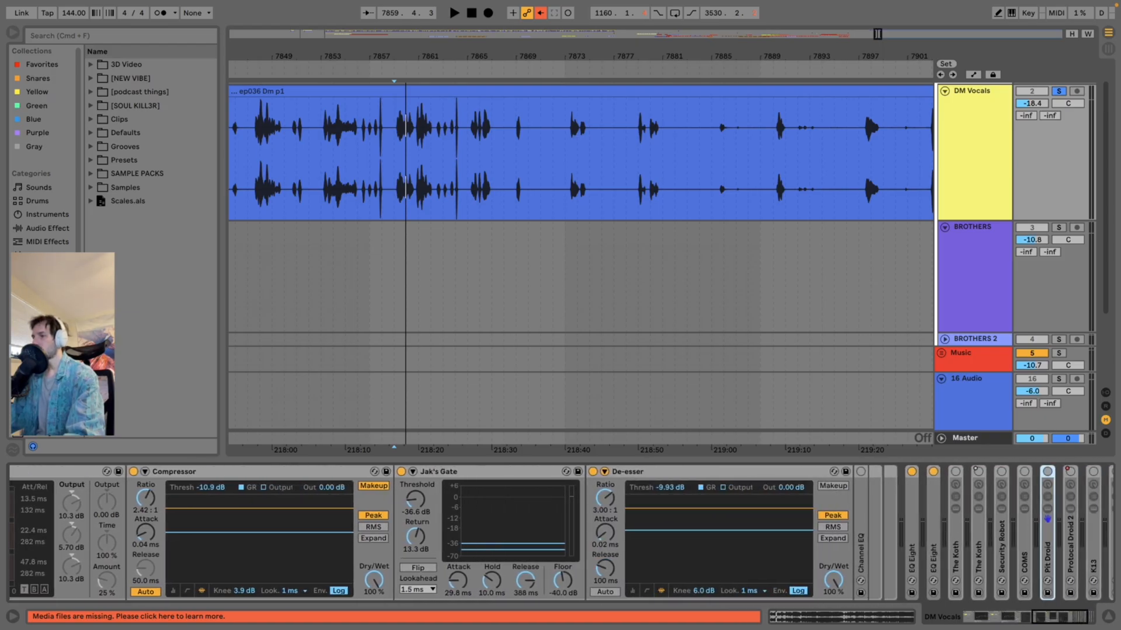
{"action": "scroll", "coordinate": [560, 532], "scroll_direction": "right", "scroll_amount": 2}
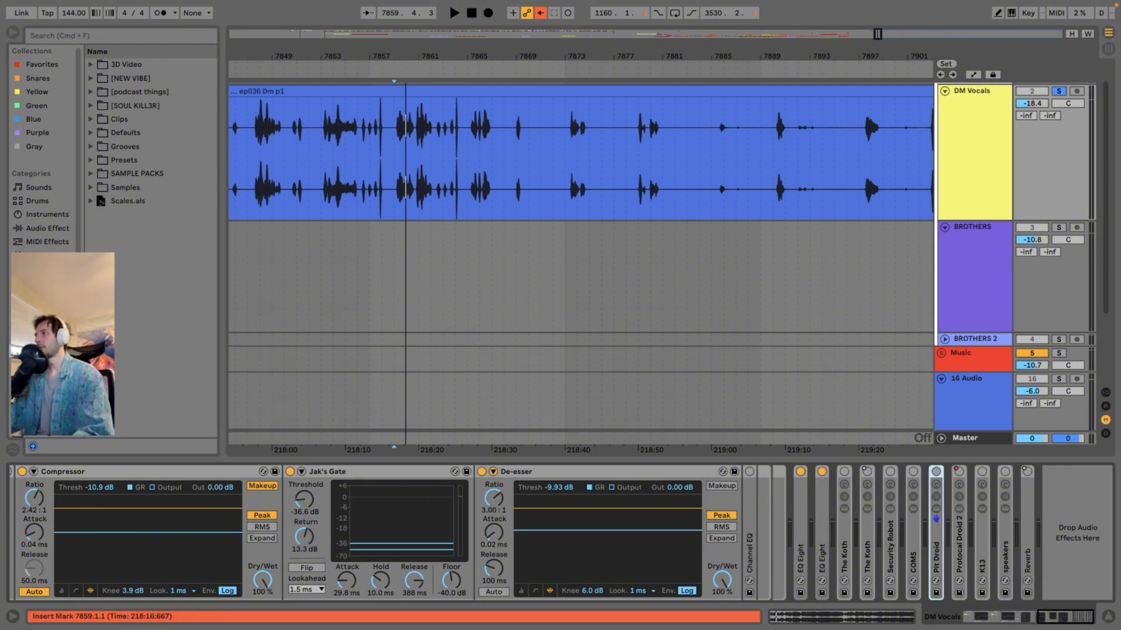
Compare the device chains of the Vocals group, DM Vocals and BROTHERS tracks by switching between them.
{"action": "left_click", "coordinate": [974, 251]}
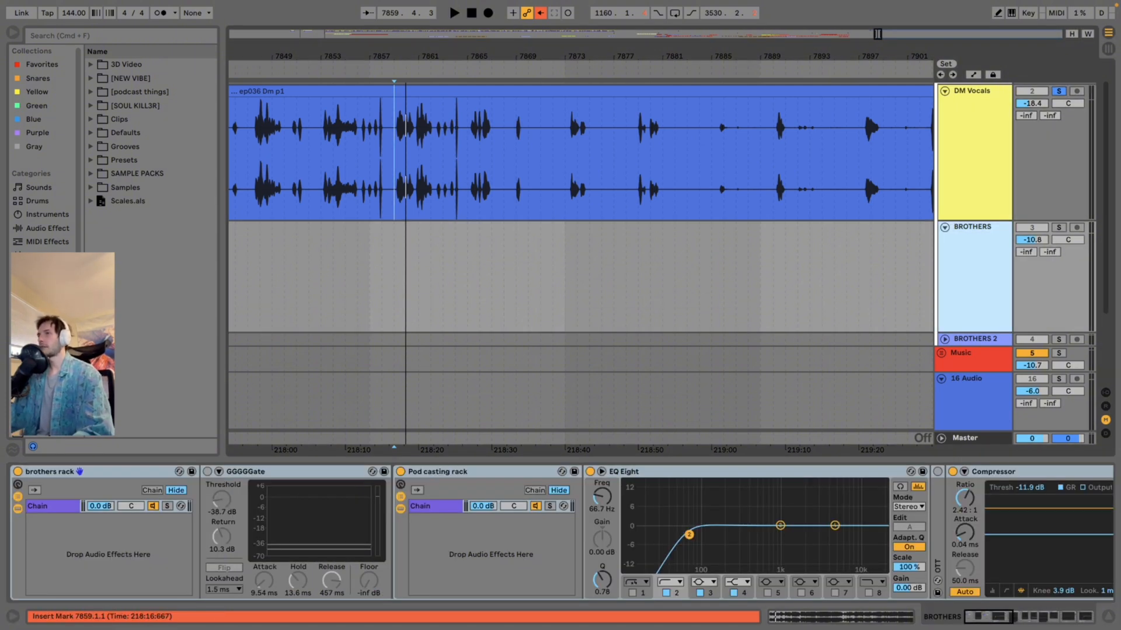
{"action": "key", "text": "Up"}
{"action": "key", "text": "Up"}
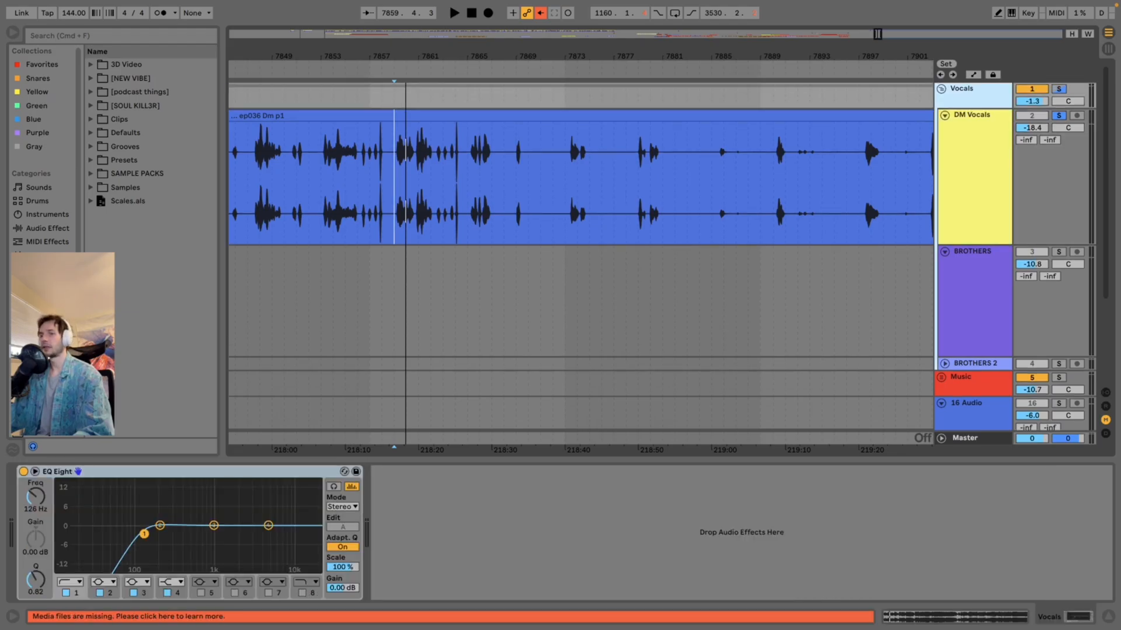
{"action": "key", "text": "Down"}
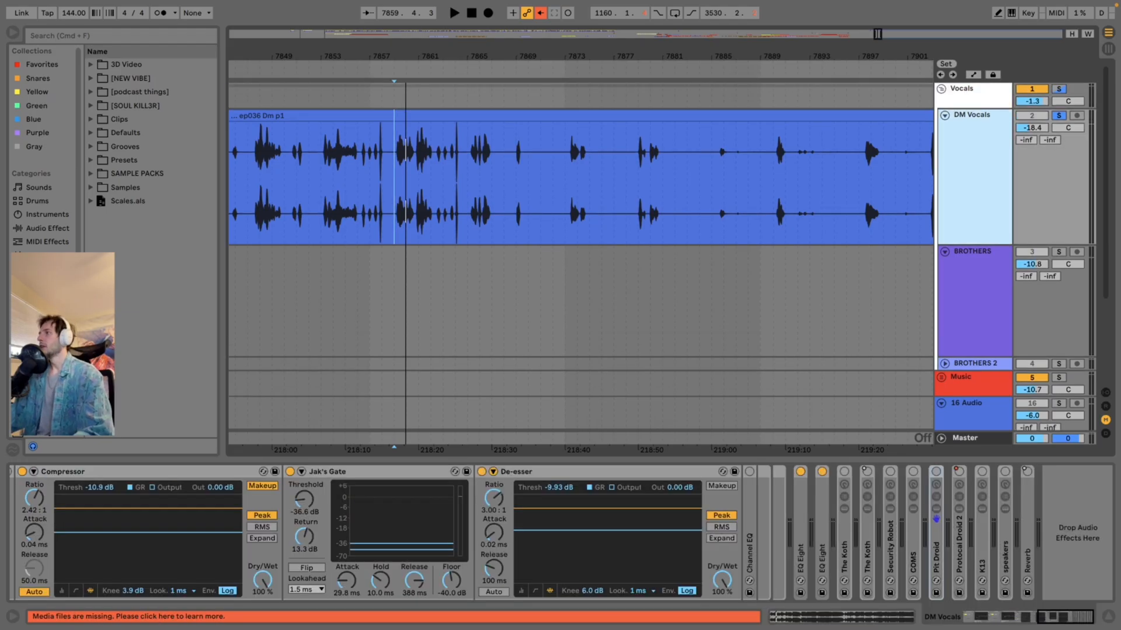
{"action": "key", "text": "Down"}
{"action": "key", "text": "Up"}
{"action": "key", "text": "Down"}
{"action": "key", "text": "Up"}
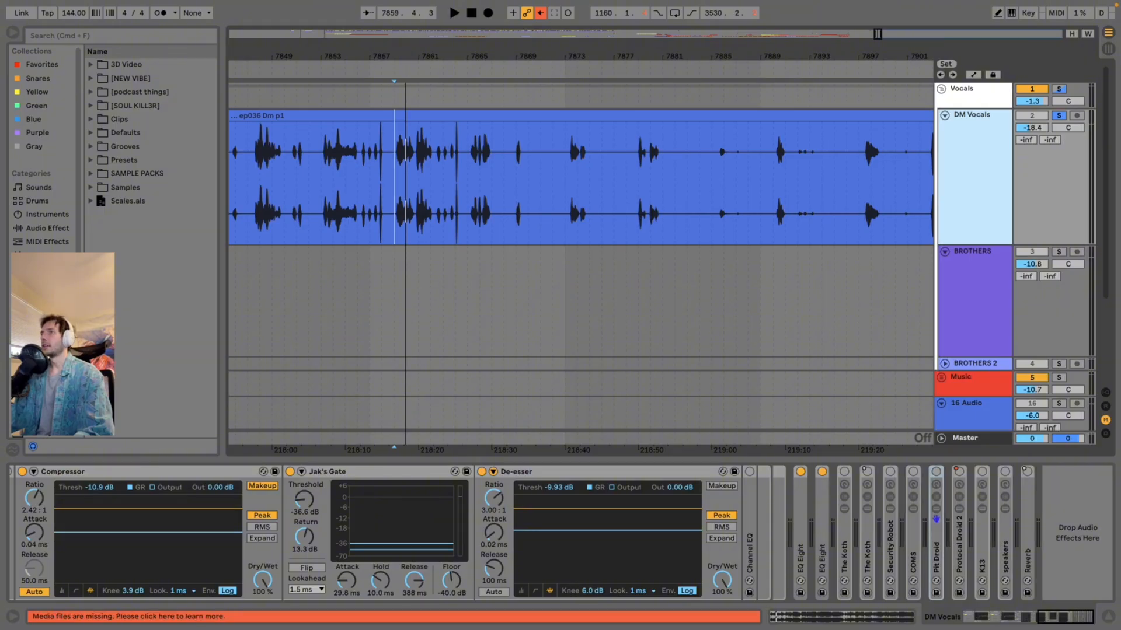
Move the Episode 36 Basement Boys clip up from the 17 Audio track onto the BROTHERS track.
{"action": "scroll", "coordinate": [580, 257], "scroll_direction": "left", "scroll_amount": 3}
{"action": "scroll", "coordinate": [581, 256], "scroll_direction": "down", "scroll_amount": 4}
{"action": "left_click_drag", "start_coordinate": [581, 365], "coordinate": [580, 175]}
{"action": "scroll", "coordinate": [581, 256], "scroll_direction": "up", "scroll_amount": 4}
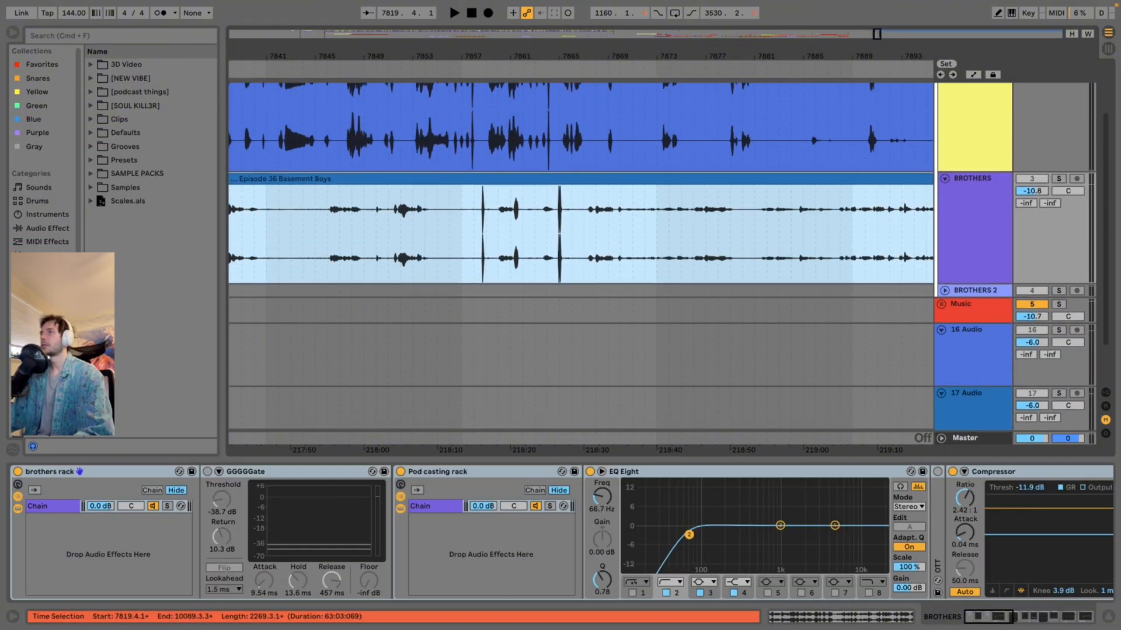
Shift the Basement Boys clip earlier so its first sync spike lines up with the matching spike on DM Vocals.
{"action": "key", "text": "plus"}
{"action": "key", "text": "plus"}
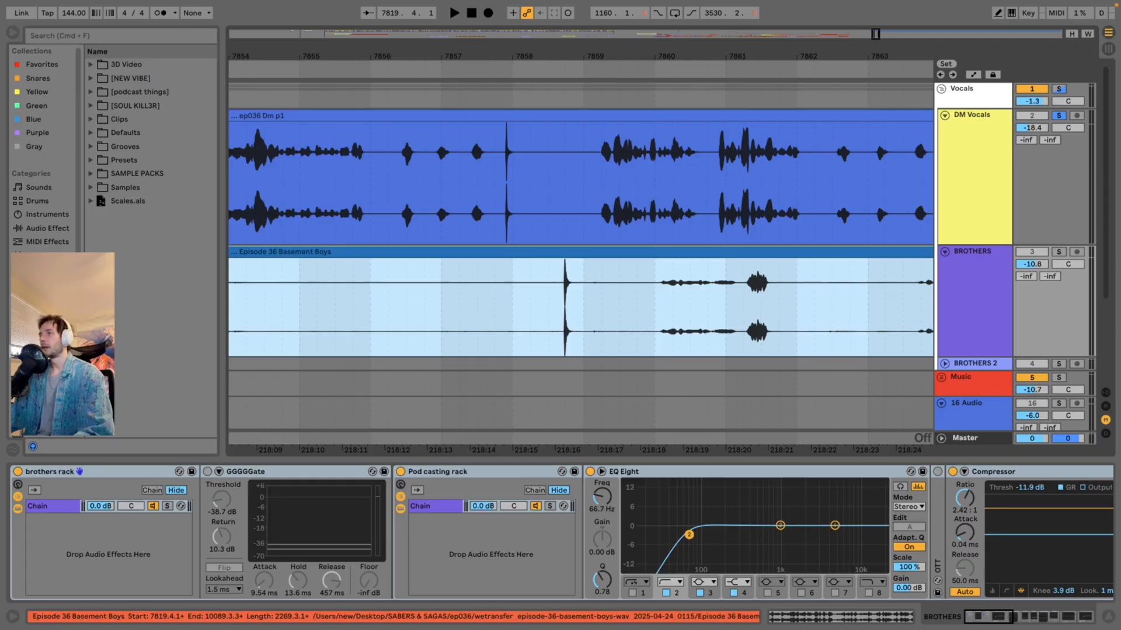
{"action": "left_click_drag", "start_coordinate": [565, 251], "coordinate": [506, 251]}
Play the aligned clips from 7857.2.2 and unsolo DM Vocals so that both tracks are heard together.
{"action": "left_click", "coordinate": [467, 175]}
{"action": "key", "text": "space"}
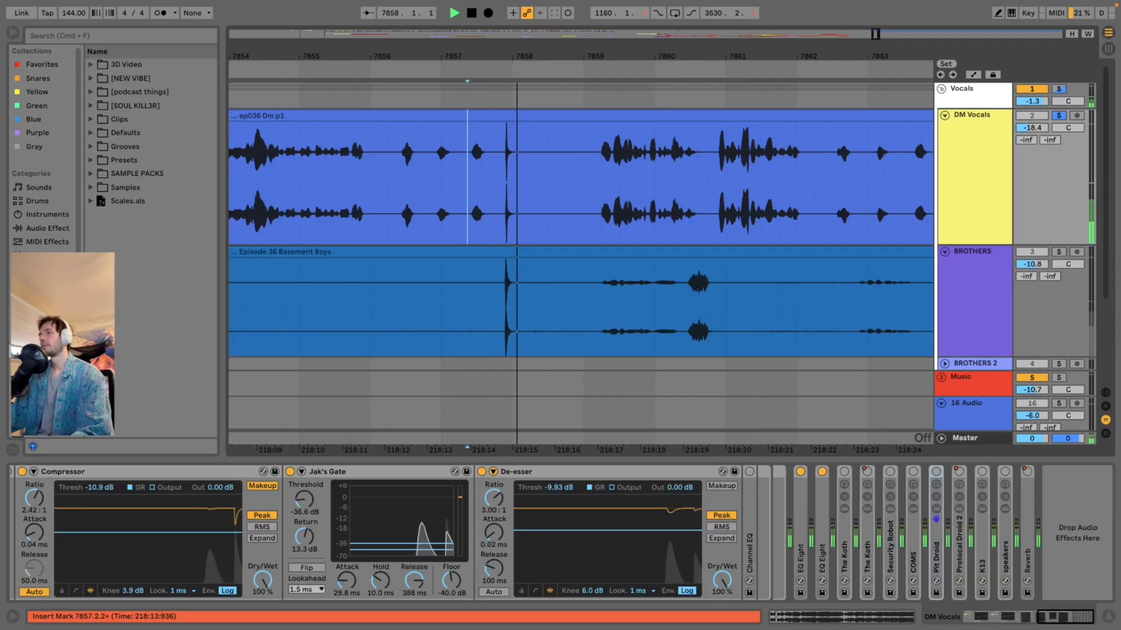
{"action": "key", "text": "minus"}
{"action": "key", "text": "minus"}
{"action": "key", "text": "minus"}
{"action": "key", "text": "minus"}
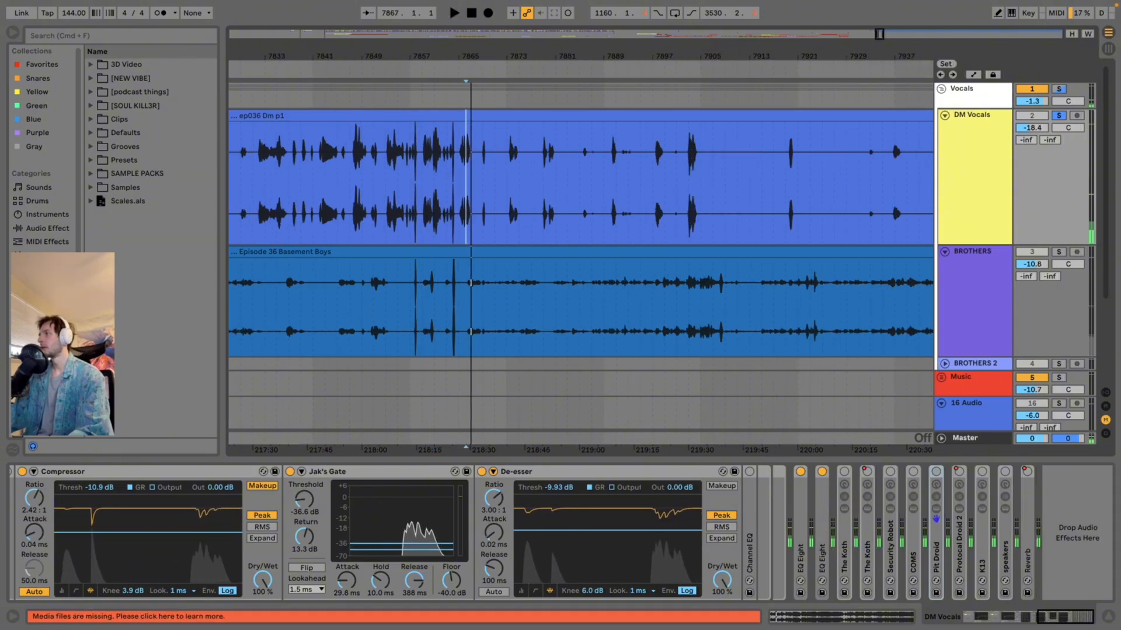
{"action": "key", "text": "s"}
{"action": "key", "text": "space"}
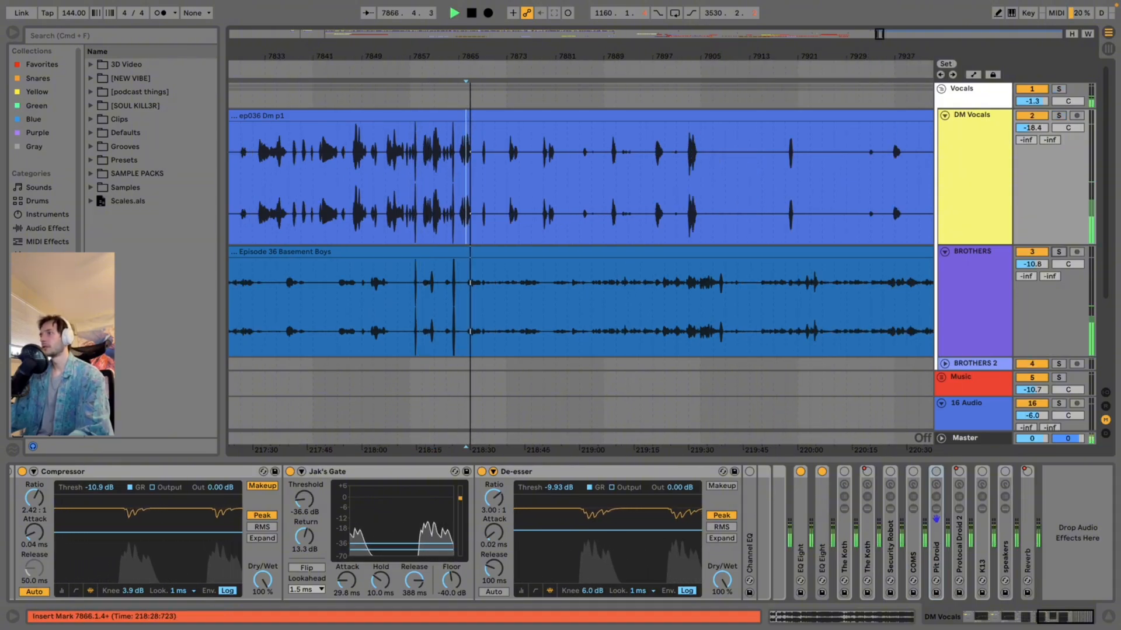
Play passages further along the BROTHERS clip, up to 8074.1.3, to check the sync between both recordings.
{"action": "left_click", "coordinate": [689, 306]}
{"action": "key", "text": "space"}
{"action": "key", "text": "space"}
{"action": "left_click_drag", "start_coordinate": [756, 57], "coordinate": [382, 21]}
{"action": "key", "text": "space"}
{"action": "left_click", "coordinate": [605, 306]}
{"action": "key", "text": "space"}
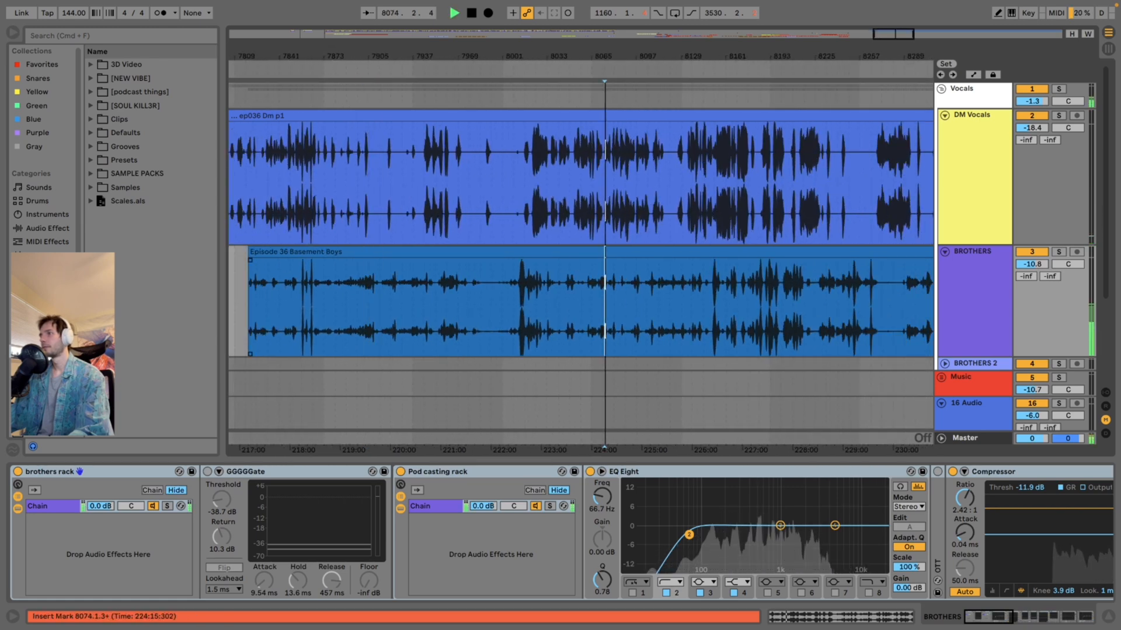
Play both vocal tracks from 8070.2.1 to listen closely to the dialogue between them.
{"action": "left_click_drag", "start_coordinate": [619, 56], "coordinate": [606, 101]}
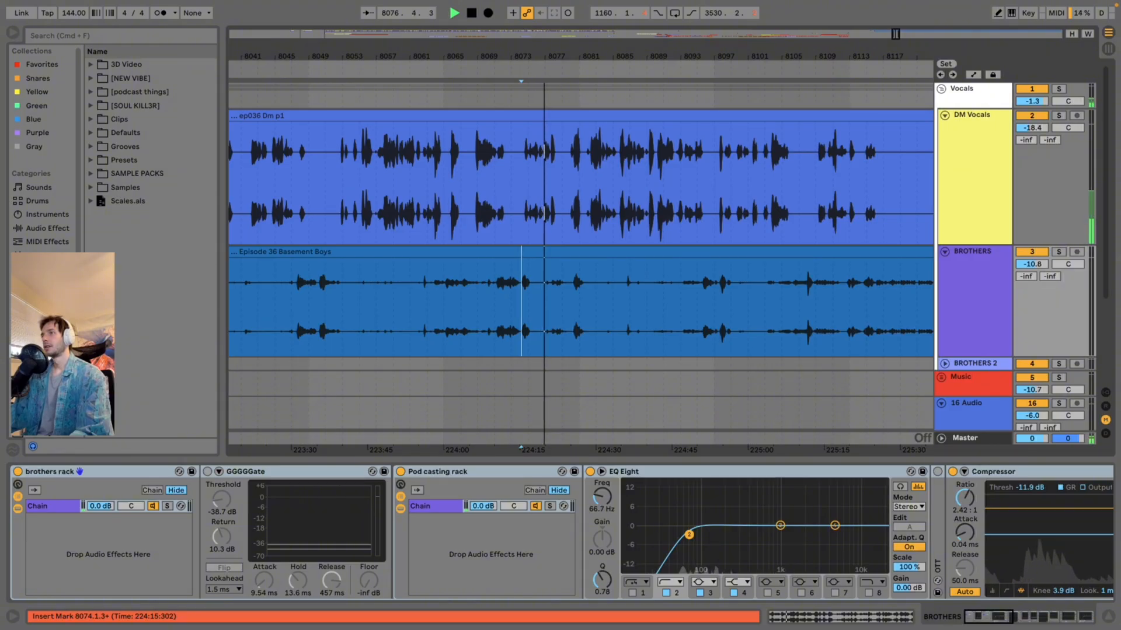
{"action": "left_click", "coordinate": [488, 307]}
{"action": "key", "text": "space"}
{"action": "key", "text": "space"}
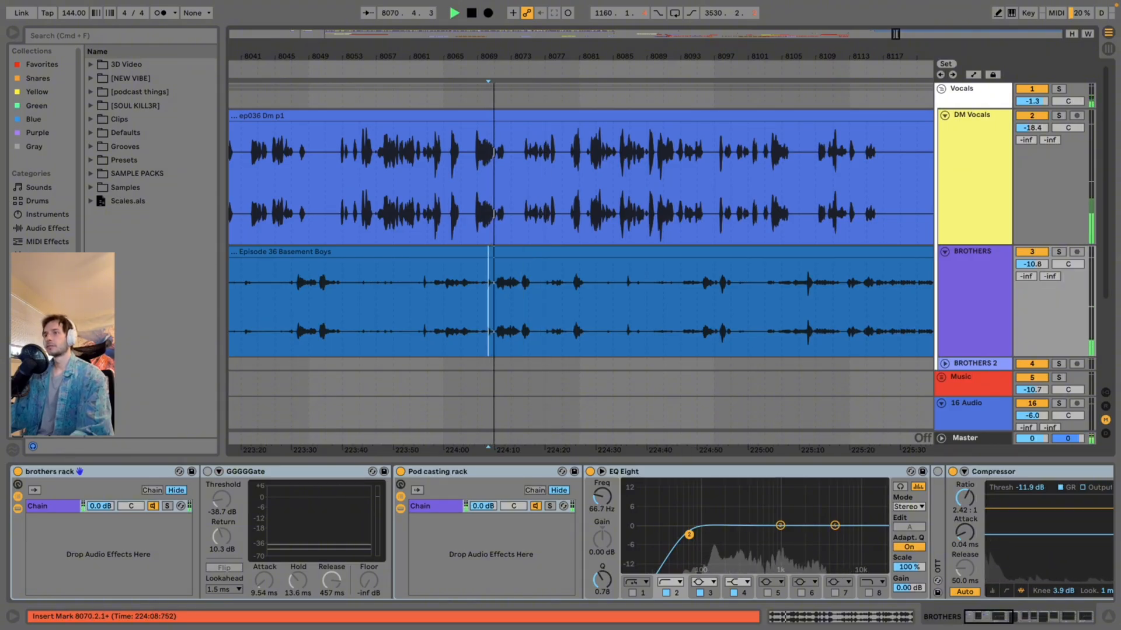
{"action": "scroll", "coordinate": [581, 263], "scroll_direction": "down", "scroll_amount": 1}
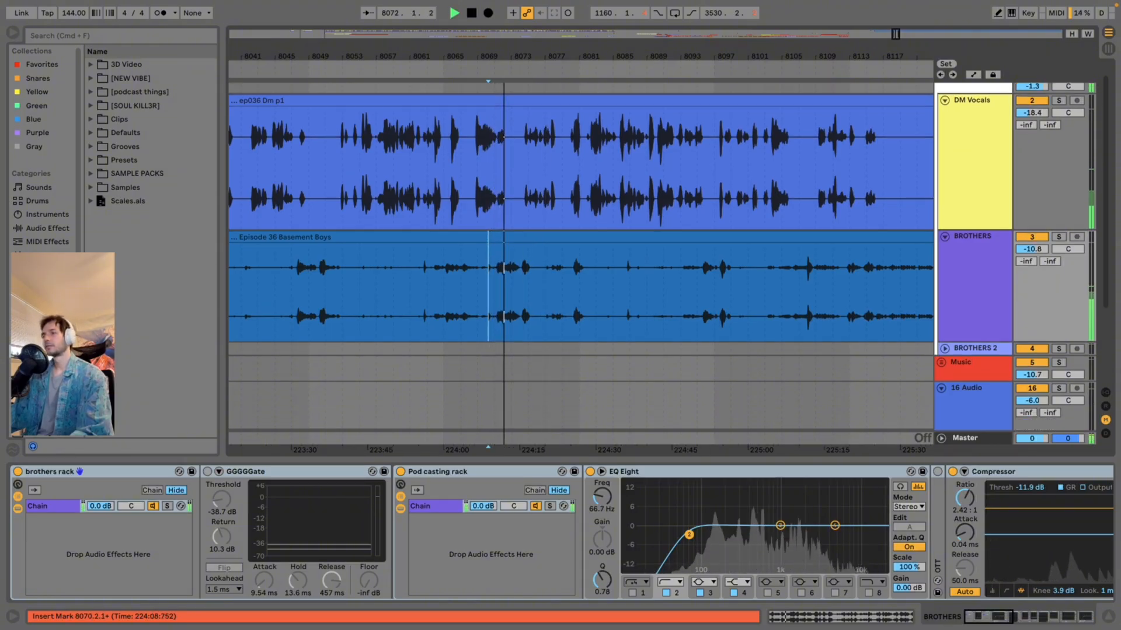
{"action": "scroll", "coordinate": [581, 263], "scroll_direction": "down", "scroll_amount": 1}
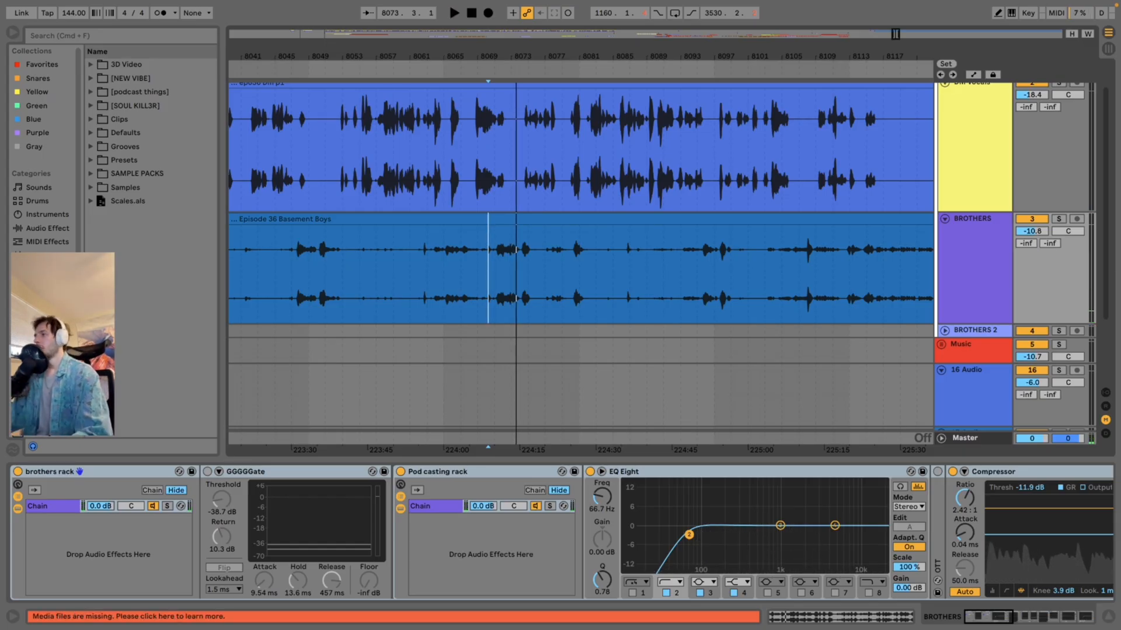
Examine the finished episode 35 edit around bars 1625 to 1659, then return to the full arrangement.
{"action": "left_click_drag", "start_coordinate": [590, 56], "coordinate": [676, 8]}
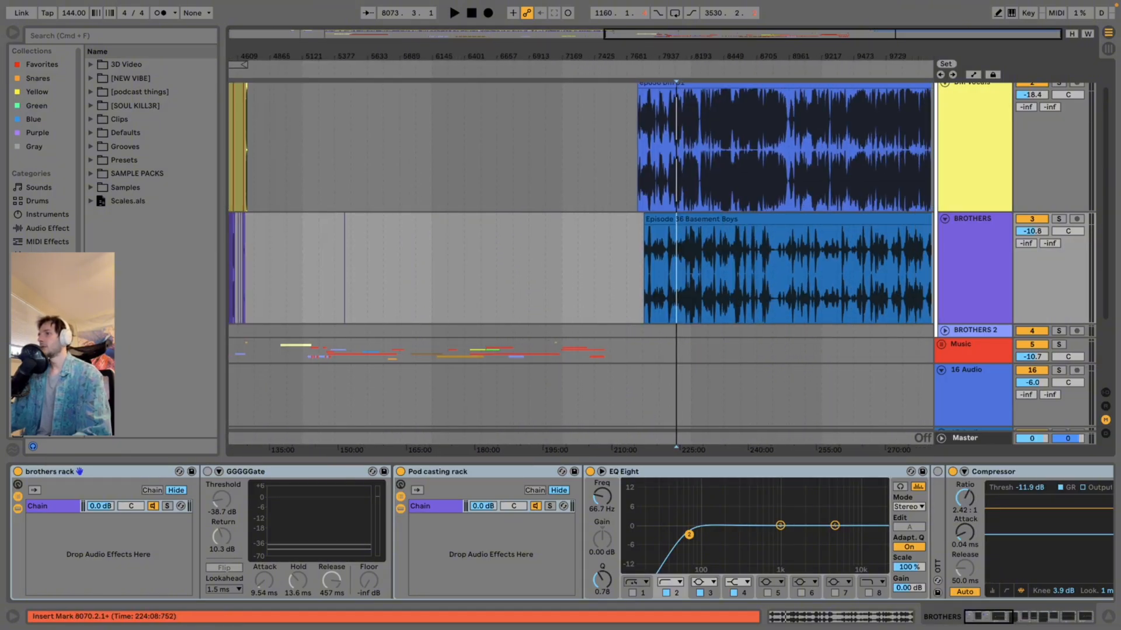
{"action": "left_click_drag", "start_coordinate": [645, 56], "coordinate": [689, 48]}
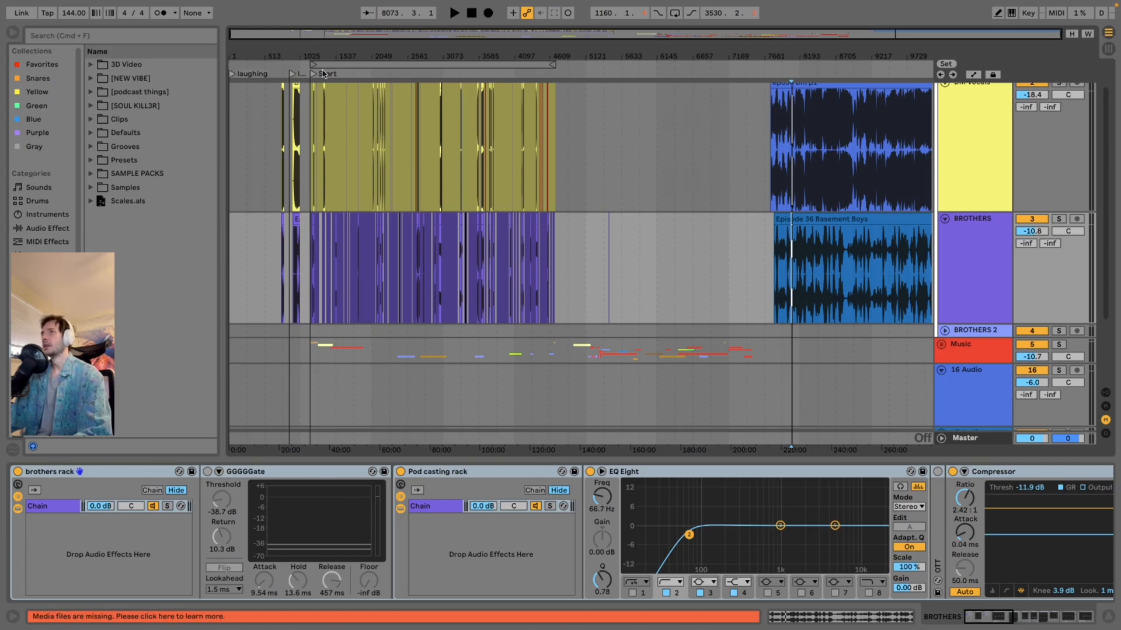
{"action": "left_click_drag", "start_coordinate": [343, 56], "coordinate": [314, 221]}
{"action": "scroll", "coordinate": [738, 175], "scroll_direction": "up", "scroll_amount": 2}
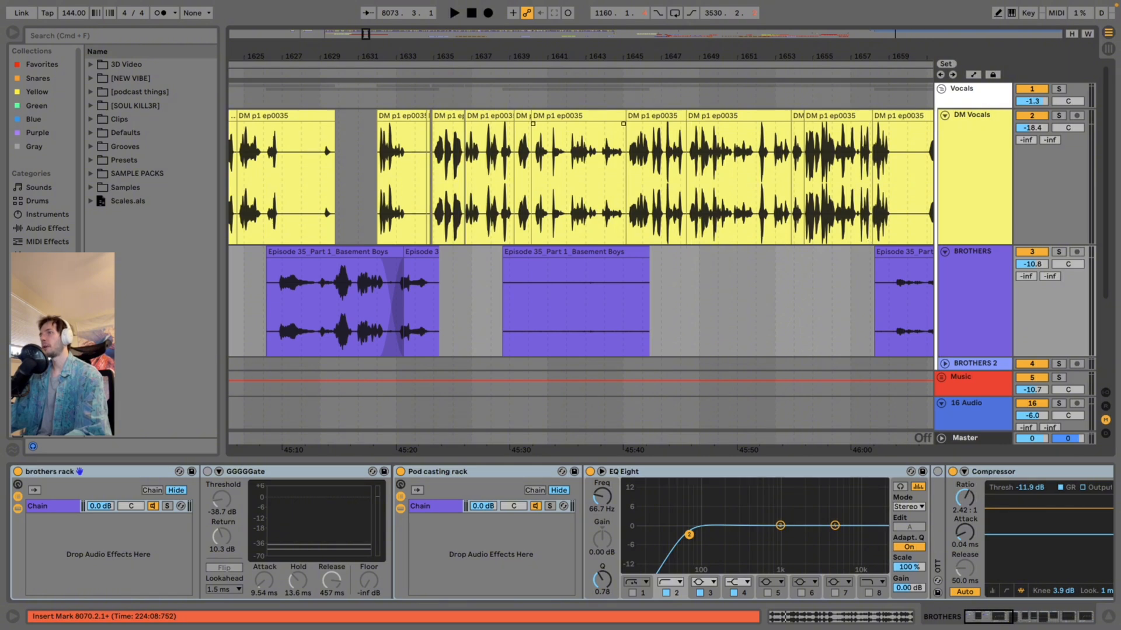
{"action": "left_click_drag", "start_coordinate": [430, 56], "coordinate": [344, 3]}
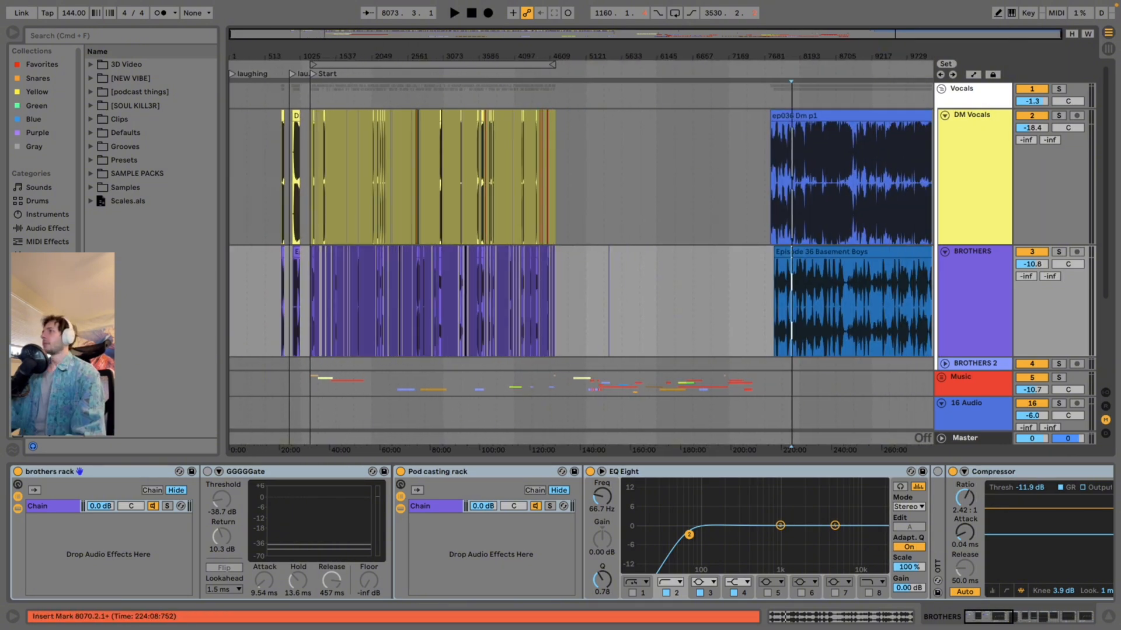
Play the episode 36 recordings around 8154.3.2 to find a passage to cut.
{"action": "left_click", "coordinate": [761, 181]}
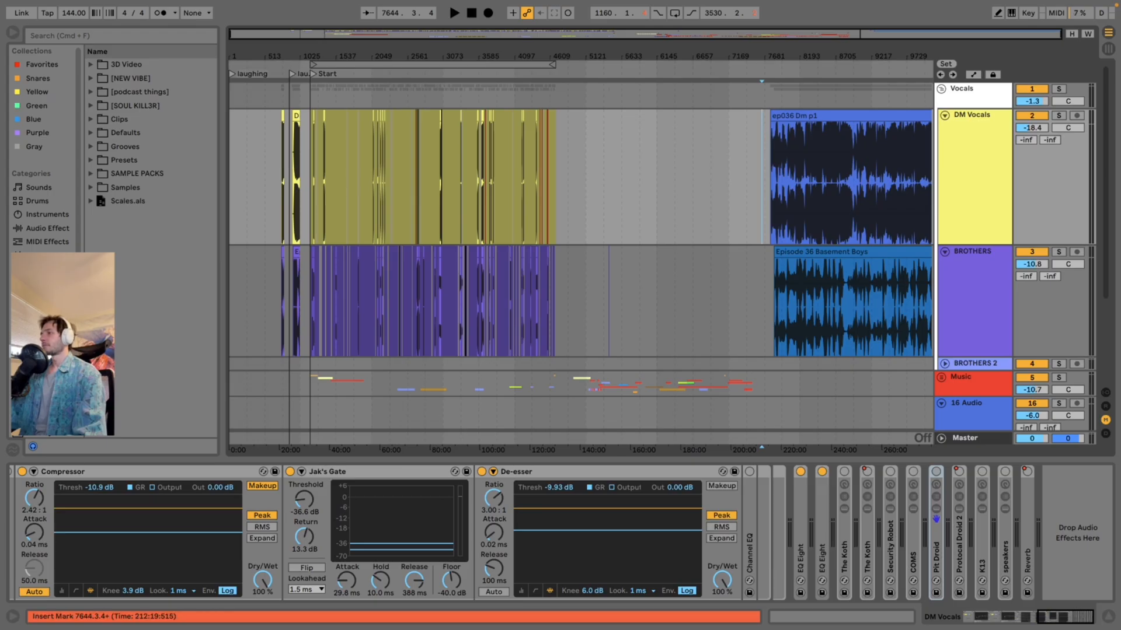
{"action": "mouse_move", "coordinate": [807, 56]}
{"action": "left_mouse_down"}
{"action": "mouse_move", "coordinate": [808, 117]}
{"action": "mouse_move", "coordinate": [807, 73]}
{"action": "mouse_move", "coordinate": [782, 94]}
{"action": "mouse_move", "coordinate": [781, 125]}
{"action": "mouse_move", "coordinate": [531, 131]}
{"action": "mouse_move", "coordinate": [781, 131]}
{"action": "mouse_move", "coordinate": [761, 90]}
{"action": "mouse_move", "coordinate": [634, 75]}
{"action": "mouse_move", "coordinate": [571, 83]}
{"action": "mouse_move", "coordinate": [570, 66]}
{"action": "mouse_move", "coordinate": [590, 59]}
{"action": "mouse_move", "coordinate": [590, 112]}
{"action": "left_mouse_up"}
{"action": "left_click", "coordinate": [521, 175]}
{"action": "key", "text": "space"}
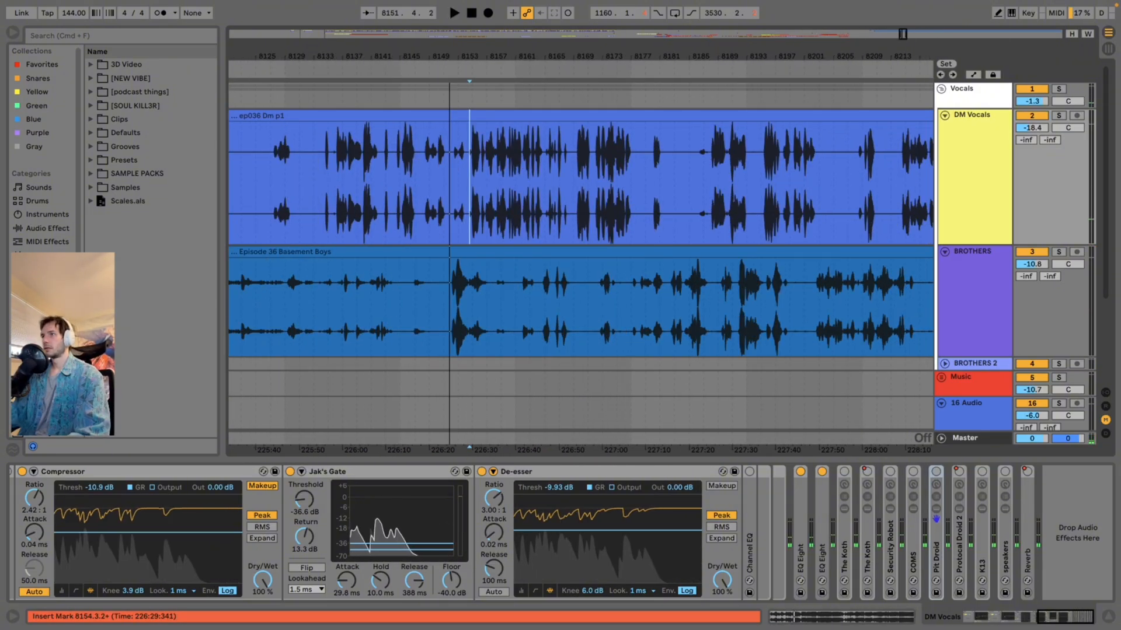
{"action": "key", "text": "space"}
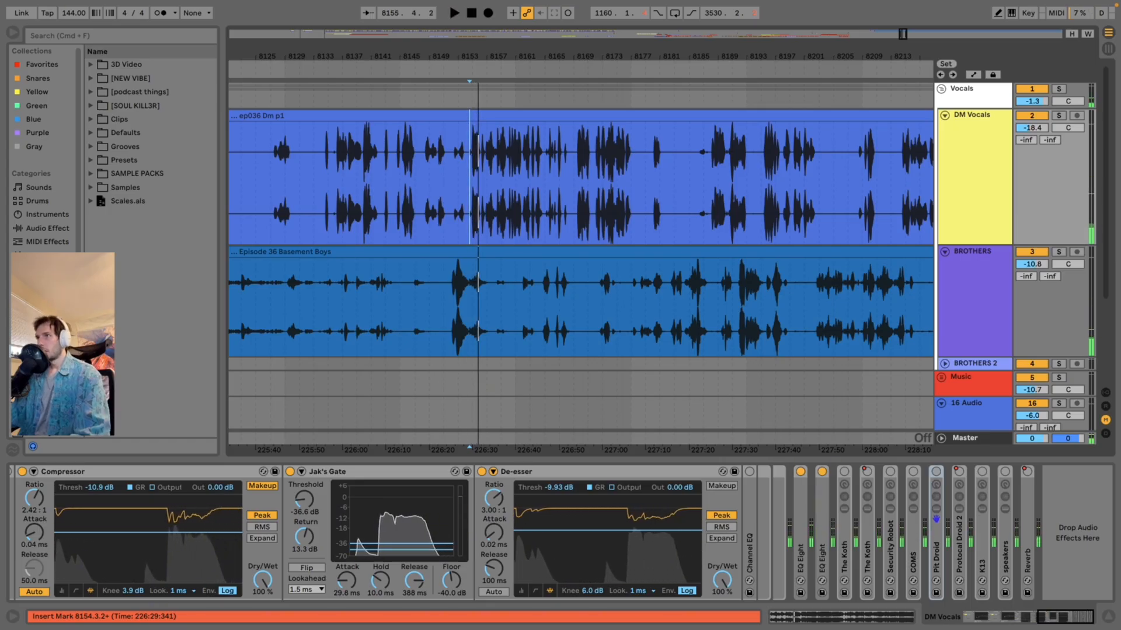
{"action": "key", "text": "space"}
Delete the section from 8147.4.2 to 8154.1.4 on both the DM Vocals and BROTHERS tracks.
{"action": "left_click_drag", "start_coordinate": [467, 175], "coordinate": [420, 292]}
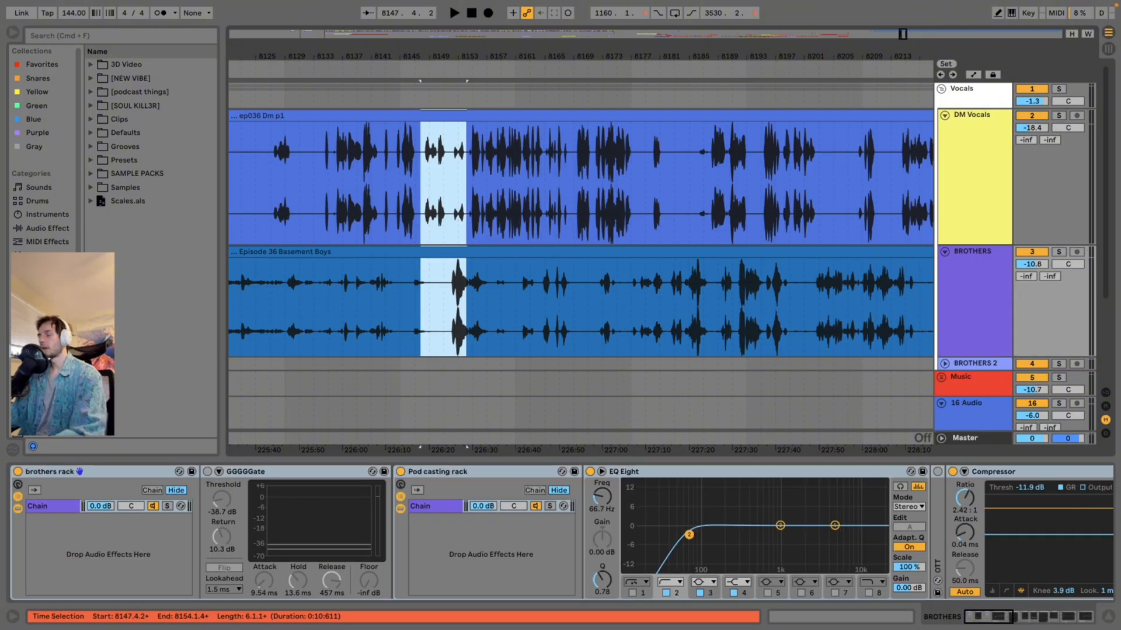
{"action": "key", "text": "Delete"}
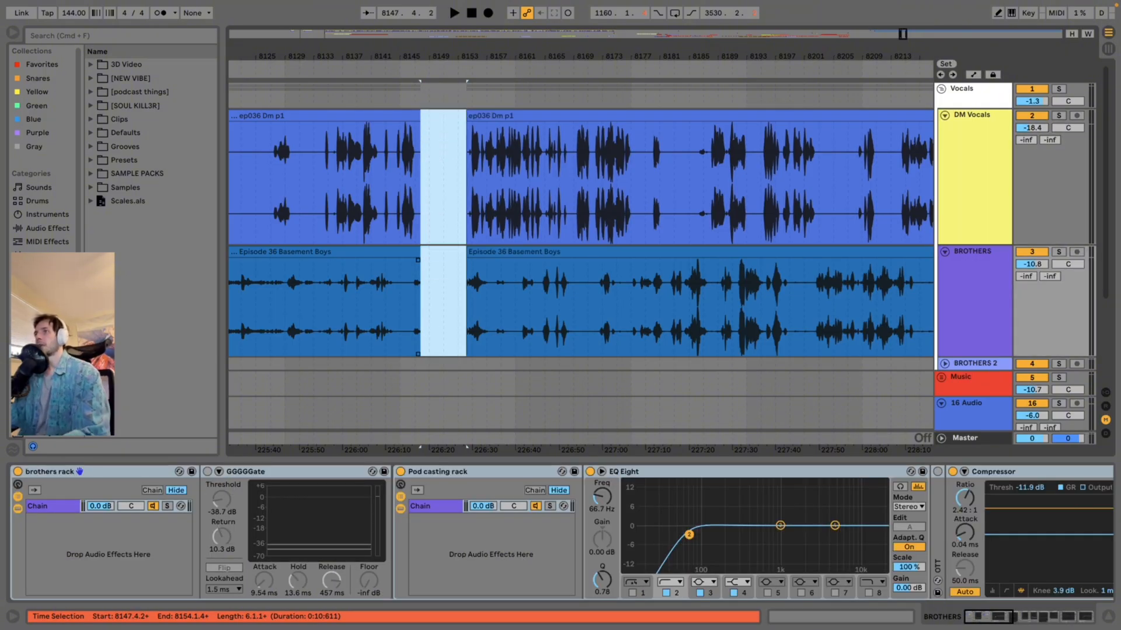
{"action": "left_click_drag", "start_coordinate": [399, 56], "coordinate": [525, 29]}
{"action": "left_click", "coordinate": [533, 152]}
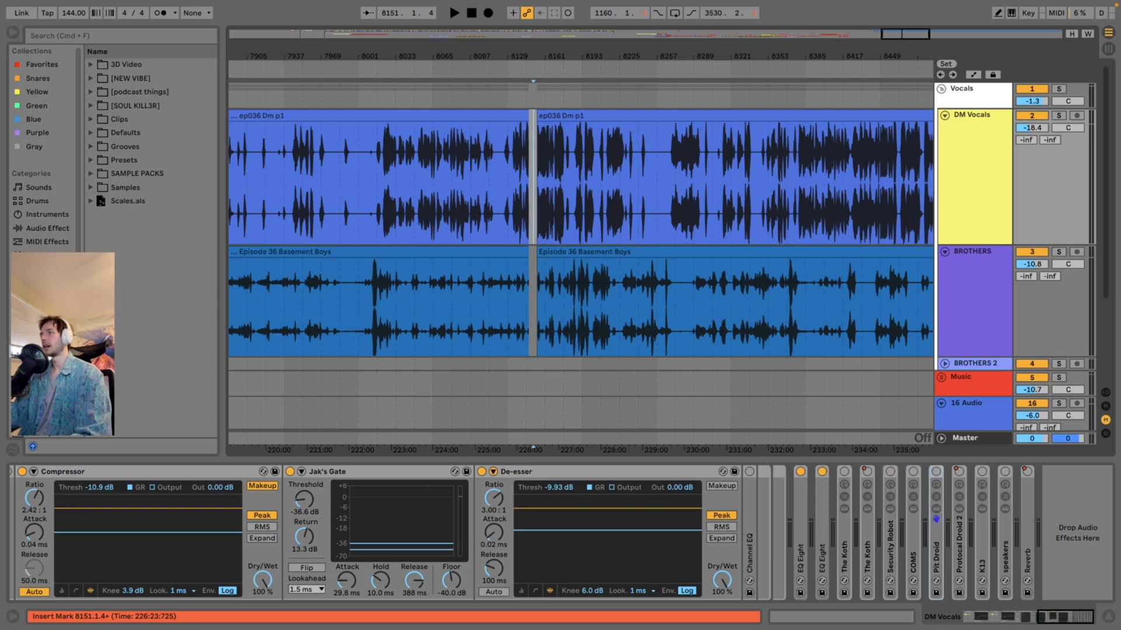
Delete all episode 35 material on the DM Vocals and BROTHERS tracks, from 1.1.1 to 6593.4.4.
{"action": "left_click_drag", "start_coordinate": [458, 56], "coordinate": [860, 5]}
{"action": "left_click_drag", "start_coordinate": [688, 175], "coordinate": [229, 287]}
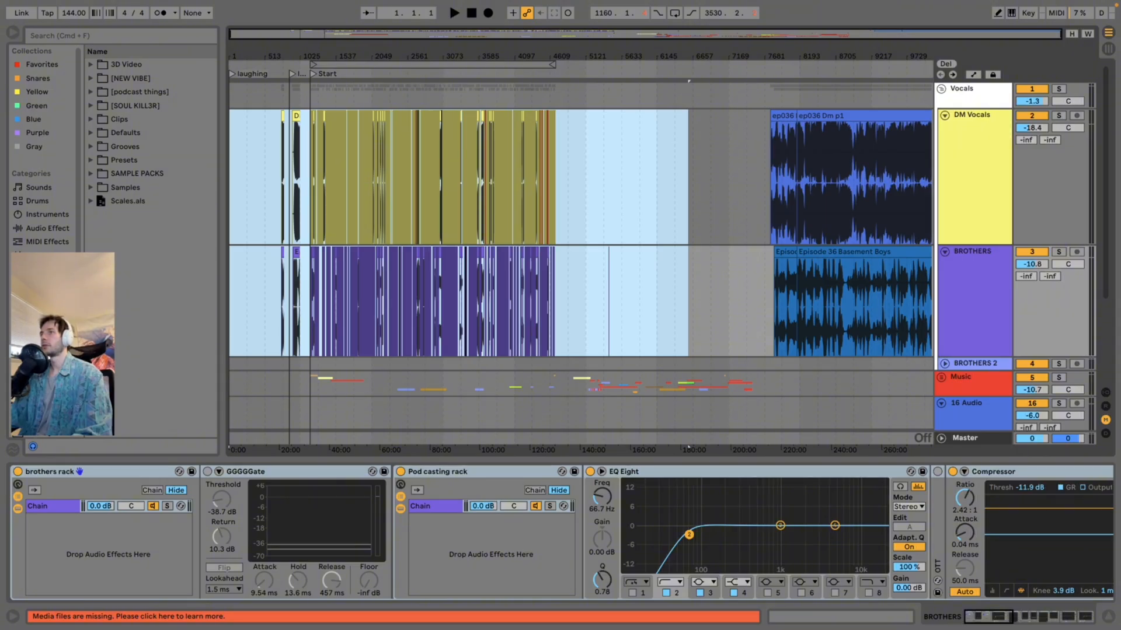
{"action": "key", "text": "Delete"}
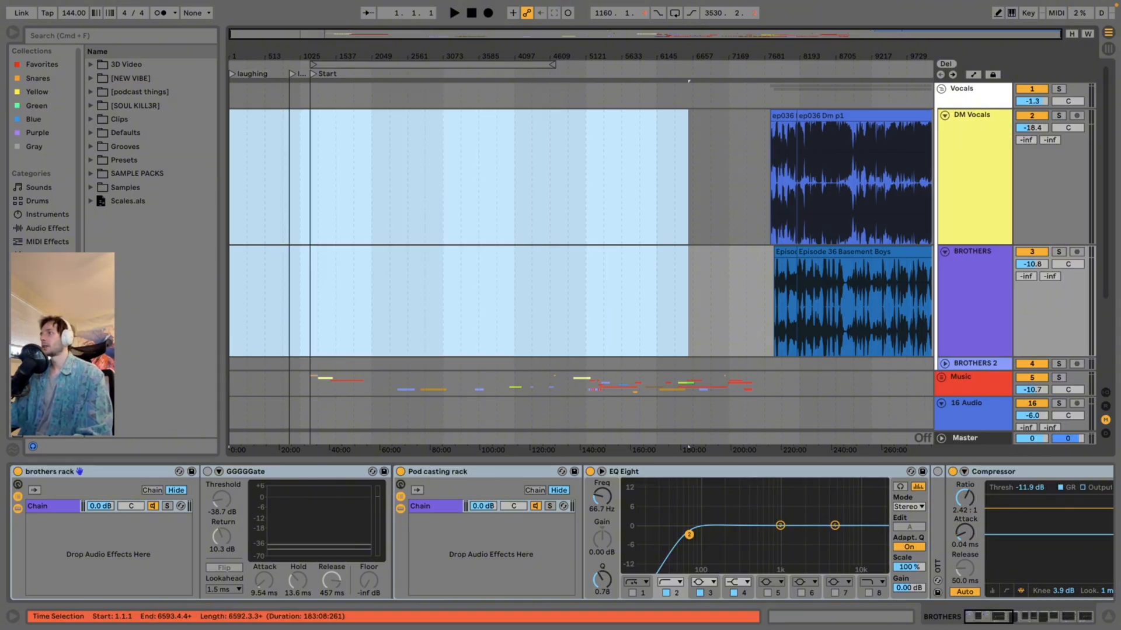
Move all episode 36 clips on the DM Vocals and BROTHERS tracks together to start at 568.2.4.
{"action": "left_click", "coordinate": [747, 175]}
{"action": "left_click", "coordinate": [823, 116]}
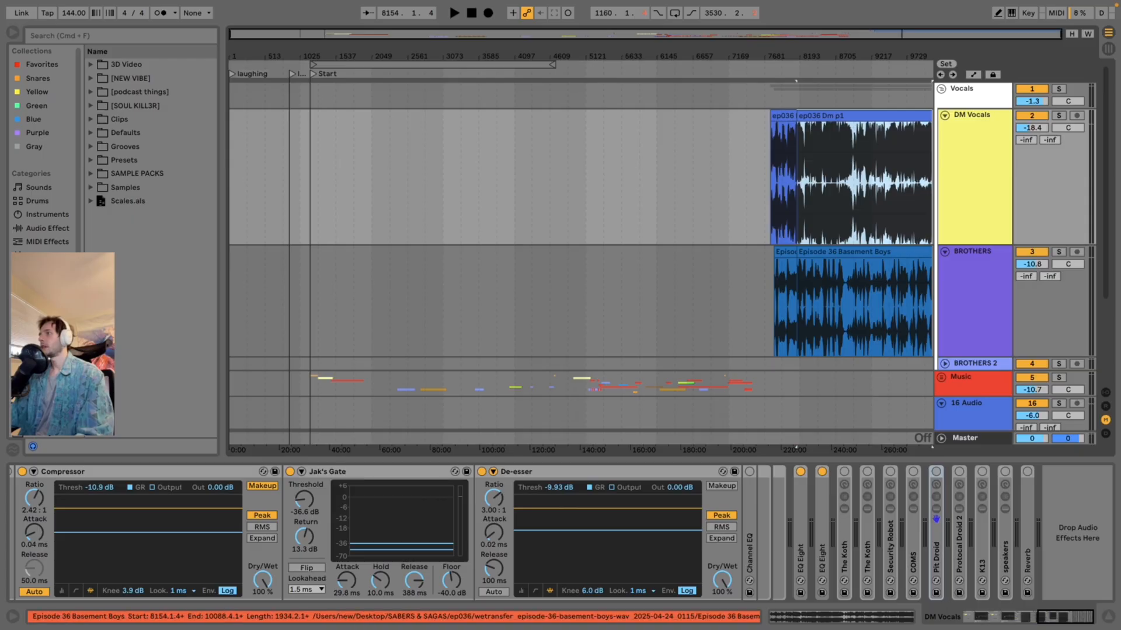
{"action": "left_click", "coordinate": [786, 252], "text": "shift"}
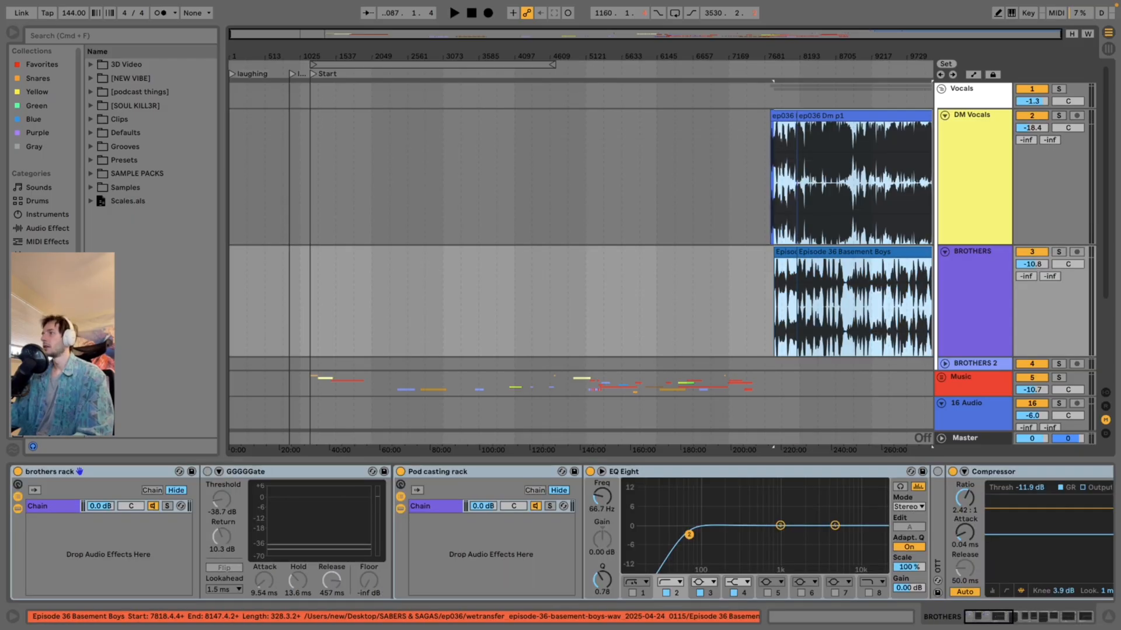
{"action": "left_click", "coordinate": [750, 175]}
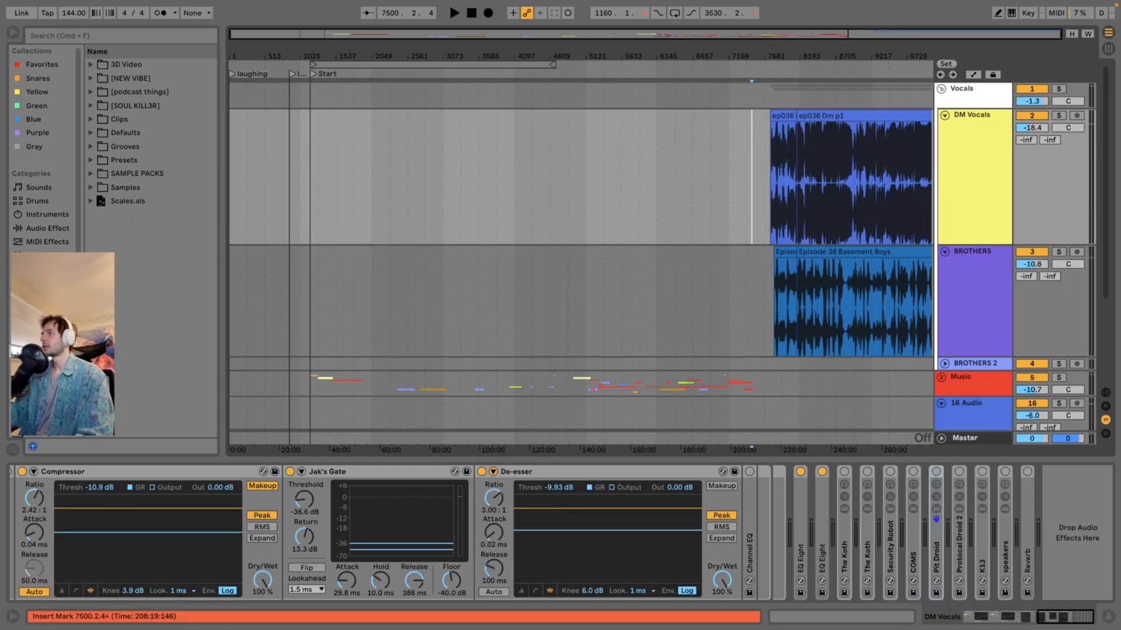
{"action": "left_click", "coordinate": [783, 115]}
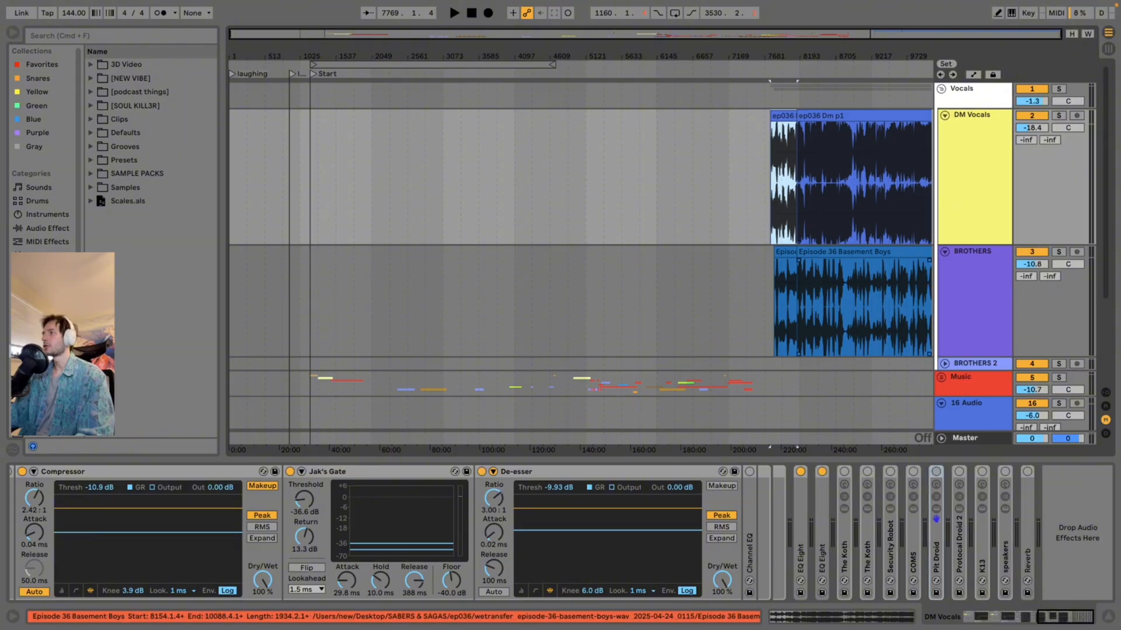
{"action": "left_click", "coordinate": [829, 253], "text": "shift"}
{"action": "left_click_drag", "start_coordinate": [832, 116], "coordinate": [330, 115]}
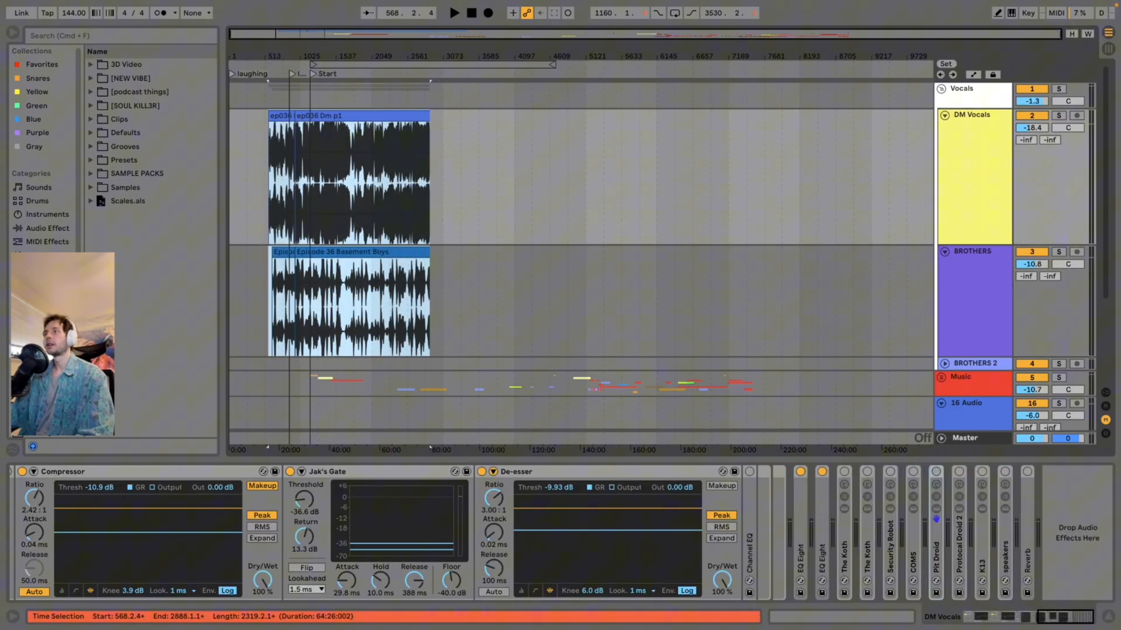
Move the long second pair of episode 36 clips to 1158.3.2, just before the Start marker, leaving the short opening pair in place.
{"action": "left_click_drag", "start_coordinate": [320, 56], "coordinate": [426, 96]}
{"action": "left_click", "coordinate": [426, 97]}
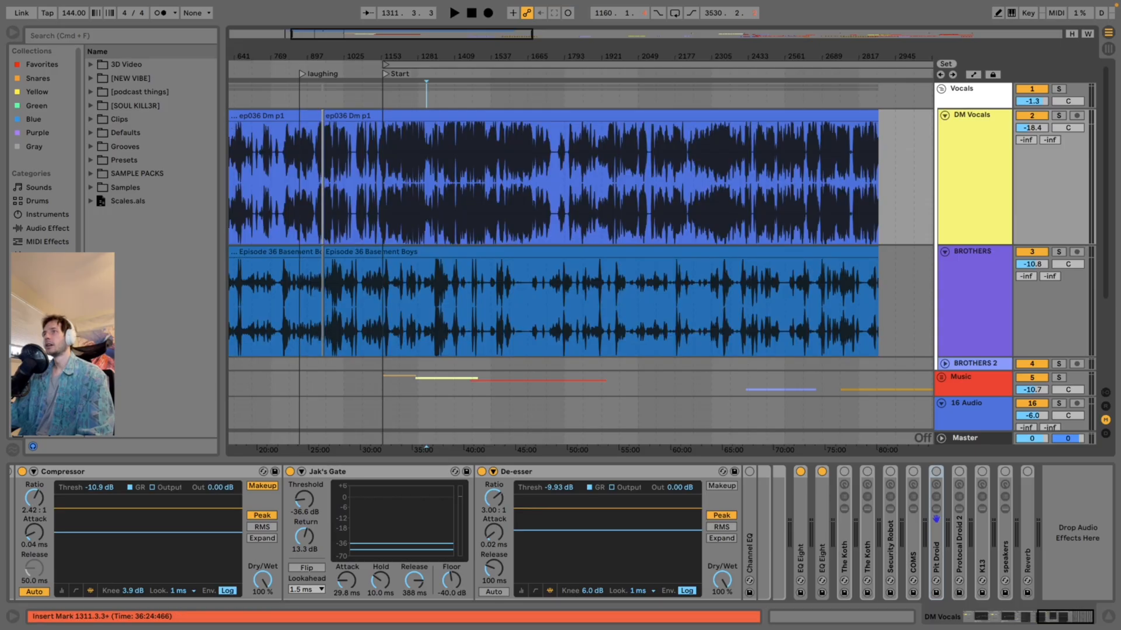
{"action": "left_click", "coordinate": [426, 115]}
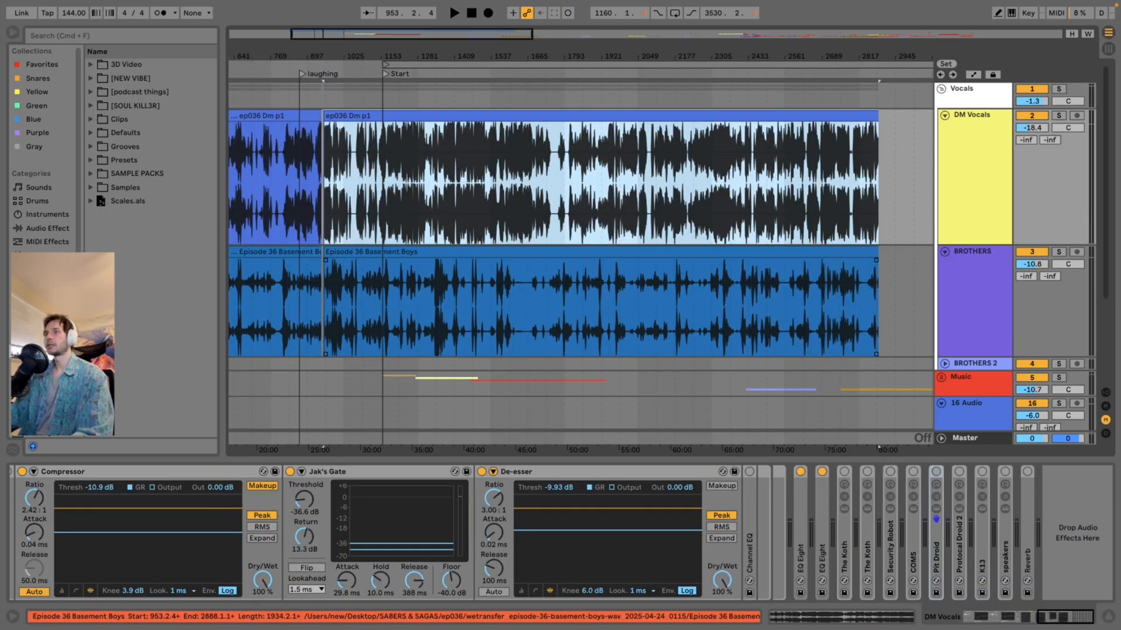
{"action": "left_click", "coordinate": [426, 252], "text": "shift"}
{"action": "left_click_drag", "start_coordinate": [426, 115], "coordinate": [485, 115]}
{"action": "left_click", "coordinate": [337, 175]}
Move the short opening pair of episode 36 clips earlier so that it ends at about bar 513.
{"action": "left_click_drag", "start_coordinate": [337, 56], "coordinate": [424, 33]}
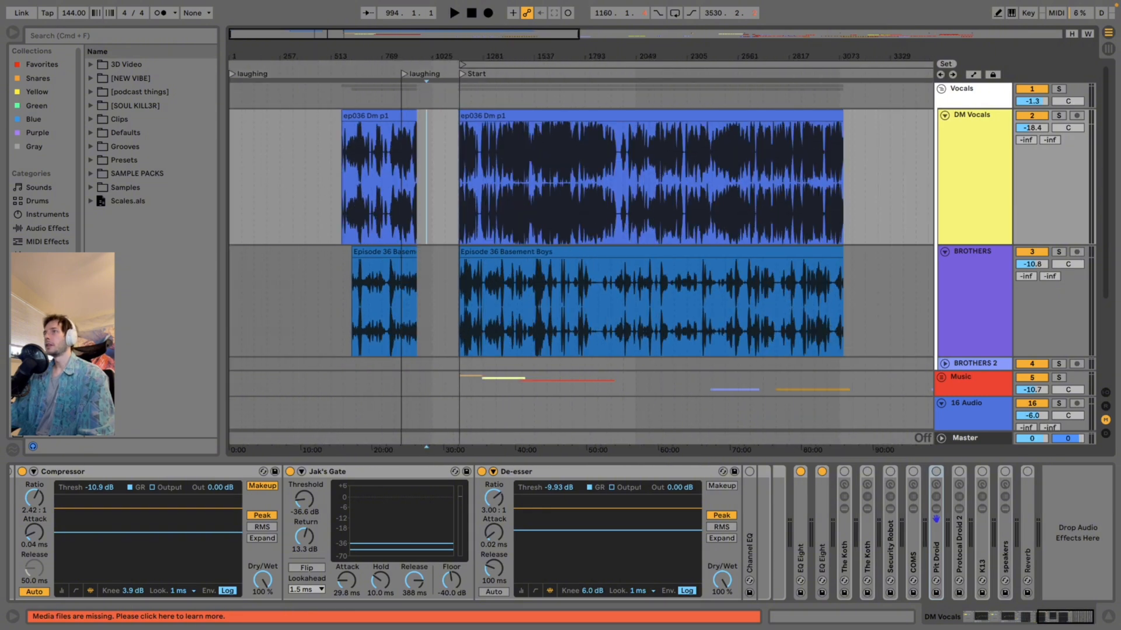
{"action": "left_click", "coordinate": [380, 116]}
{"action": "left_click", "coordinate": [379, 252], "text": "shift"}
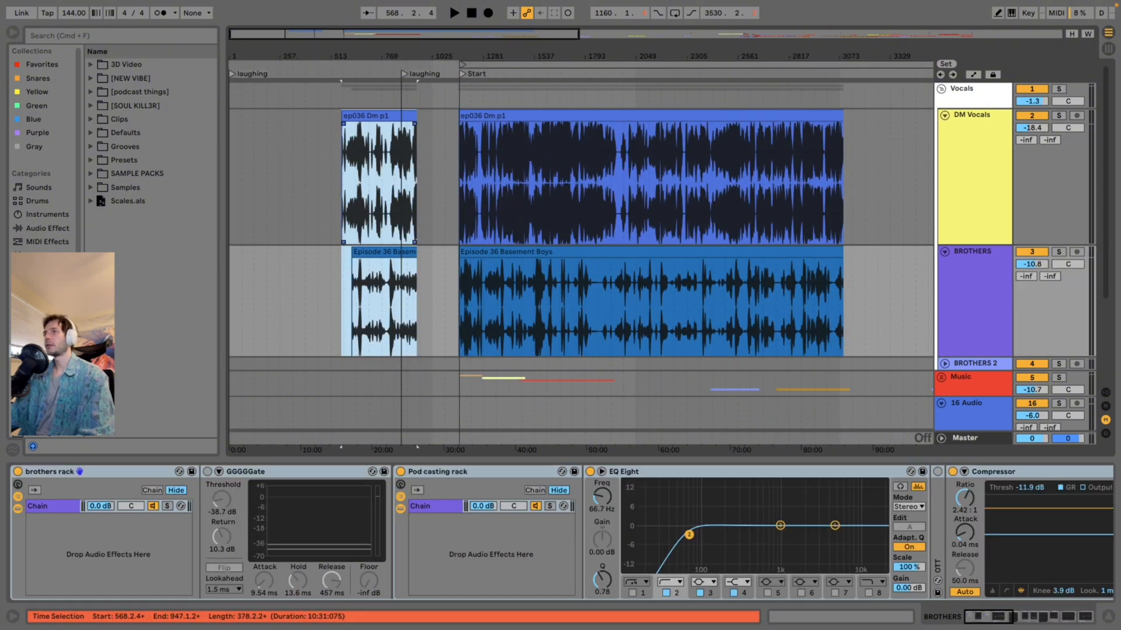
{"action": "left_click_drag", "start_coordinate": [379, 115], "coordinate": [301, 116]}
{"action": "left_click", "coordinate": [359, 175]}
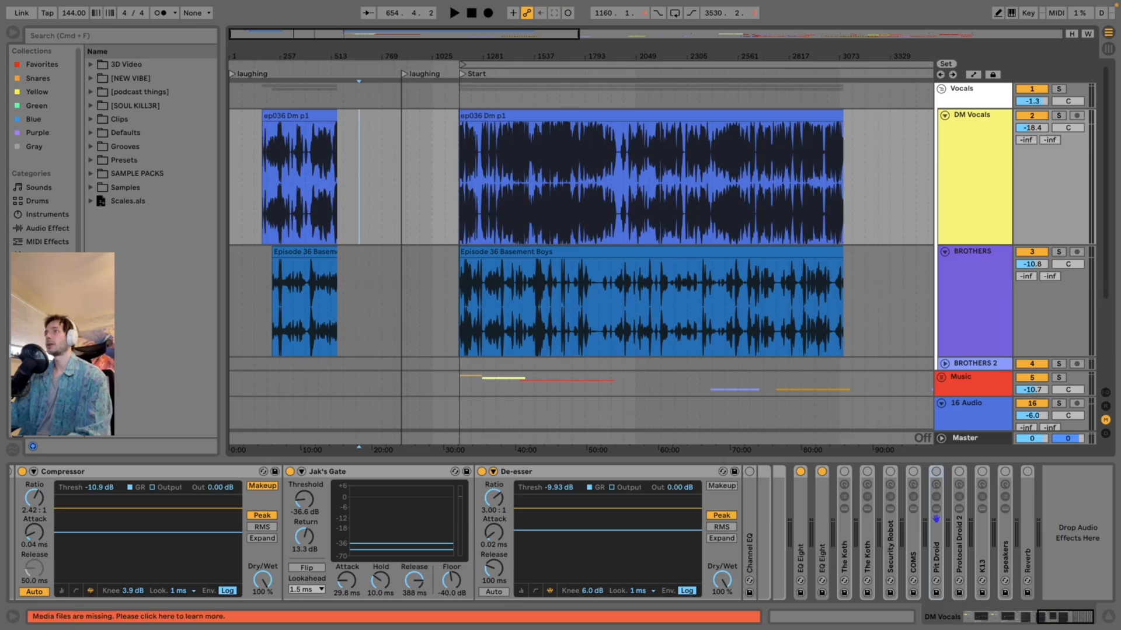
Align the beginning of the long DM Vocals and BROTHERS clips with the Start marker, at 1160.2.1.
{"action": "left_click_drag", "start_coordinate": [461, 56], "coordinate": [642, 181]}
{"action": "left_click", "coordinate": [578, 180]}
{"action": "left_click", "coordinate": [578, 116]}
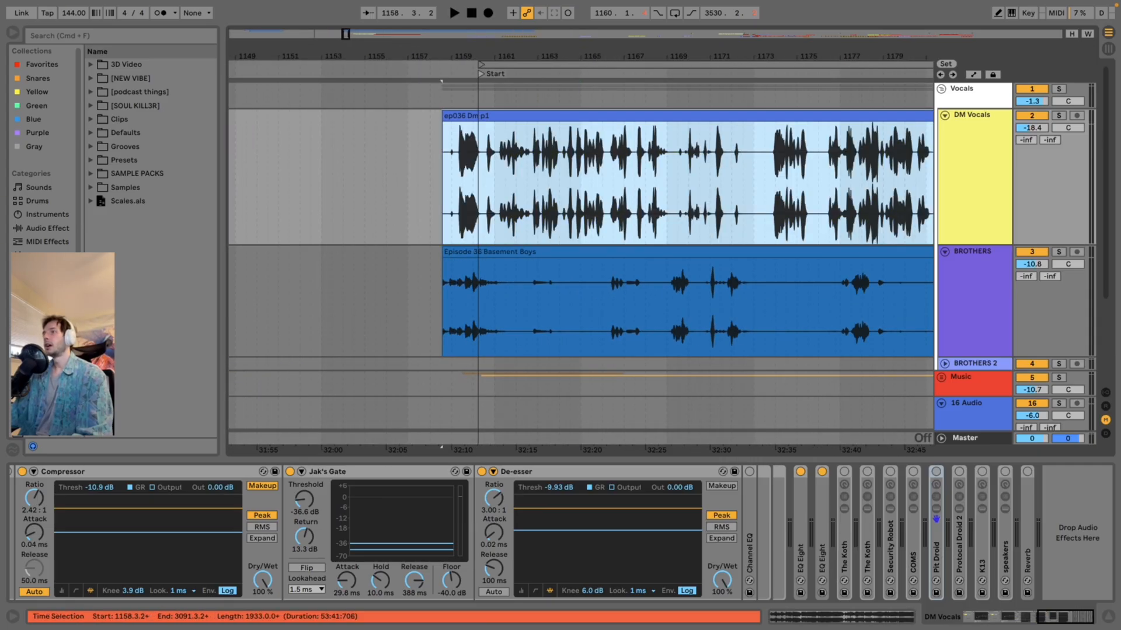
{"action": "left_click", "coordinate": [578, 252], "text": "shift"}
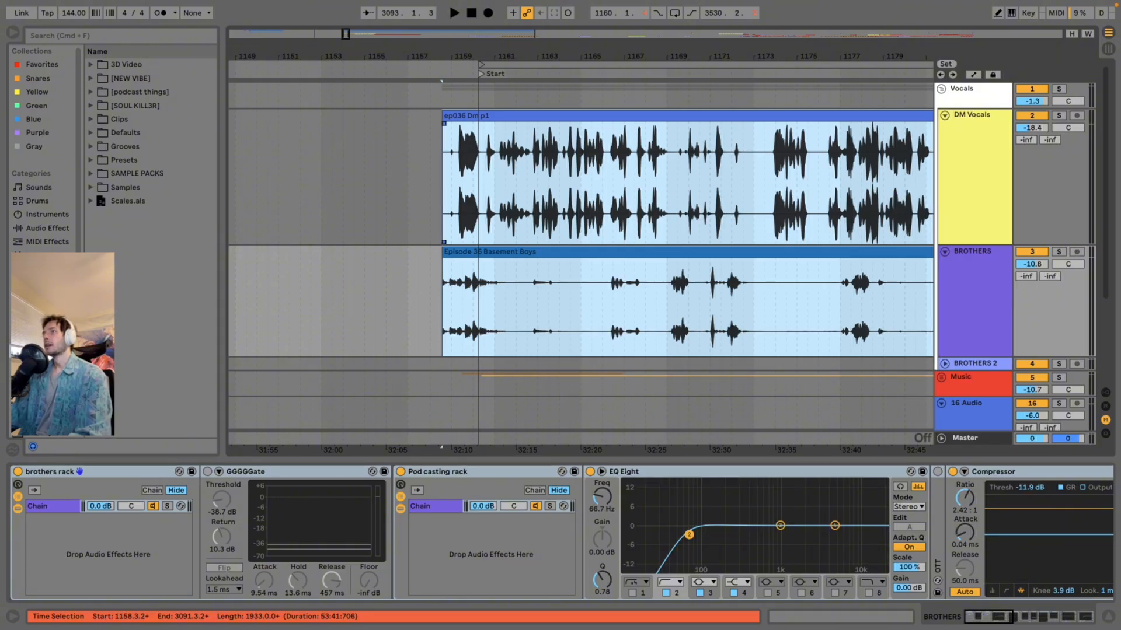
{"action": "left_click_drag", "start_coordinate": [578, 252], "coordinate": [614, 253]}
{"action": "left_click", "coordinate": [457, 187]}
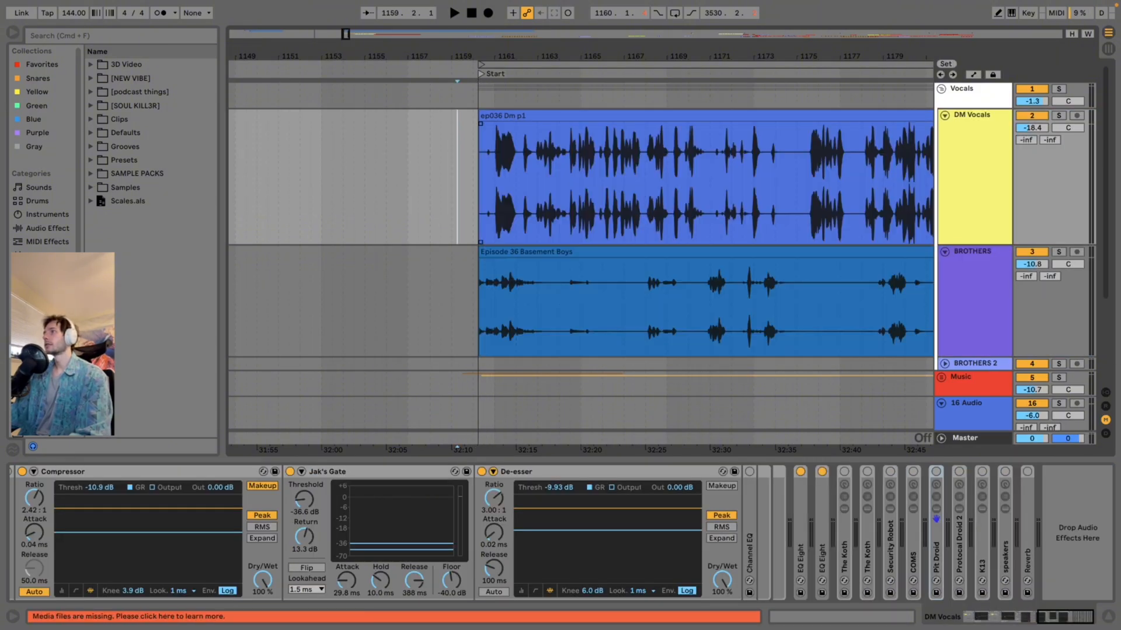
Delete the leftover 16 Audio and 17 Audio tracks.
{"action": "left_click_drag", "start_coordinate": [581, 56], "coordinate": [488, 54]}
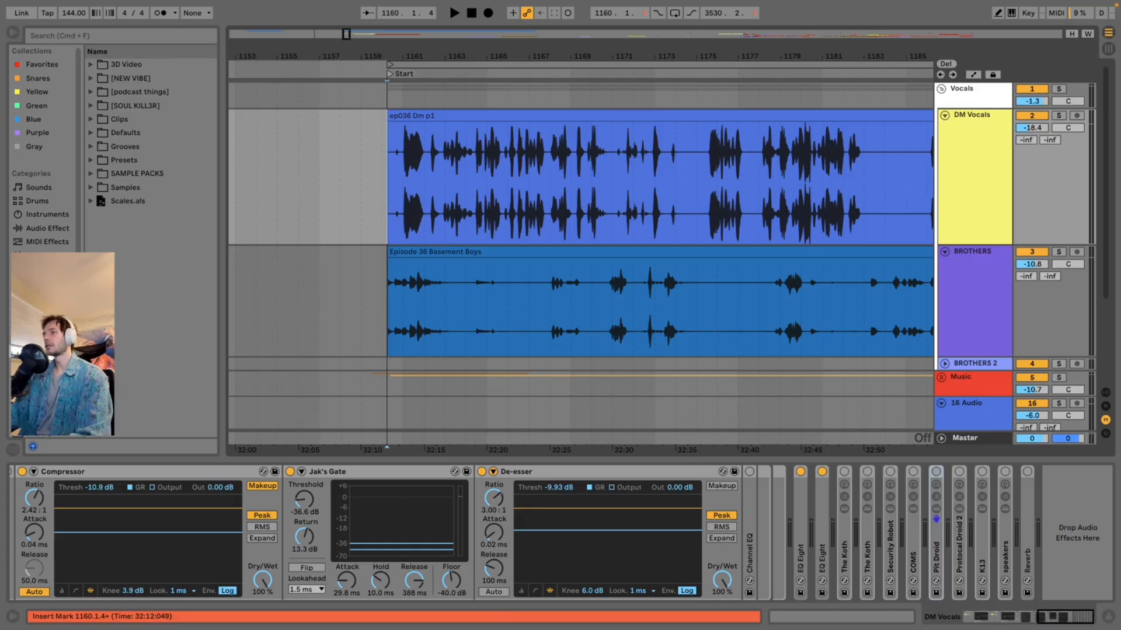
{"action": "scroll", "coordinate": [580, 257], "scroll_direction": "down", "scroll_amount": 3}
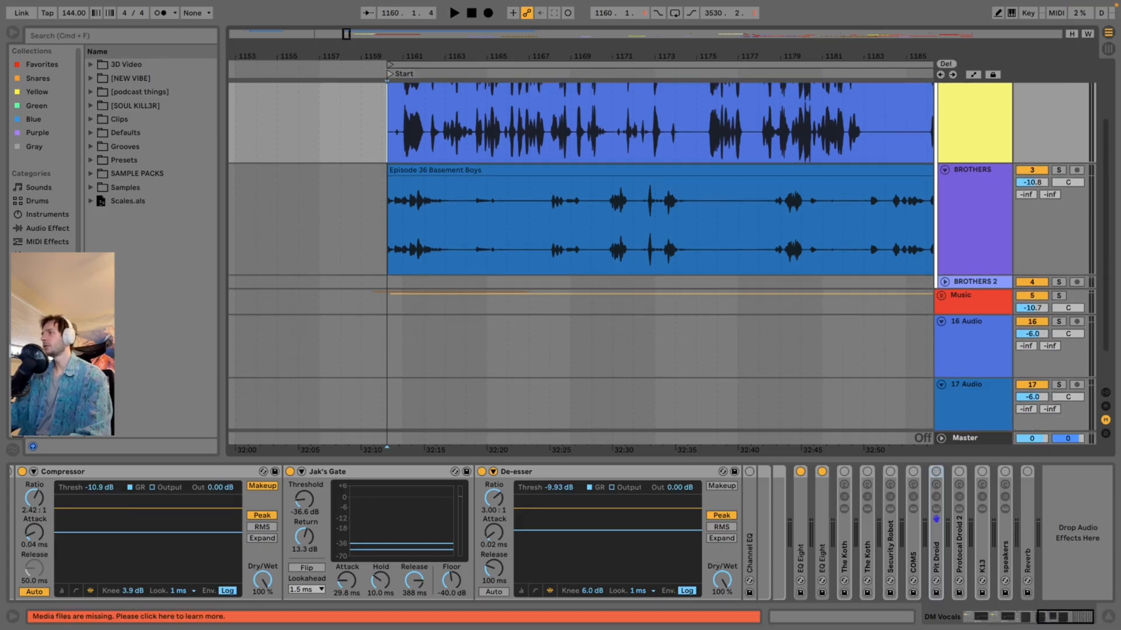
{"action": "left_click", "coordinate": [969, 322]}
{"action": "key", "text": "Delete"}
{"action": "key", "text": "Delete"}
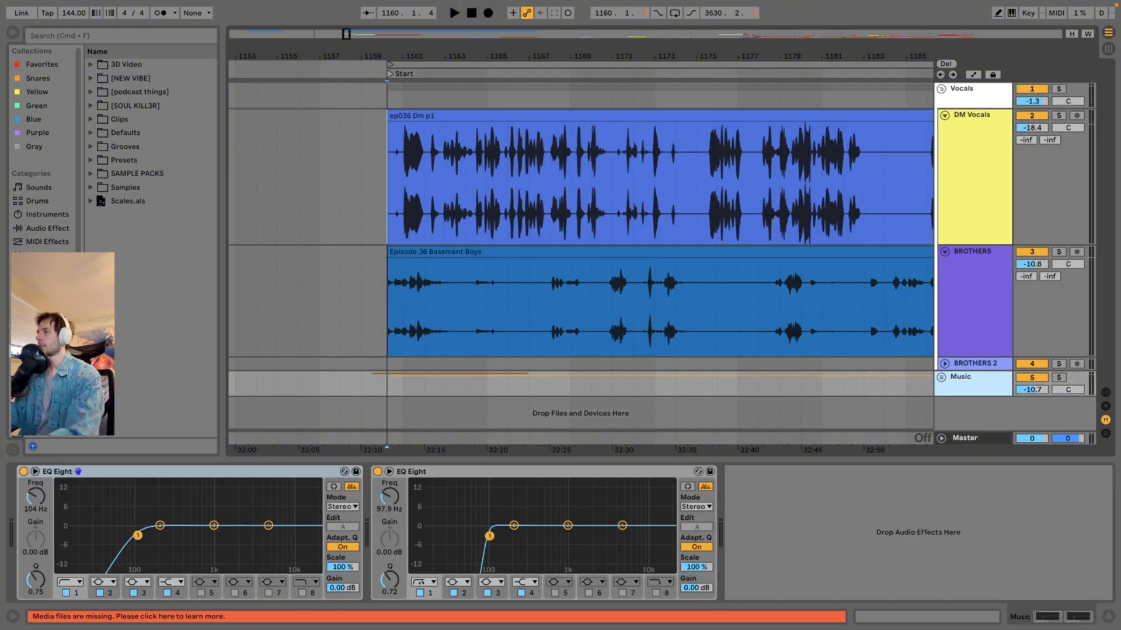
Play the Theme Song clip in solo from 1161.1.1 to judge where the vocals should enter.
{"action": "scroll", "coordinate": [581, 257], "scroll_direction": "down", "scroll_amount": 10}
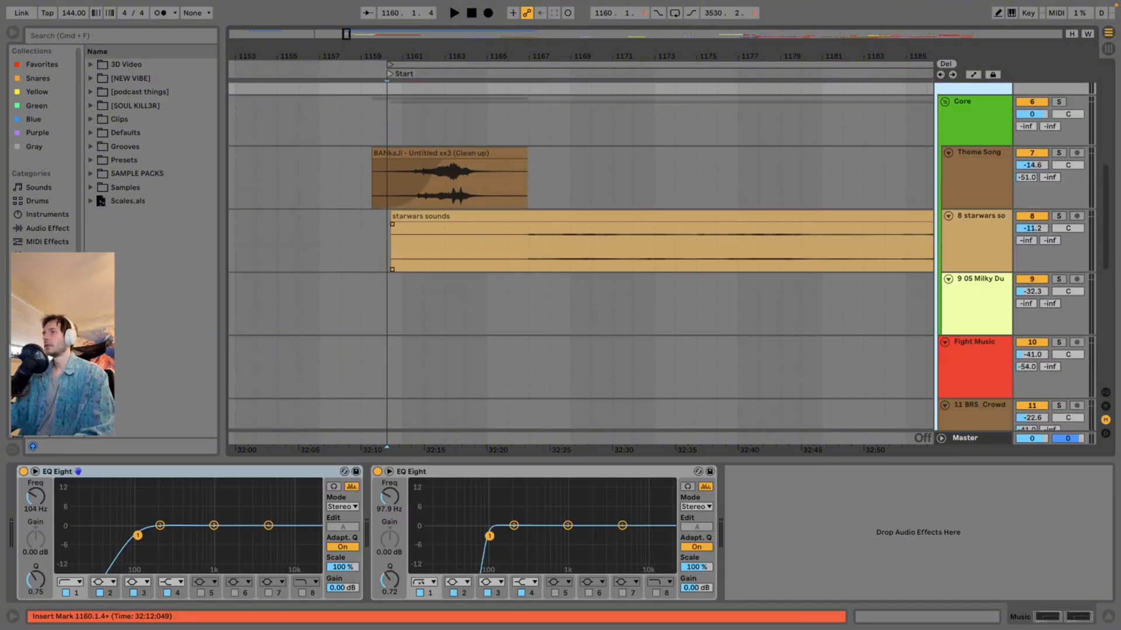
{"action": "left_click", "coordinate": [403, 181]}
{"action": "key", "text": "space"}
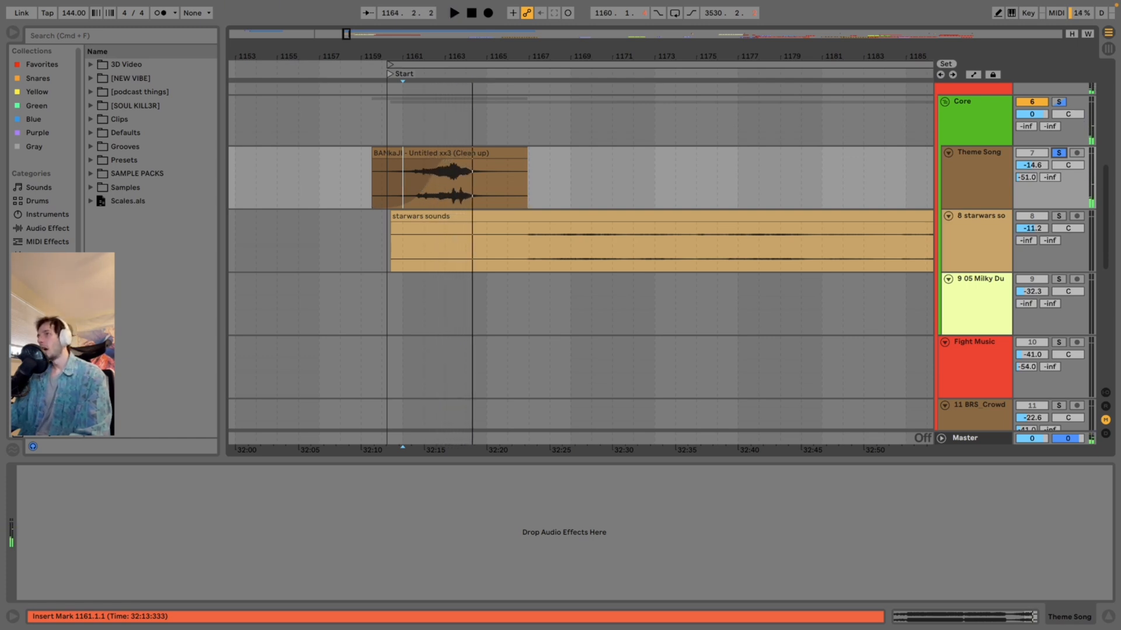
Move the long DM Vocals and BROTHERS clips together to start at 1163.2.2, over the theme music.
{"action": "scroll", "coordinate": [580, 257], "scroll_direction": "up", "scroll_amount": 10}
{"action": "left_click", "coordinate": [399, 175]}
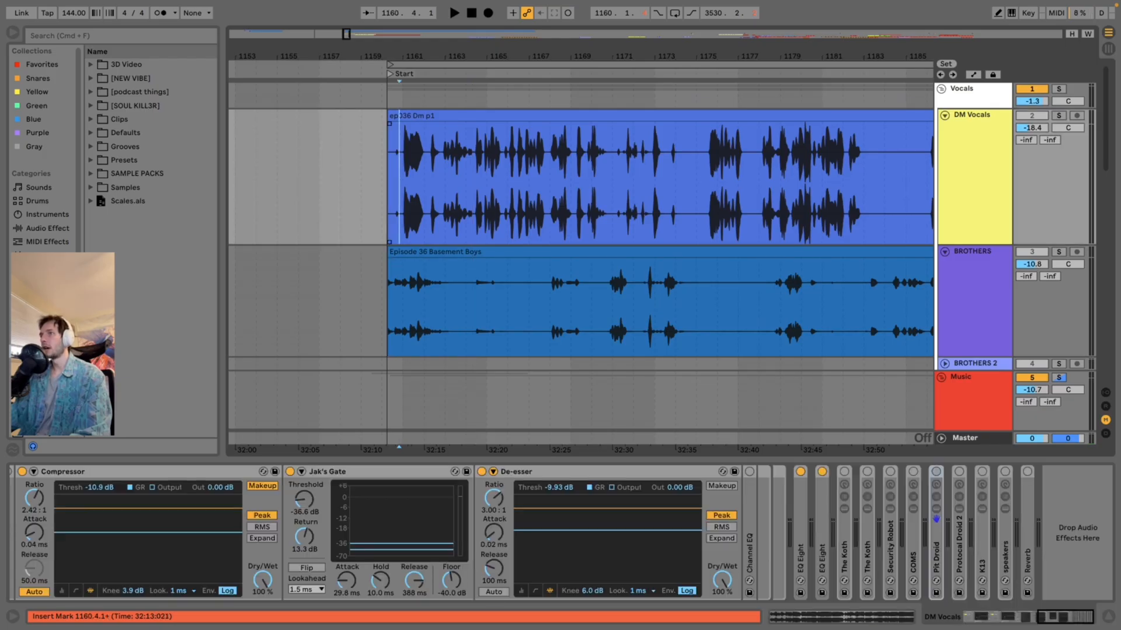
{"action": "scroll", "coordinate": [580, 257], "scroll_direction": "down", "scroll_amount": 4}
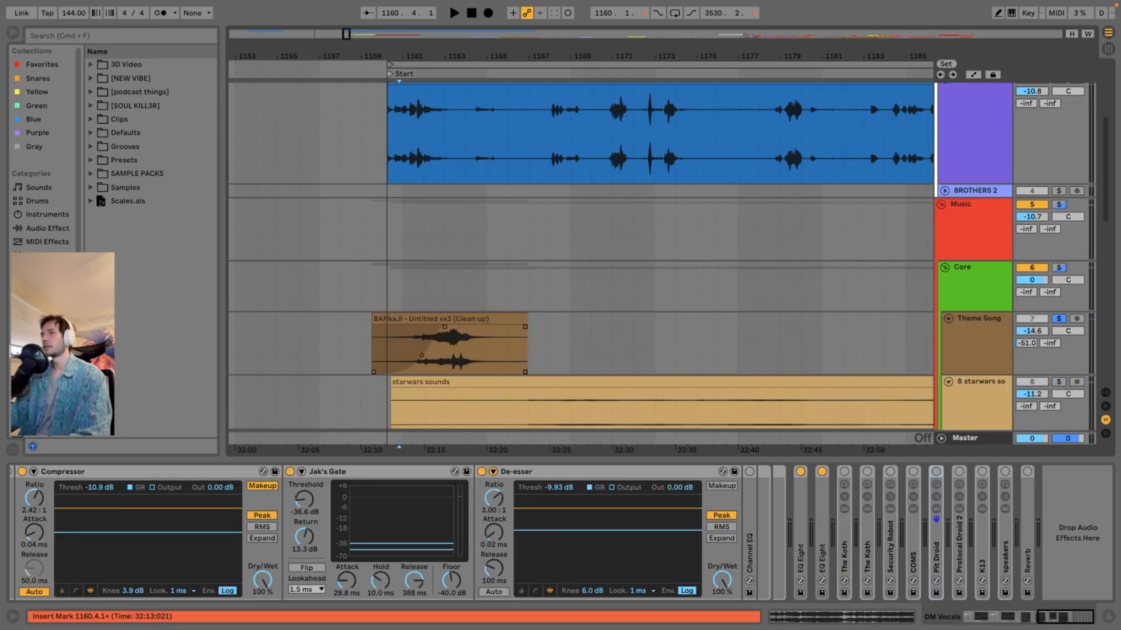
{"action": "scroll", "coordinate": [580, 257], "scroll_direction": "up", "scroll_amount": 5}
{"action": "left_click", "coordinate": [421, 107]}
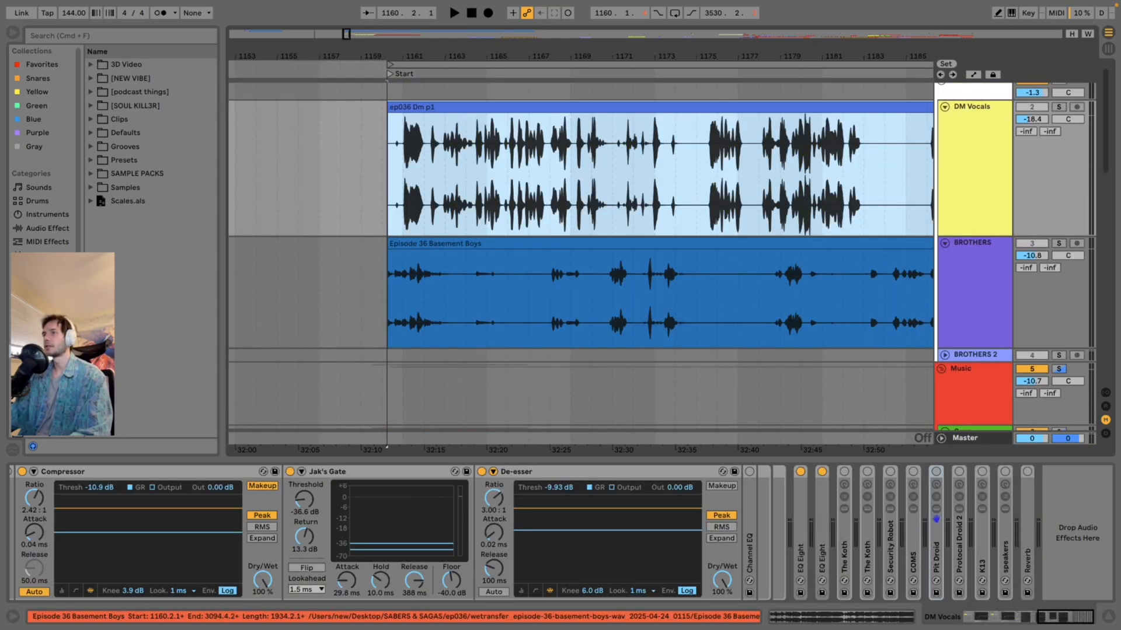
{"action": "left_click", "coordinate": [420, 244], "text": "shift"}
{"action": "left_click_drag", "start_coordinate": [421, 107], "coordinate": [485, 106]}
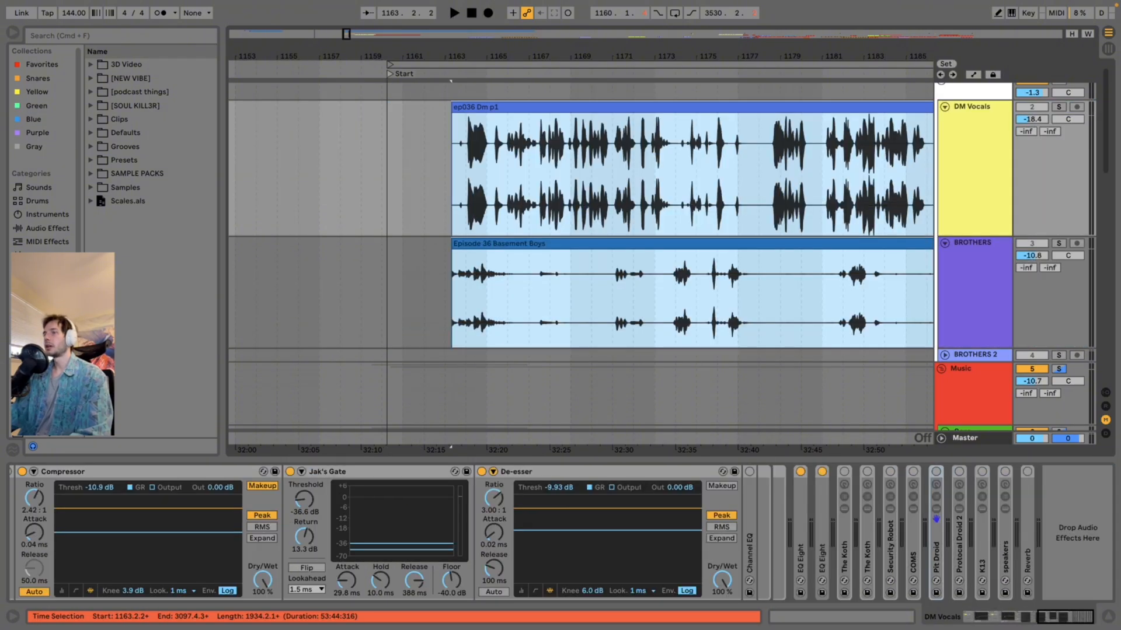
Play the theme music from 1162.4.3 to check it against the vocals' entry.
{"action": "scroll", "coordinate": [580, 256], "scroll_direction": "down", "scroll_amount": 3}
{"action": "scroll", "coordinate": [580, 257], "scroll_direction": "up", "scroll_amount": 3}
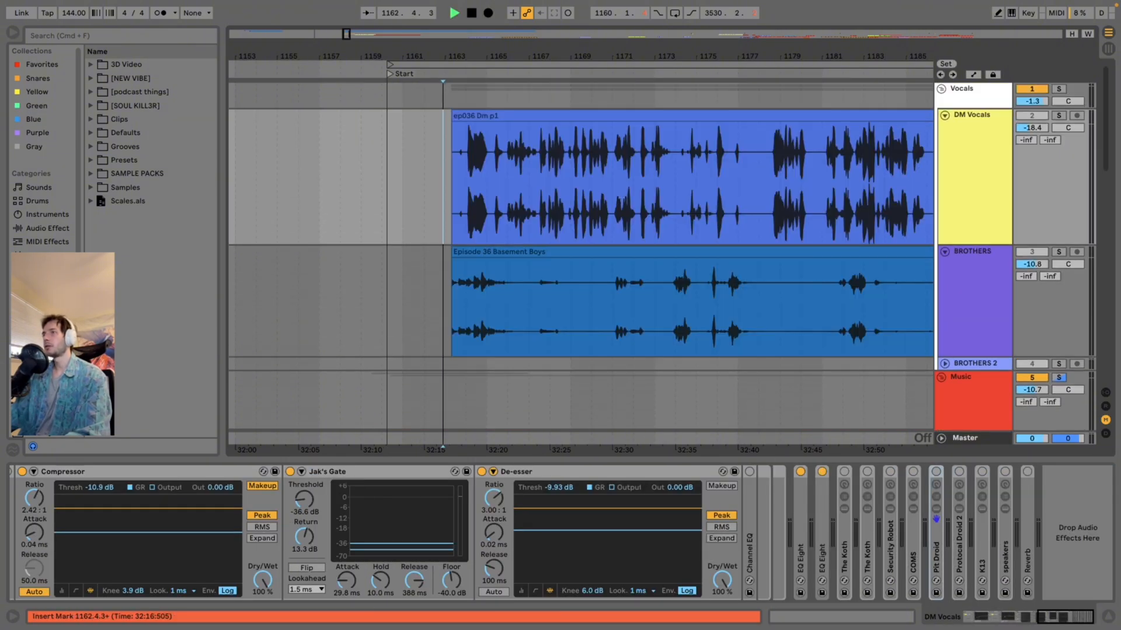
{"action": "key", "text": "space"}
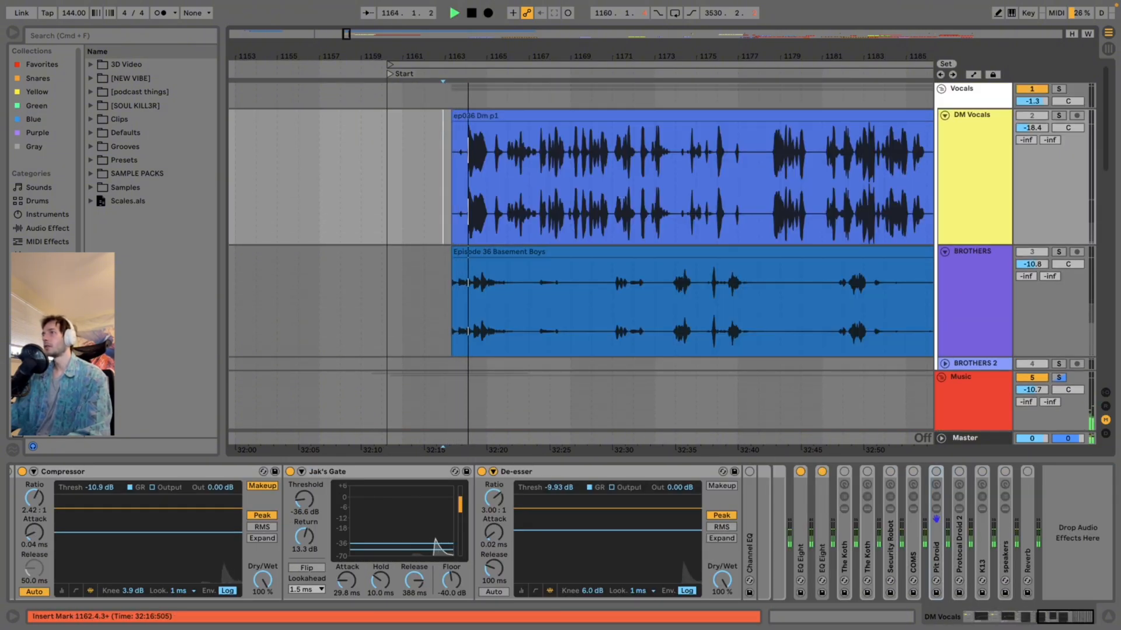
{"action": "key", "text": "space"}
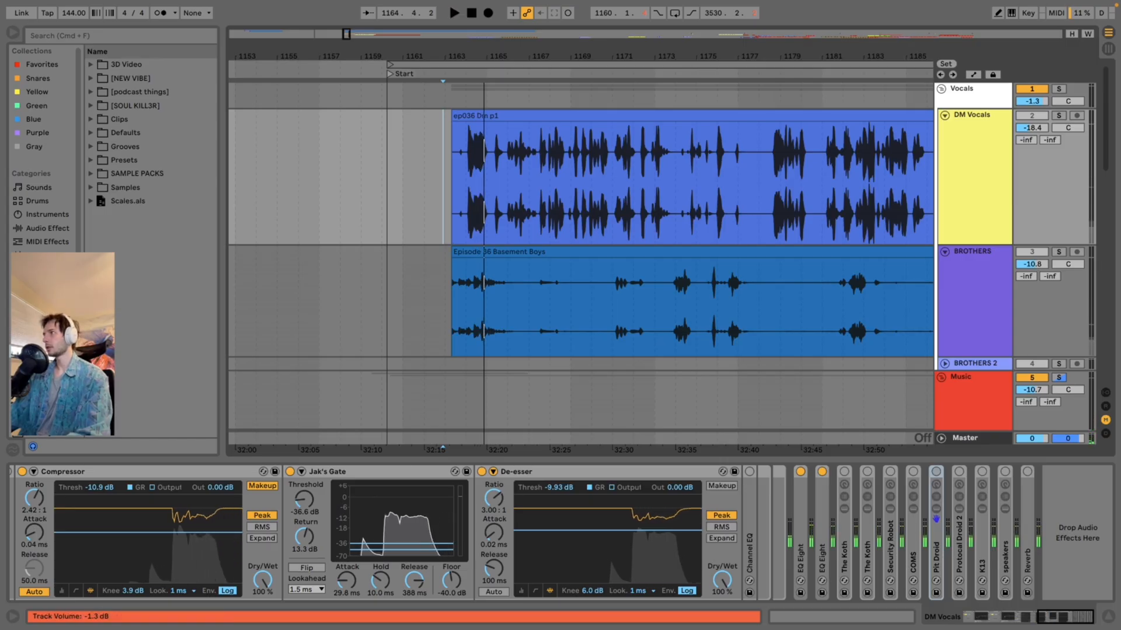
Shift the long DM Vocals and BROTHERS clips together slightly later, to 1163.3.3.
{"action": "left_click", "coordinate": [476, 115]}
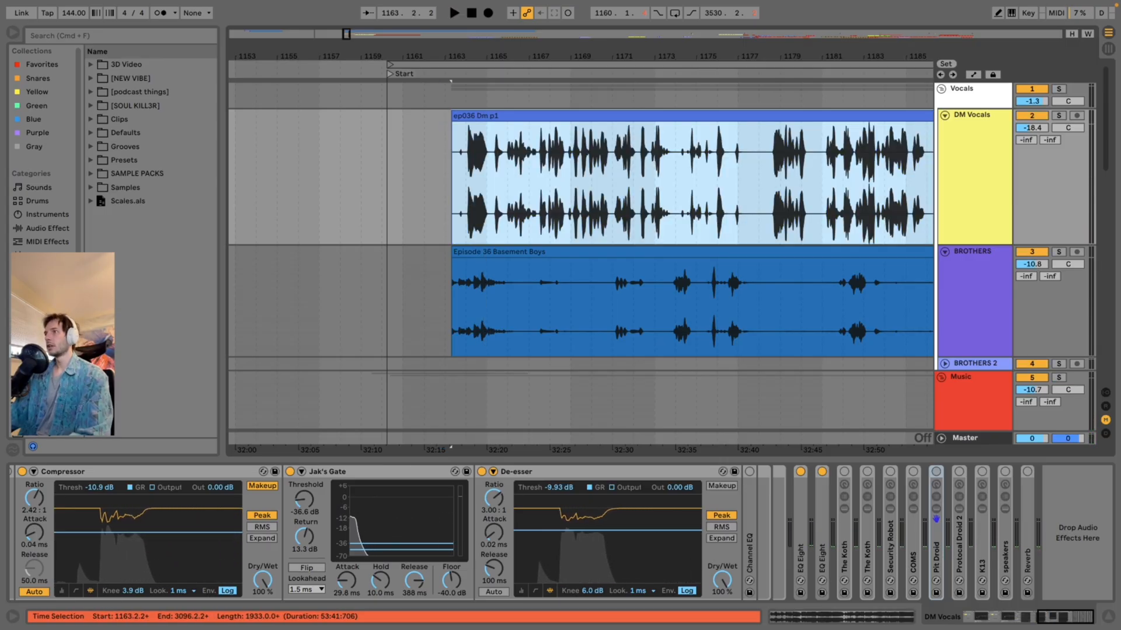
{"action": "left_click", "coordinate": [475, 251], "text": "shift"}
{"action": "left_click_drag", "start_coordinate": [476, 115], "coordinate": [483, 116]}
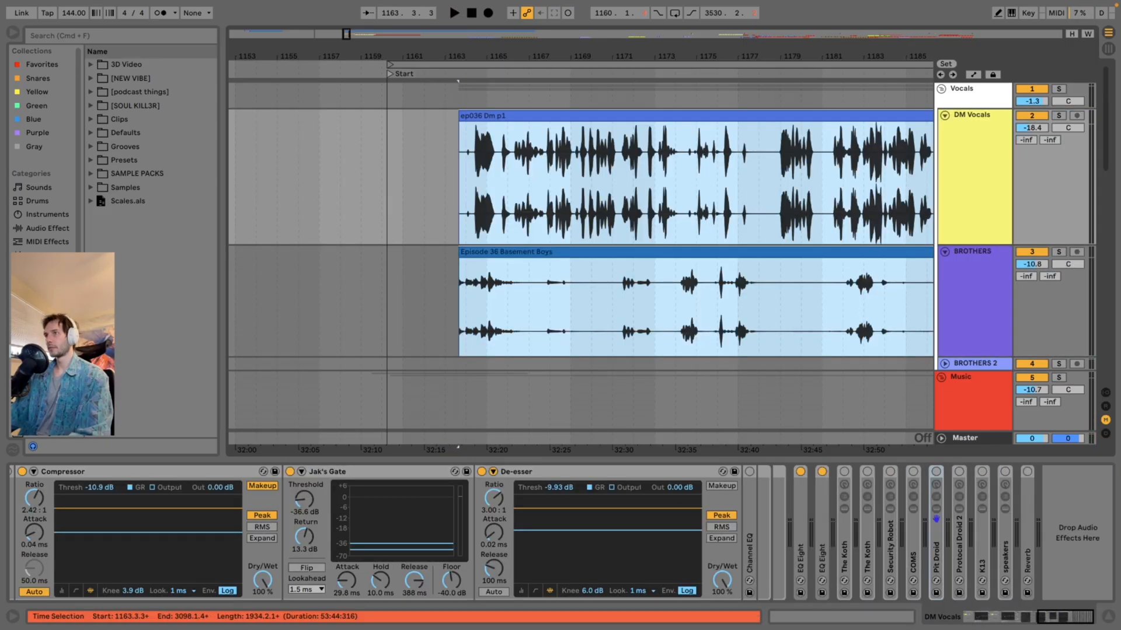
Play the vocals' entry from 1162.2.4 and add a fade-in about 1.5 bars long to the BROTHERS clip.
{"action": "left_click", "coordinate": [433, 146]}
{"action": "key", "text": "space"}
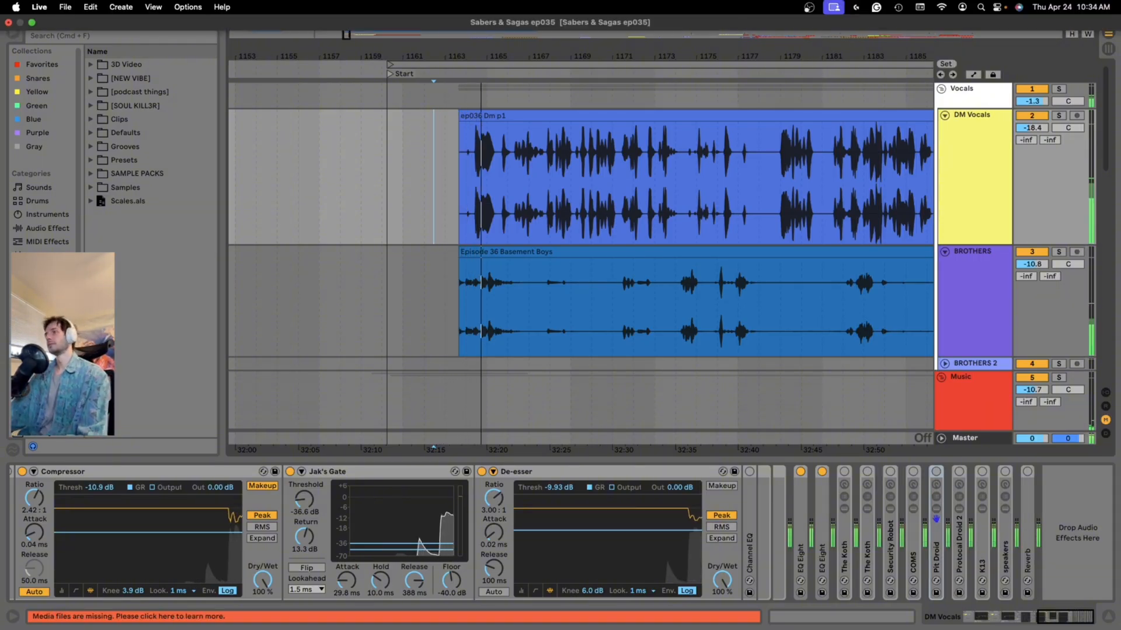
{"action": "left_click_drag", "start_coordinate": [460, 260], "coordinate": [490, 260]}
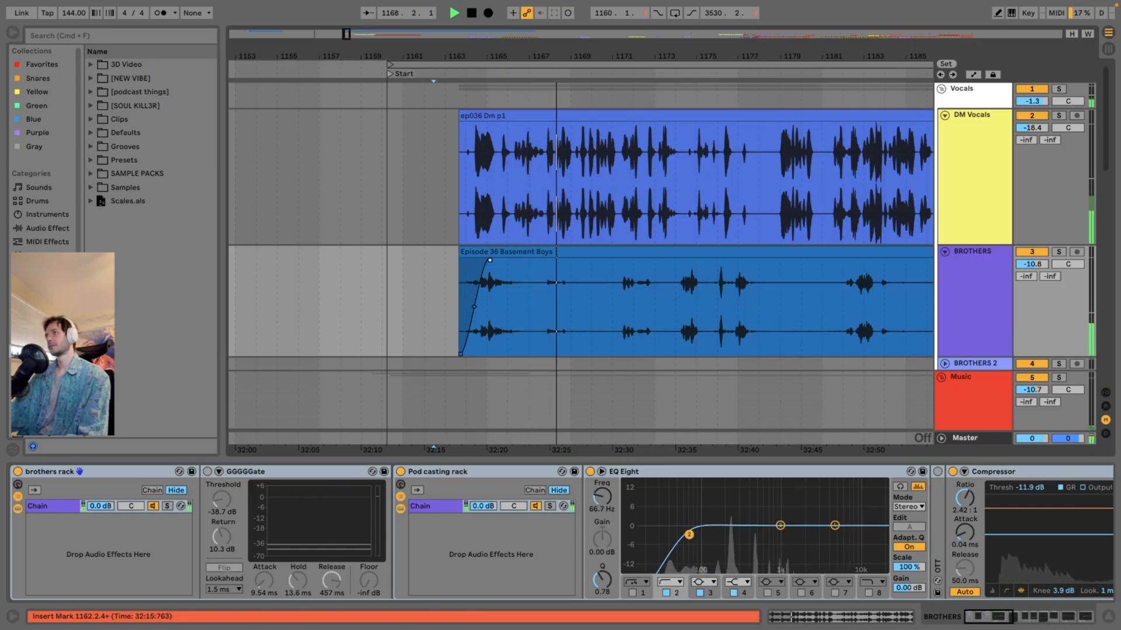
{"action": "key", "text": "space"}
Listen to the starwars sounds track in solo and return it to the full mix.
{"action": "scroll", "coordinate": [584, 257], "scroll_direction": "down", "scroll_amount": 5}
{"action": "scroll", "coordinate": [584, 257], "scroll_direction": "up", "scroll_amount": 3}
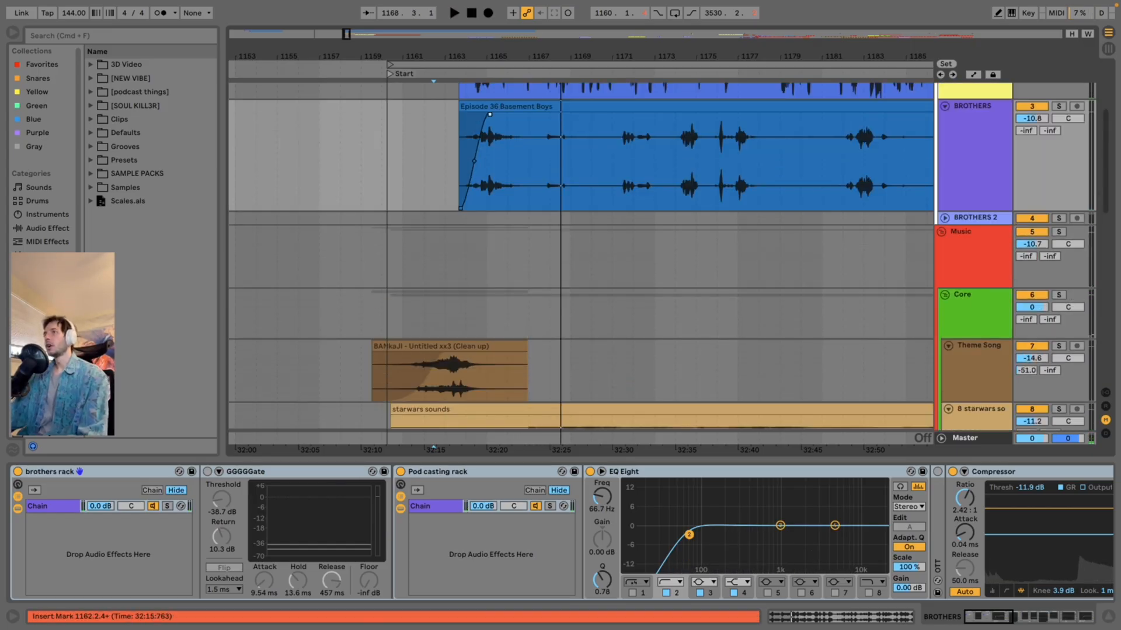
{"action": "scroll", "coordinate": [584, 257], "scroll_direction": "up", "scroll_amount": 3}
{"action": "scroll", "coordinate": [584, 257], "scroll_direction": "down", "scroll_amount": 5}
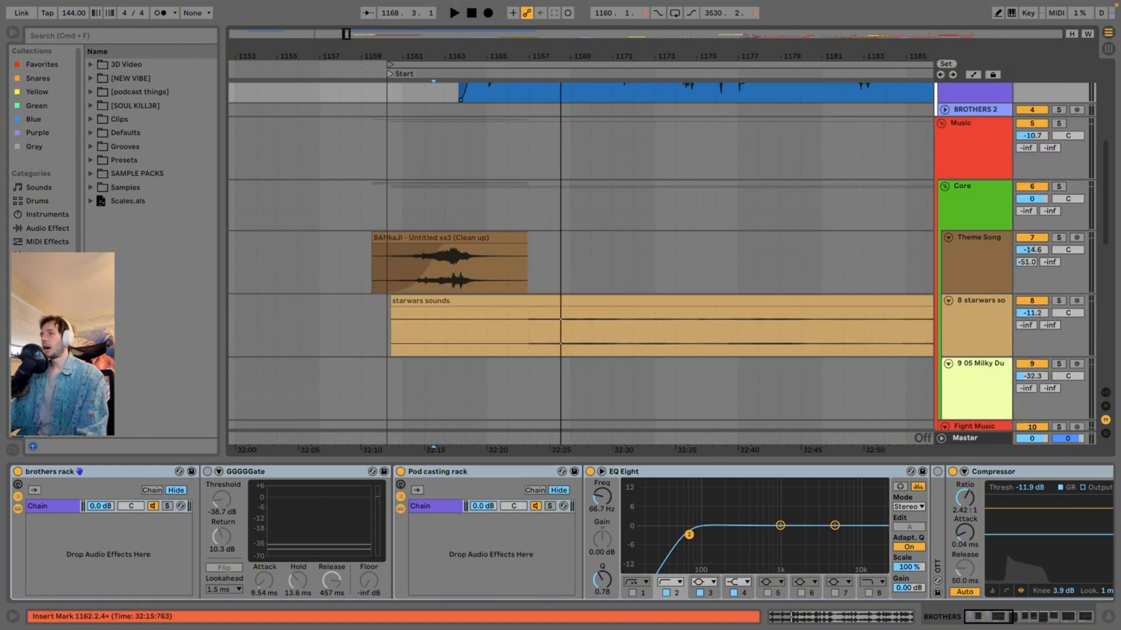
{"action": "left_click", "coordinate": [525, 332]}
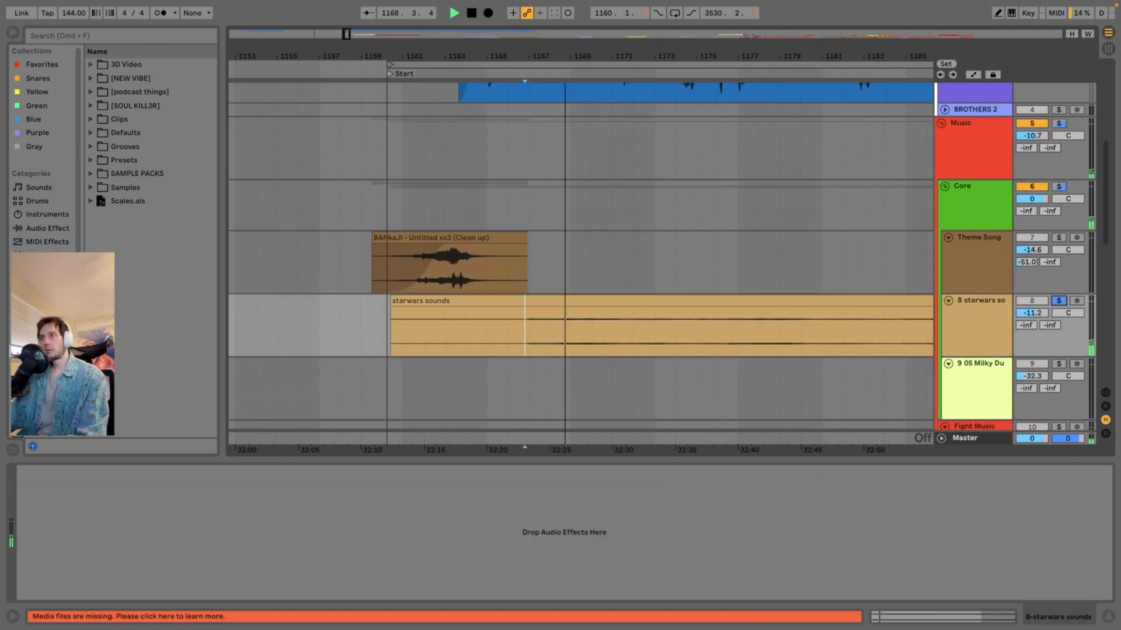
{"action": "key", "text": "s"}
{"action": "scroll", "coordinate": [380, 327], "scroll_direction": "down", "scroll_amount": 8}
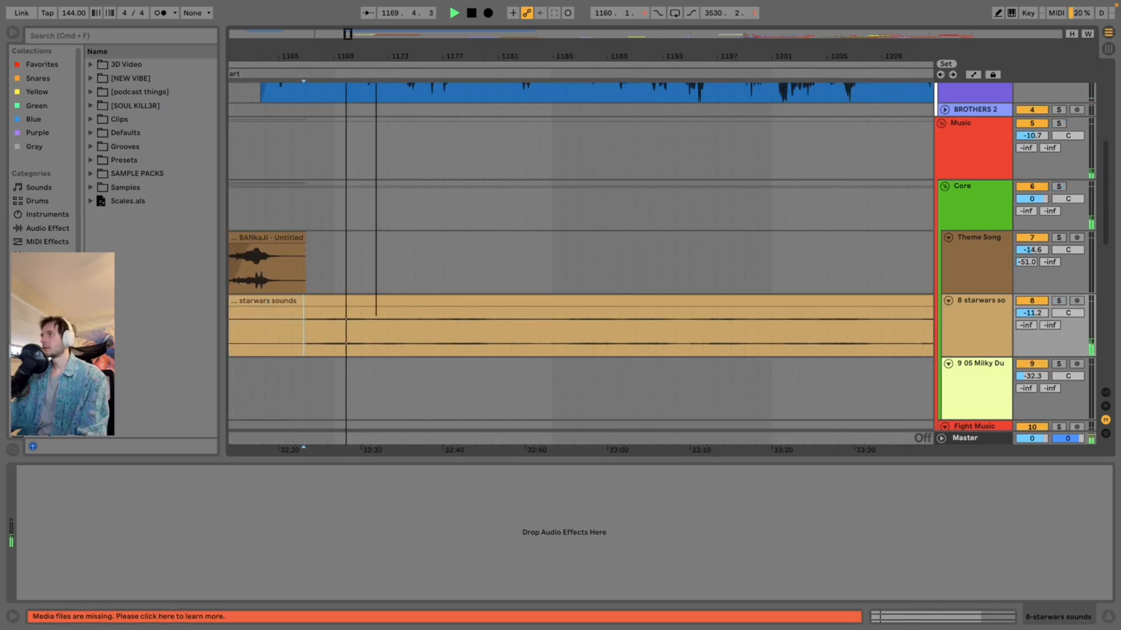
Look over the vocal, Theme Song, starwars sounds and Milky Dubz tracks around the start of the episode.
{"action": "scroll", "coordinate": [584, 257], "scroll_direction": "up", "scroll_amount": 3}
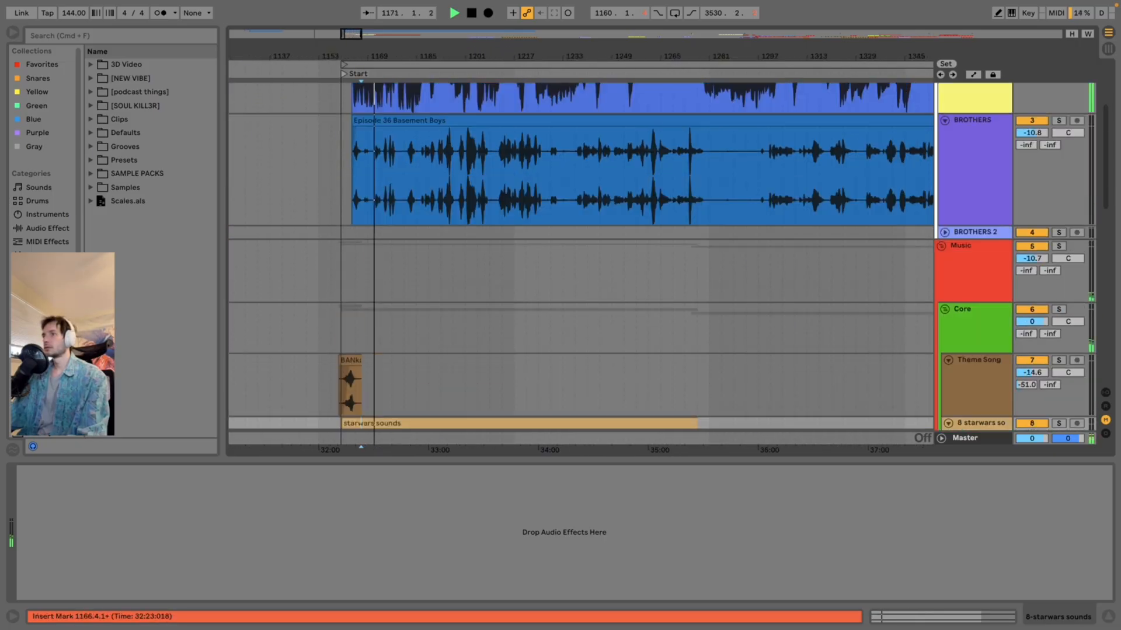
{"action": "scroll", "coordinate": [583, 257], "scroll_direction": "up", "scroll_amount": 2}
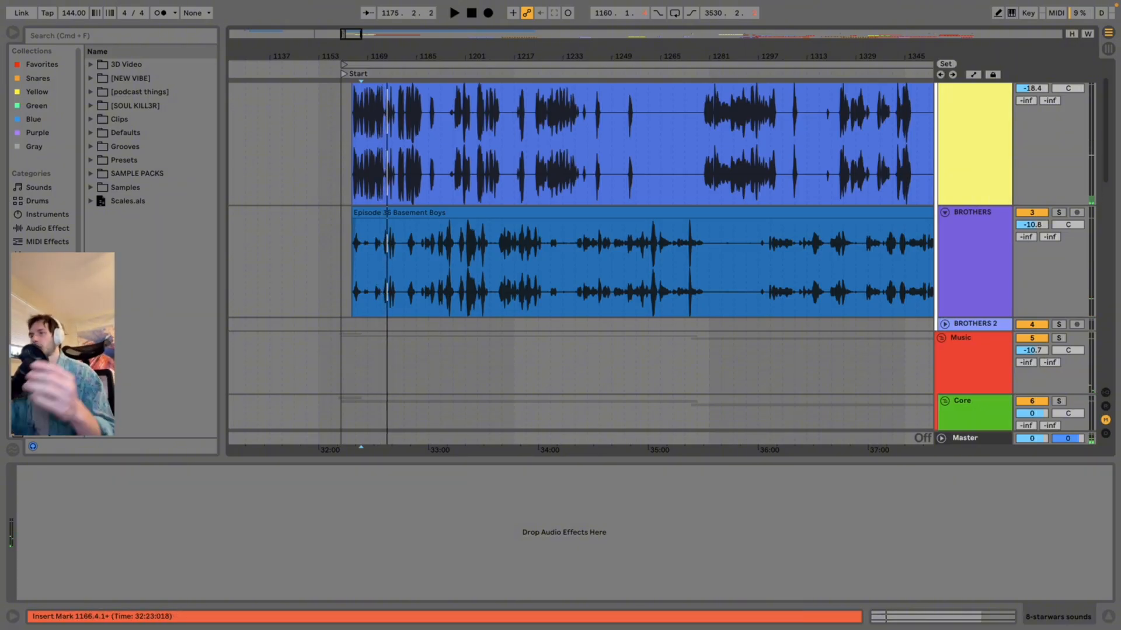
{"action": "scroll", "coordinate": [583, 257], "scroll_direction": "down", "scroll_amount": 5}
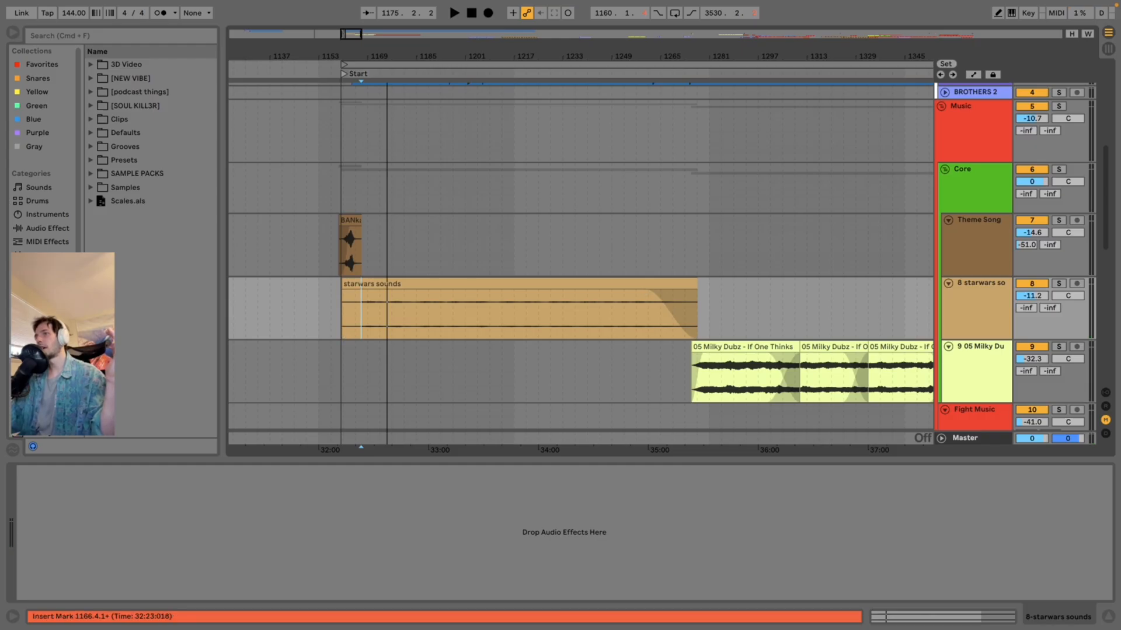
{"action": "left_click", "coordinate": [377, 247]}
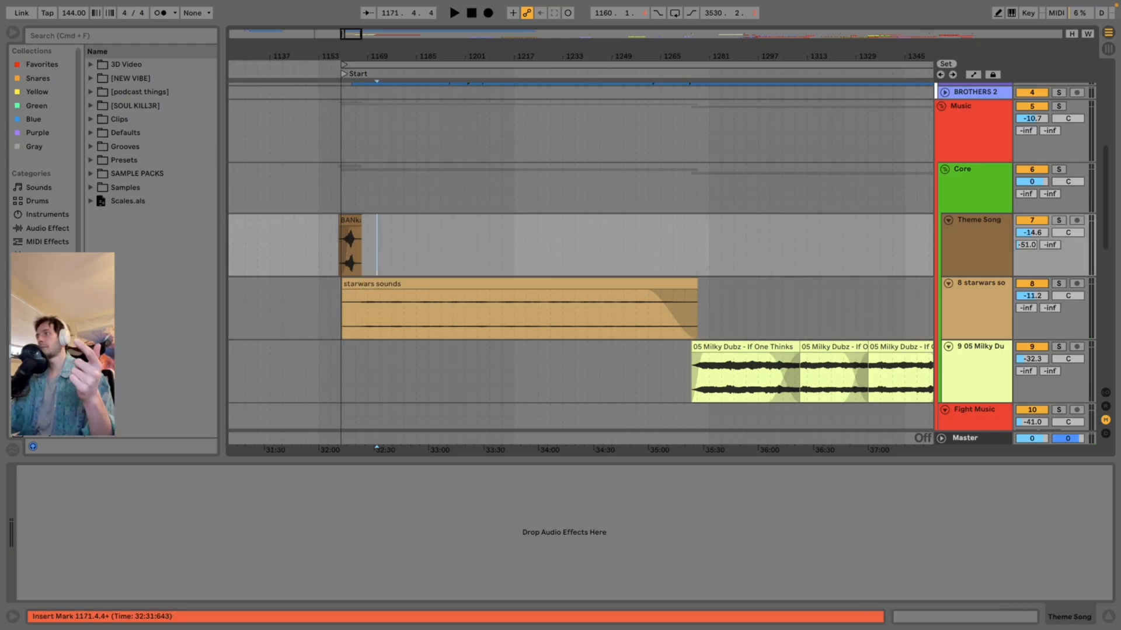
{"action": "left_click", "coordinate": [371, 315]}
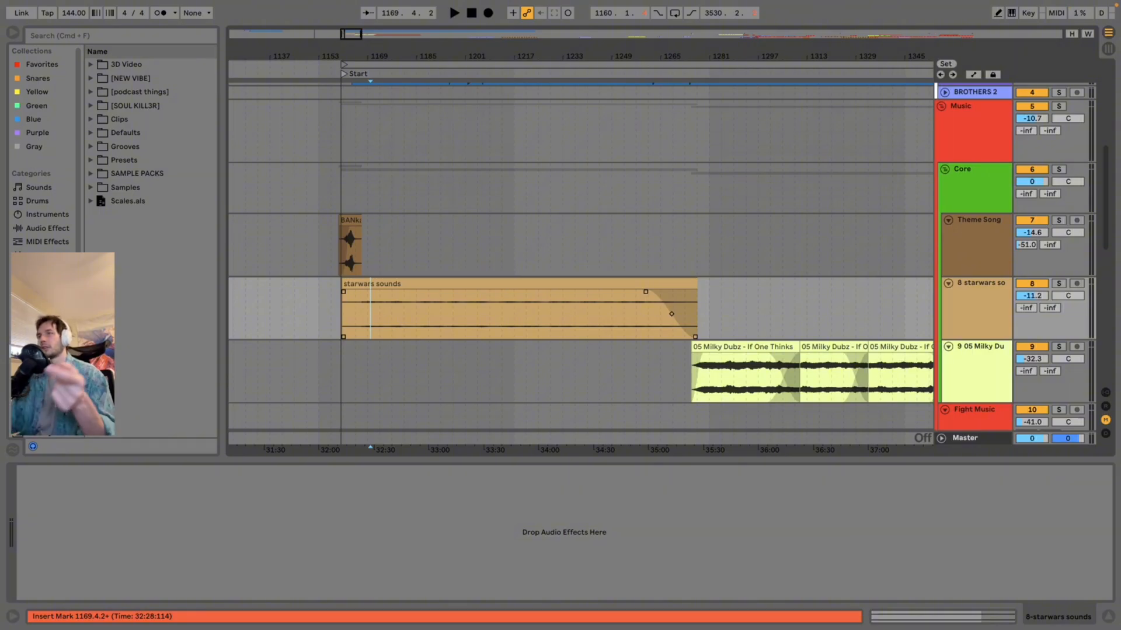
{"action": "scroll", "coordinate": [379, 262], "scroll_direction": "up", "scroll_amount": 5}
{"action": "right_click", "coordinate": [396, 215]}
{"action": "key", "text": "Escape"}
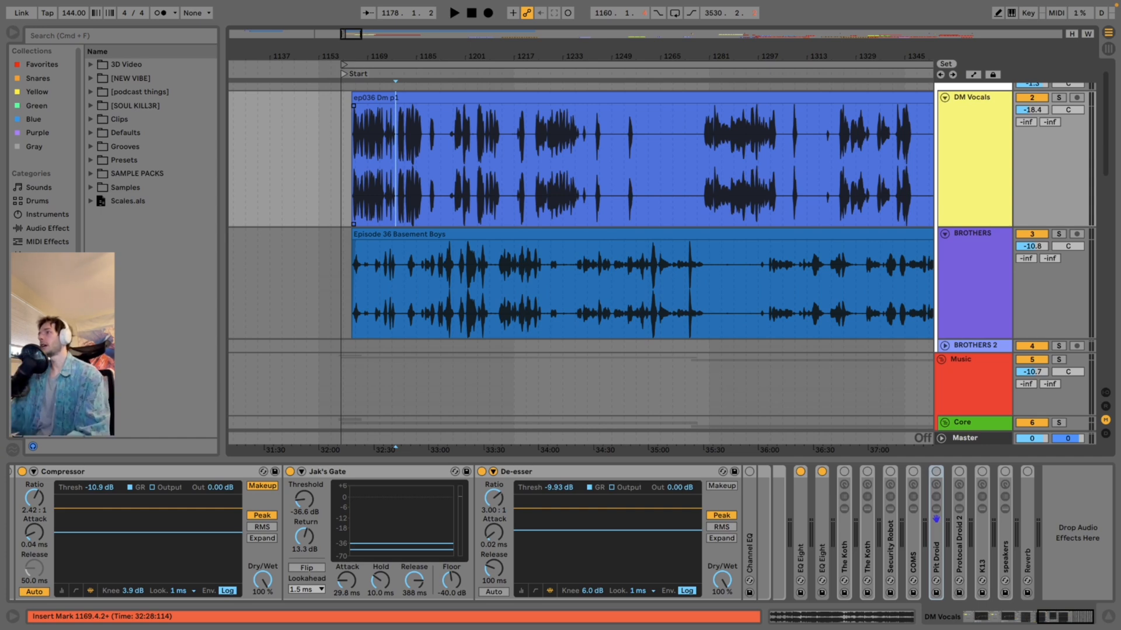
Play the DM Vocals' re-entry from 1278.3.1 and examine the pauses in both vocal tracks before it.
{"action": "left_click_drag", "start_coordinate": [704, 56], "coordinate": [704, 181]}
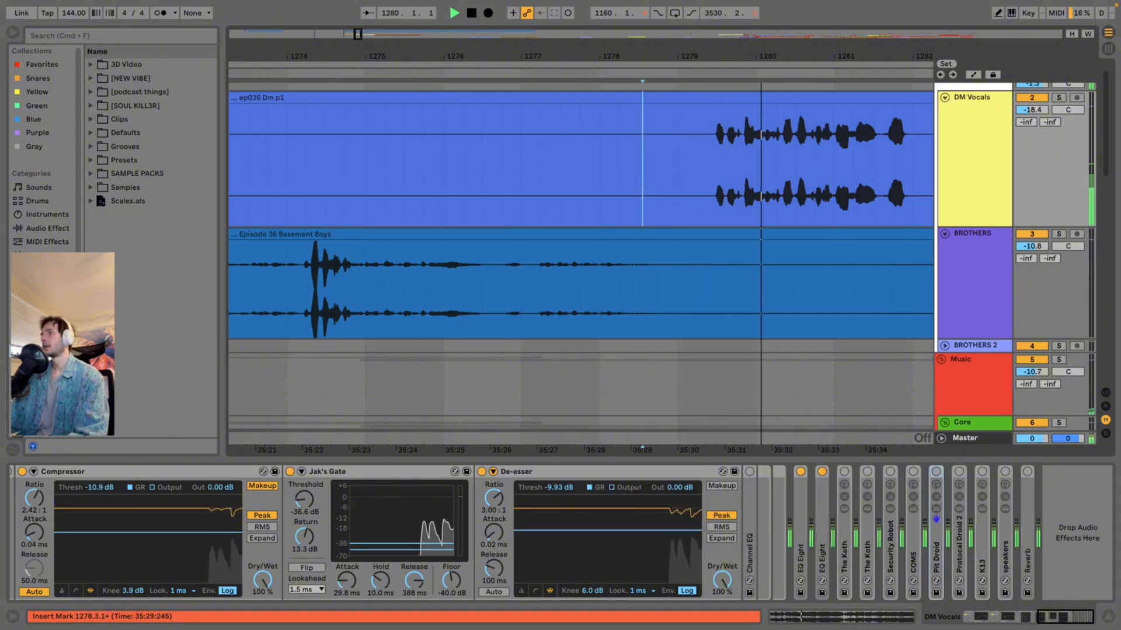
{"action": "left_click_drag", "start_coordinate": [629, 56], "coordinate": [574, 9]}
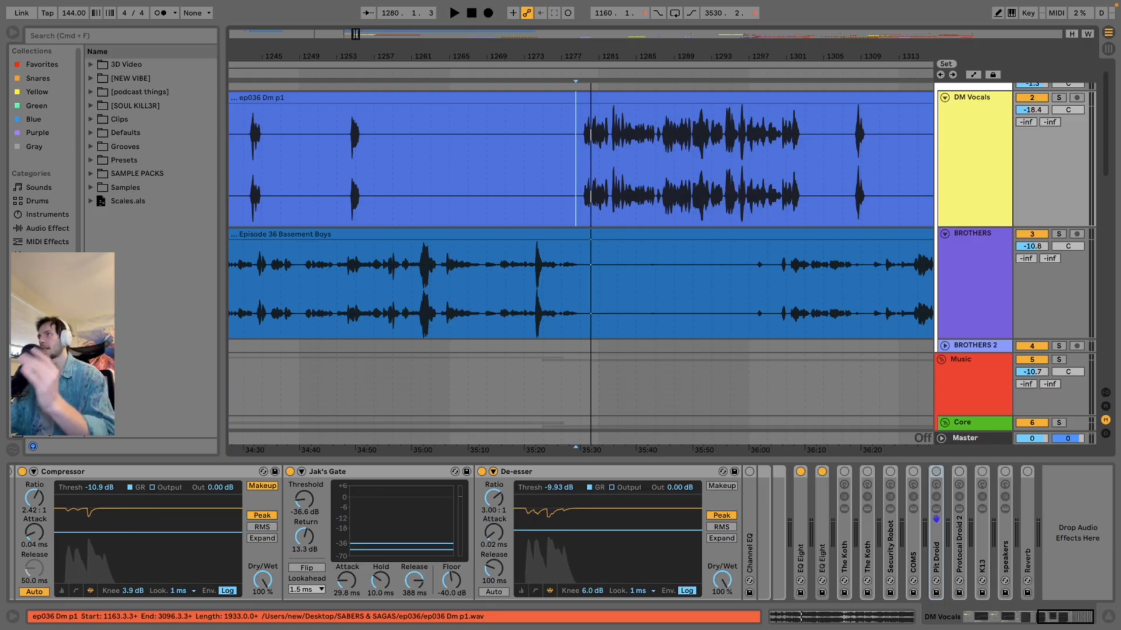
{"action": "left_click_drag", "start_coordinate": [512, 56], "coordinate": [778, 33]}
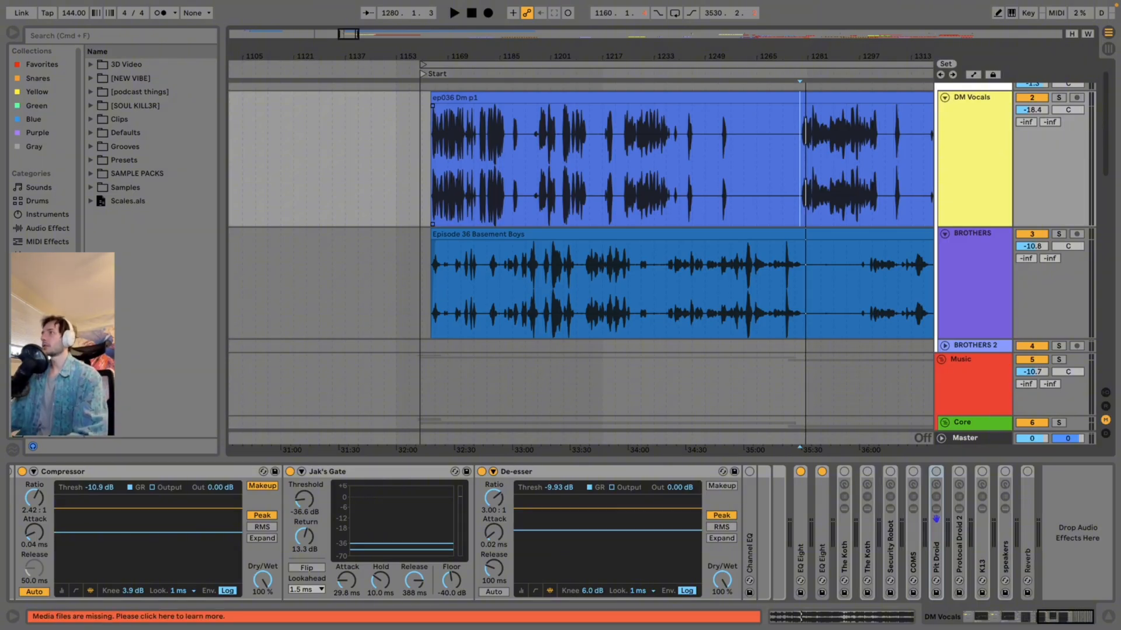
{"action": "left_click_drag", "start_coordinate": [722, 57], "coordinate": [553, 74]}
{"action": "left_click", "coordinate": [613, 157]}
{"action": "left_click_drag", "start_coordinate": [527, 263], "coordinate": [569, 193]}
{"action": "left_click", "coordinate": [628, 175]}
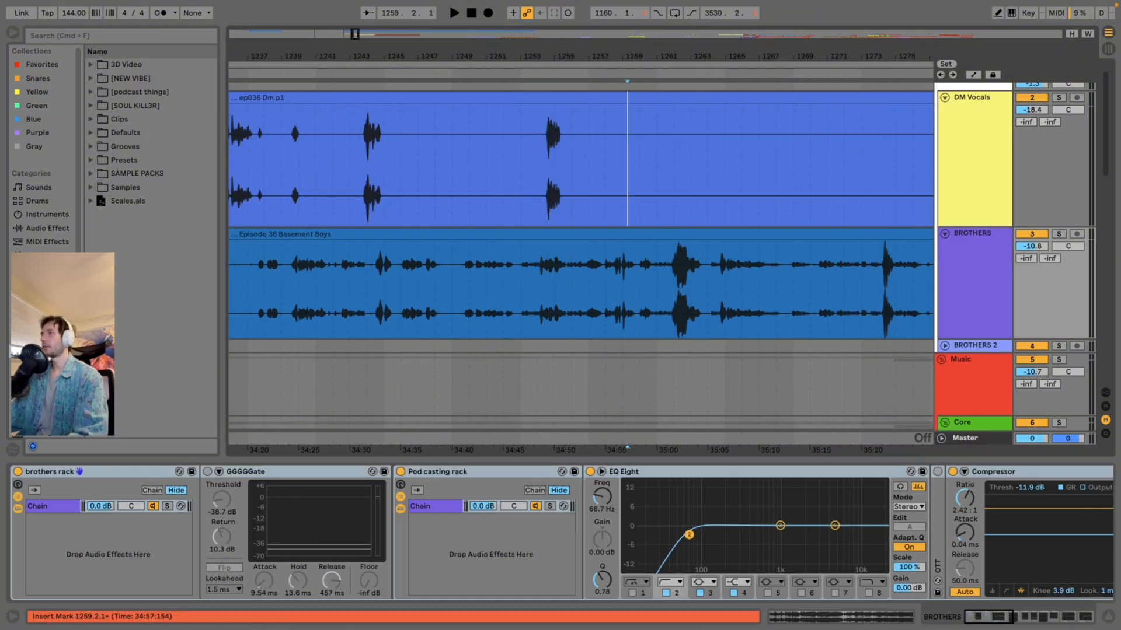
Delete the silence from 1278.3.3 to 1279.2.3 on both the DM Vocals and BROTHERS tracks.
{"action": "left_click_drag", "start_coordinate": [711, 57], "coordinate": [460, 42]}
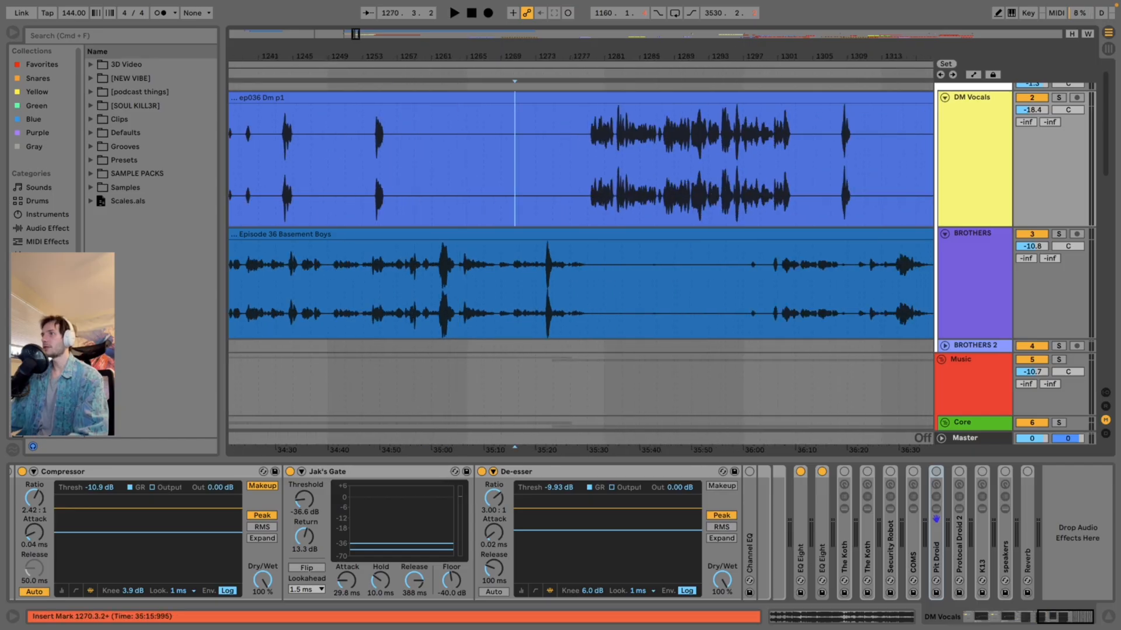
{"action": "left_click_drag", "start_coordinate": [589, 57], "coordinate": [588, 80]}
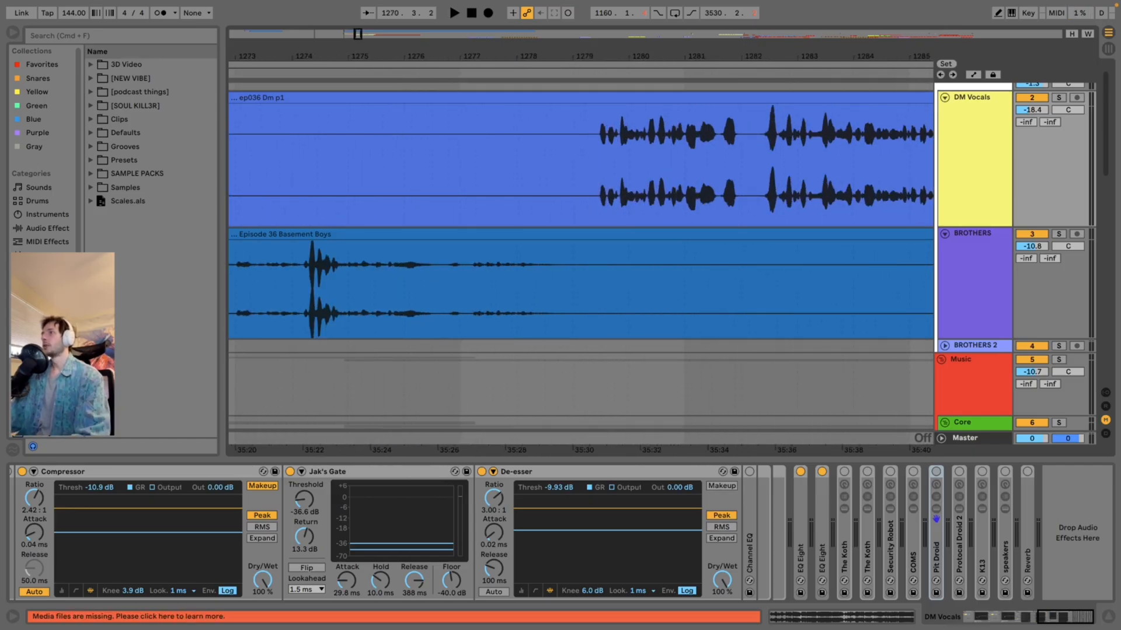
{"action": "left_click", "coordinate": [554, 275]}
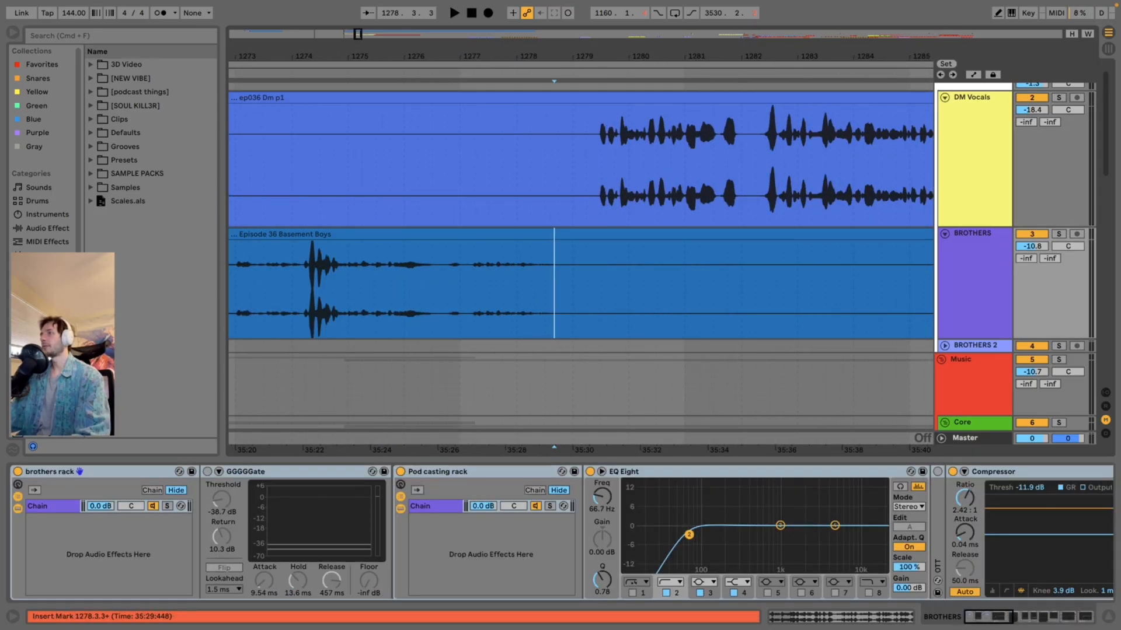
{"action": "left_click", "coordinate": [600, 164]}
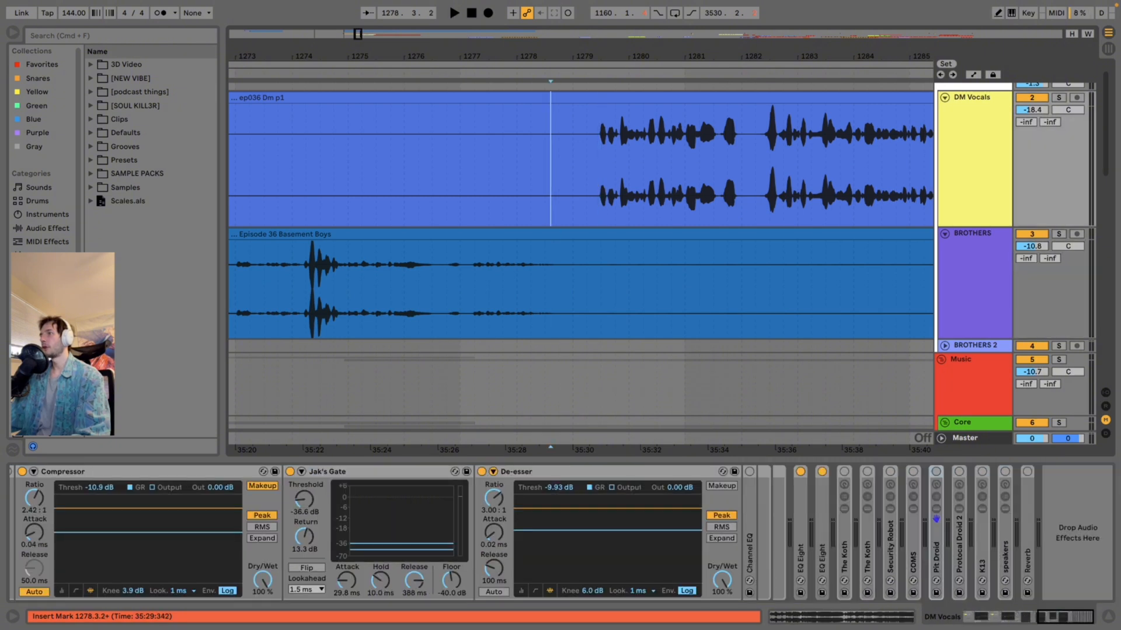
{"action": "left_click", "coordinate": [556, 345]}
{"action": "left_click_drag", "start_coordinate": [554, 169], "coordinate": [596, 286]}
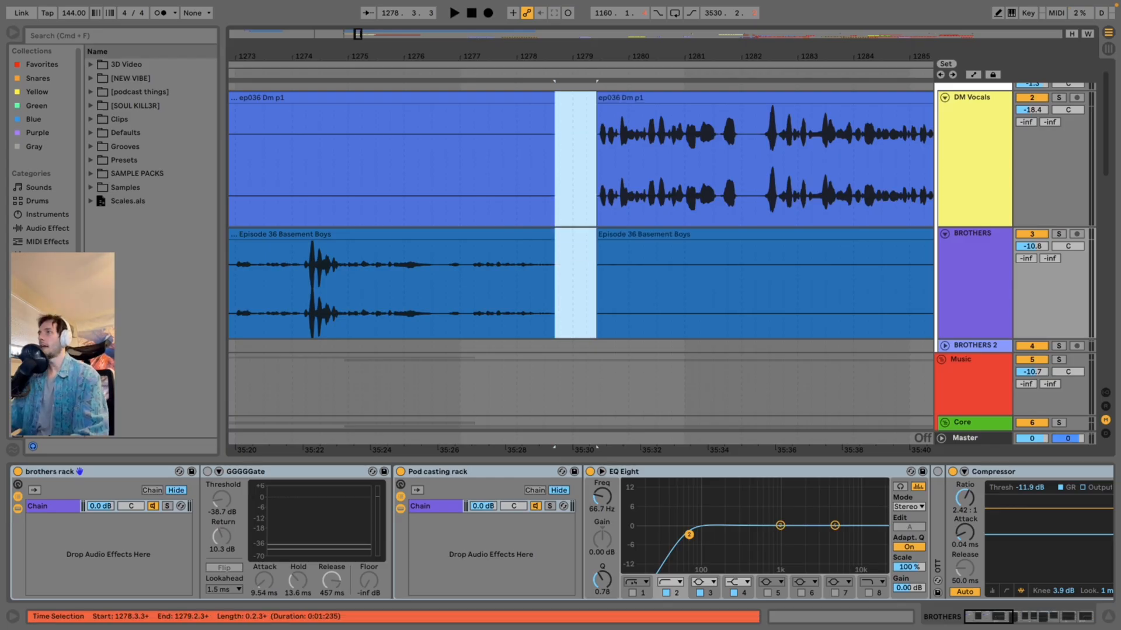
Move the following DM Vocals and BROTHERS clips together to 1278.3.3 to close the gap, and crossfade the joints on both tracks.
{"action": "left_click", "coordinate": [621, 98]}
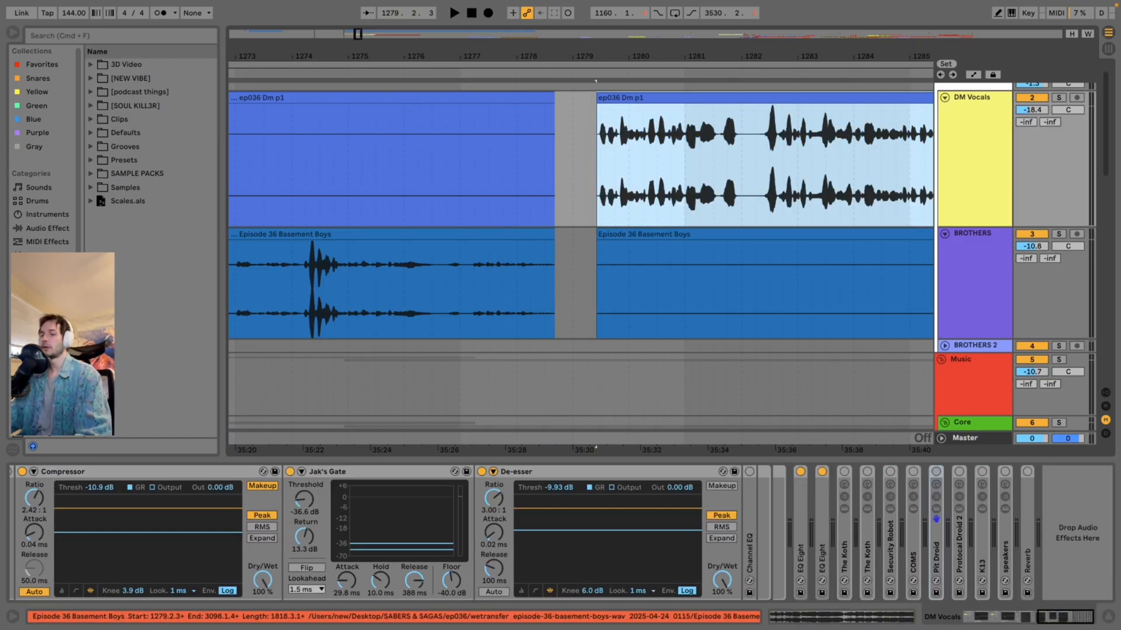
{"action": "left_click", "coordinate": [621, 234], "text": "shift"}
{"action": "left_click_drag", "start_coordinate": [621, 98], "coordinate": [577, 98]}
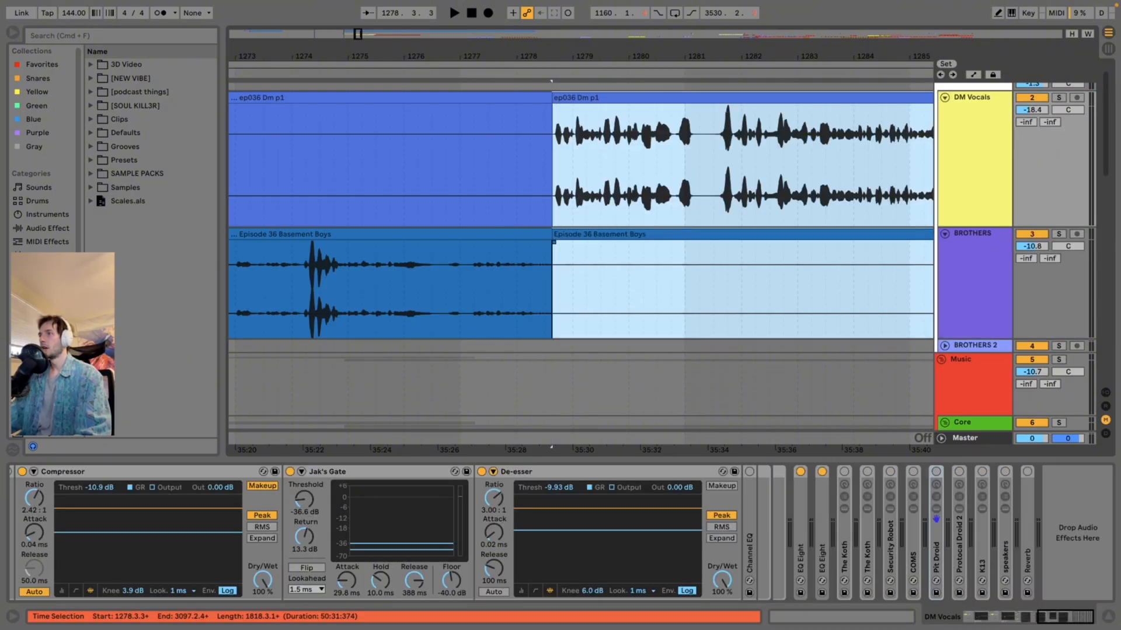
{"action": "left_click_drag", "start_coordinate": [553, 242], "coordinate": [573, 242]}
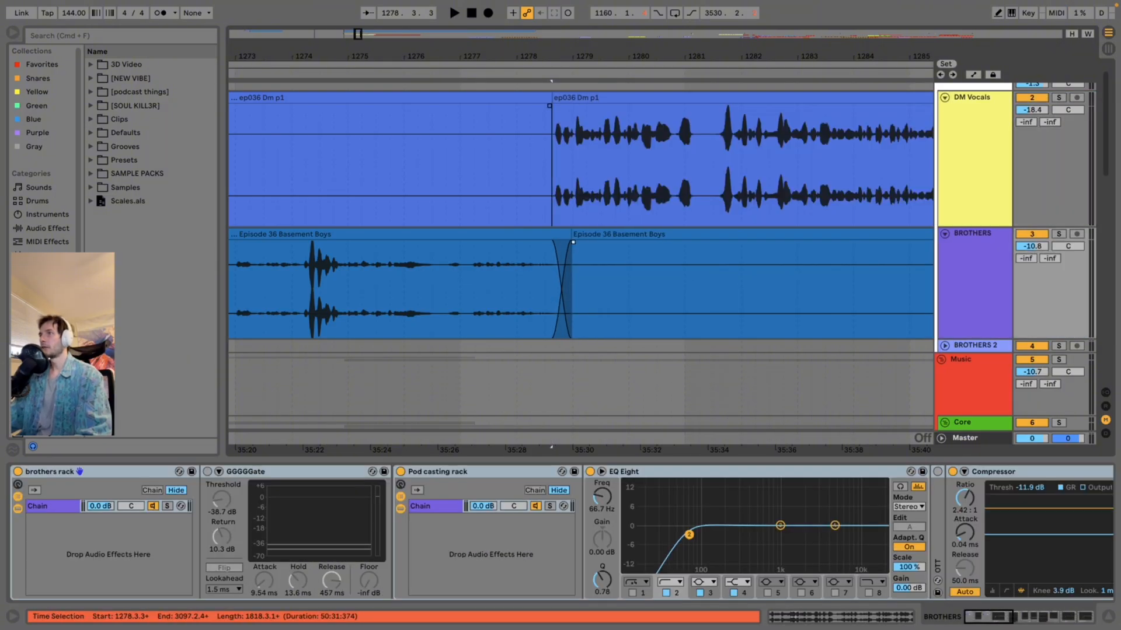
{"action": "left_click_drag", "start_coordinate": [549, 105], "coordinate": [533, 106]}
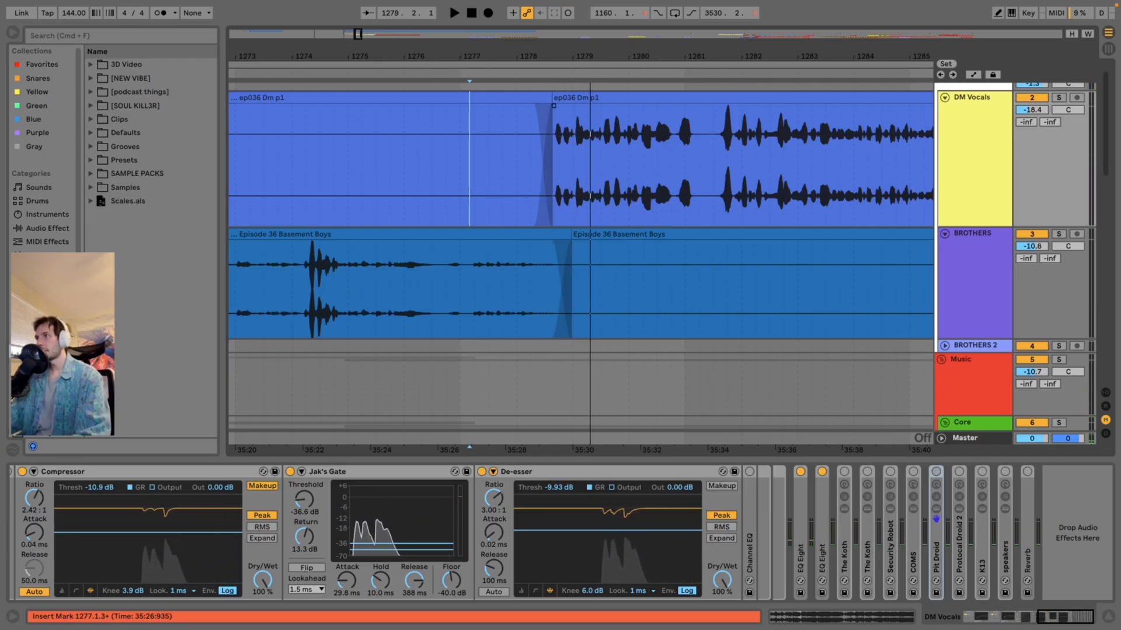
Try to cut the silences around bar 1286 from the DM Vocals track alone and move its following clips earlier to close the gaps.
{"action": "key", "text": "minus"}
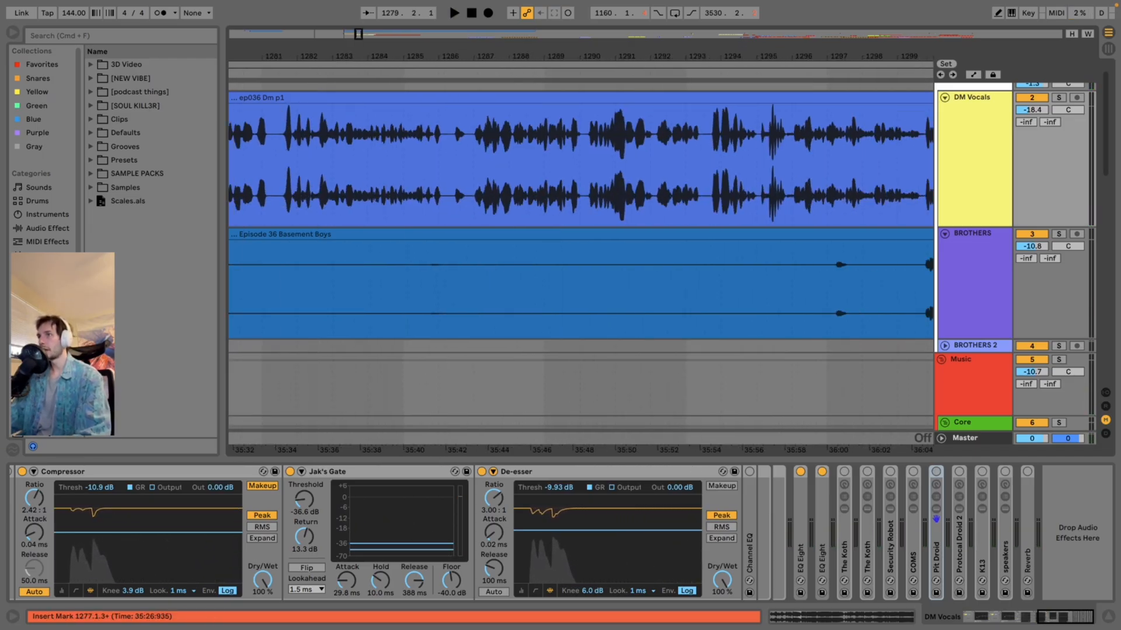
{"action": "left_click_drag", "start_coordinate": [456, 47], "coordinate": [455, 52]}
{"action": "left_click_drag", "start_coordinate": [410, 163], "coordinate": [435, 164]}
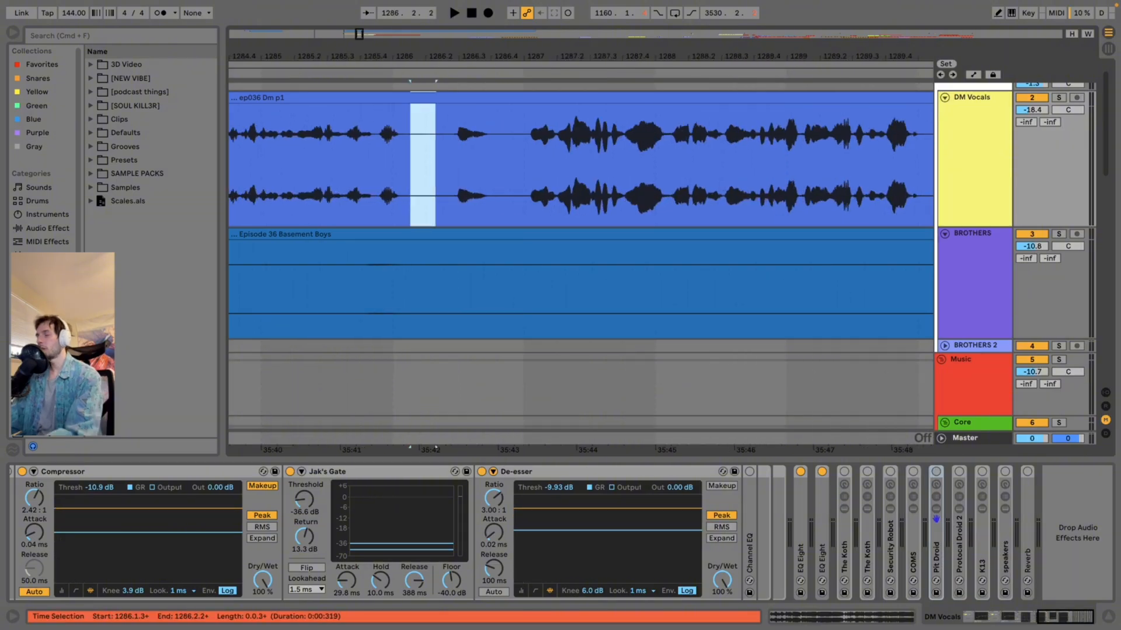
{"action": "left_click_drag", "start_coordinate": [508, 163], "coordinate": [492, 164]}
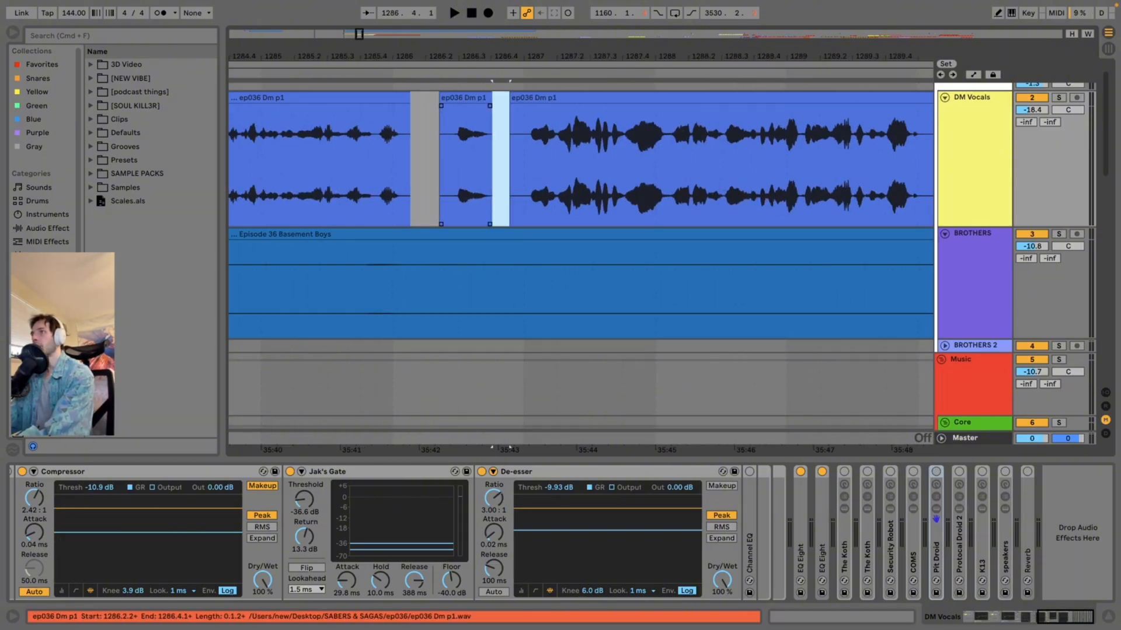
{"action": "left_click_drag", "start_coordinate": [465, 98], "coordinate": [439, 97]}
{"action": "left_click_drag", "start_coordinate": [534, 98], "coordinate": [491, 98]}
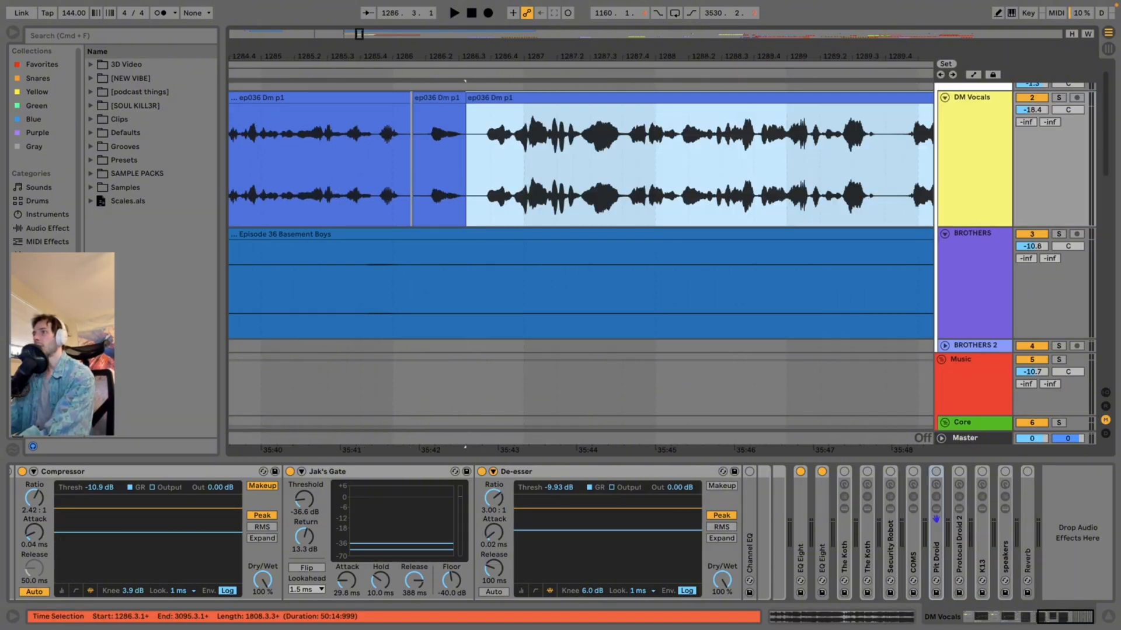
{"action": "left_click", "coordinate": [374, 274]}
{"action": "left_click", "coordinate": [532, 163]}
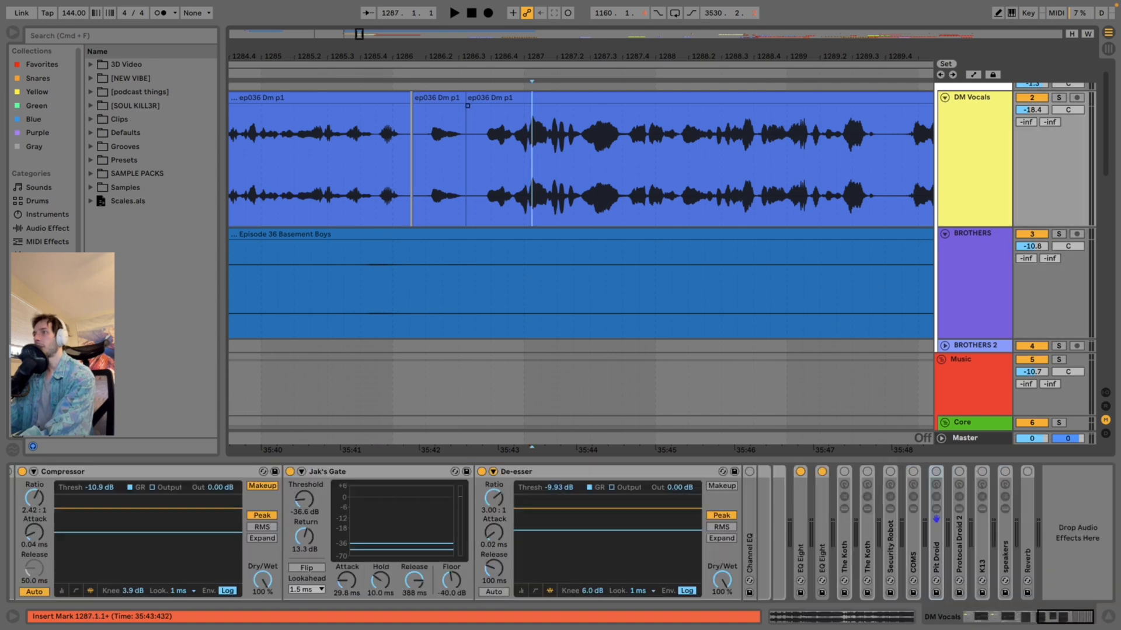
Undo the cuts and clip moves made only on the DM Vocals track around bar 1286.
{"action": "key", "text": "super+z"}
{"action": "key", "text": "super+z"}
{"action": "key", "text": "super+z"}
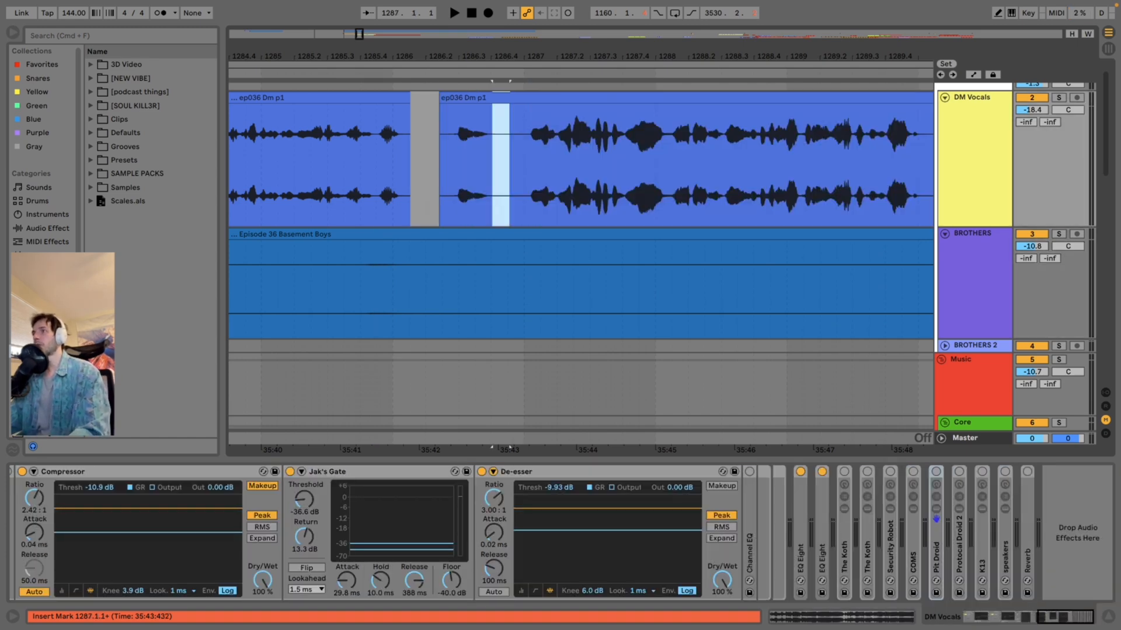
Delete the silences from 1286.1.3 to 1286.2.3 and from 1286.4.1 to 1286.4.3 on both the DM Vocals and BROTHERS tracks.
{"action": "left_click", "coordinate": [475, 280]}
{"action": "left_click_drag", "start_coordinate": [415, 169], "coordinate": [441, 280]}
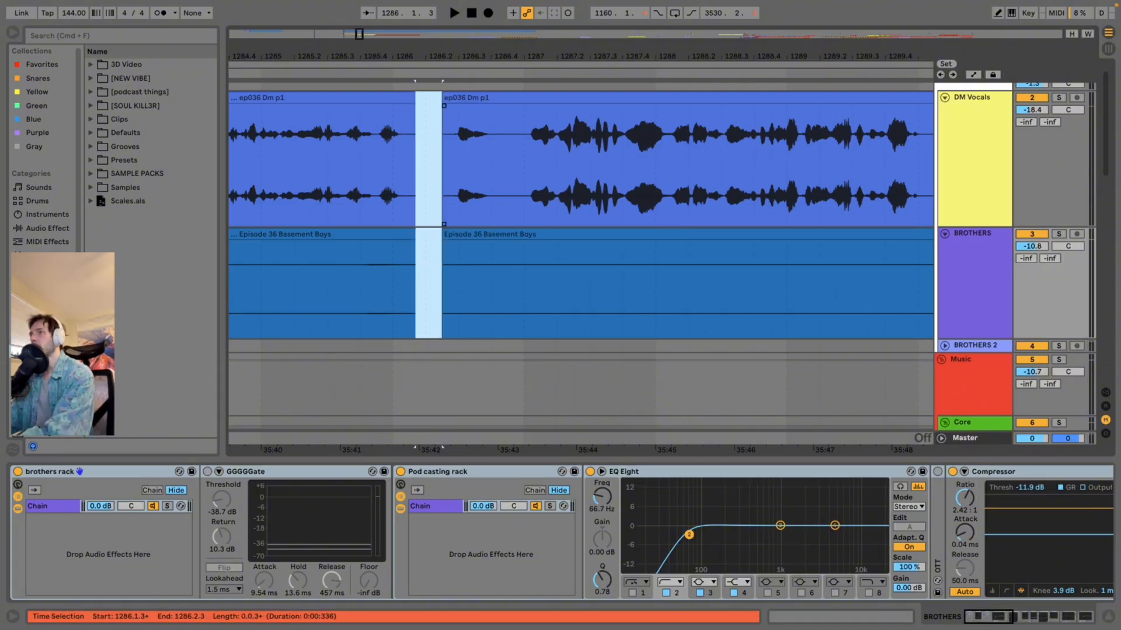
{"action": "left_click_drag", "start_coordinate": [502, 175], "coordinate": [493, 280]}
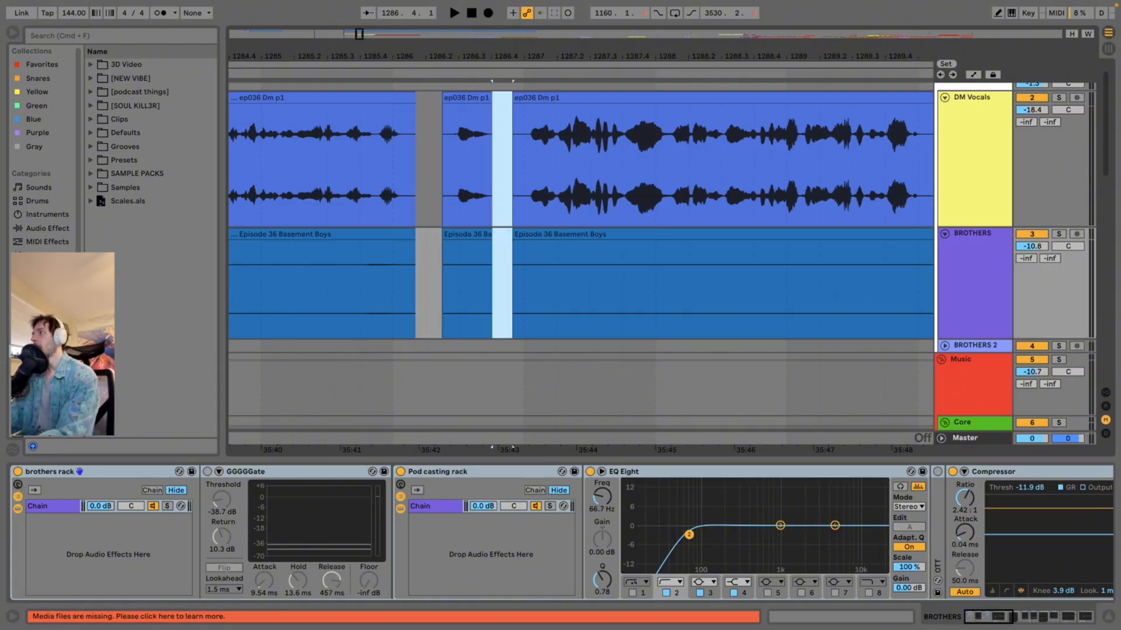
Duplicate the BROTHERS track twice to make three BROTHERS tracks under DM Vocals.
{"action": "left_click", "coordinate": [973, 280]}
{"action": "key", "text": "super+d"}
{"action": "key", "text": "super+d"}
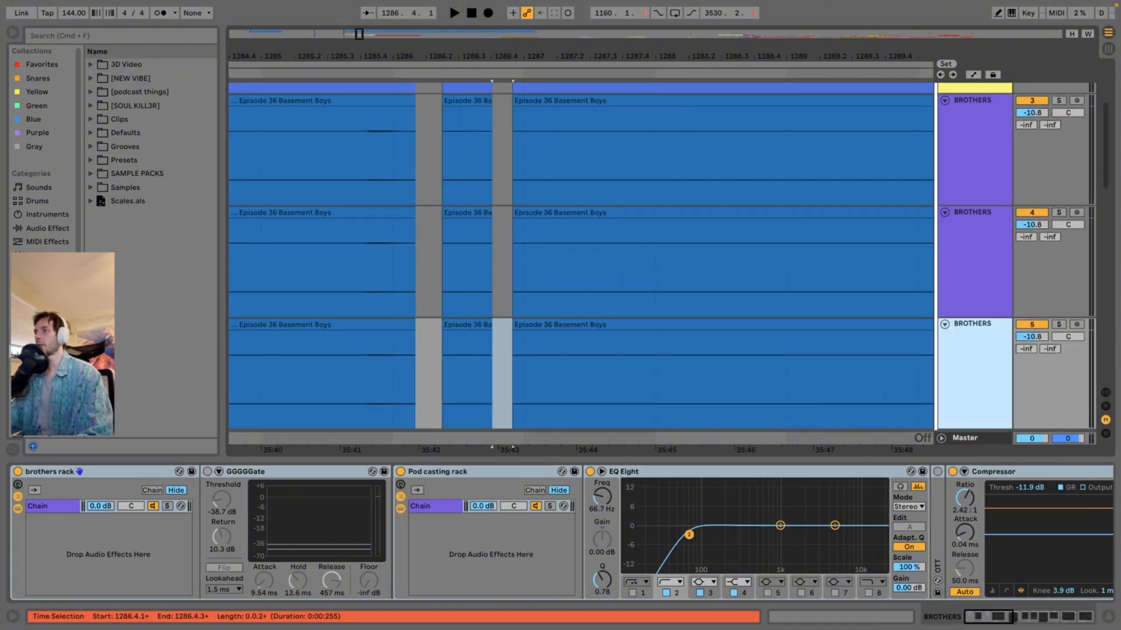
{"action": "scroll", "coordinate": [533, 292], "scroll_direction": "down", "scroll_amount": 5}
{"action": "scroll", "coordinate": [533, 292], "scroll_direction": "up", "scroll_amount": 5}
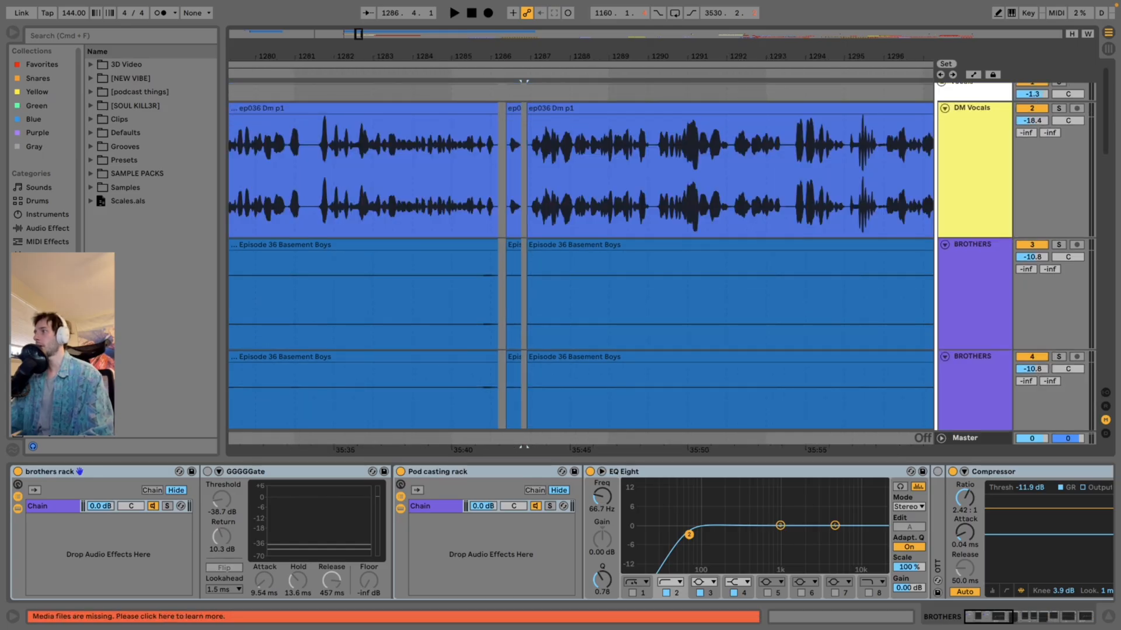
Reduce the height of the BROTHERS tracks so all three fit below DM Vocals.
{"action": "left_click_drag", "start_coordinate": [974, 349], "coordinate": [974, 301]}
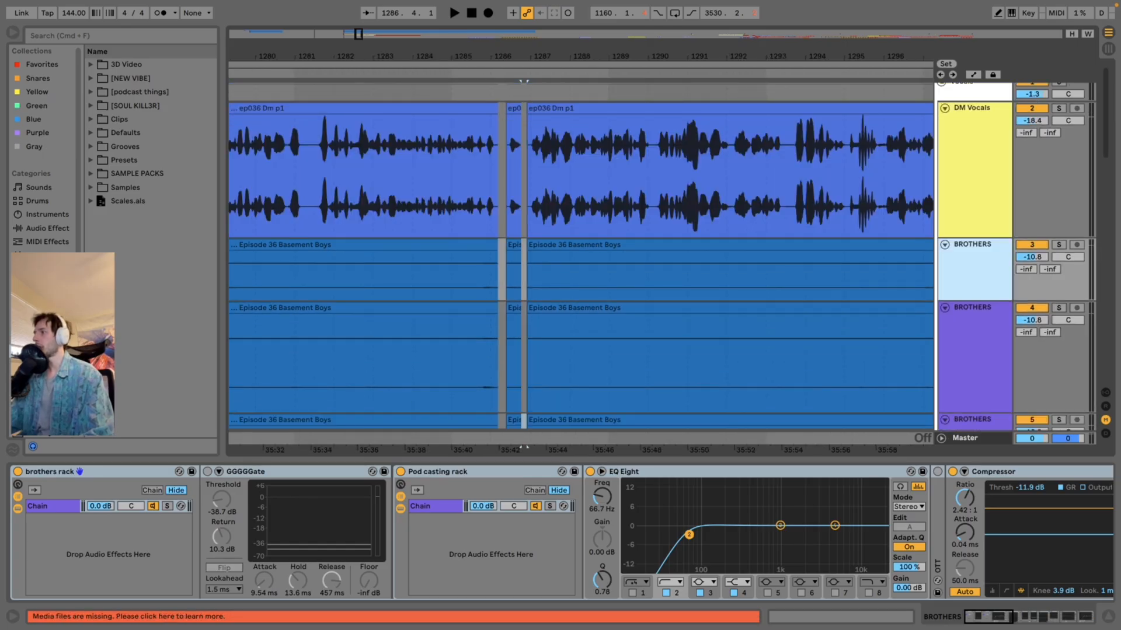
{"action": "left_click_drag", "start_coordinate": [973, 414], "coordinate": [973, 319]}
{"action": "scroll", "coordinate": [974, 352], "scroll_direction": "down", "scroll_amount": 4}
{"action": "scroll", "coordinate": [974, 320], "scroll_direction": "up", "scroll_amount": 4}
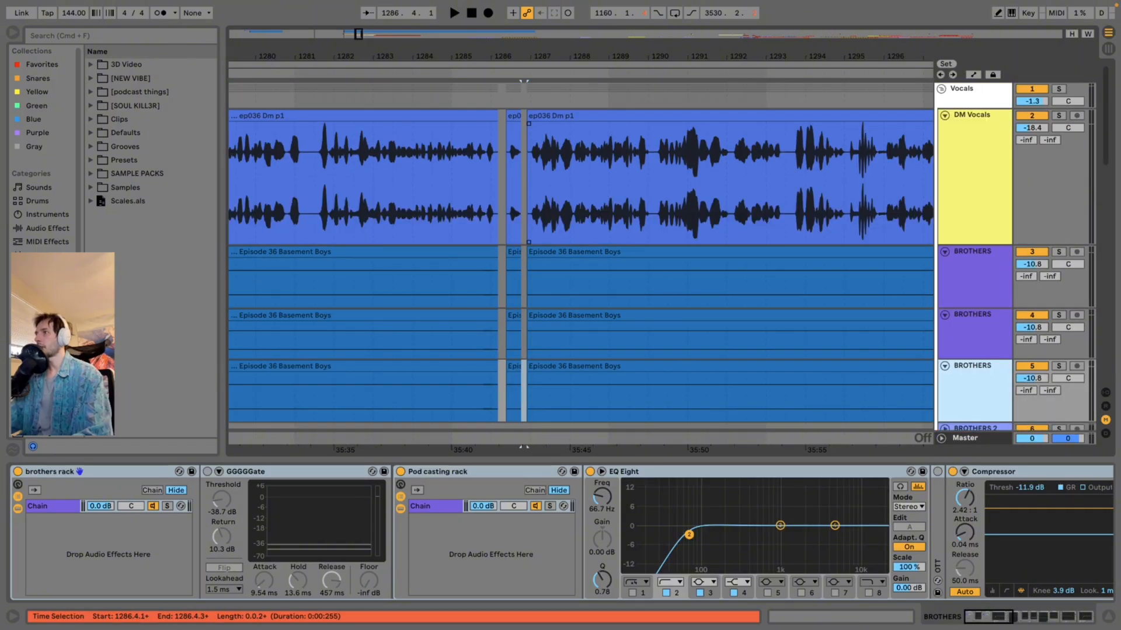
Delete the silence from 1290.1.1 to 1290.1.4 across all tracks at once using the Vocals group.
{"action": "left_click_drag", "start_coordinate": [640, 56], "coordinate": [622, 86]}
{"action": "left_click", "coordinate": [971, 93]}
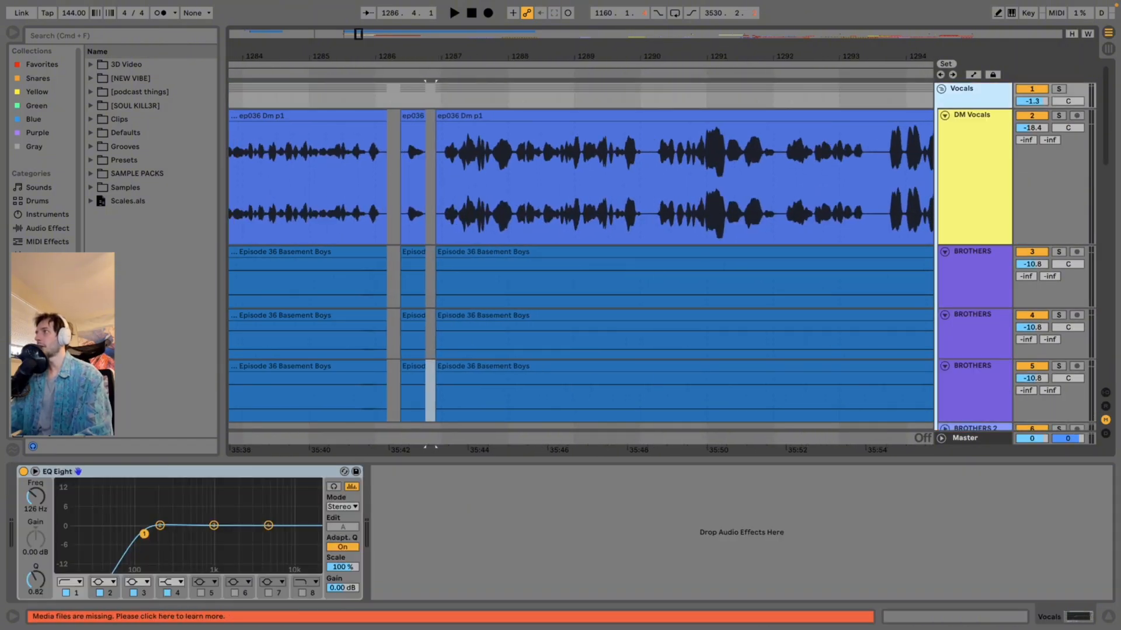
{"action": "left_click_drag", "start_coordinate": [702, 57], "coordinate": [702, 87]}
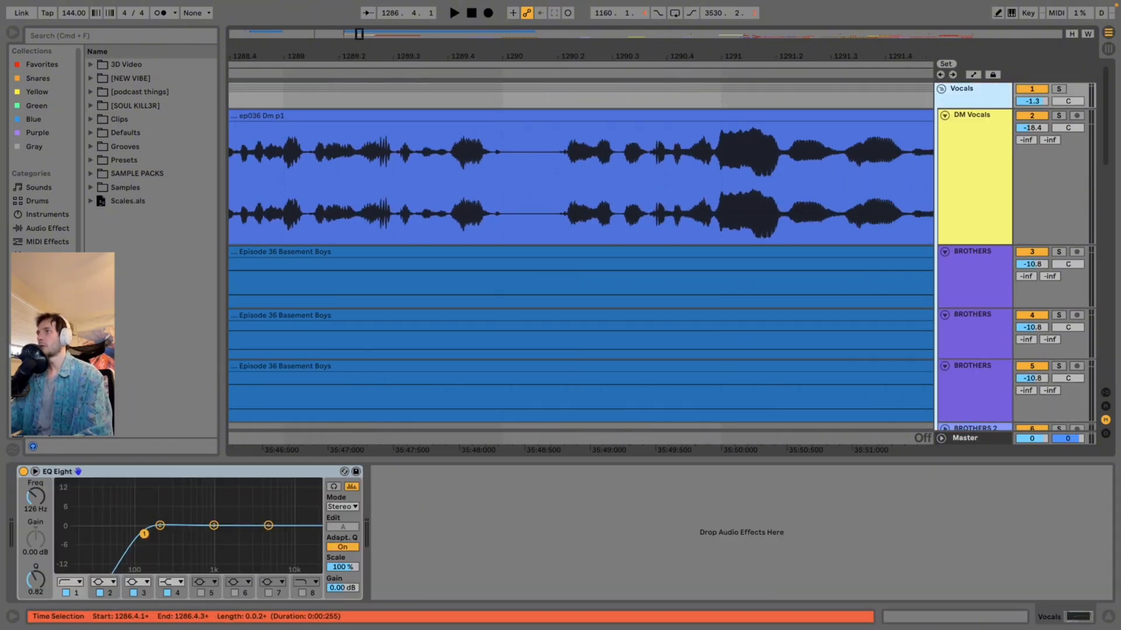
{"action": "left_click_drag", "start_coordinate": [509, 98], "coordinate": [555, 98]}
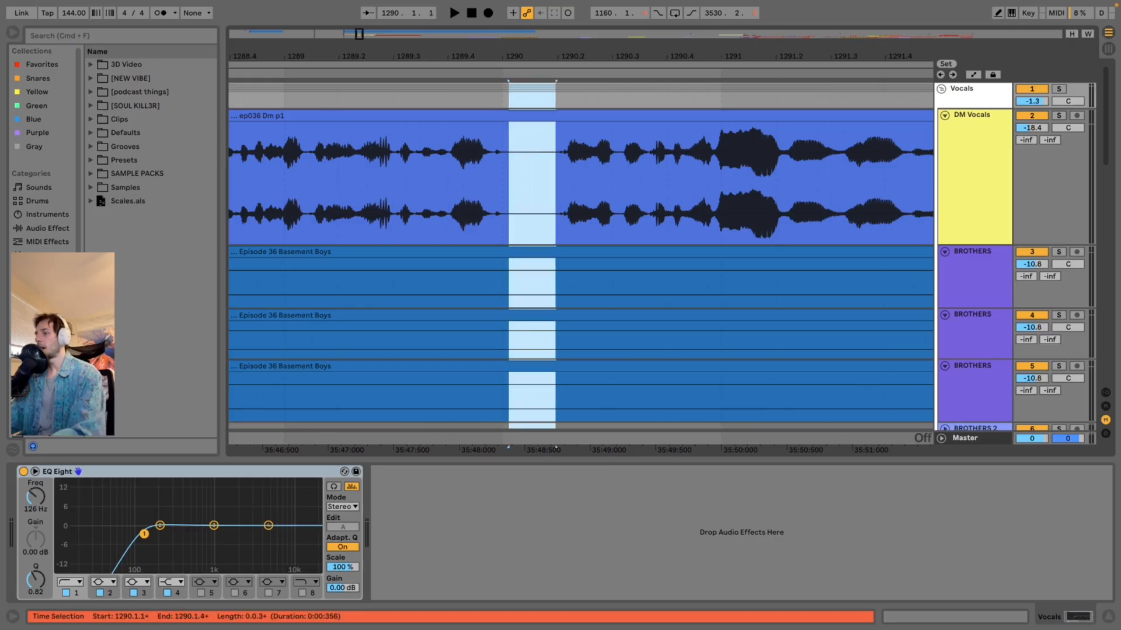
{"action": "key", "text": "super+e"}
{"action": "scroll", "coordinate": [584, 198], "scroll_direction": "down", "scroll_amount": 5}
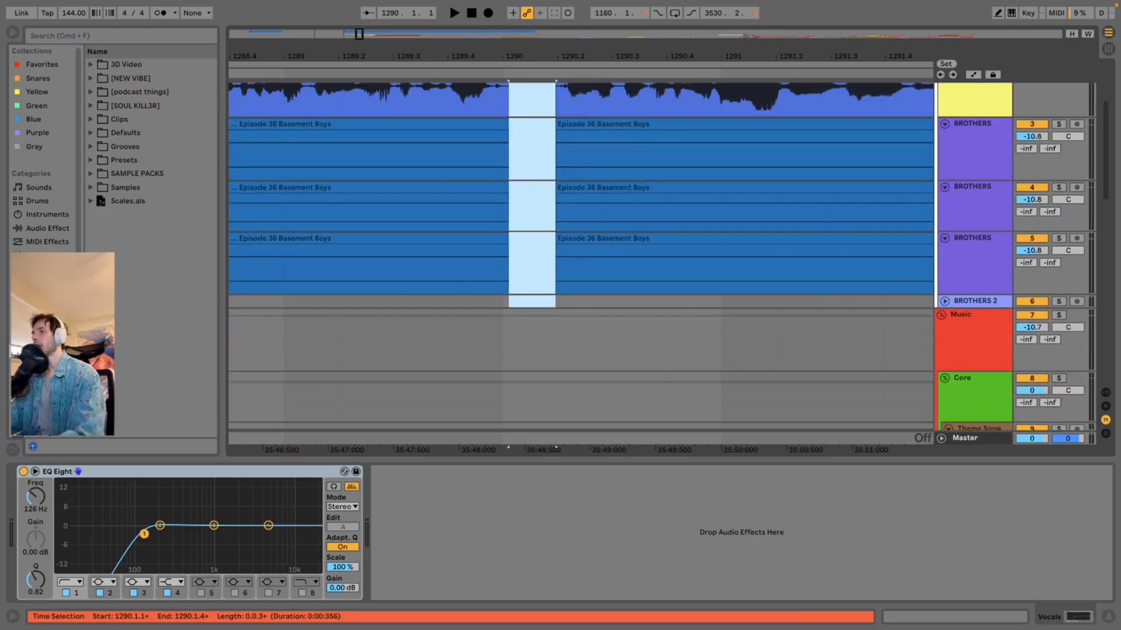
Move the DM Vocals and all three BROTHERS clips after the gap back to 1290.1.1 and play the join.
{"action": "scroll", "coordinate": [584, 199], "scroll_direction": "up", "scroll_amount": 5}
{"action": "left_click", "coordinate": [583, 115]}
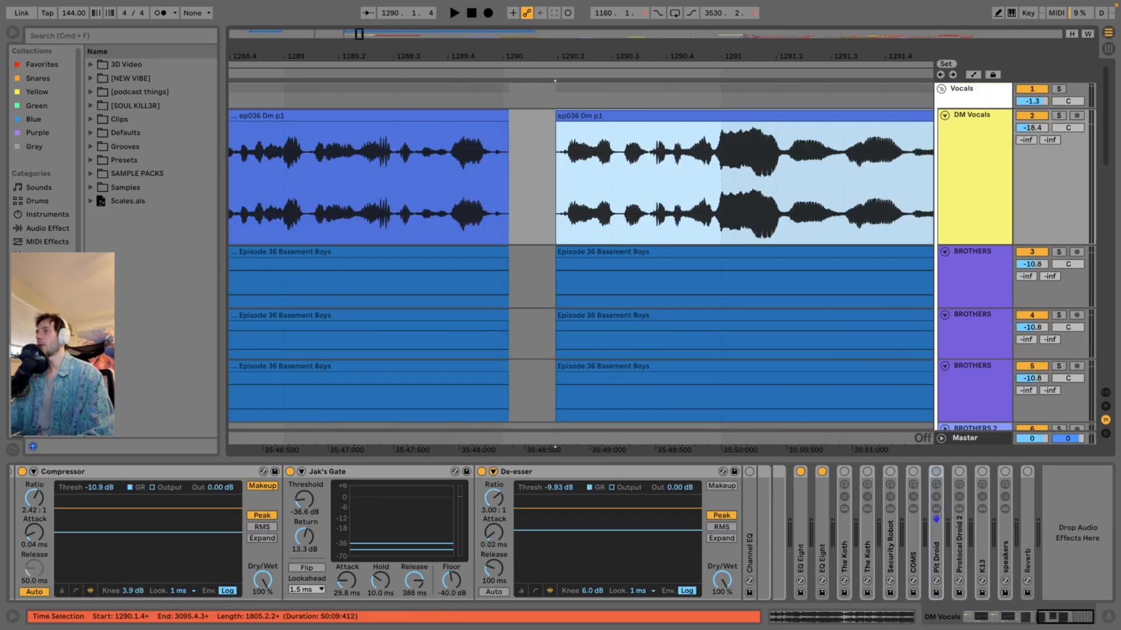
{"action": "left_click_drag", "start_coordinate": [556, 98], "coordinate": [621, 98]}
{"action": "left_click", "coordinate": [613, 116]}
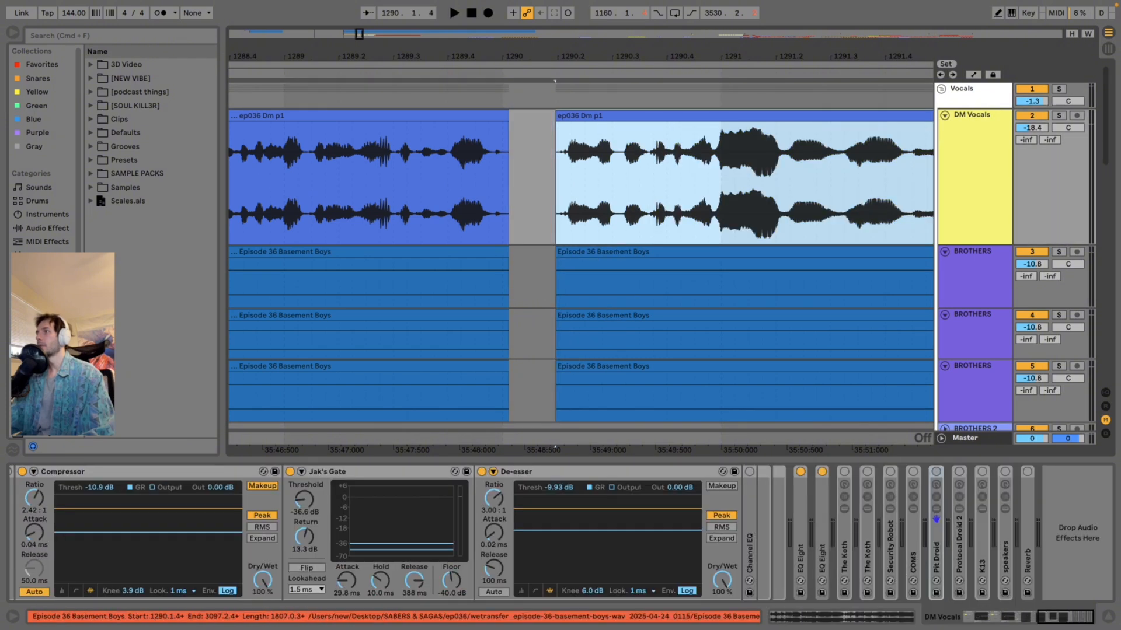
{"action": "left_click", "coordinate": [607, 366]}
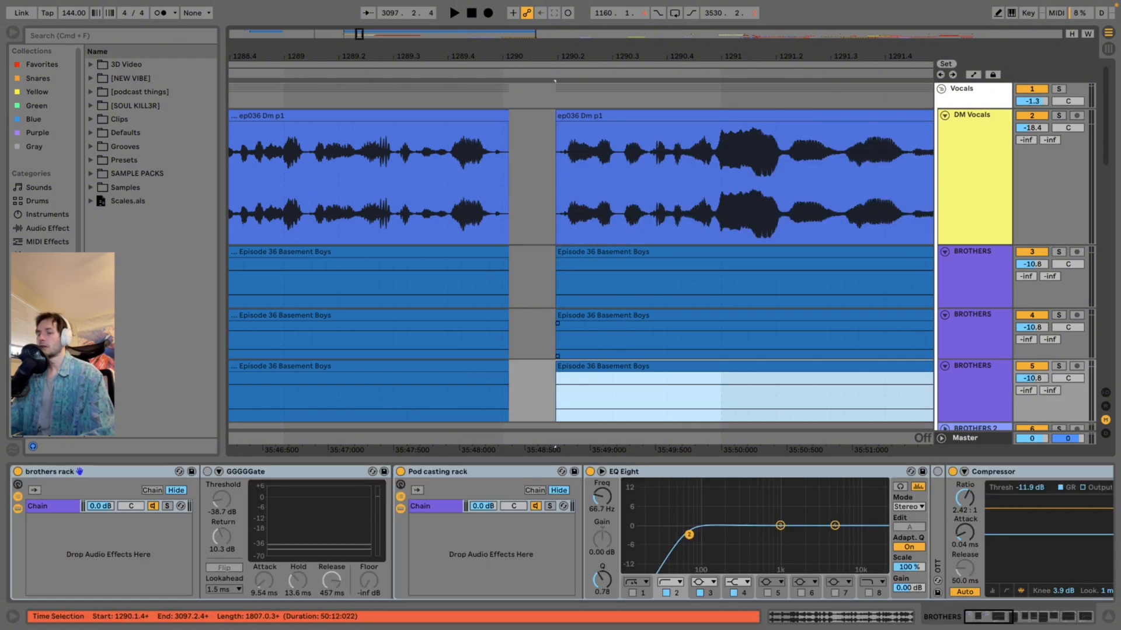
{"action": "left_click", "coordinate": [607, 116], "text": "shift"}
{"action": "left_click_drag", "start_coordinate": [607, 115], "coordinate": [557, 116]}
{"action": "key", "text": "space"}
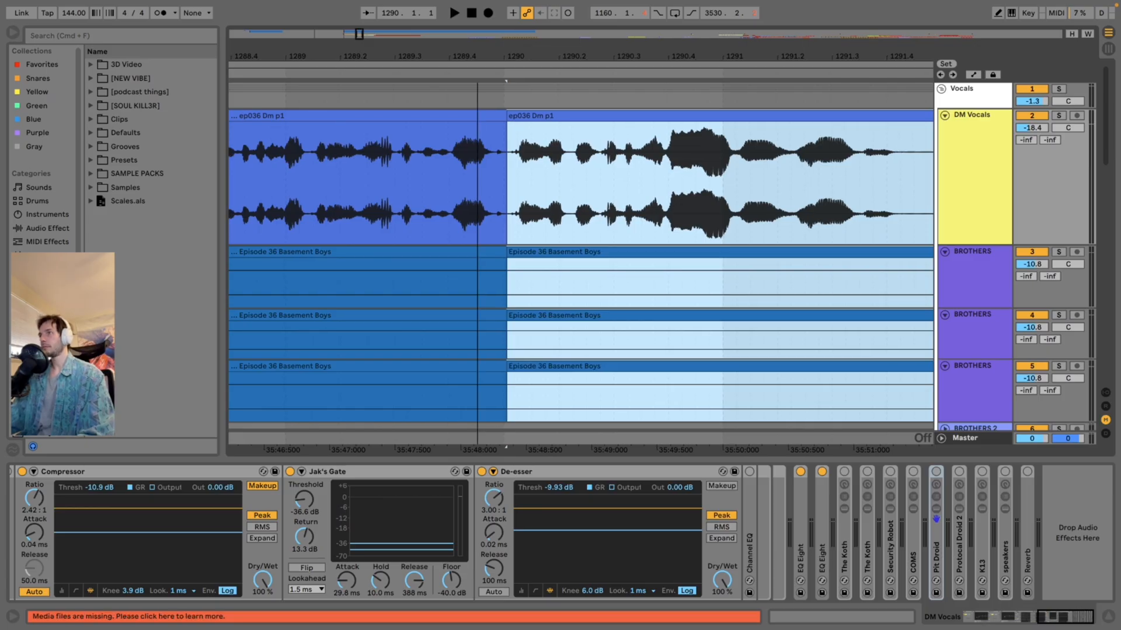
Undo the clip move, the cut at bar 1290, the duplicated BROTHERS tracks and the silence cuts in bar 1286.
{"action": "scroll", "coordinate": [577, 175], "scroll_direction": "down", "scroll_amount": 10}
{"action": "left_click_drag", "start_coordinate": [569, 57], "coordinate": [568, 56]}
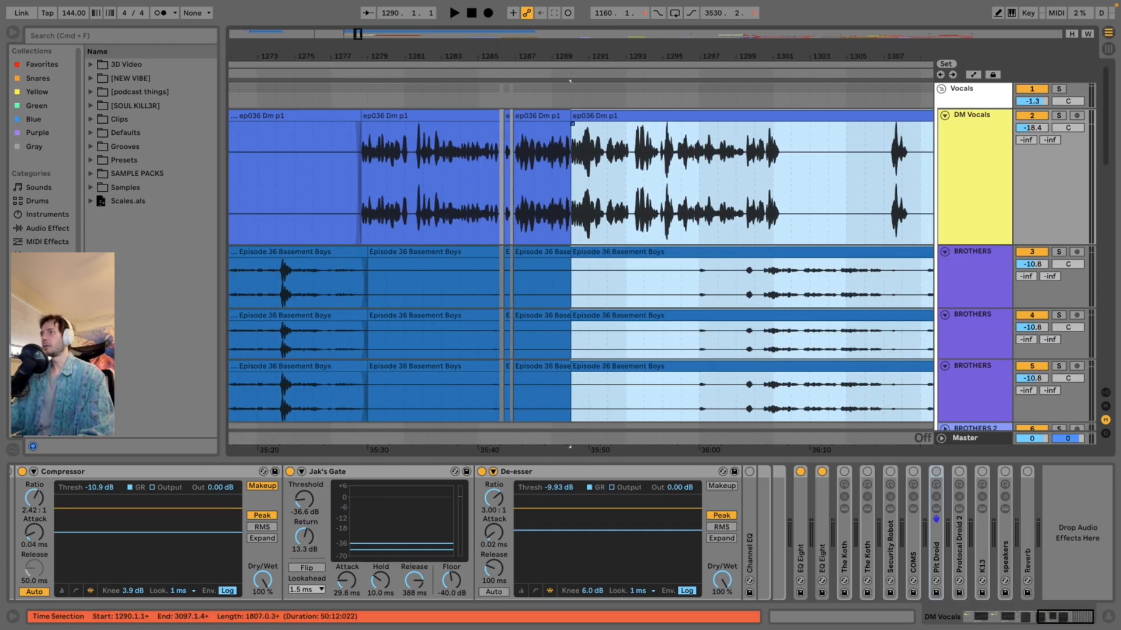
{"action": "key", "text": "super+z"}
{"action": "key", "text": "super+z"}
{"action": "key", "text": "super+z"}
{"action": "key", "text": "super+z"}
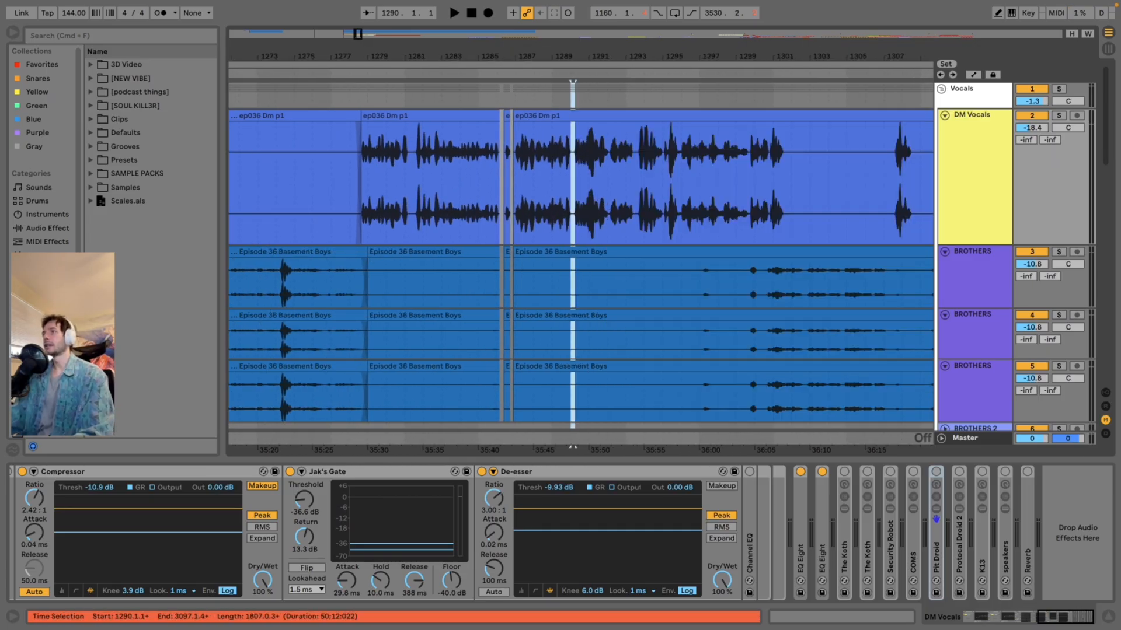
{"action": "key", "text": "super+z"}
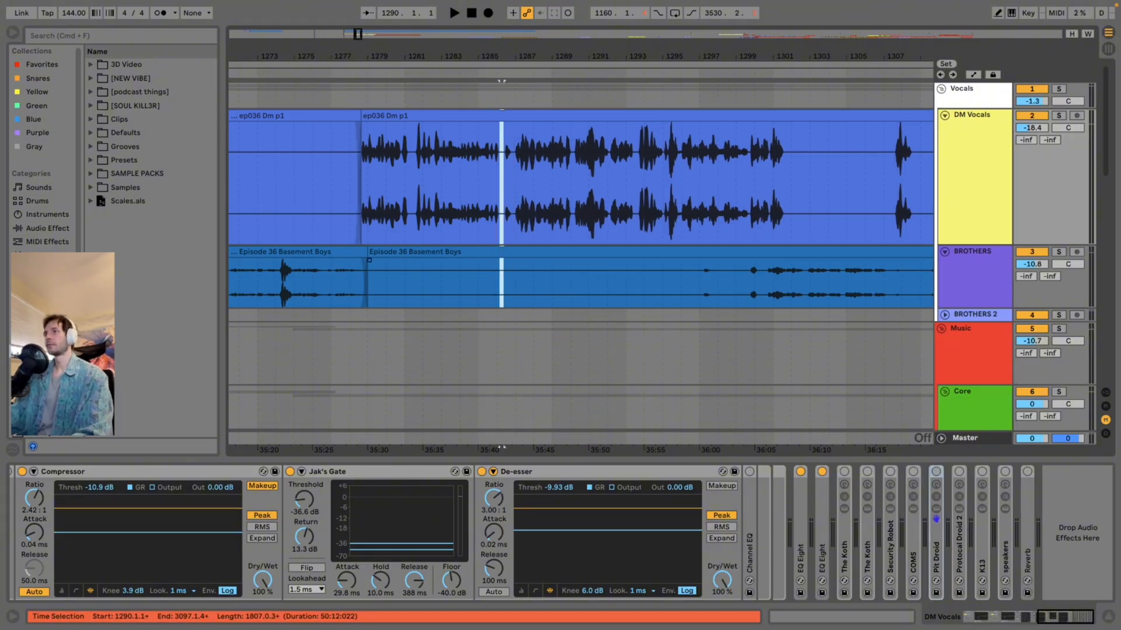
Delete the silence from 1308.3.1 to 1309.3.2 on both the DM Vocals and BROTHERS tracks.
{"action": "left_click", "coordinate": [502, 175]}
{"action": "scroll", "coordinate": [561, 175], "scroll_direction": "right", "scroll_amount": 10}
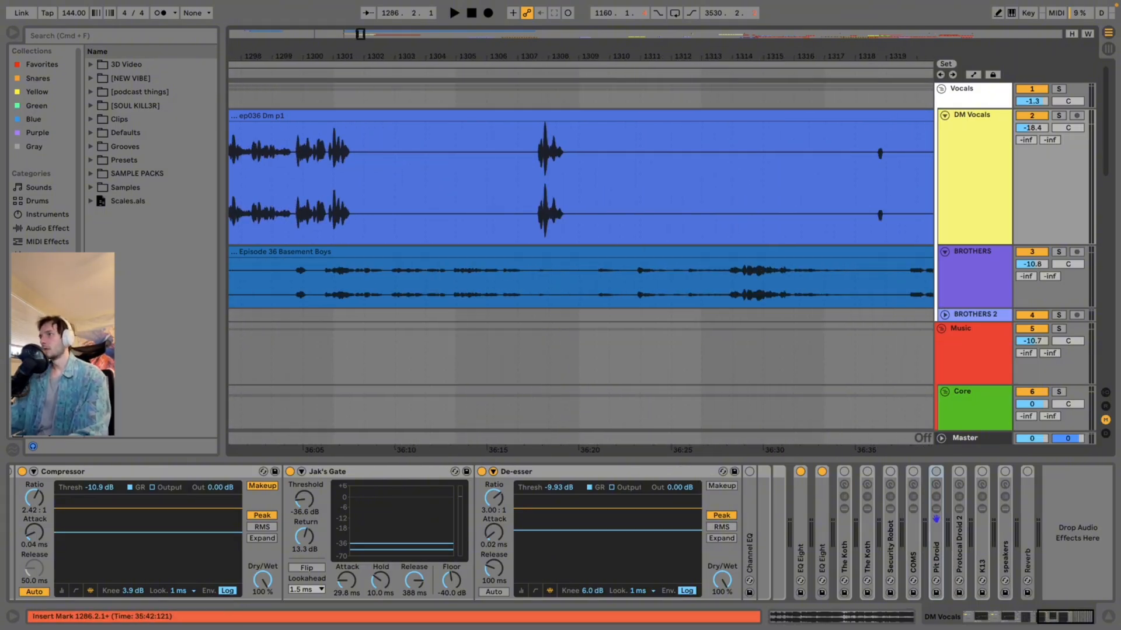
{"action": "left_click_drag", "start_coordinate": [556, 70], "coordinate": [440, 120]}
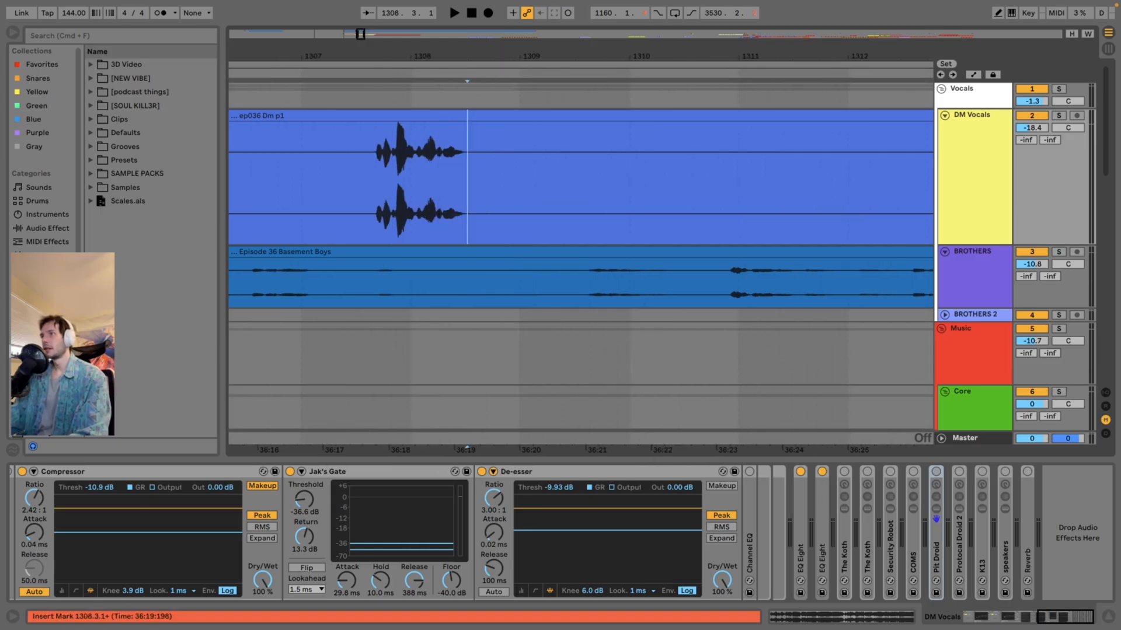
{"action": "left_click_drag", "start_coordinate": [493, 221], "coordinate": [584, 281]}
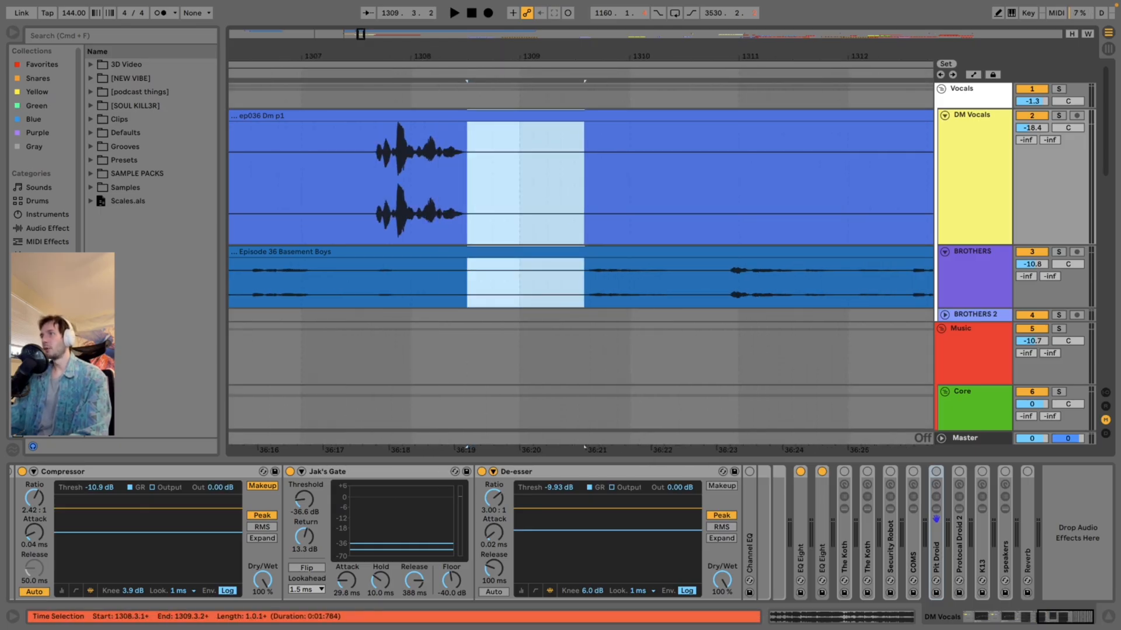
{"action": "key", "text": "super+e"}
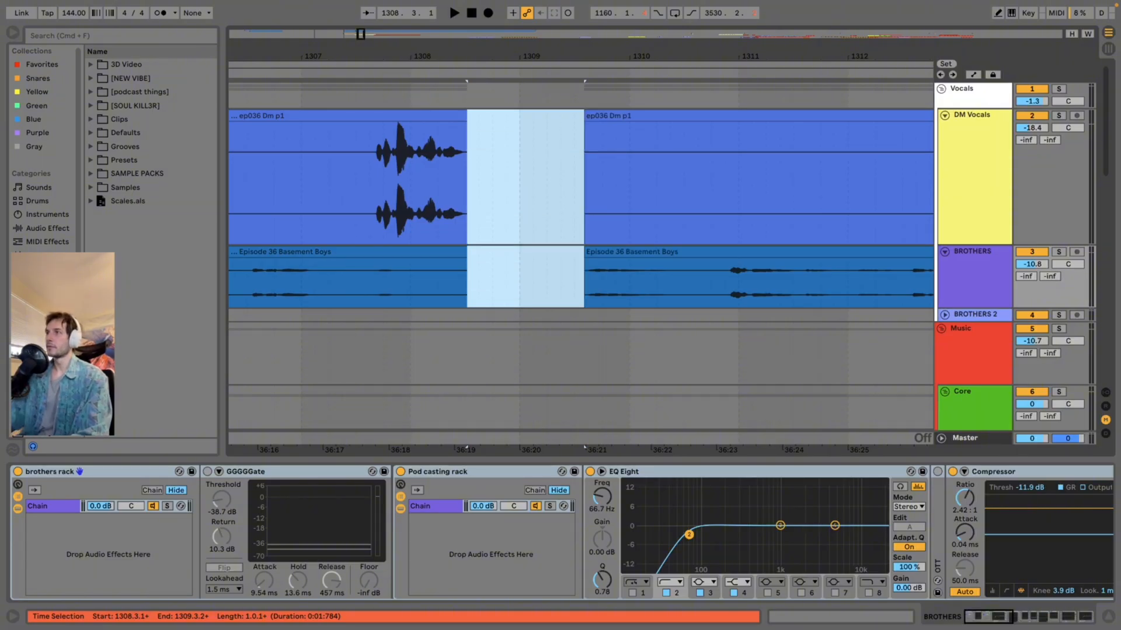
Move the following DM Vocals and BROTHERS clips earlier to close the gap after 1308.3.1, then play the join.
{"action": "left_click", "coordinate": [609, 116]}
{"action": "left_click", "coordinate": [610, 253], "text": "shift"}
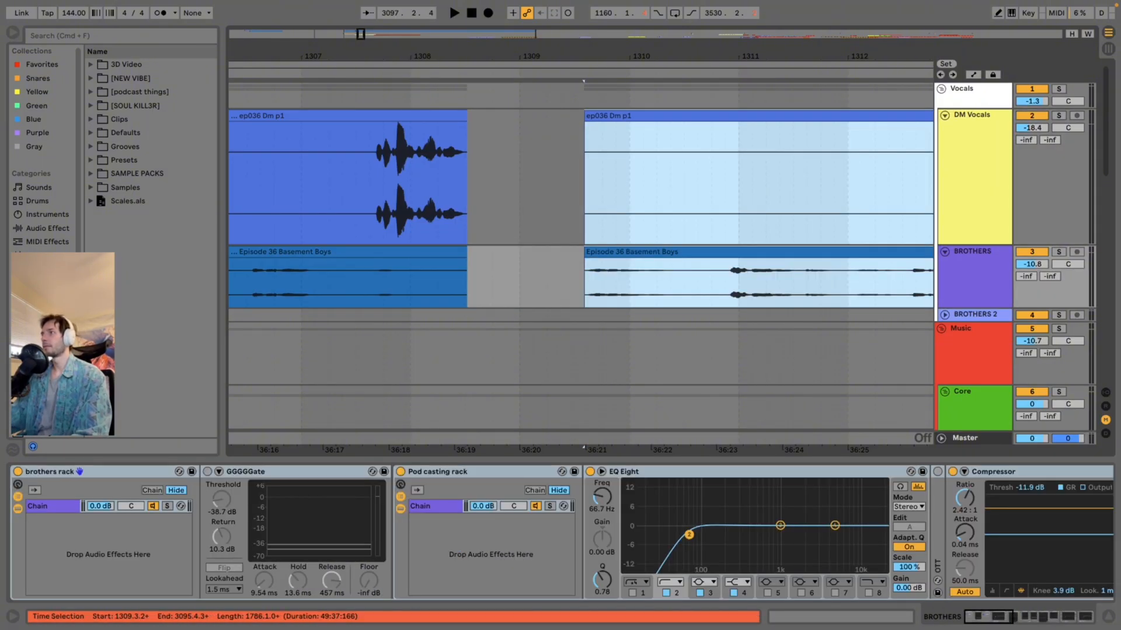
{"action": "left_click_drag", "start_coordinate": [611, 252], "coordinate": [457, 260]}
{"action": "left_click", "coordinate": [379, 182]}
{"action": "key", "text": "space"}
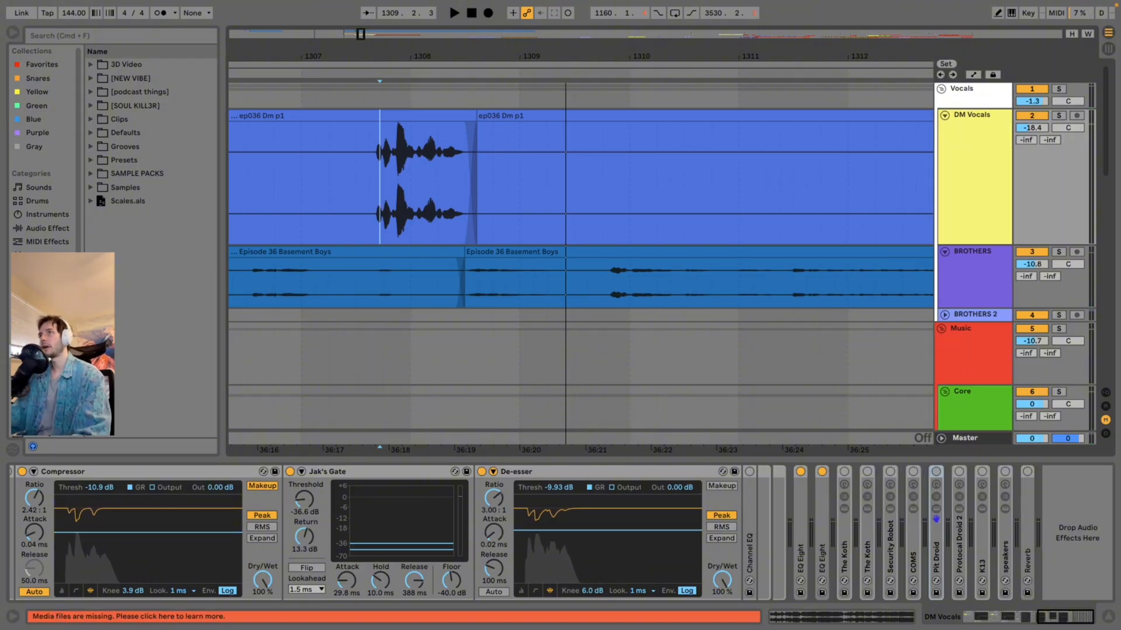
Delete the silence from 1177.4.4 to 1178.4.3 on both the DM Vocals and BROTHERS tracks.
{"action": "key", "text": "minus"}
{"action": "key", "text": "minus"}
{"action": "key", "text": "minus"}
{"action": "key", "text": "minus"}
{"action": "key", "text": "minus"}
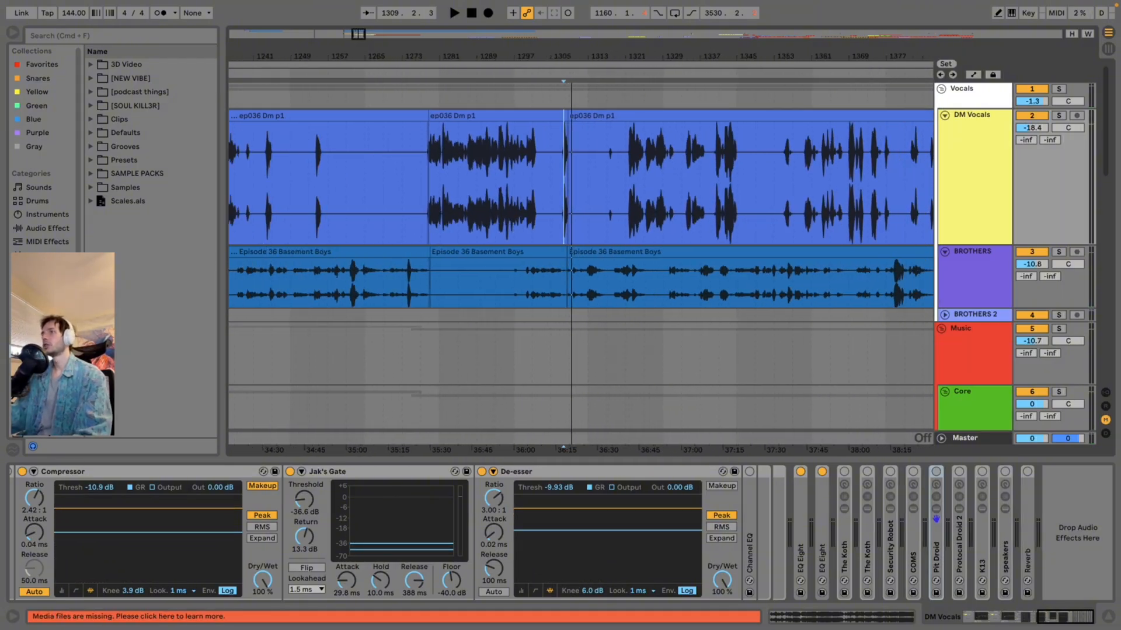
{"action": "scroll", "coordinate": [581, 198], "scroll_direction": "left", "scroll_amount": 8}
{"action": "key", "text": "minus"}
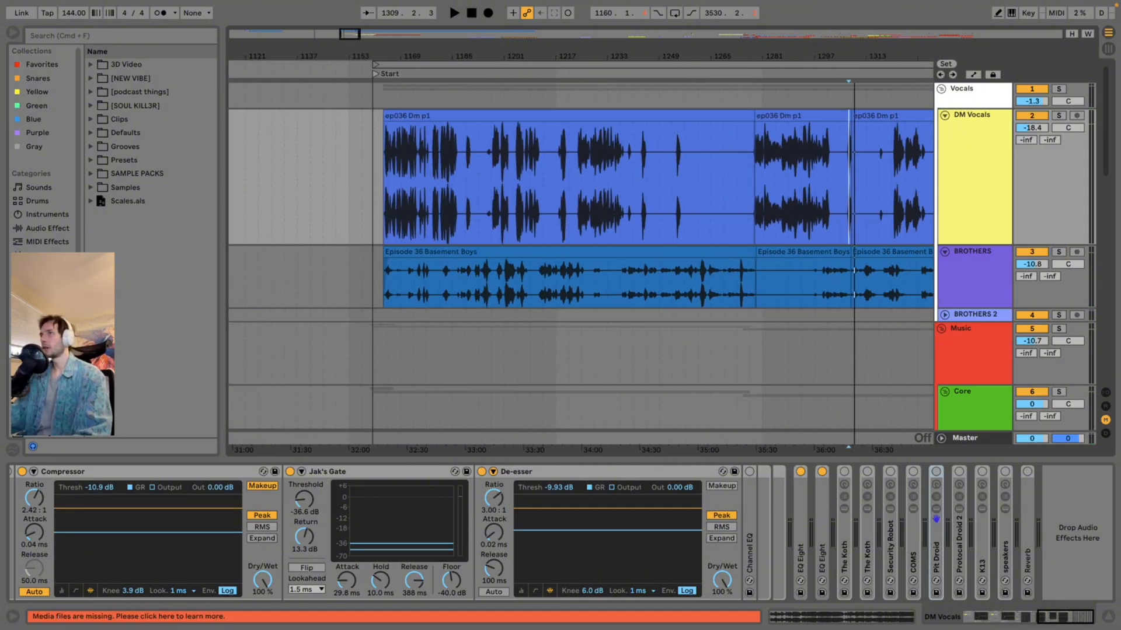
{"action": "key", "text": "plus"}
{"action": "key", "text": "plus"}
{"action": "key", "text": "plus"}
{"action": "key", "text": "plus"}
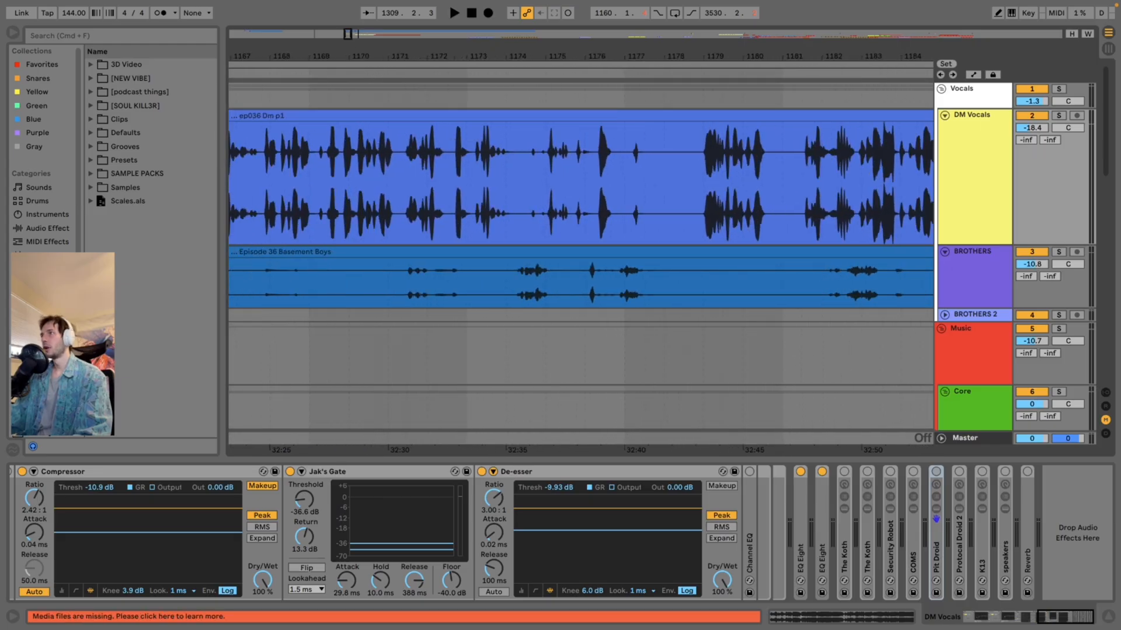
{"action": "left_click_drag", "start_coordinate": [687, 57], "coordinate": [529, 56]}
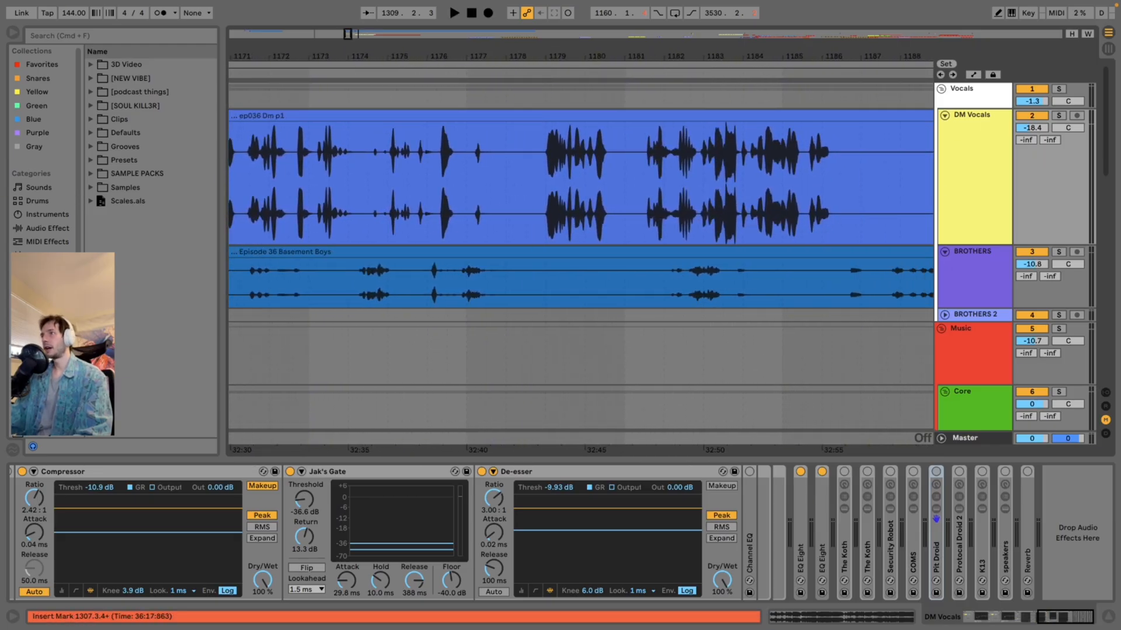
{"action": "left_click_drag", "start_coordinate": [543, 187], "coordinate": [504, 280]}
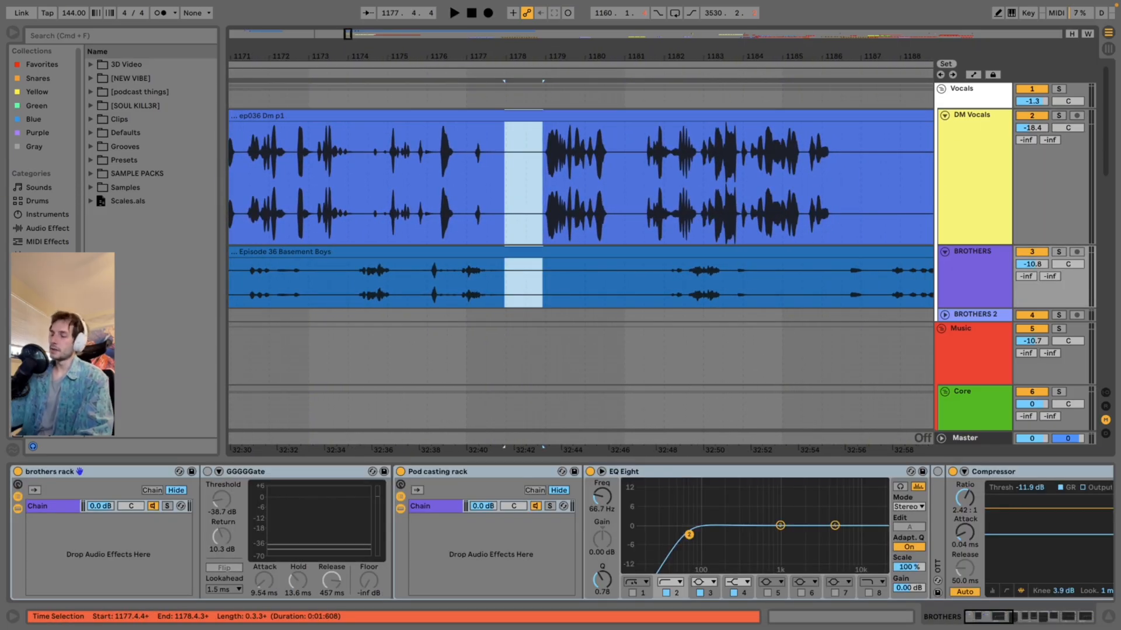
{"action": "key", "text": "super+e"}
Try closing the gap by moving only the adjacent DM Vocals and BROTHERS clips to 1177.4.3.
{"action": "left_click", "coordinate": [565, 115]}
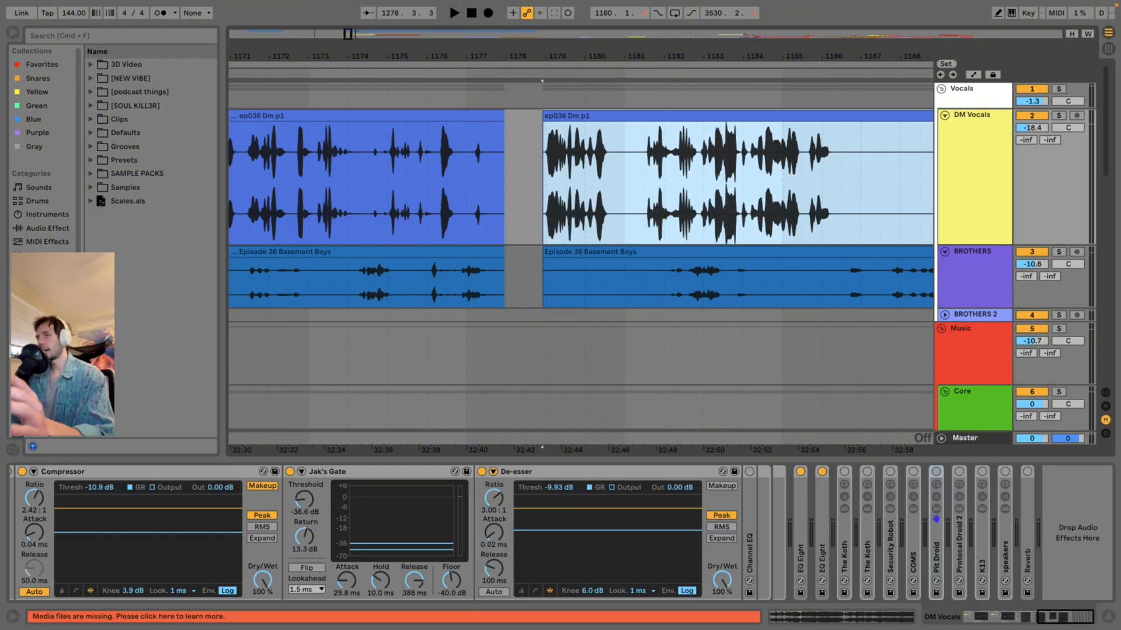
{"action": "left_click_drag", "start_coordinate": [723, 57], "coordinate": [79, 12]}
{"action": "left_click_drag", "start_coordinate": [894, 56], "coordinate": [622, 105]}
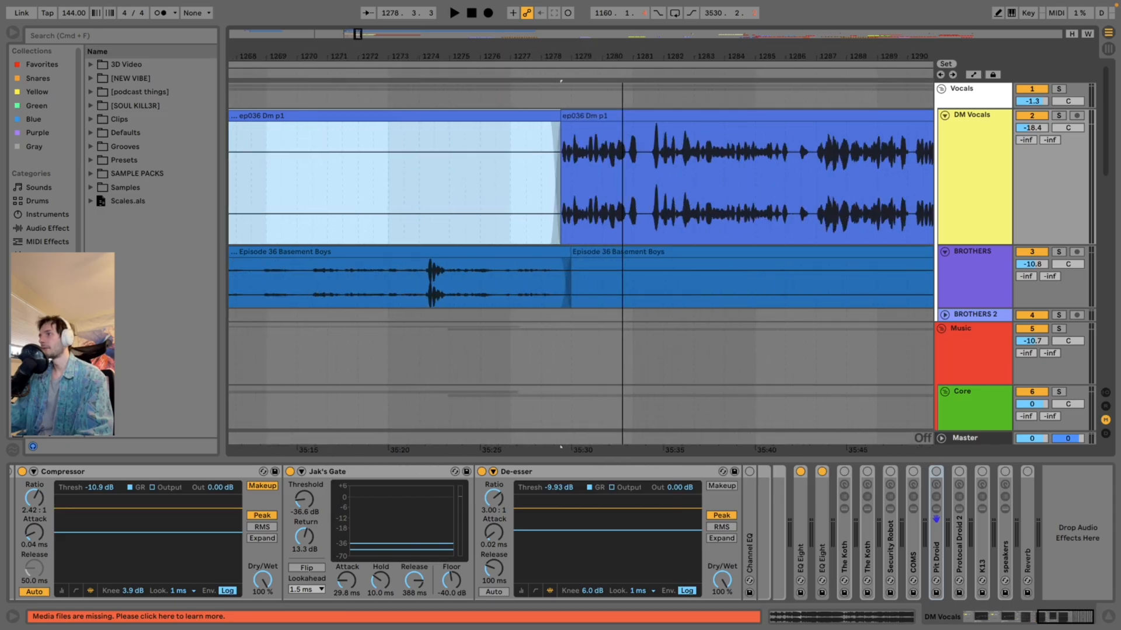
{"action": "left_click_drag", "start_coordinate": [448, 57], "coordinate": [818, 10]}
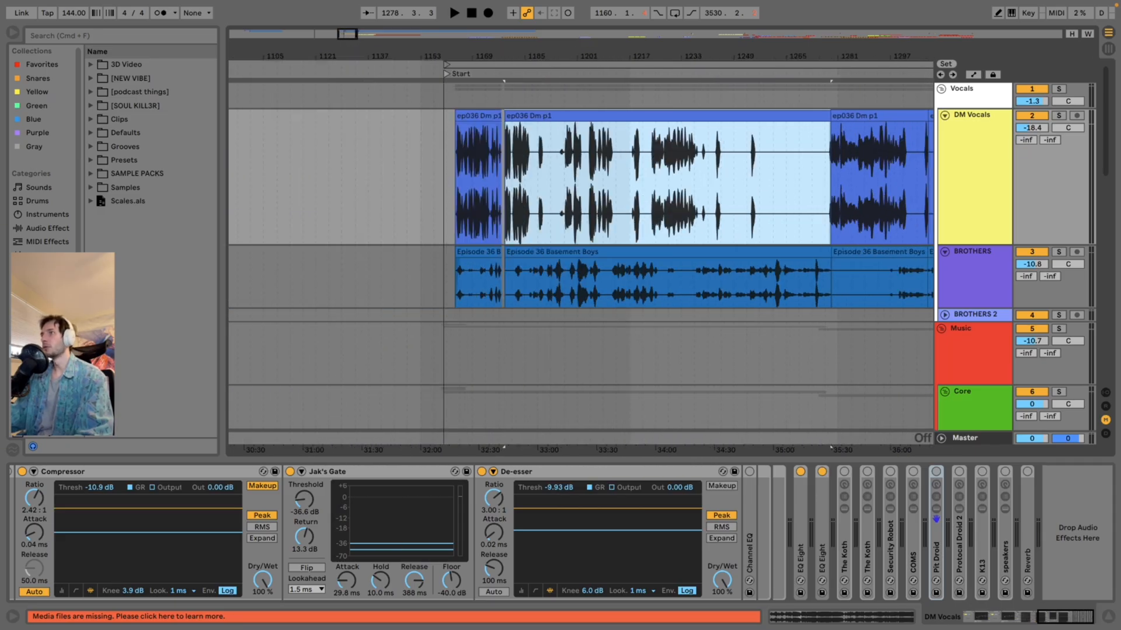
{"action": "left_click_drag", "start_coordinate": [500, 57], "coordinate": [500, 112]}
{"action": "left_click", "coordinate": [648, 252], "text": "shift"}
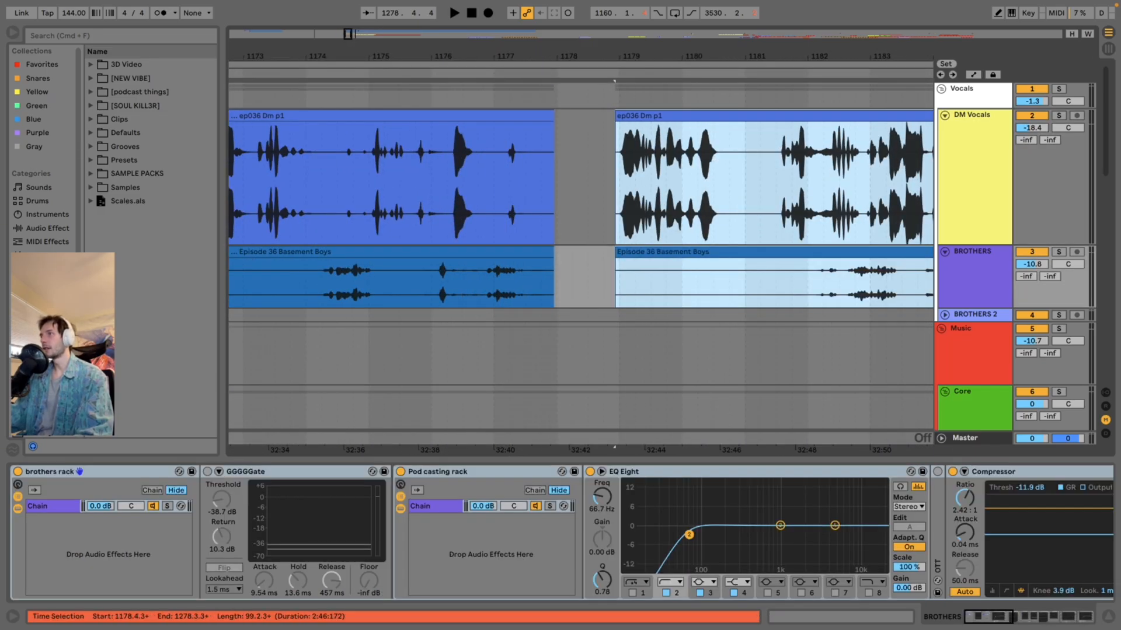
{"action": "left_click_drag", "start_coordinate": [648, 116], "coordinate": [584, 116]}
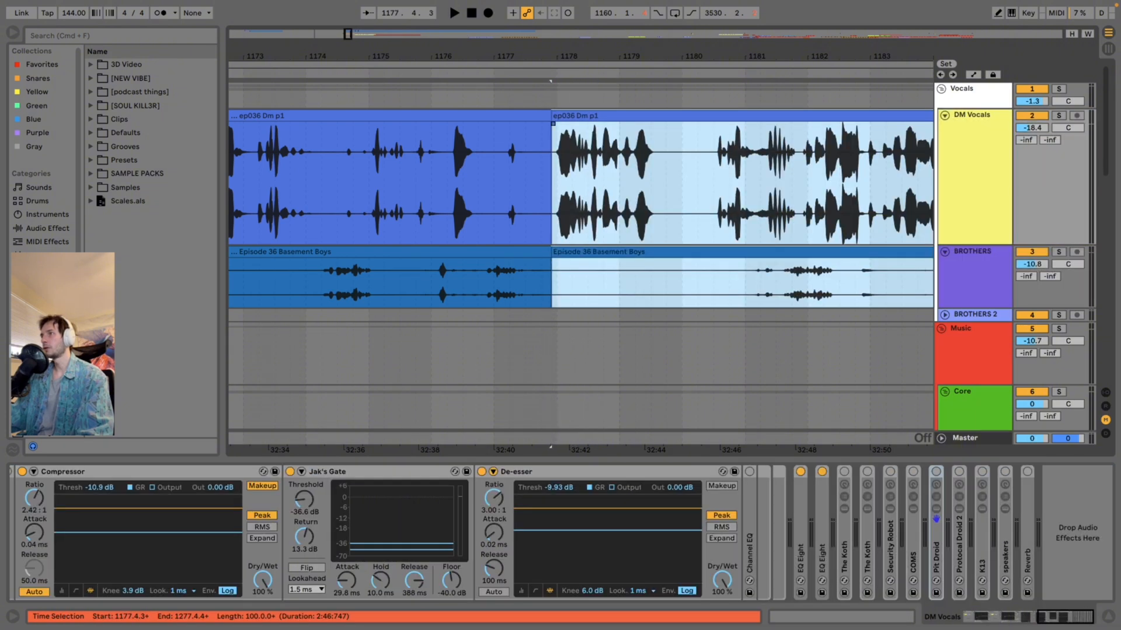
Check the spacing between the moved clips and the following clips near bar 1278, and undo the move.
{"action": "left_click_drag", "start_coordinate": [729, 56], "coordinate": [359, 3]}
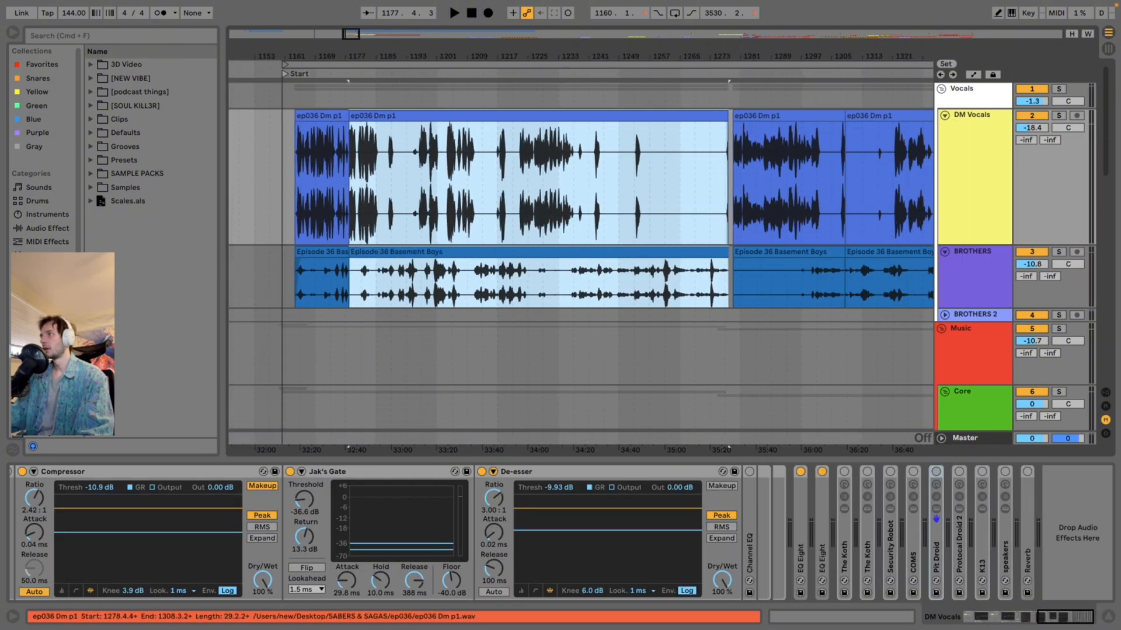
{"action": "left_click_drag", "start_coordinate": [735, 57], "coordinate": [735, 125]}
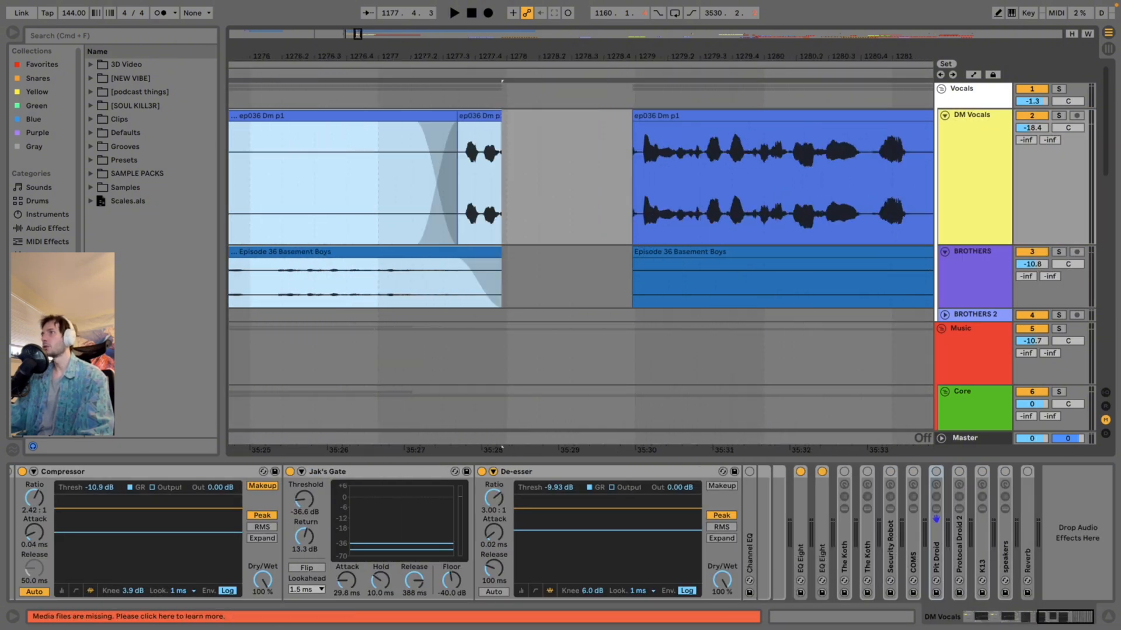
{"action": "left_click_drag", "start_coordinate": [460, 57], "coordinate": [941, 4]}
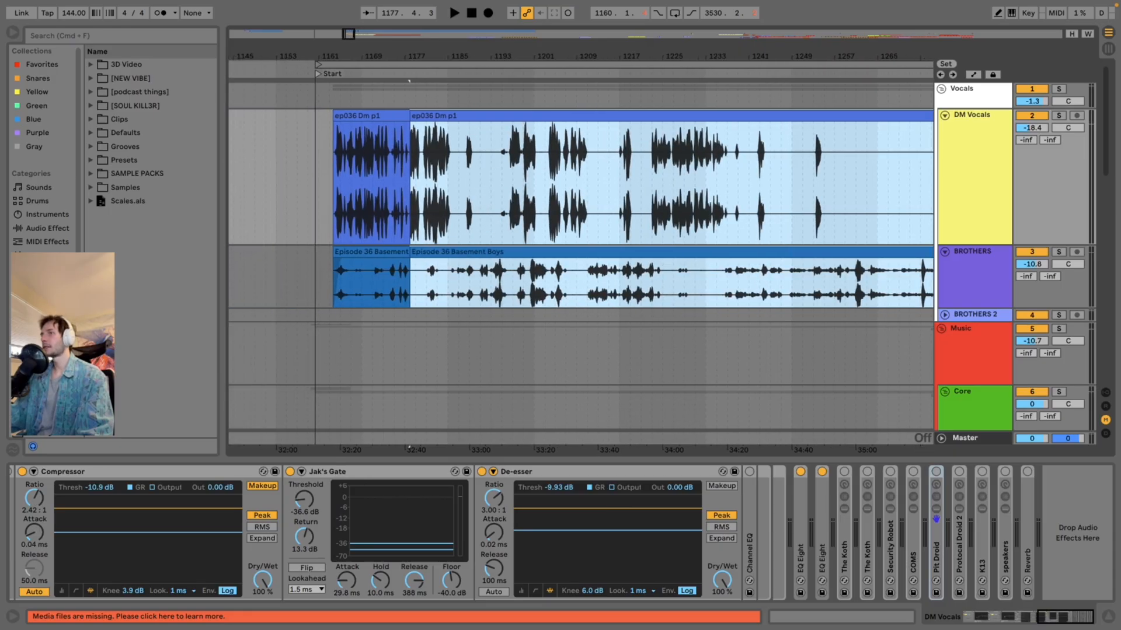
{"action": "mouse_move", "coordinate": [405, 56]}
{"action": "left_mouse_down"}
{"action": "mouse_move", "coordinate": [415, 89]}
{"action": "mouse_move", "coordinate": [282, 89]}
{"action": "left_mouse_up"}
{"action": "left_click", "coordinate": [394, 175]}
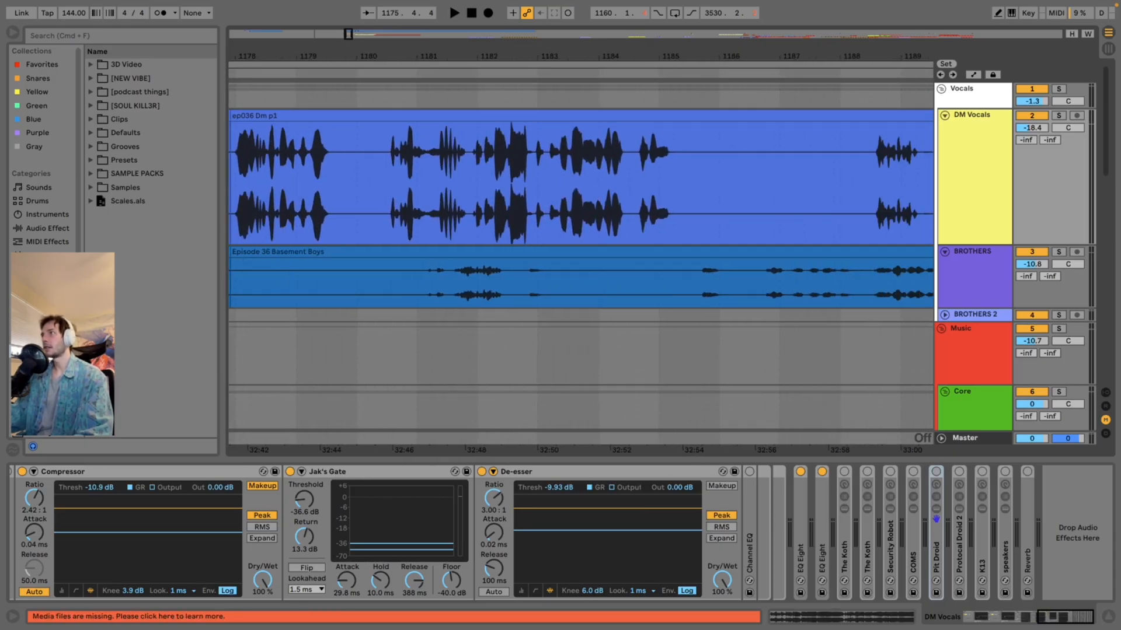
{"action": "left_click_drag", "start_coordinate": [817, 57], "coordinate": [373, 56]}
{"action": "left_click_drag", "start_coordinate": [666, 56], "coordinate": [496, 1]}
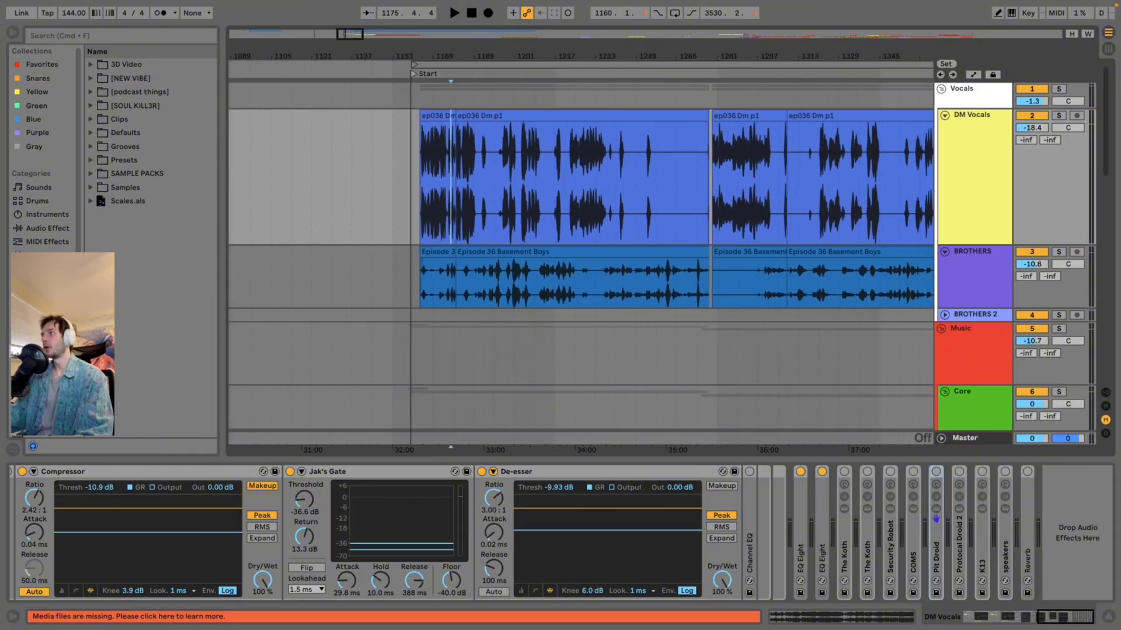
{"action": "left_click", "coordinate": [529, 175]}
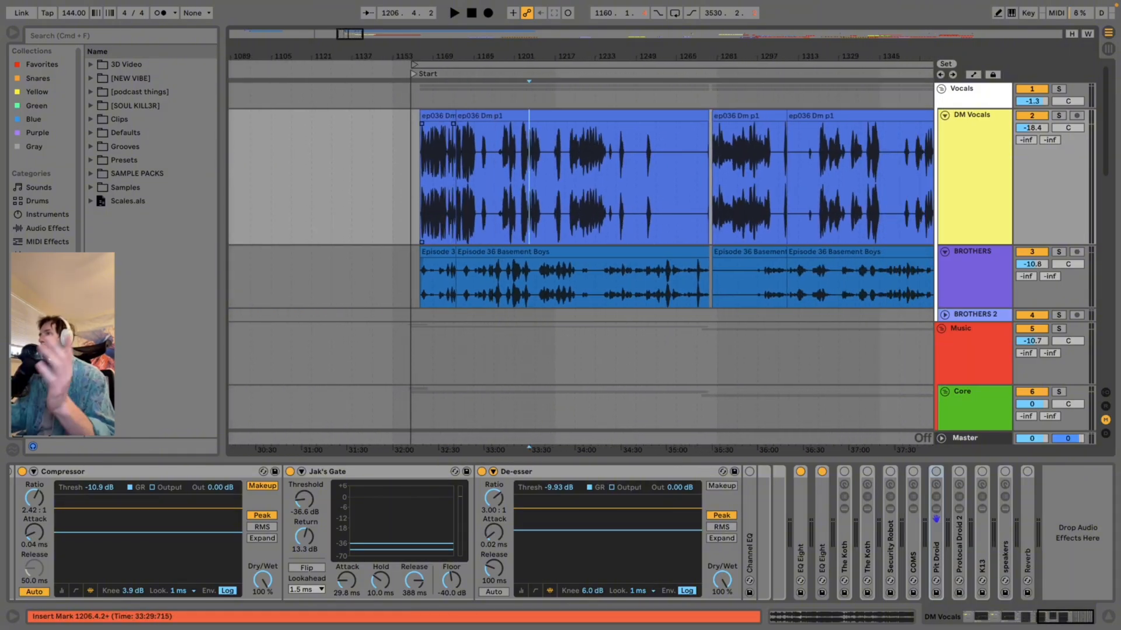
{"action": "left_click", "coordinate": [451, 175]}
{"action": "left_click_drag", "start_coordinate": [709, 57], "coordinate": [581, 100]}
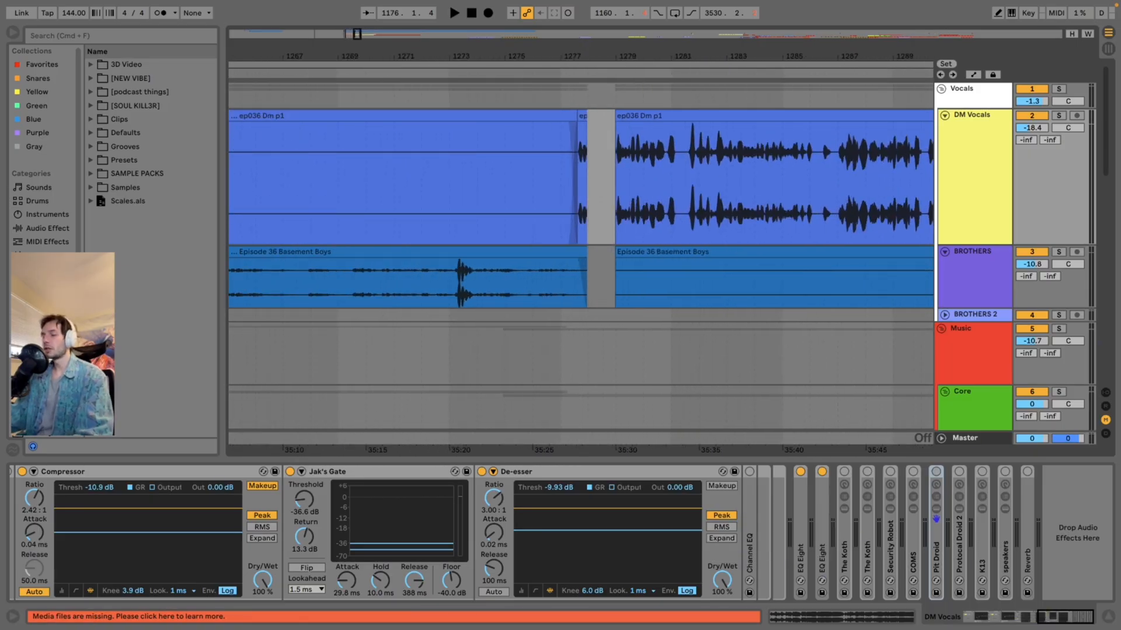
{"action": "key", "text": "super+z"}
Move all DM Vocals and BROTHERS clips after the gap together to 1177.4.3 and crossfade the DM Vocals join.
{"action": "left_click_drag", "start_coordinate": [478, 57], "coordinate": [922, 19]}
{"action": "left_click_drag", "start_coordinate": [465, 57], "coordinate": [466, 96]}
{"action": "left_click", "coordinate": [490, 116]}
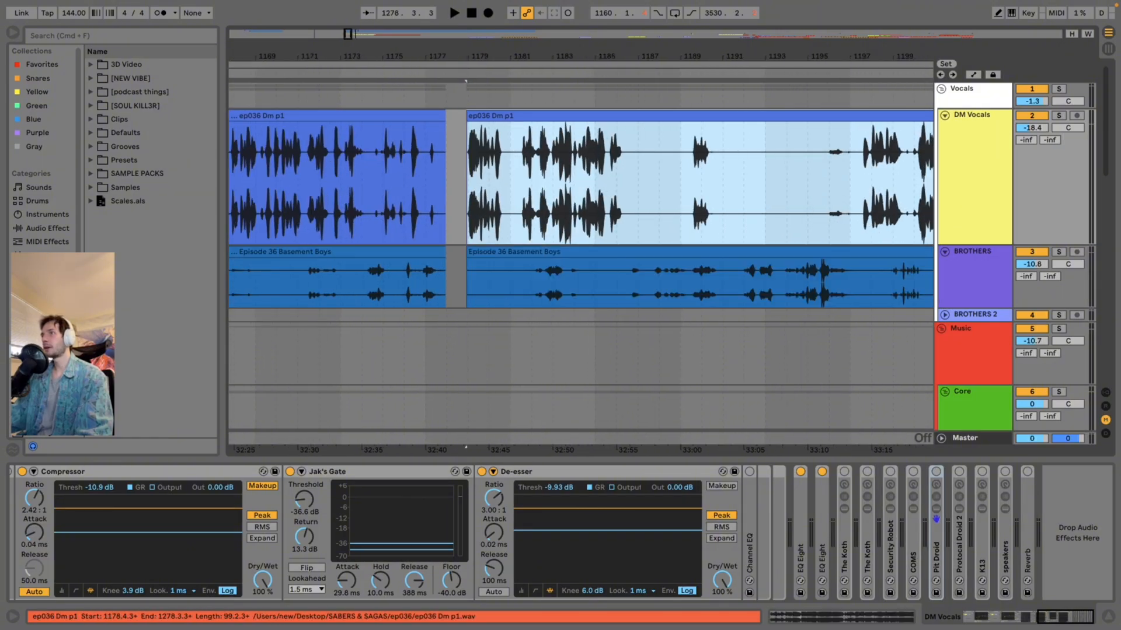
{"action": "left_click_drag", "start_coordinate": [667, 57], "coordinate": [537, 46]}
{"action": "left_click_drag", "start_coordinate": [613, 57], "coordinate": [479, 21]}
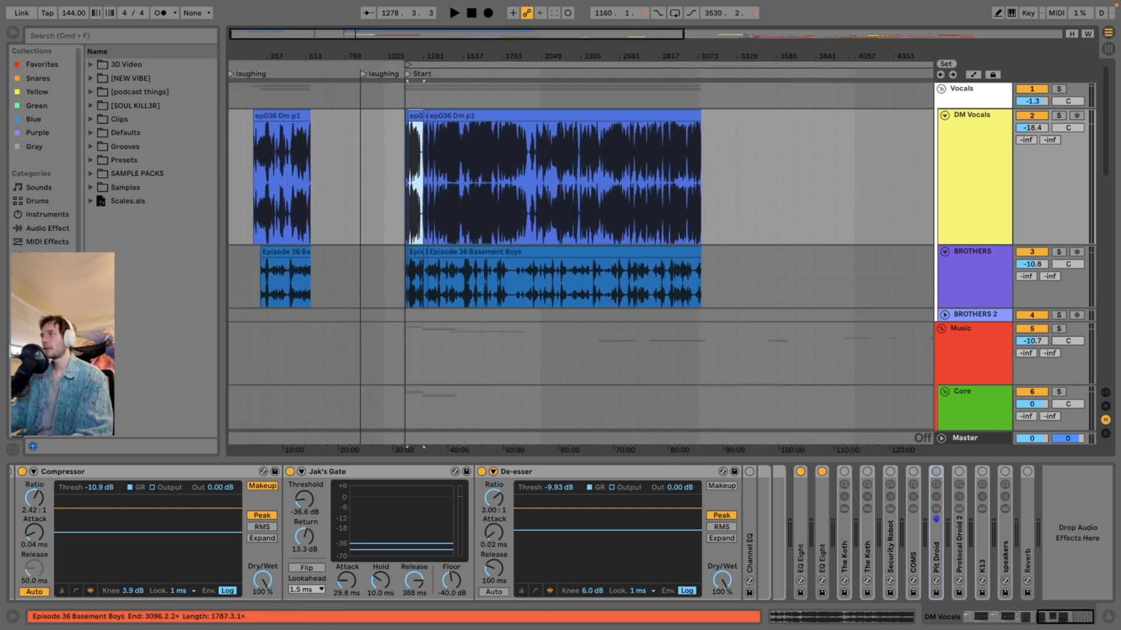
{"action": "left_click", "coordinate": [699, 252], "text": "shift"}
{"action": "left_click_drag", "start_coordinate": [405, 57], "coordinate": [289, 121]}
{"action": "left_click_drag", "start_coordinate": [588, 56], "coordinate": [588, 90]}
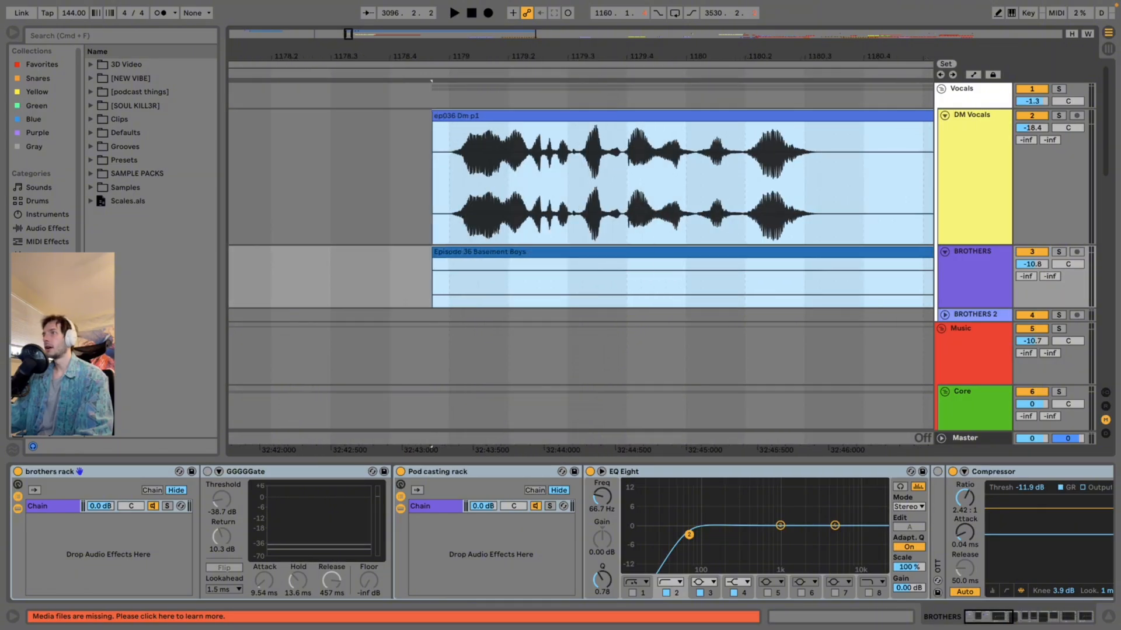
{"action": "left_click_drag", "start_coordinate": [509, 56], "coordinate": [638, 49]}
{"action": "left_click_drag", "start_coordinate": [637, 115], "coordinate": [505, 116]}
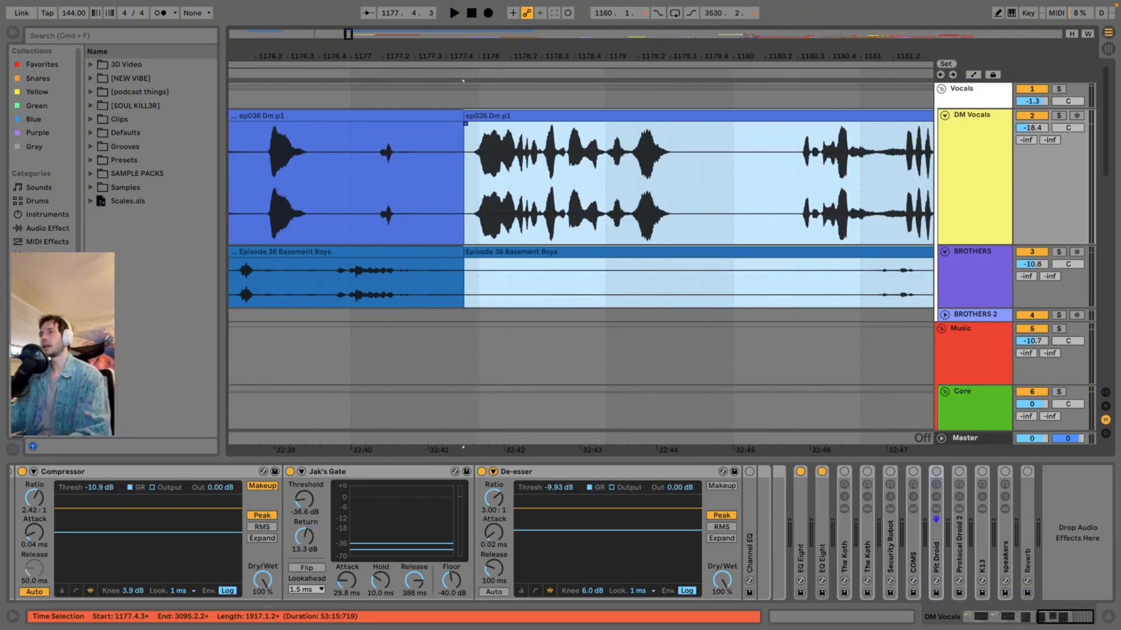
{"action": "left_click", "coordinate": [465, 124]}
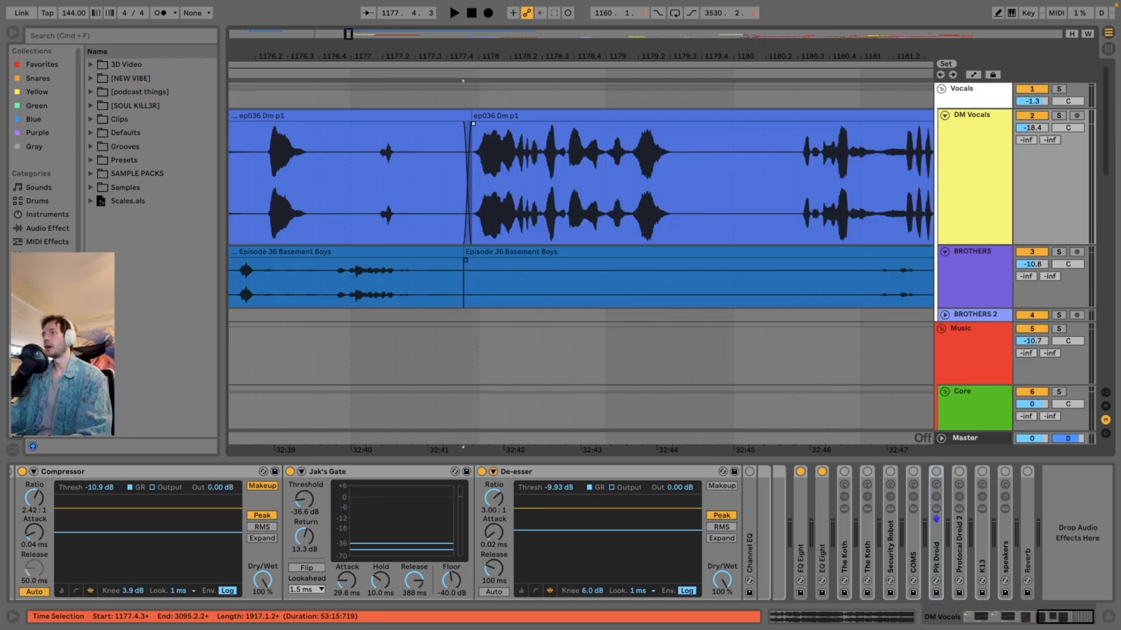
Crossfade the BROTHERS join near 1177.4 and play back the edit from 1176.4.4.
{"action": "left_click_drag", "start_coordinate": [465, 260], "coordinate": [481, 260]}
{"action": "left_click", "coordinate": [349, 181]}
{"action": "key", "text": "space"}
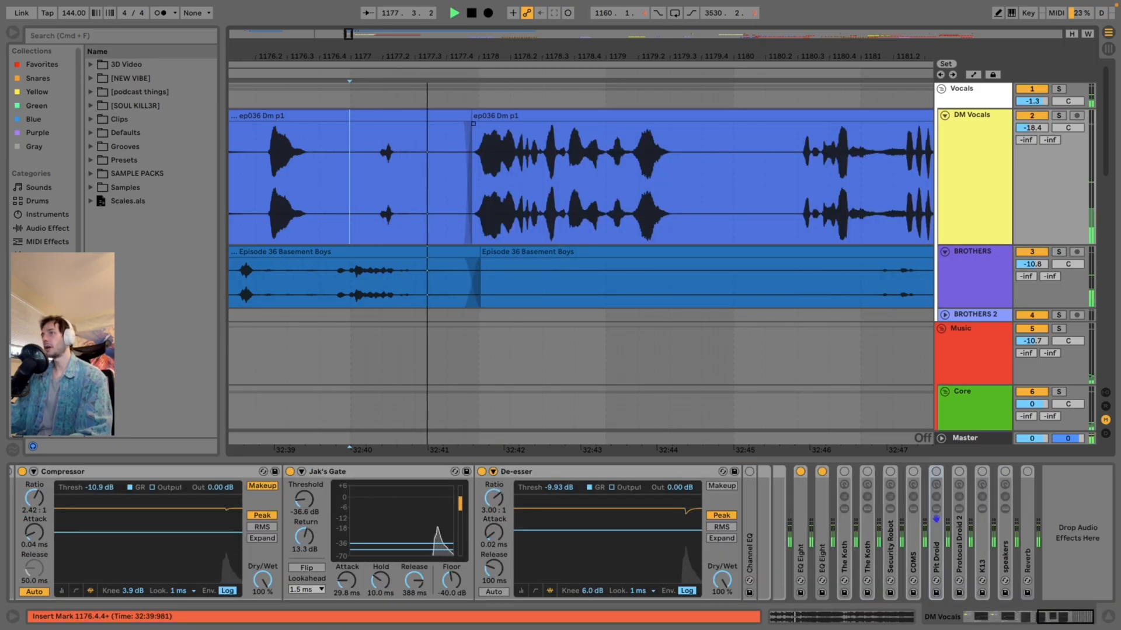
{"action": "key", "text": "space"}
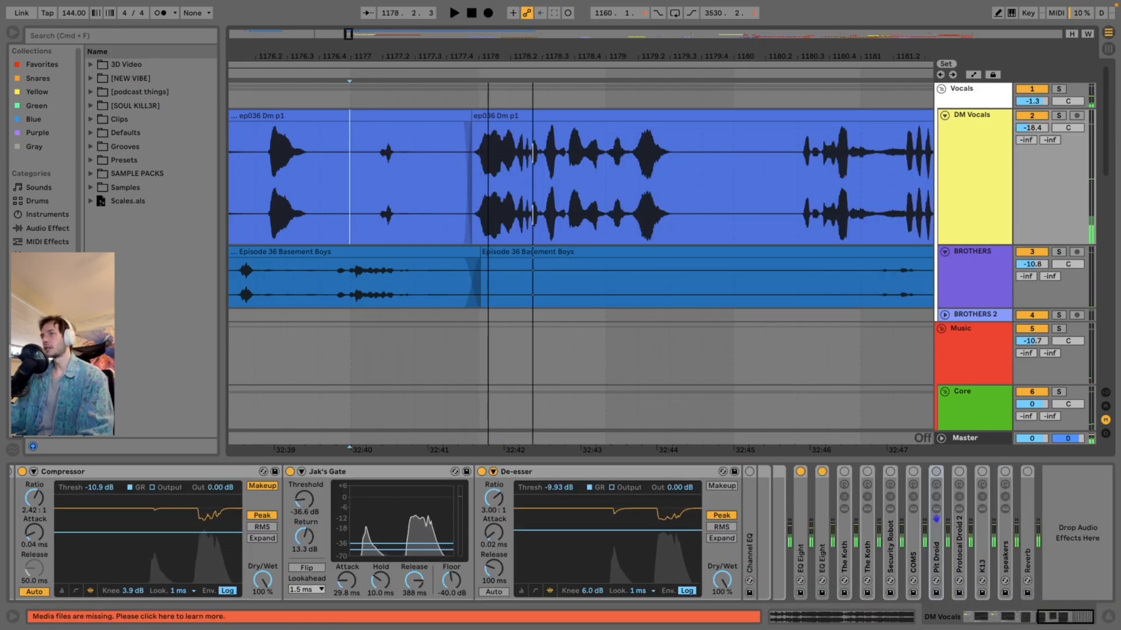
Listen to the BROTHERS passages near 1185.3 and 1186.3.4 between the DM Vocals phrases.
{"action": "left_click_drag", "start_coordinate": [488, 57], "coordinate": [458, 14]}
{"action": "left_click_drag", "start_coordinate": [426, 57], "coordinate": [651, 125]}
{"action": "left_click_drag", "start_coordinate": [504, 56], "coordinate": [614, 75]}
{"action": "left_click_drag", "start_coordinate": [545, 57], "coordinate": [545, 69]}
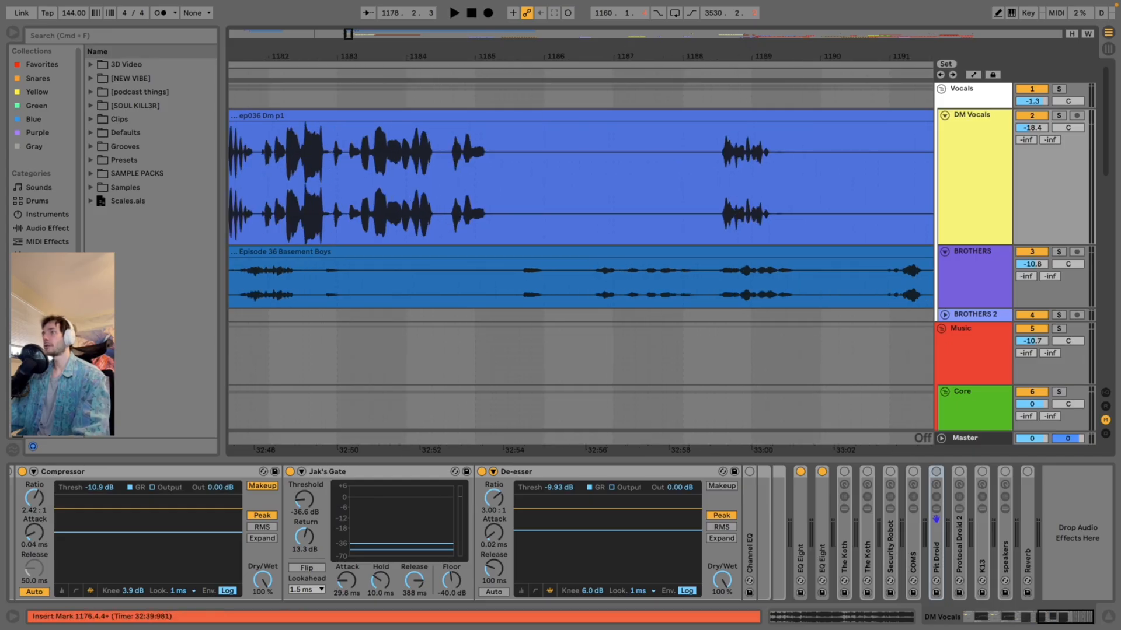
{"action": "left_click", "coordinate": [523, 283]}
{"action": "key", "text": "space"}
{"action": "left_click", "coordinate": [593, 283]}
{"action": "key", "text": "space"}
{"action": "key", "text": "space"}
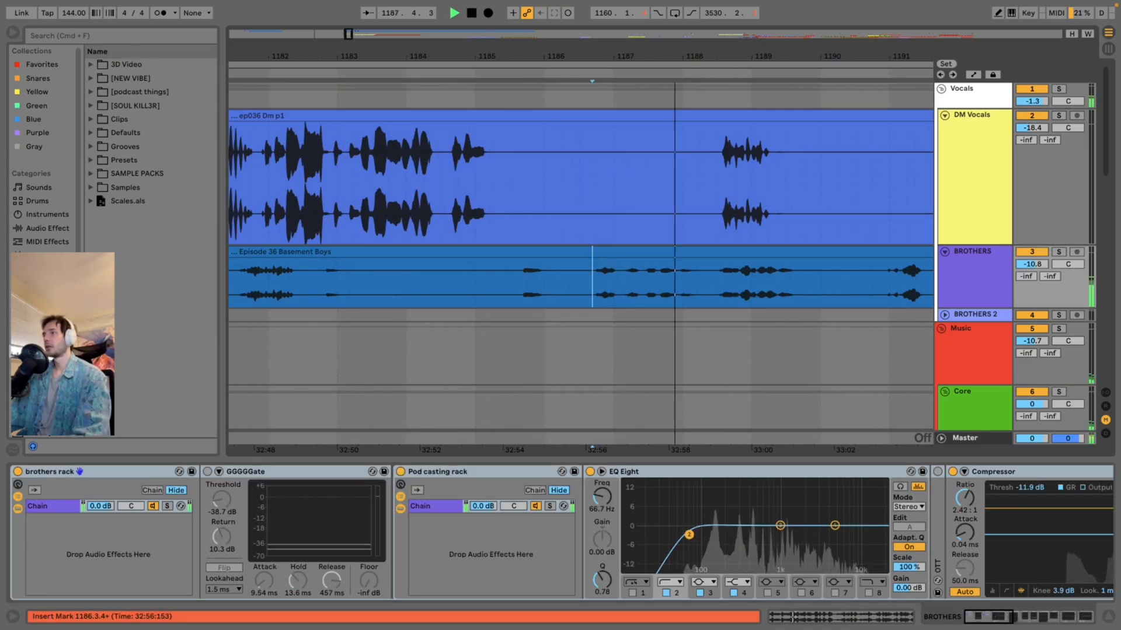
{"action": "key", "text": "space"}
Move the DM Vocals phrase at 1184.3 to about 1185.1 and the BROTHERS section from 1185.3.1 to 1186.2.1 one bar earlier.
{"action": "left_click", "coordinate": [560, 175]}
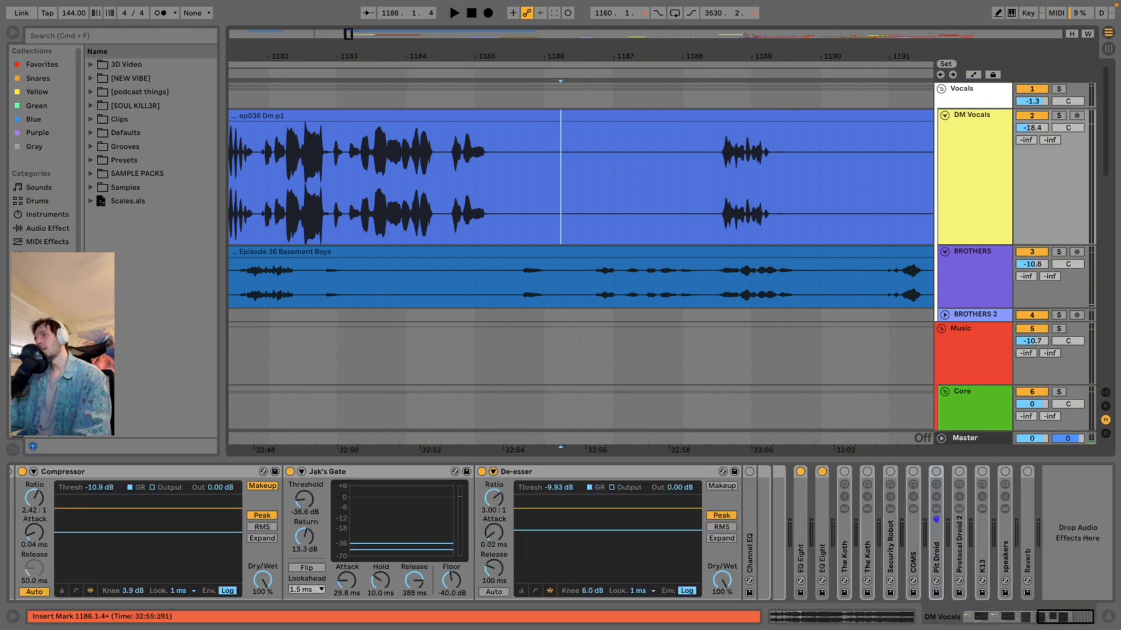
{"action": "left_click_drag", "start_coordinate": [445, 175], "coordinate": [503, 175]}
{"action": "left_click", "coordinate": [523, 283]}
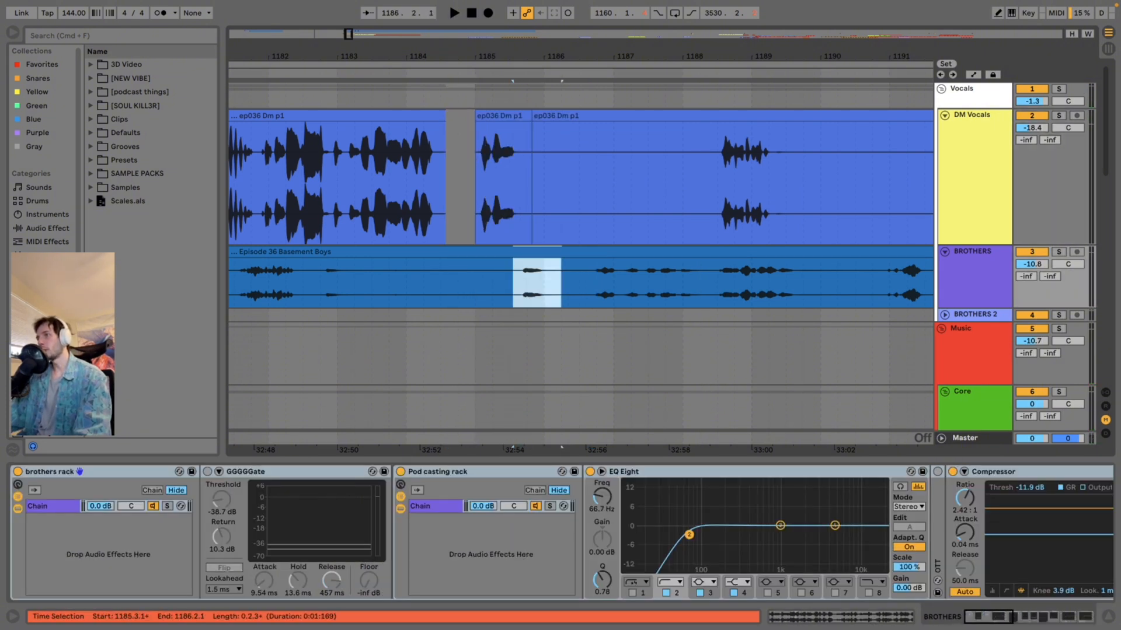
{"action": "left_click_drag", "start_coordinate": [537, 283], "coordinate": [467, 252]}
{"action": "left_click", "coordinate": [423, 175]}
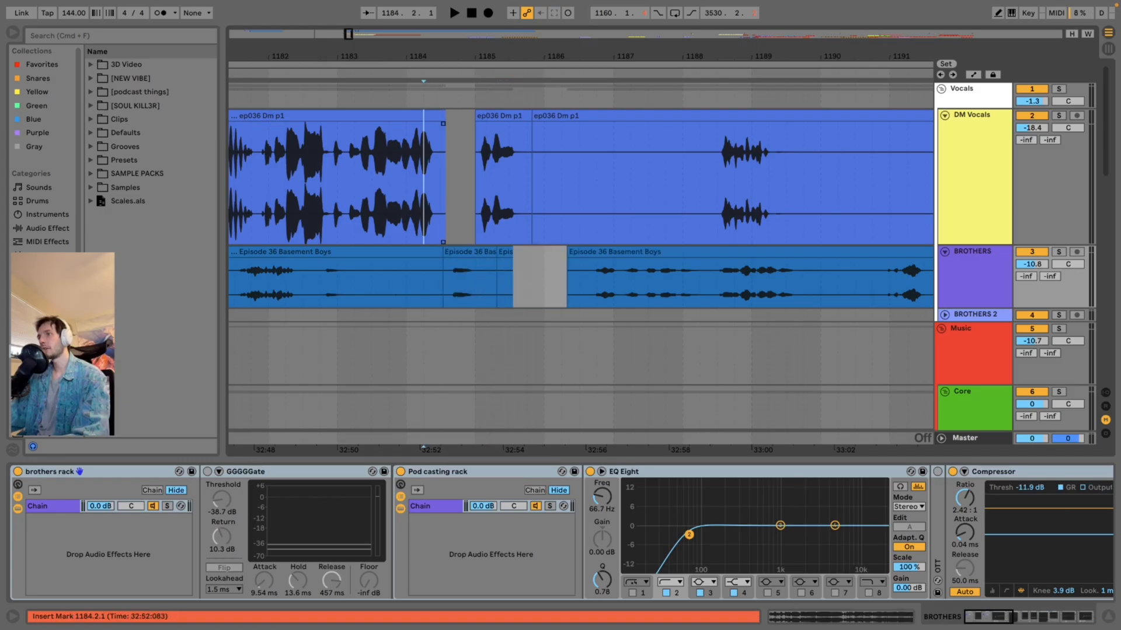
{"action": "key", "text": "space"}
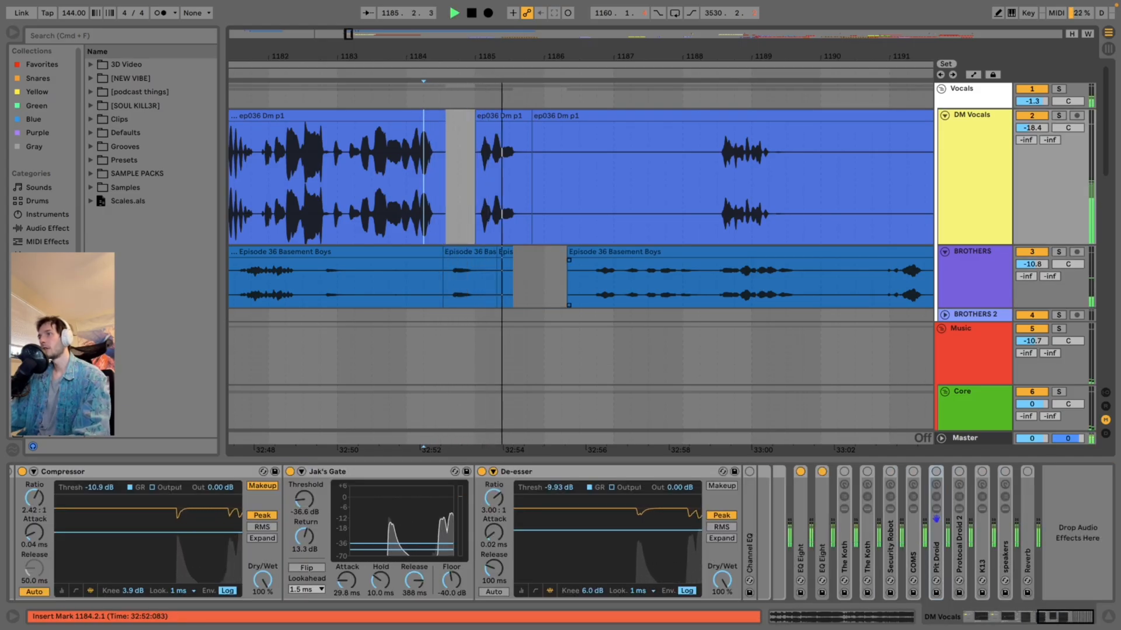
{"action": "key", "text": "space"}
Move the DM Vocals and BROTHERS section from 1186.3.4 to 1189.4.1 earlier, to 1185.3.4.
{"action": "left_click_drag", "start_coordinate": [592, 175], "coordinate": [807, 282]}
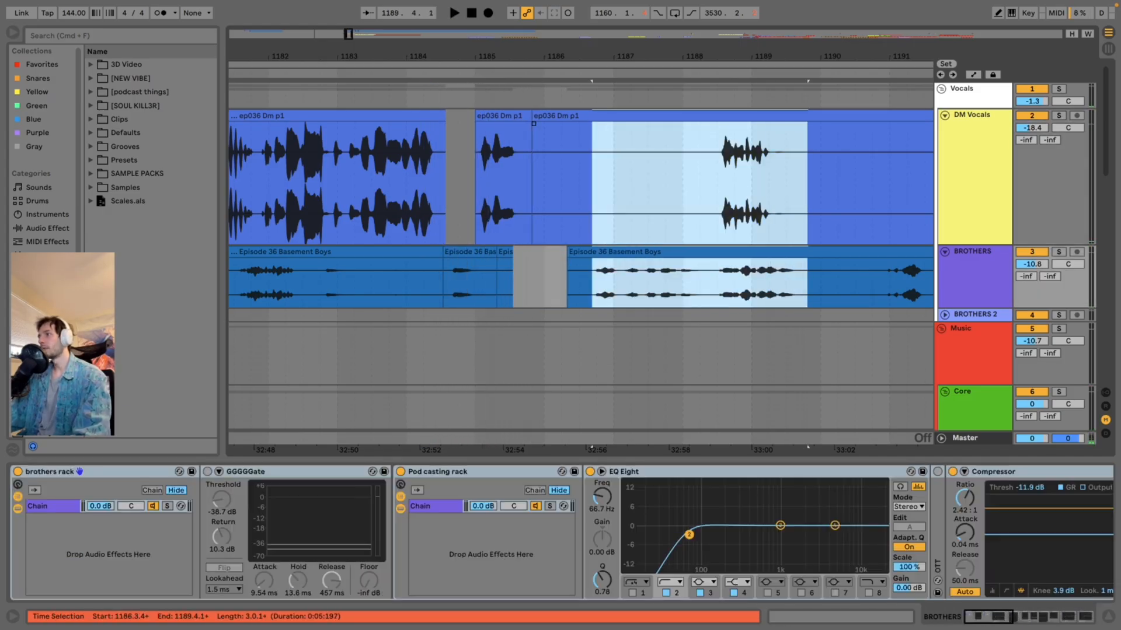
{"action": "left_click_drag", "start_coordinate": [718, 252], "coordinate": [649, 252]}
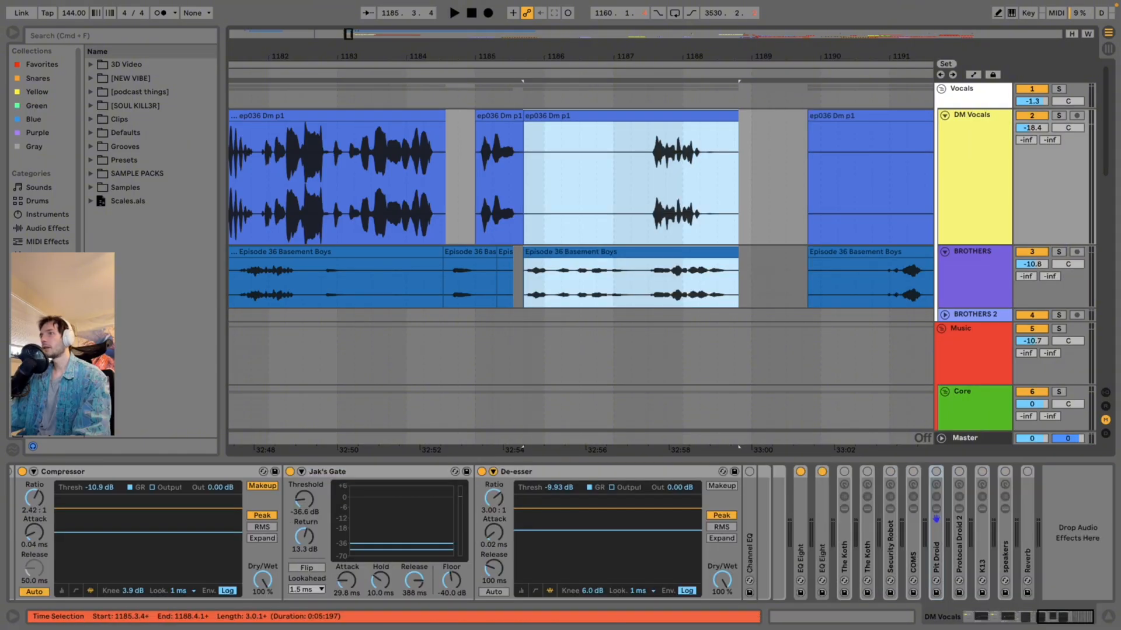
{"action": "left_click", "coordinate": [363, 175]}
{"action": "key", "text": "space"}
Move the DM Vocals and BROTHERS clips starting at 1189.4.1 to 1188.3.3 and crossfade the joins.
{"action": "left_click", "coordinate": [840, 116]}
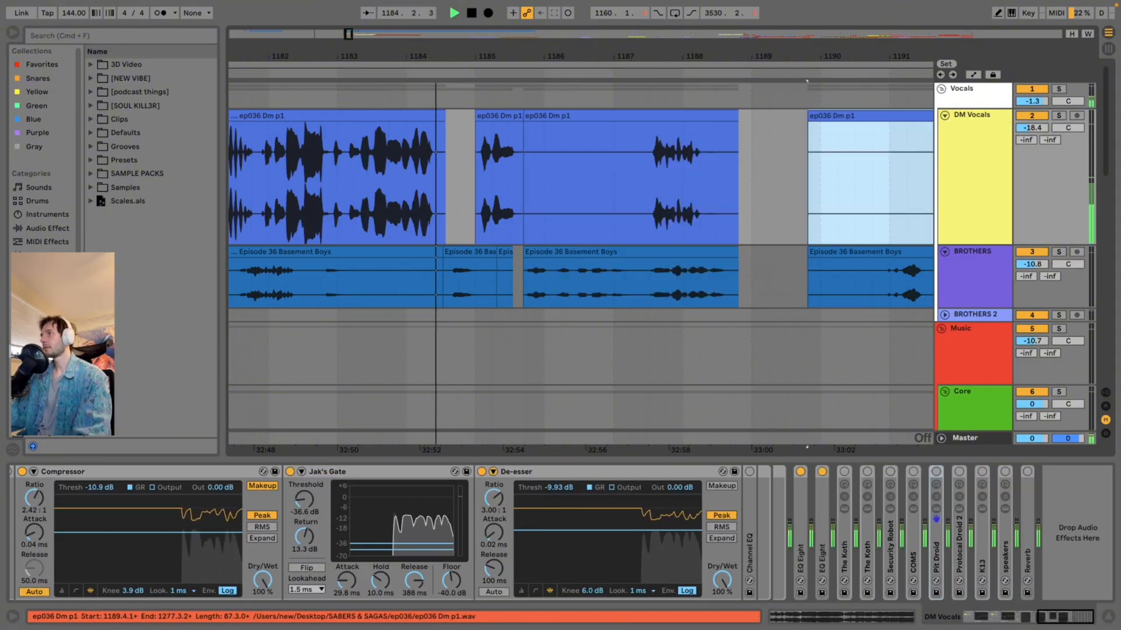
{"action": "left_click", "coordinate": [841, 252], "text": "shift"}
{"action": "left_click_drag", "start_coordinate": [841, 252], "coordinate": [762, 252]}
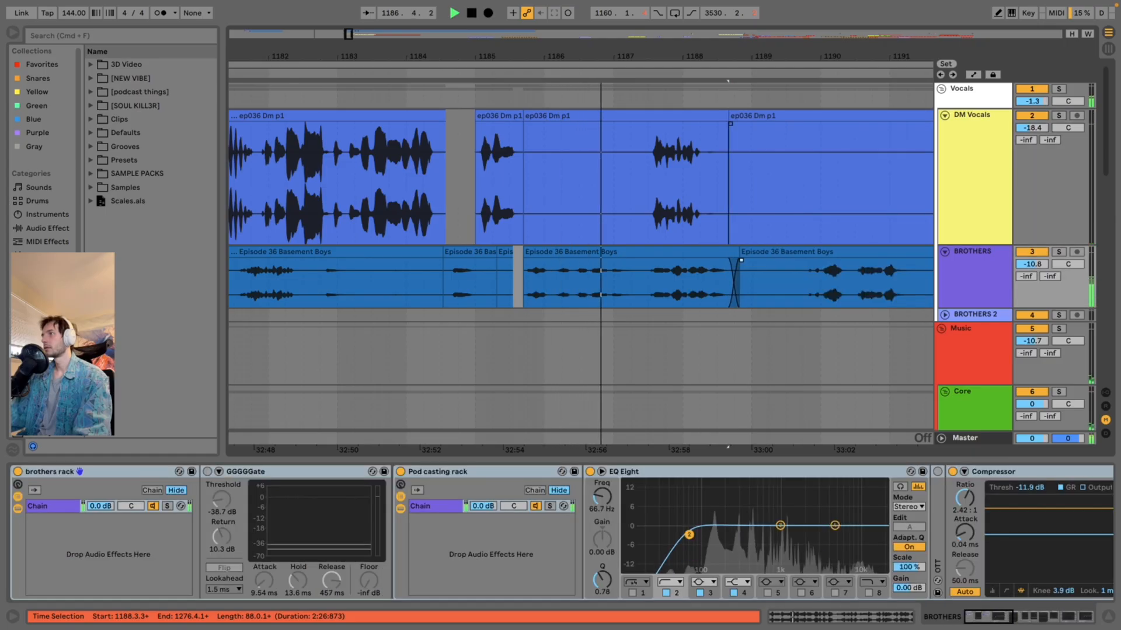
{"action": "left_click", "coordinate": [738, 123]}
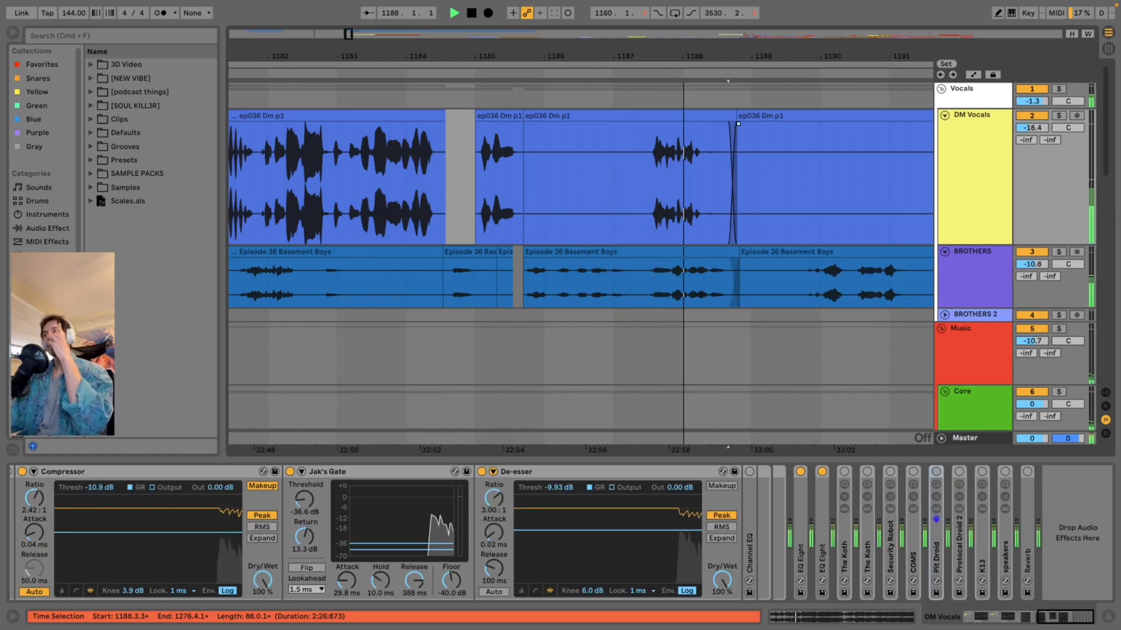
{"action": "key", "text": "space"}
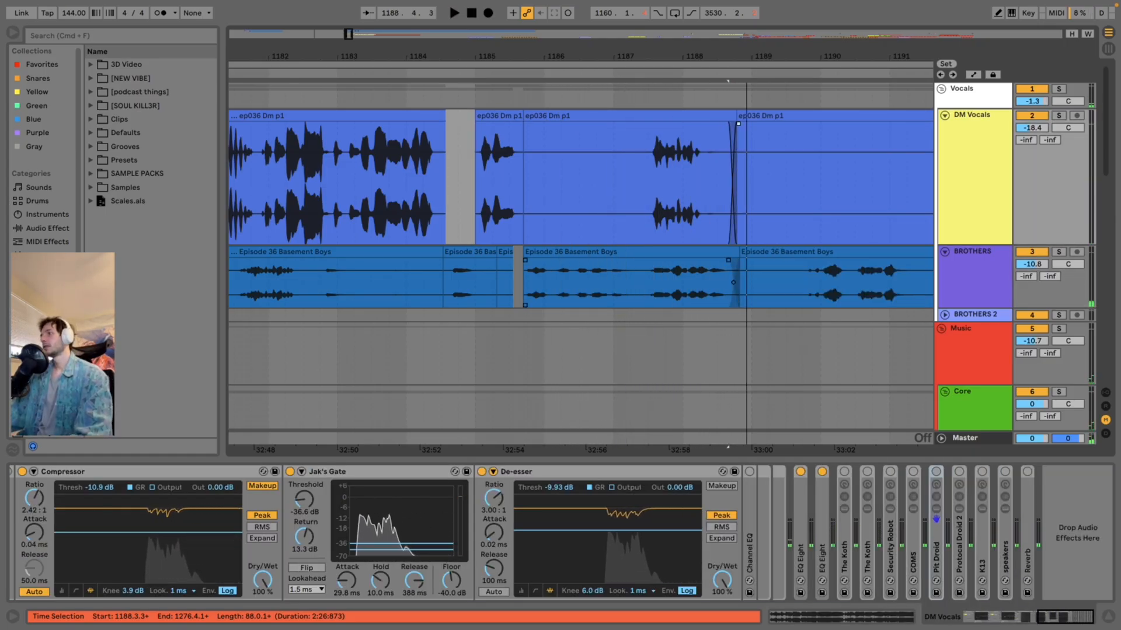
Shift the BROTHERS speech after 1187.2 about half a bar later and the DM Vocals phrase from 1186.4.3 to 1186.3.3.
{"action": "left_click_drag", "start_coordinate": [640, 283], "coordinate": [761, 283]}
{"action": "left_click_drag", "start_coordinate": [720, 253], "coordinate": [758, 253]}
{"action": "left_click", "coordinate": [605, 181]}
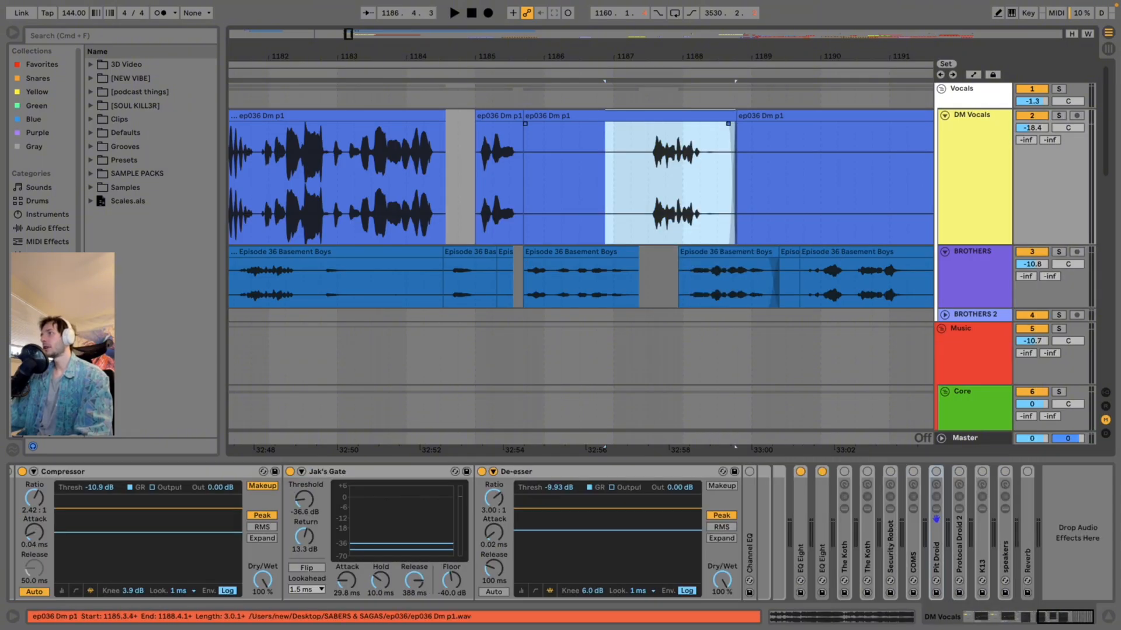
{"action": "left_click_drag", "start_coordinate": [633, 116], "coordinate": [616, 116]}
{"action": "left_click", "coordinate": [615, 169]}
{"action": "key", "text": "space"}
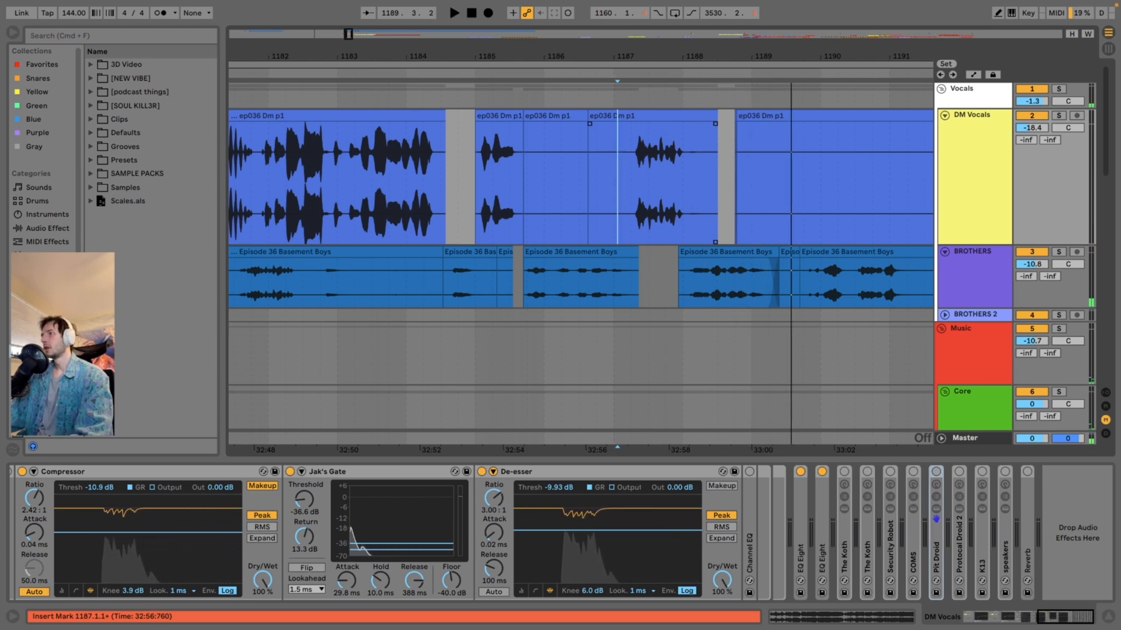
{"action": "key", "text": "space"}
Move the separated BROTHERS clip to about 1187.3 and the DM Vocals phrase to about 1186.2, and play them back.
{"action": "left_click_drag", "start_coordinate": [766, 274], "coordinate": [712, 252]}
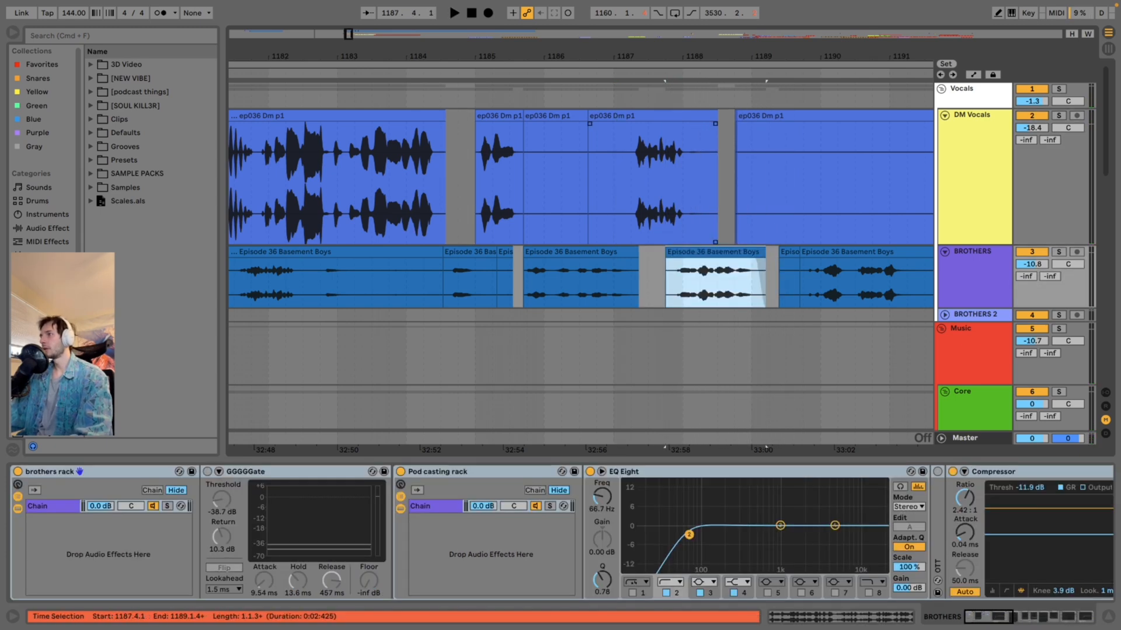
{"action": "left_click", "coordinate": [654, 116]}
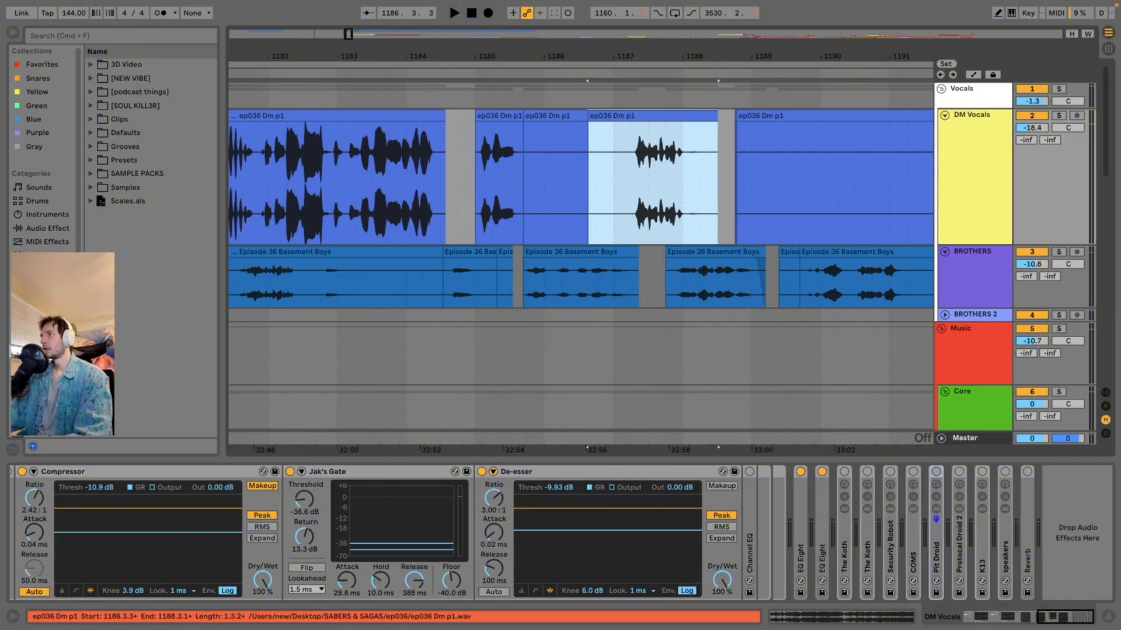
{"action": "left_click_drag", "start_coordinate": [654, 115], "coordinate": [632, 116]}
{"action": "left_click_drag", "start_coordinate": [714, 252], "coordinate": [696, 252]}
{"action": "left_click", "coordinate": [585, 187]}
{"action": "key", "text": "space"}
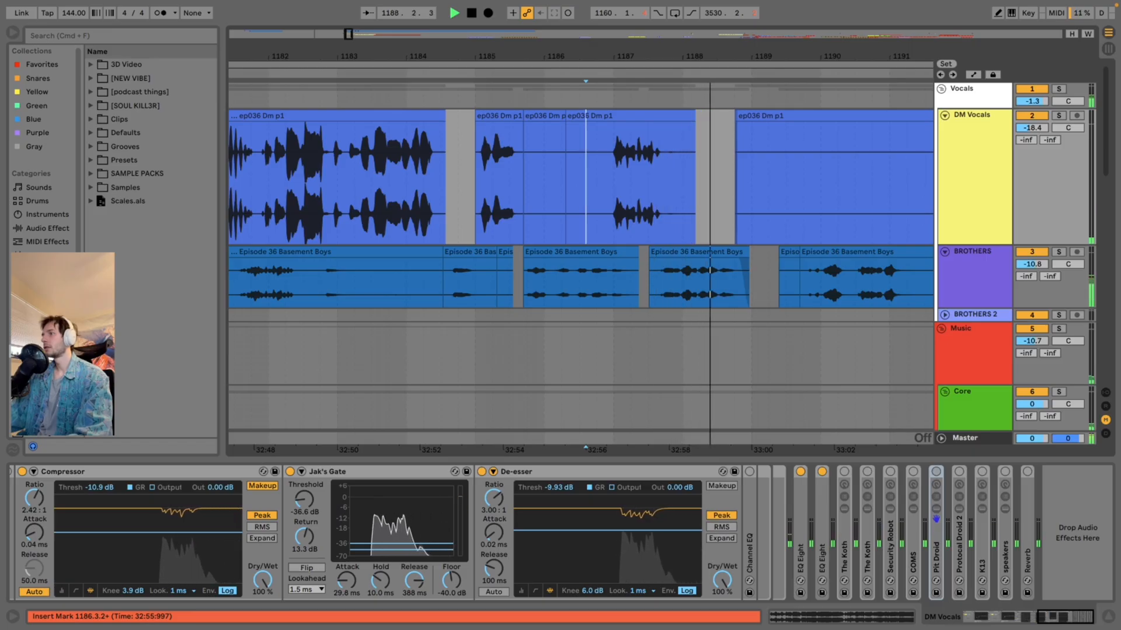
{"action": "key", "text": "space"}
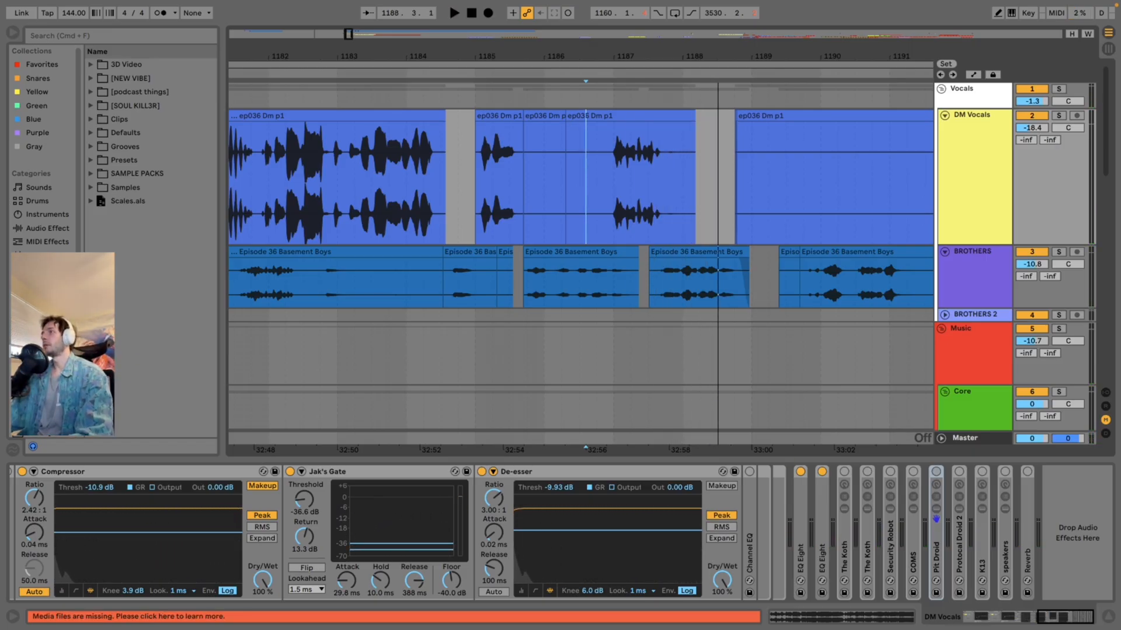
Add a locator at 1187.2.2 named "add music".
{"action": "key", "text": "minus"}
{"action": "key", "text": "minus"}
{"action": "key", "text": "minus"}
{"action": "key", "text": "minus"}
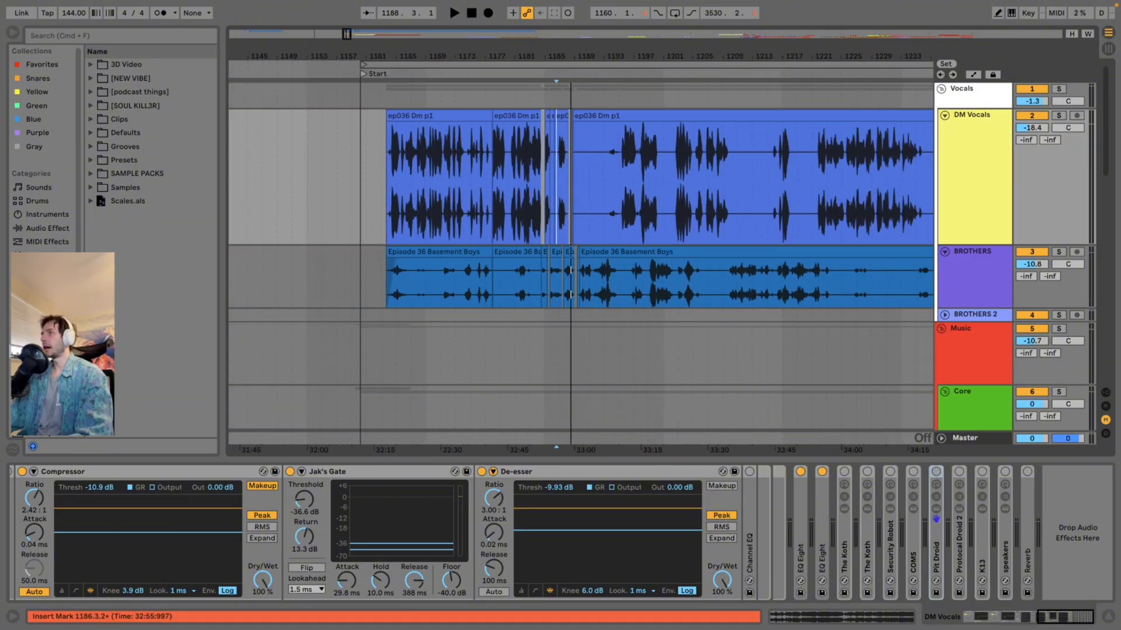
{"action": "key", "text": "minus"}
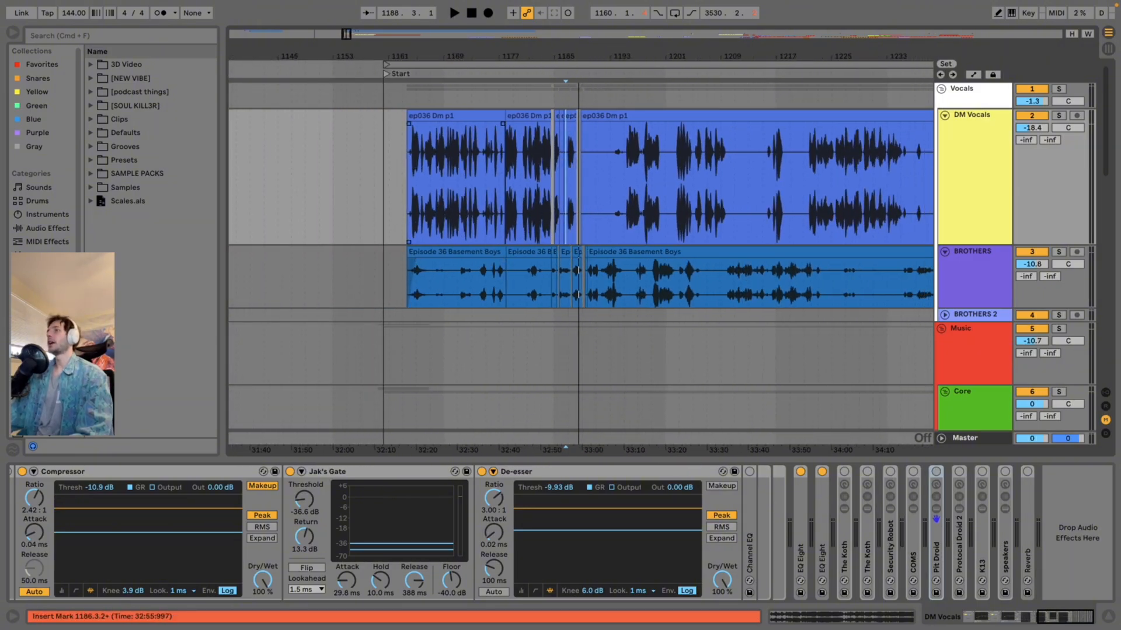
{"action": "right_click", "coordinate": [571, 74]}
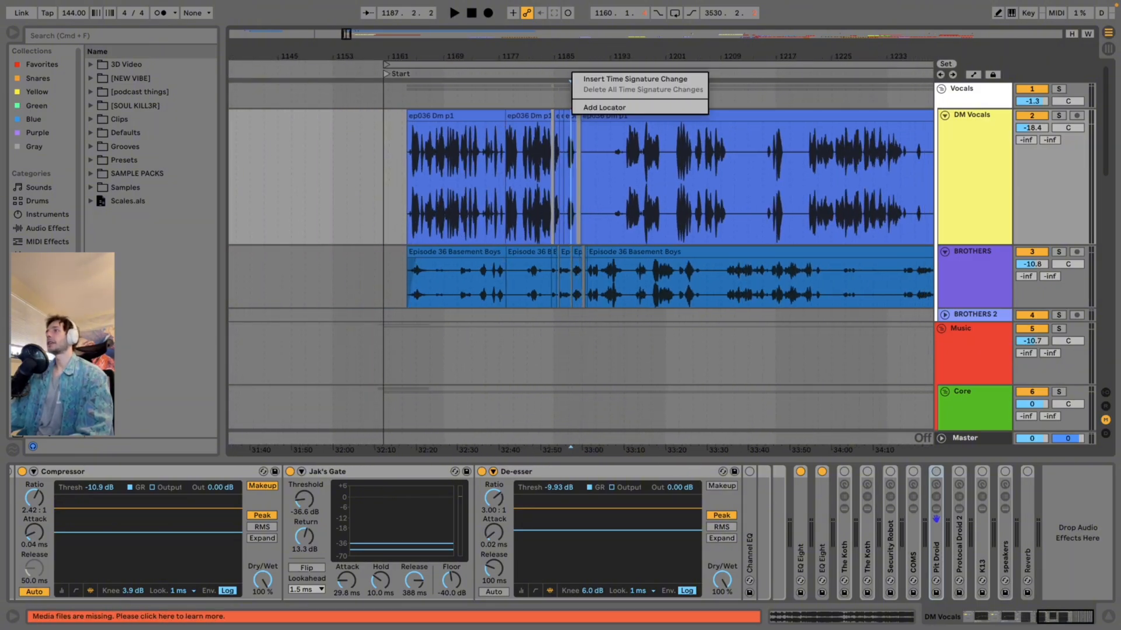
{"action": "left_click", "coordinate": [604, 108]}
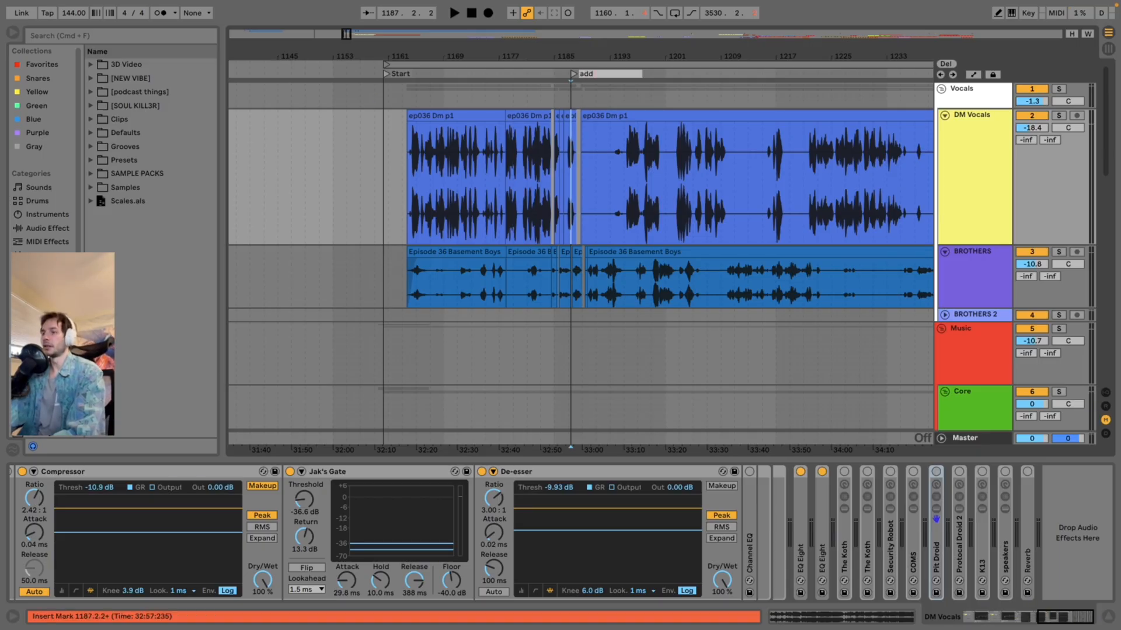
{"action": "key", "text": "Return"}
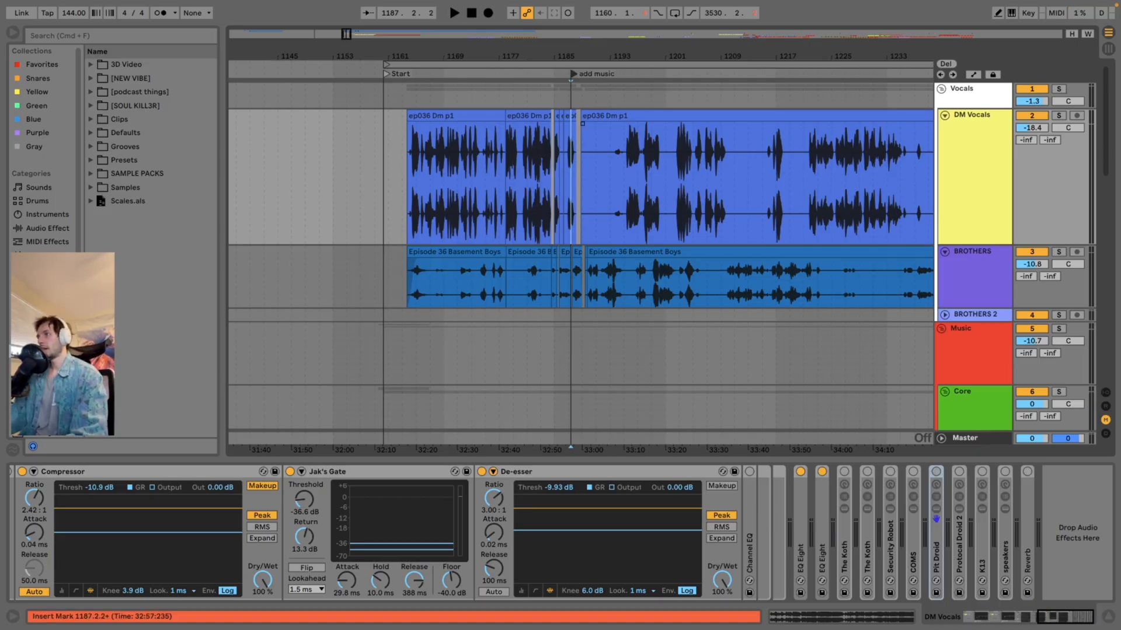
Examine the music tracks and the clips they hold around and after the "add music" locator.
{"action": "scroll", "coordinate": [636, 187], "scroll_direction": "down", "scroll_amount": 5}
{"action": "scroll", "coordinate": [637, 187], "scroll_direction": "up", "scroll_amount": 5}
{"action": "left_click_drag", "start_coordinate": [636, 57], "coordinate": [590, 51]}
{"action": "scroll", "coordinate": [584, 257], "scroll_direction": "down", "scroll_amount": 5}
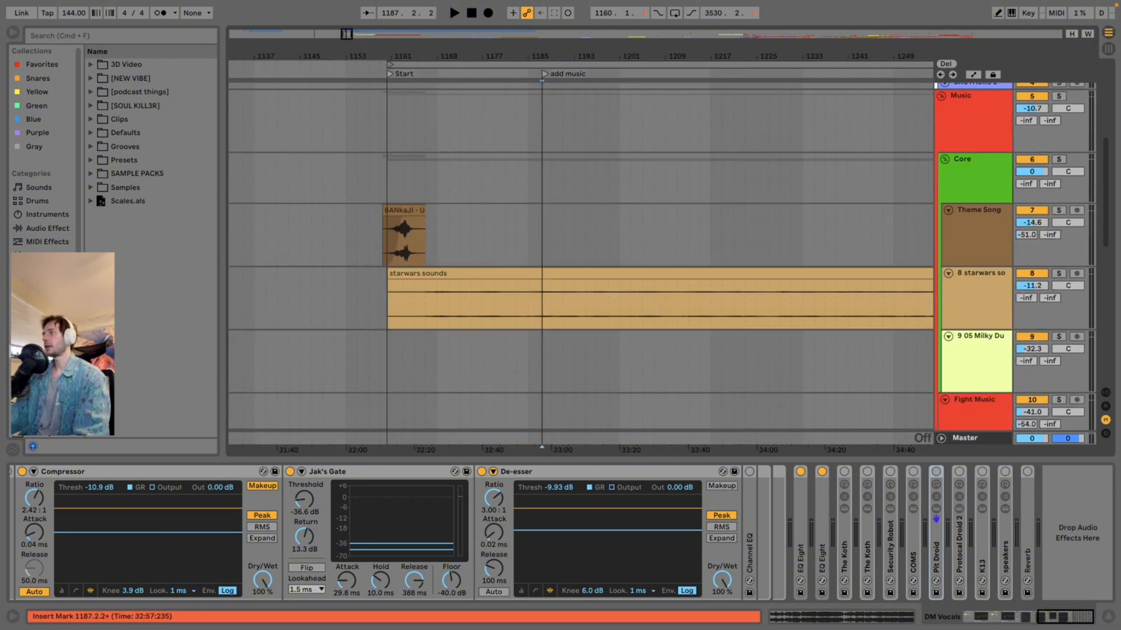
{"action": "scroll", "coordinate": [584, 257], "scroll_direction": "down", "scroll_amount": 2}
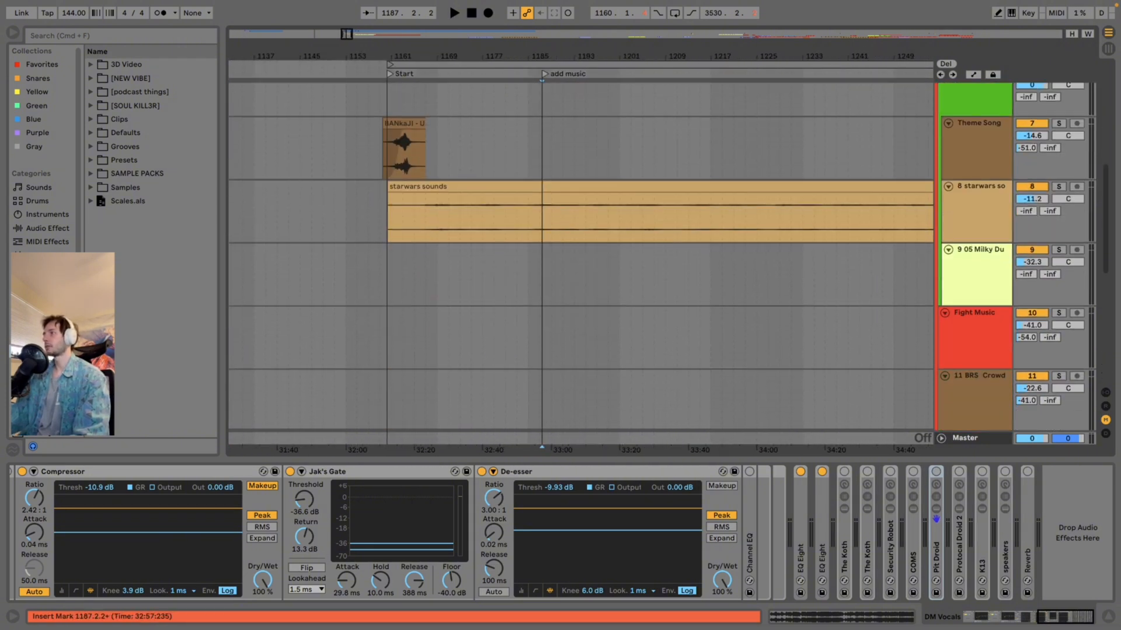
{"action": "scroll", "coordinate": [583, 256], "scroll_direction": "up", "scroll_amount": 3}
{"action": "left_click_drag", "start_coordinate": [557, 56], "coordinate": [456, 32]}
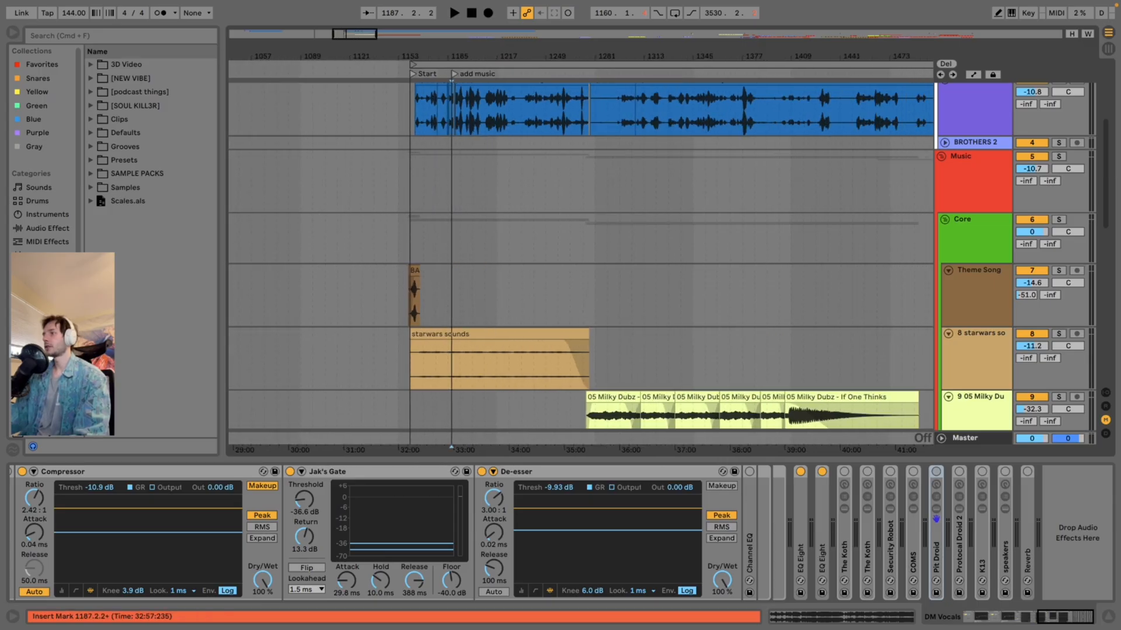
{"action": "scroll", "coordinate": [695, 283], "scroll_direction": "down", "scroll_amount": 3}
{"action": "left_click", "coordinate": [895, 320]}
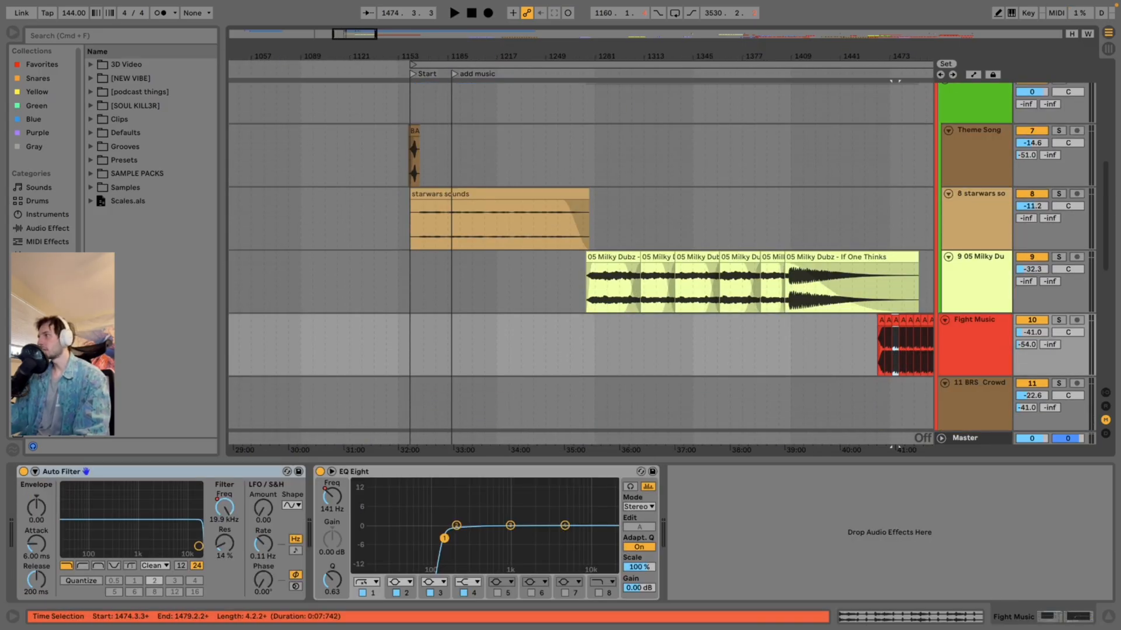
Solo the Milky Dubz track and audition its music at several points.
{"action": "left_click", "coordinate": [675, 222]}
{"action": "key", "text": "space"}
{"action": "key", "text": "space"}
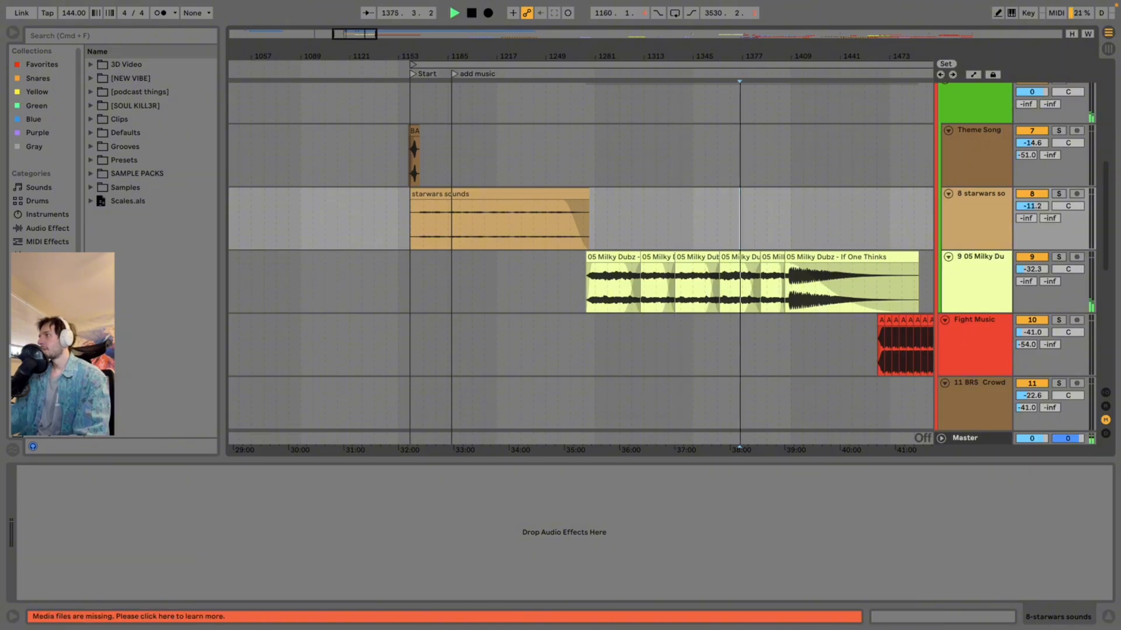
{"action": "left_click", "coordinate": [1058, 257]}
{"action": "key", "text": "space"}
{"action": "left_click", "coordinate": [775, 286]}
{"action": "key", "text": "space"}
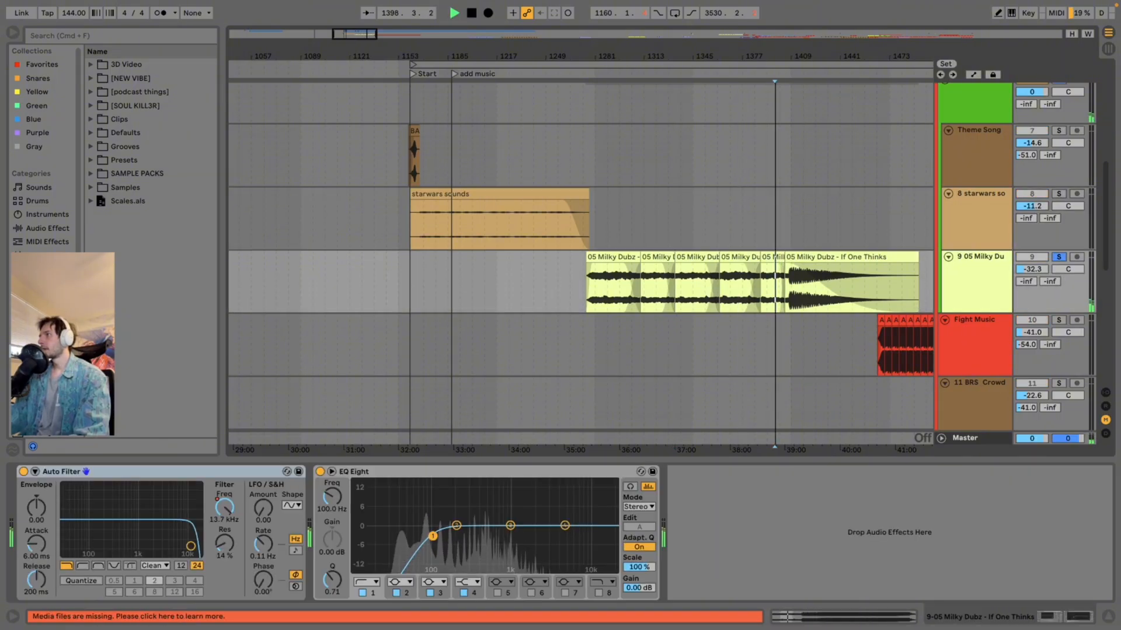
{"action": "key", "text": "space"}
Audition the Fight Music track at several points from bar 1537 to about bar 1716, with the track soloed.
{"action": "scroll", "coordinate": [775, 286], "scroll_direction": "right", "scroll_amount": 8}
{"action": "left_click", "coordinate": [520, 347]}
{"action": "key", "text": "space"}
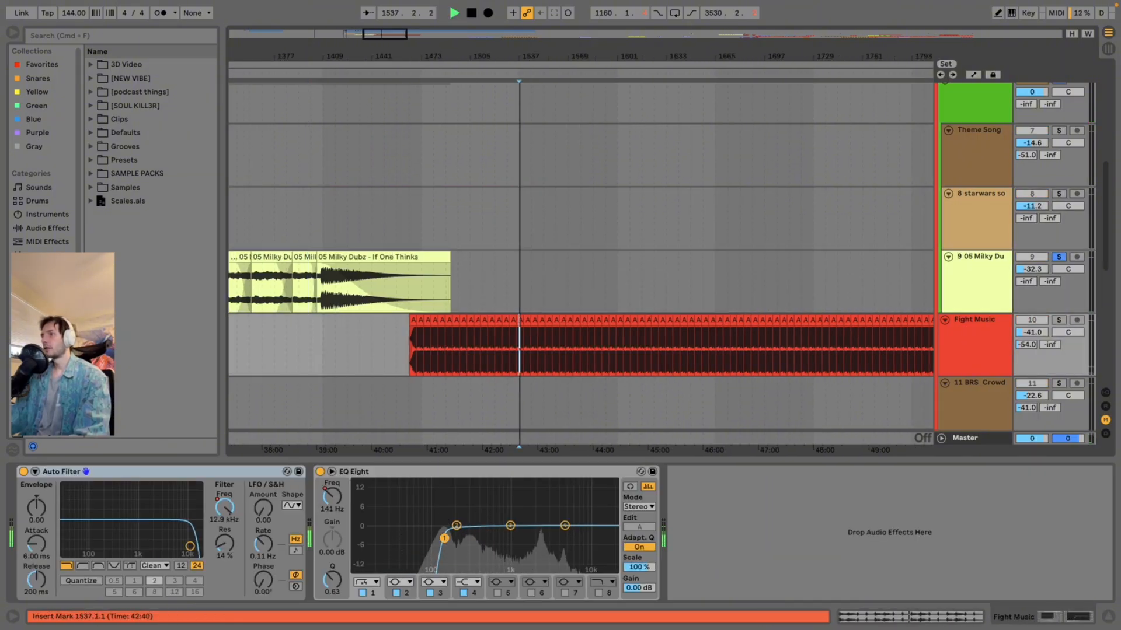
{"action": "key", "text": "space"}
{"action": "left_click", "coordinate": [593, 347]}
{"action": "key", "text": "space"}
{"action": "key", "text": "space"}
{"action": "left_click", "coordinate": [734, 347]}
{"action": "key", "text": "space"}
{"action": "left_click", "coordinate": [795, 344]}
{"action": "key", "text": "space"}
{"action": "key", "text": "space"}
{"action": "left_click", "coordinate": [795, 287]}
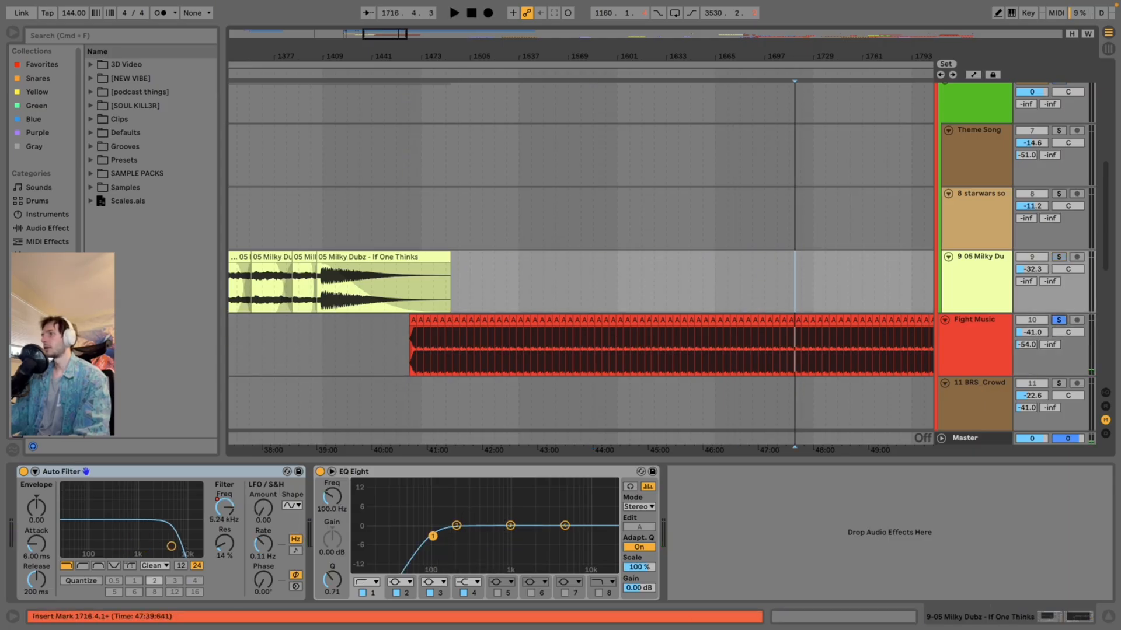
Listen to the Fight Music at 1594.1.1 and review the layout of the whole arrangement.
{"action": "left_click", "coordinate": [607, 346]}
{"action": "key", "text": "space"}
{"action": "key", "text": "minus"}
{"action": "key", "text": "minus"}
{"action": "key", "text": "minus"}
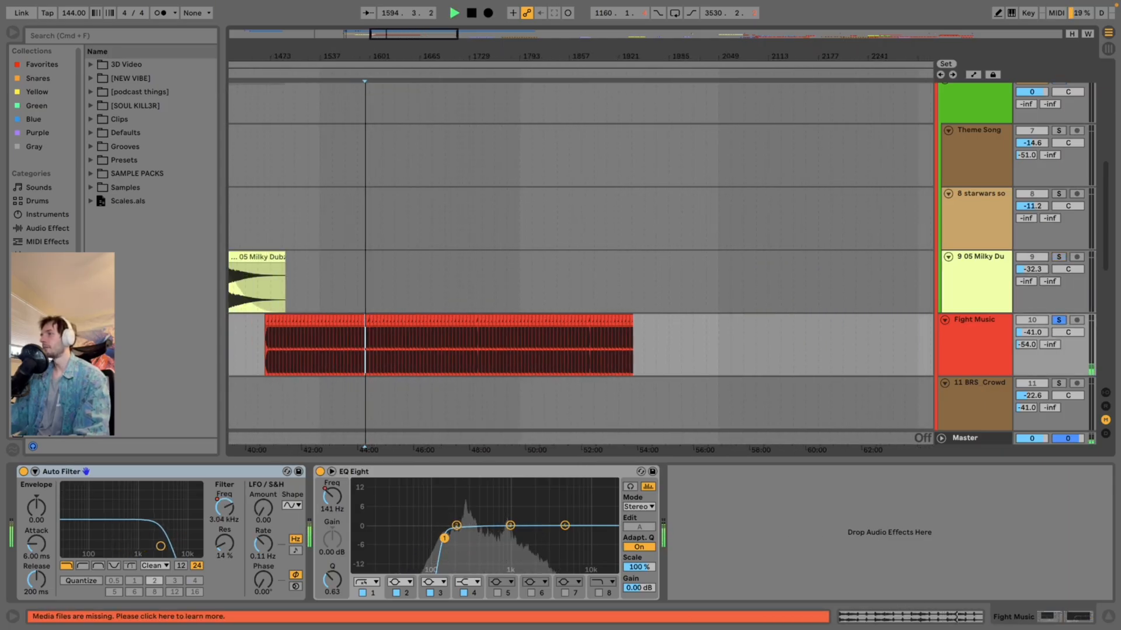
{"action": "key", "text": "minus"}
{"action": "key", "text": "minus"}
{"action": "key", "text": "space"}
{"action": "scroll", "coordinate": [580, 257], "scroll_direction": "up", "scroll_amount": 6}
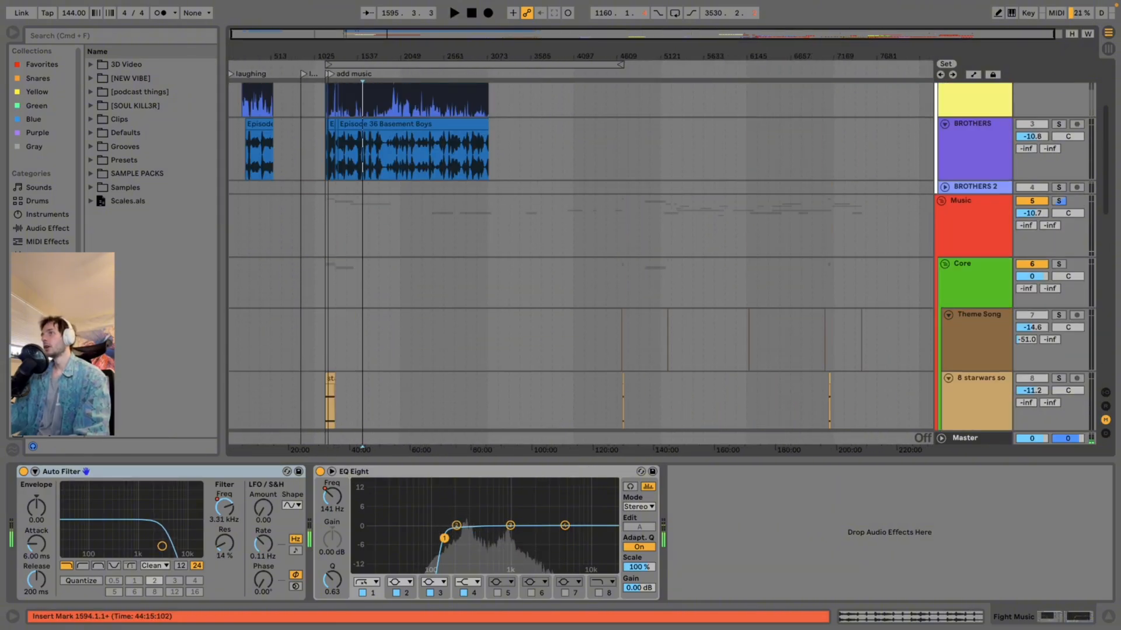
Review the DM Vocals and BROTHERS clips from around bar 1594 back to the start of the arrangement.
{"action": "key", "text": "plus"}
{"action": "key", "text": "plus"}
{"action": "key", "text": "plus"}
{"action": "key", "text": "plus"}
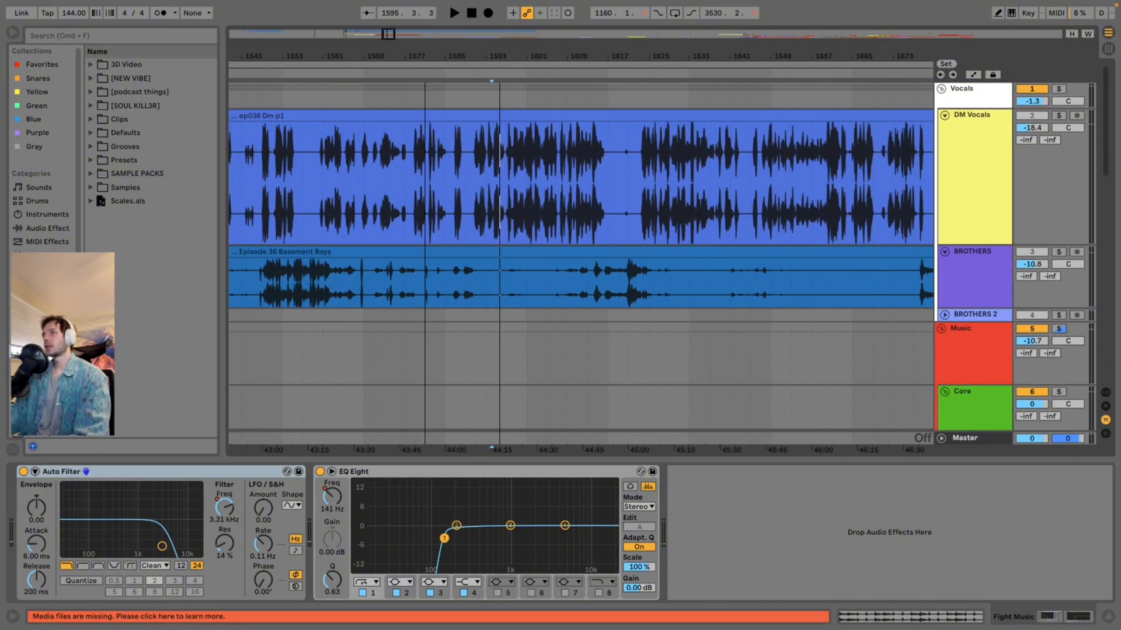
{"action": "scroll", "coordinate": [580, 257], "scroll_direction": "left", "scroll_amount": 7}
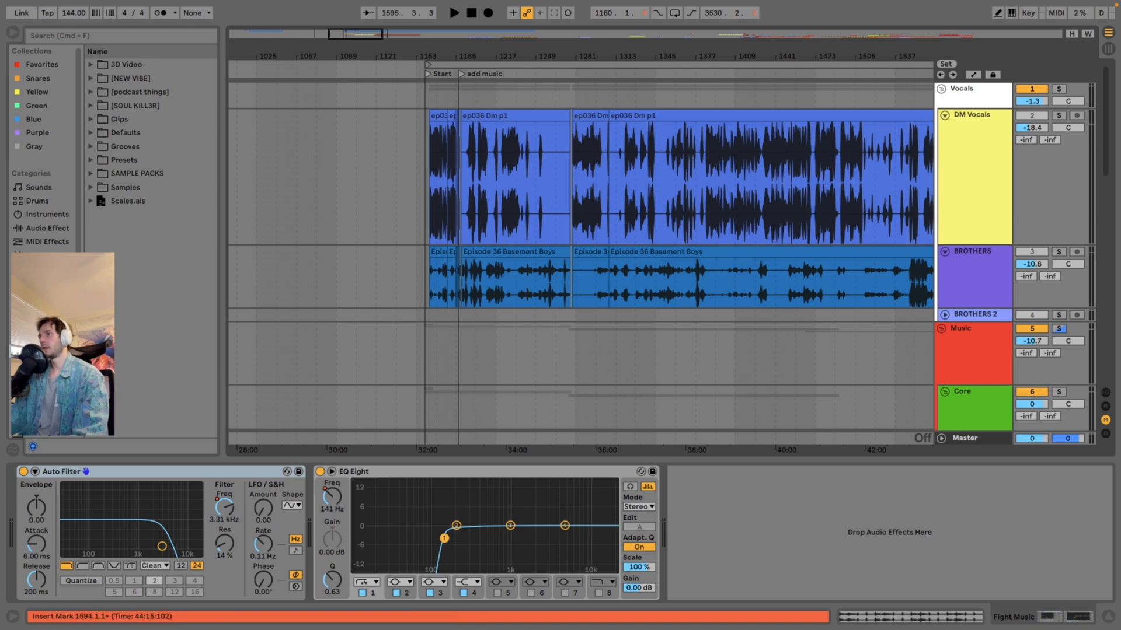
{"action": "scroll", "coordinate": [581, 257], "scroll_direction": "down", "scroll_amount": 10}
{"action": "scroll", "coordinate": [581, 257], "scroll_direction": "up", "scroll_amount": 10}
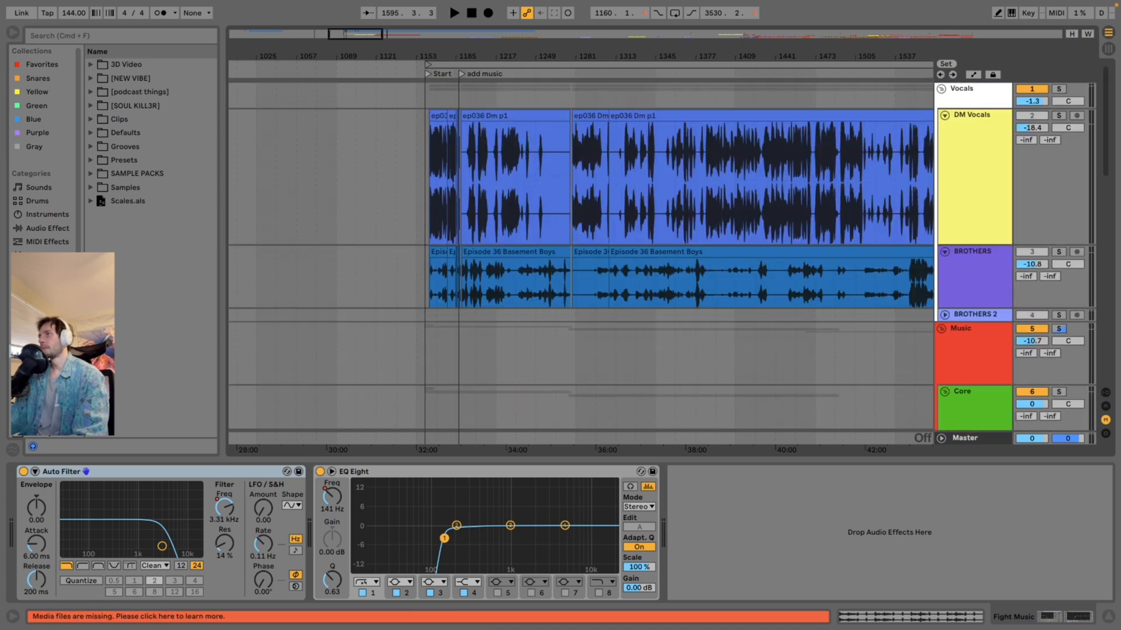
{"action": "left_click_drag", "start_coordinate": [640, 56], "coordinate": [502, 10]}
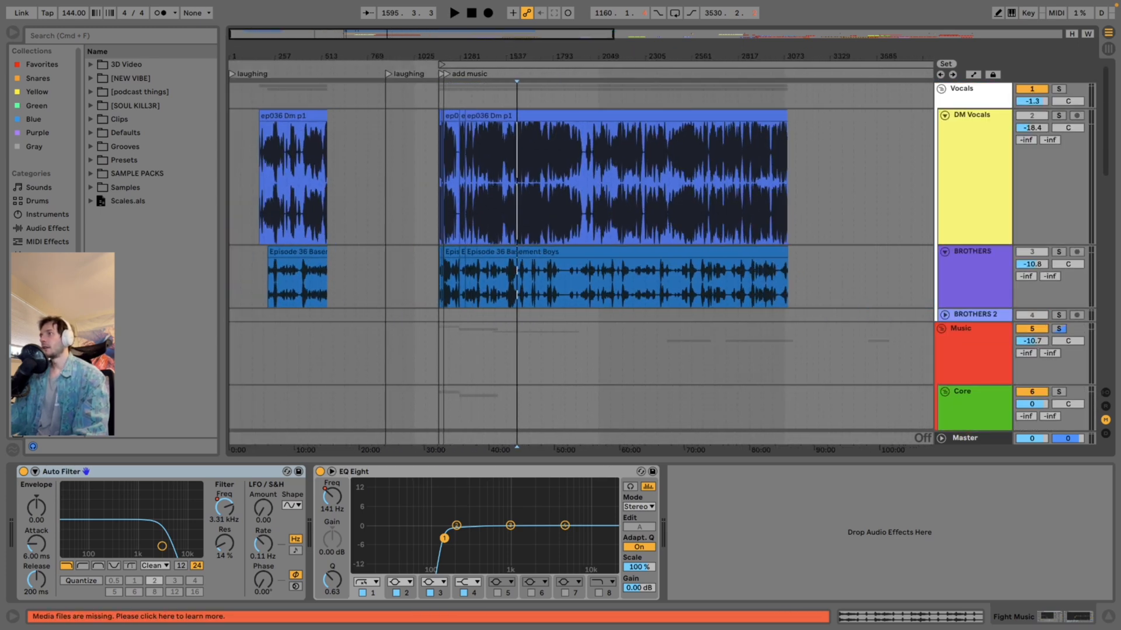
Copy the short DM Vocals phrase spanning 335.1.1 to 336.2.3.
{"action": "left_click_drag", "start_coordinate": [289, 57], "coordinate": [289, 164]}
{"action": "left_click_drag", "start_coordinate": [373, 175], "coordinate": [403, 175]}
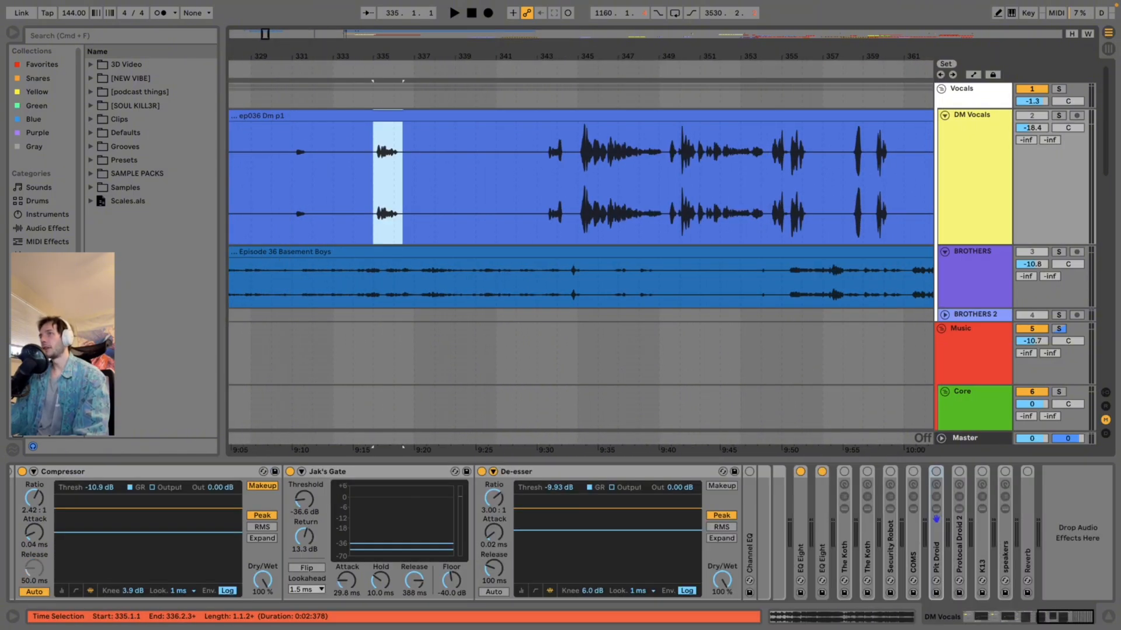
{"action": "left_click_drag", "start_coordinate": [656, 57], "coordinate": [410, 5]}
{"action": "left_click_drag", "start_coordinate": [589, 56], "coordinate": [419, 32]}
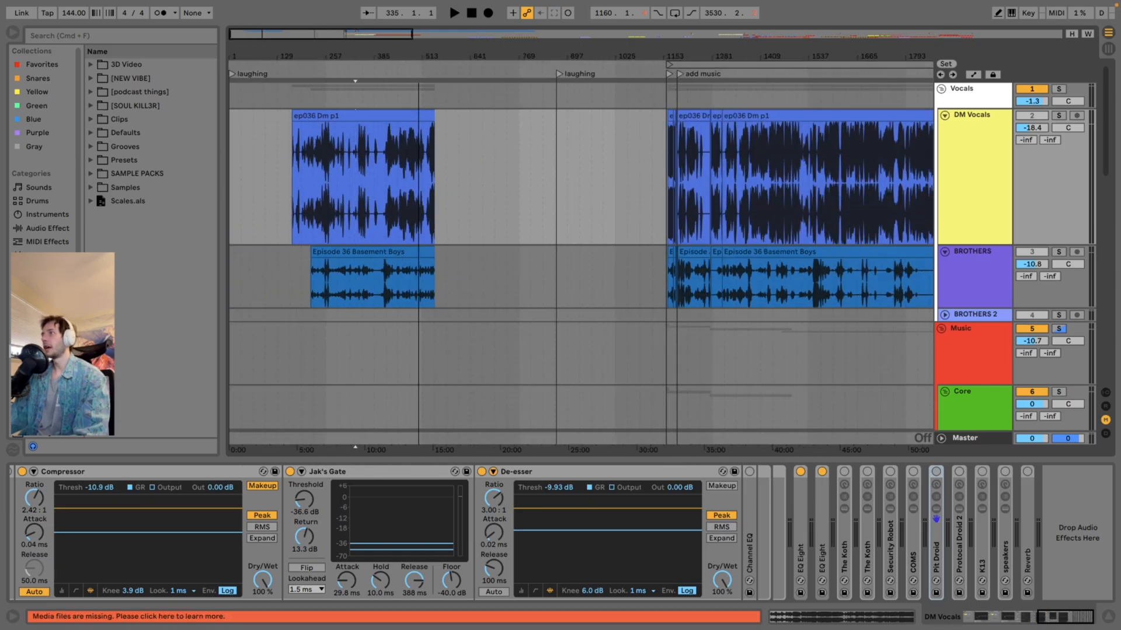
Paste the copied phrase onto the DM Vocals track at 1272.3.3 and play it back.
{"action": "left_click_drag", "start_coordinate": [703, 56], "coordinate": [404, 119]}
{"action": "left_click", "coordinate": [627, 175]}
{"action": "key", "text": "space"}
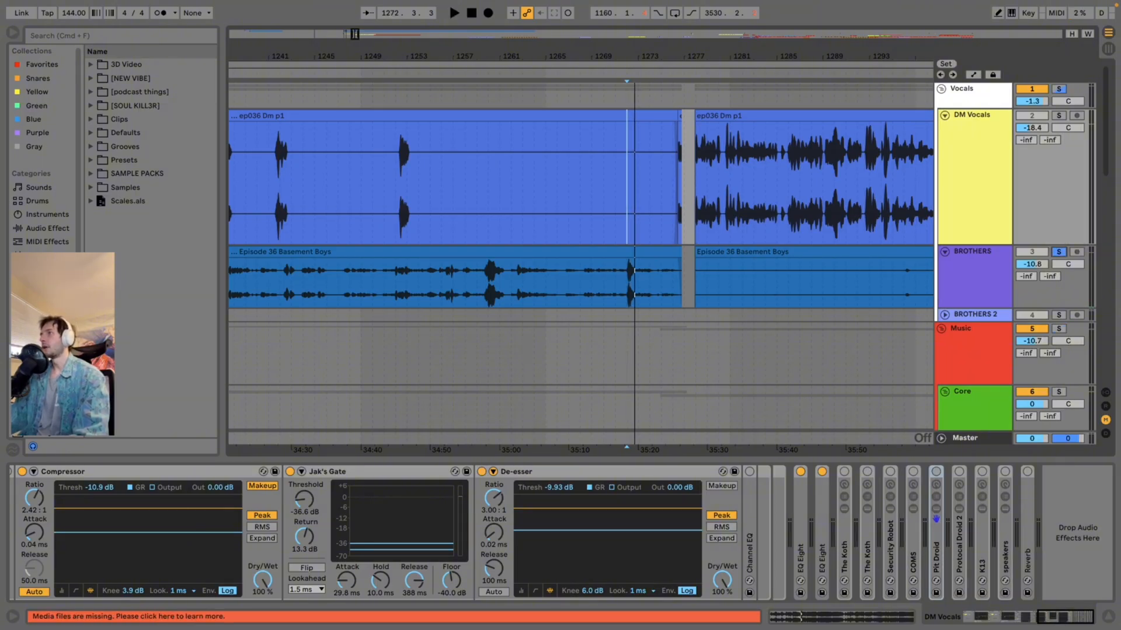
{"action": "mouse_move", "coordinate": [640, 57]}
{"action": "left_mouse_down"}
{"action": "mouse_move", "coordinate": [638, 111]}
{"action": "mouse_move", "coordinate": [650, 115]}
{"action": "left_mouse_up"}
{"action": "left_click", "coordinate": [611, 175]}
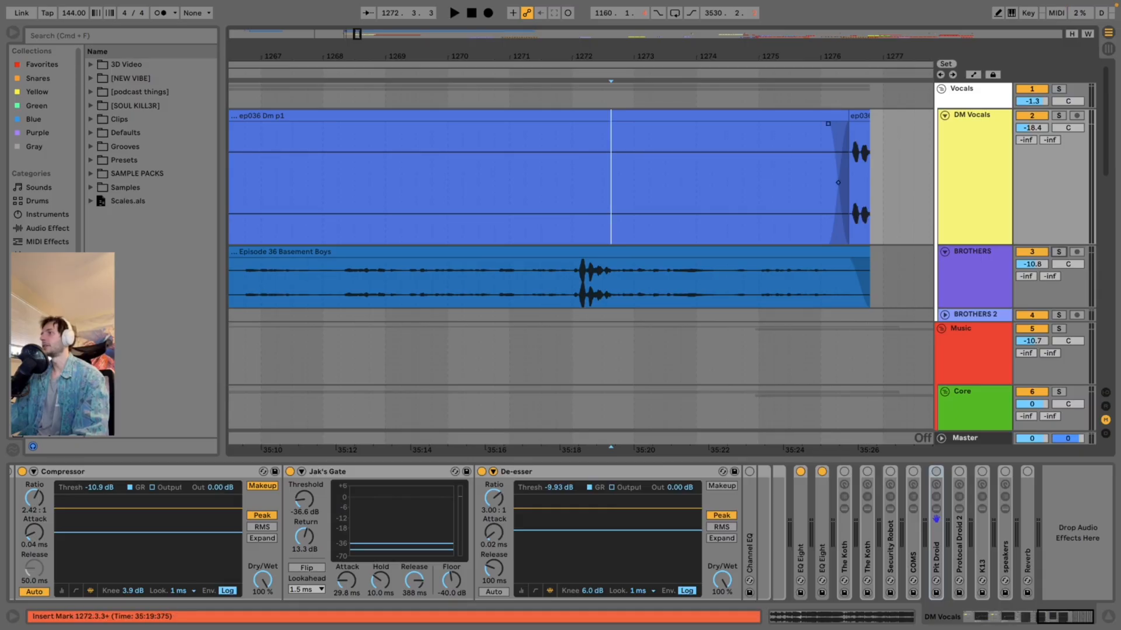
{"action": "key", "text": "super+v"}
{"action": "key", "text": "space"}
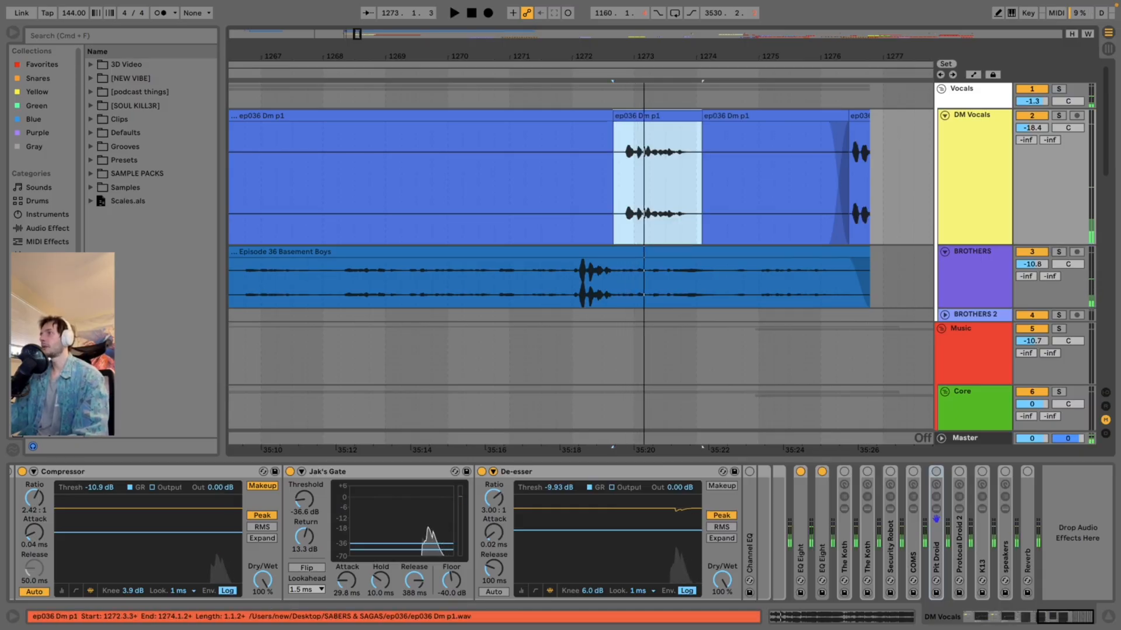
Shift the pasted DM phrase earlier to 1272.2.4 and play the passage from just before it.
{"action": "left_click_drag", "start_coordinate": [637, 115], "coordinate": [624, 116]}
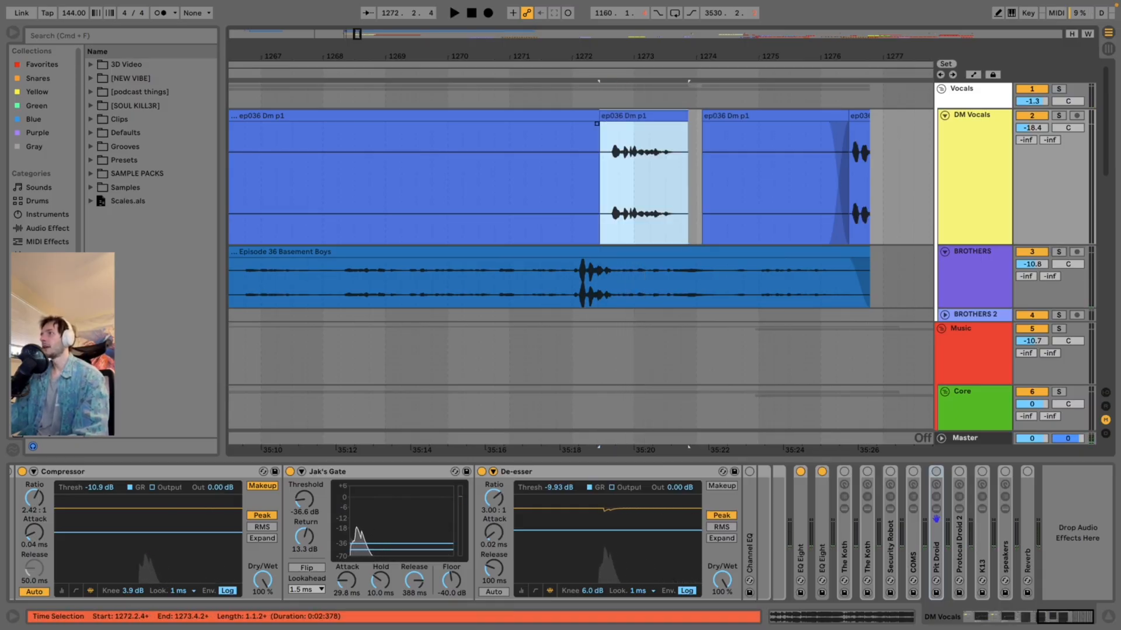
{"action": "left_click_drag", "start_coordinate": [748, 175], "coordinate": [775, 175]}
{"action": "left_click_drag", "start_coordinate": [763, 57], "coordinate": [419, 35]}
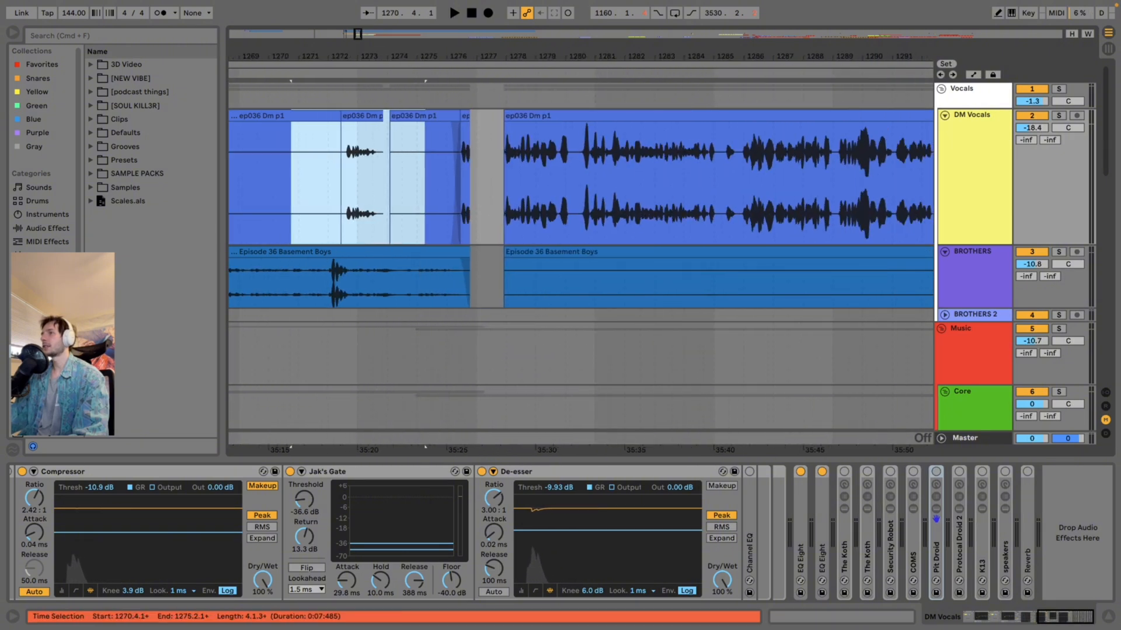
{"action": "left_click", "coordinate": [326, 175]}
{"action": "key", "text": "space"}
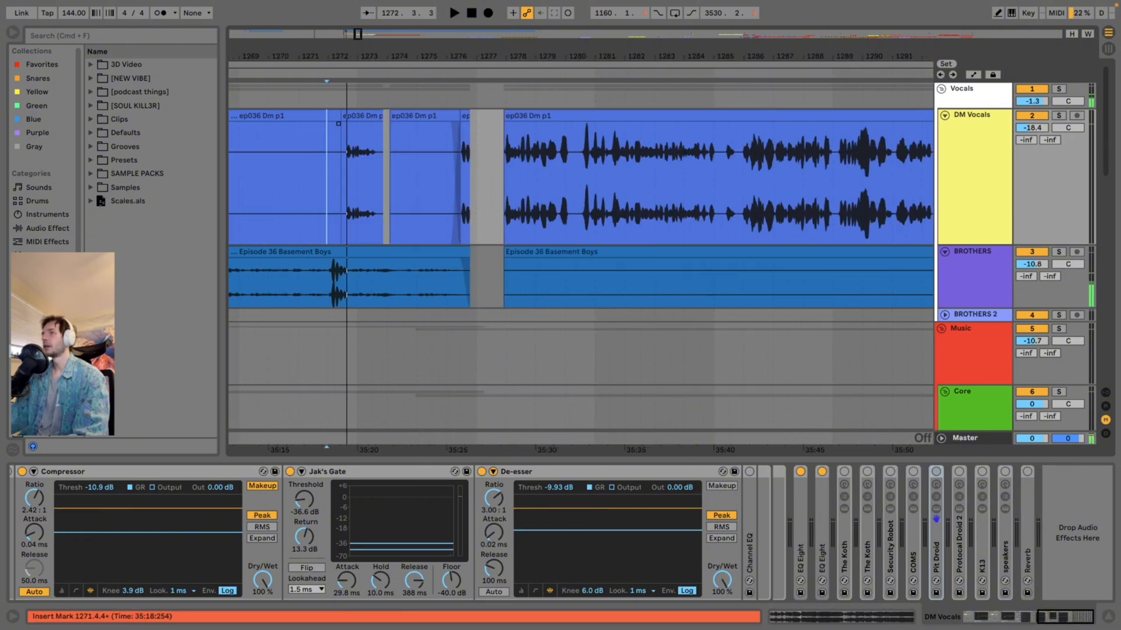
Listen to the pasted phrase from 1272.3.2 and to the gap before the following clips from 1276.3.2.
{"action": "left_click_drag", "start_coordinate": [325, 283], "coordinate": [375, 283]}
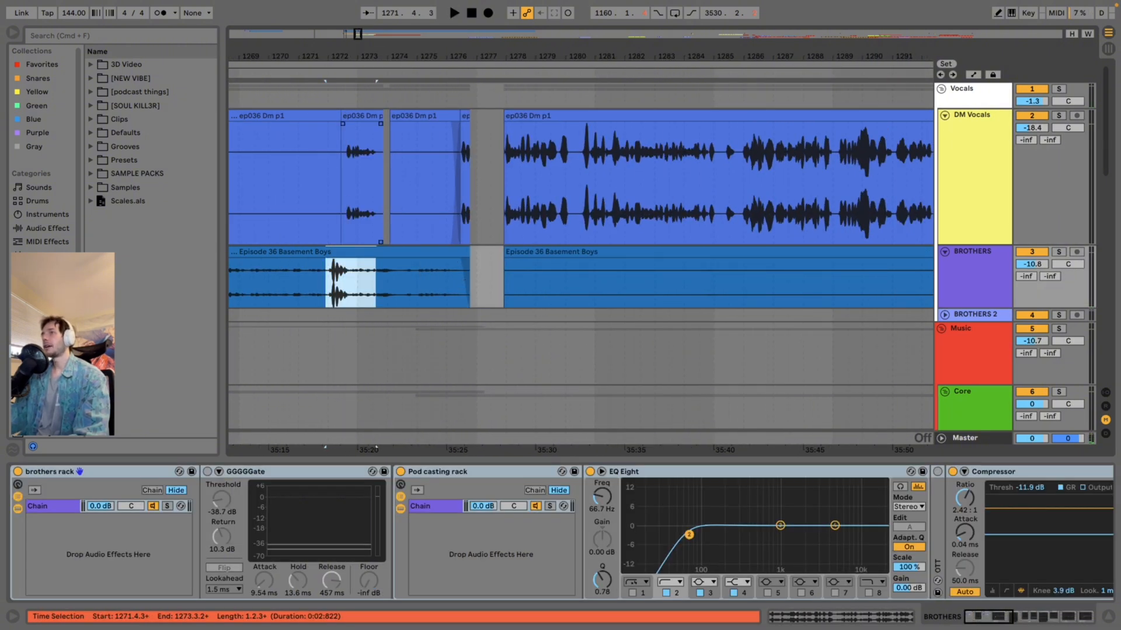
{"action": "left_click_drag", "start_coordinate": [344, 57], "coordinate": [345, 101]}
{"action": "left_click", "coordinate": [345, 175]}
{"action": "key", "text": "space"}
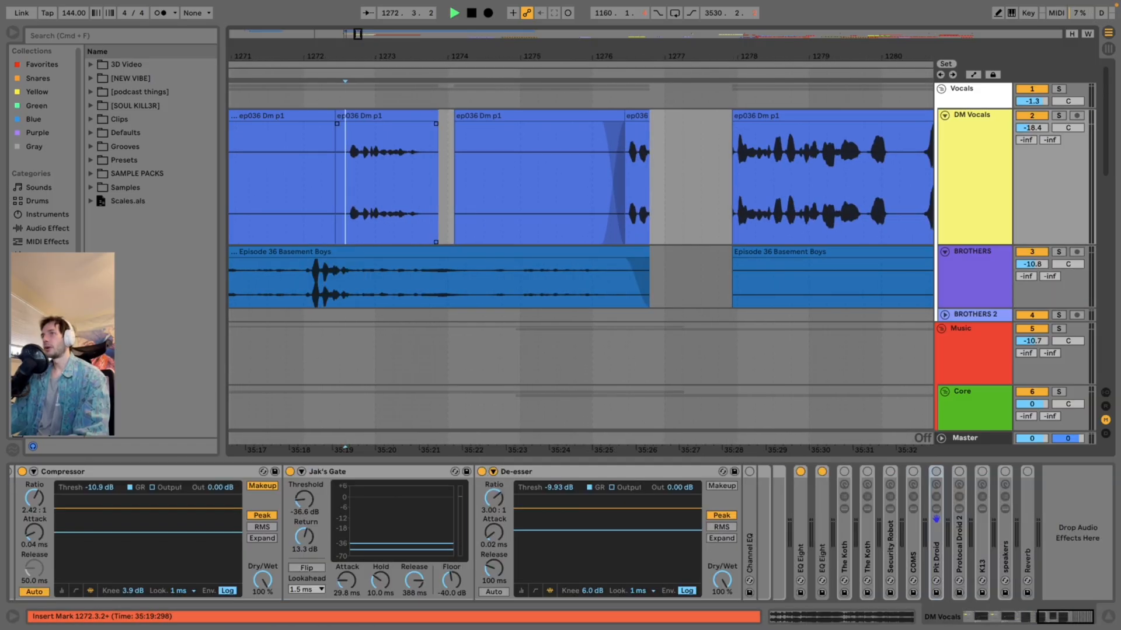
{"action": "left_click_drag", "start_coordinate": [479, 57], "coordinate": [594, 92]}
{"action": "left_click", "coordinate": [575, 181]}
{"action": "key", "text": "space"}
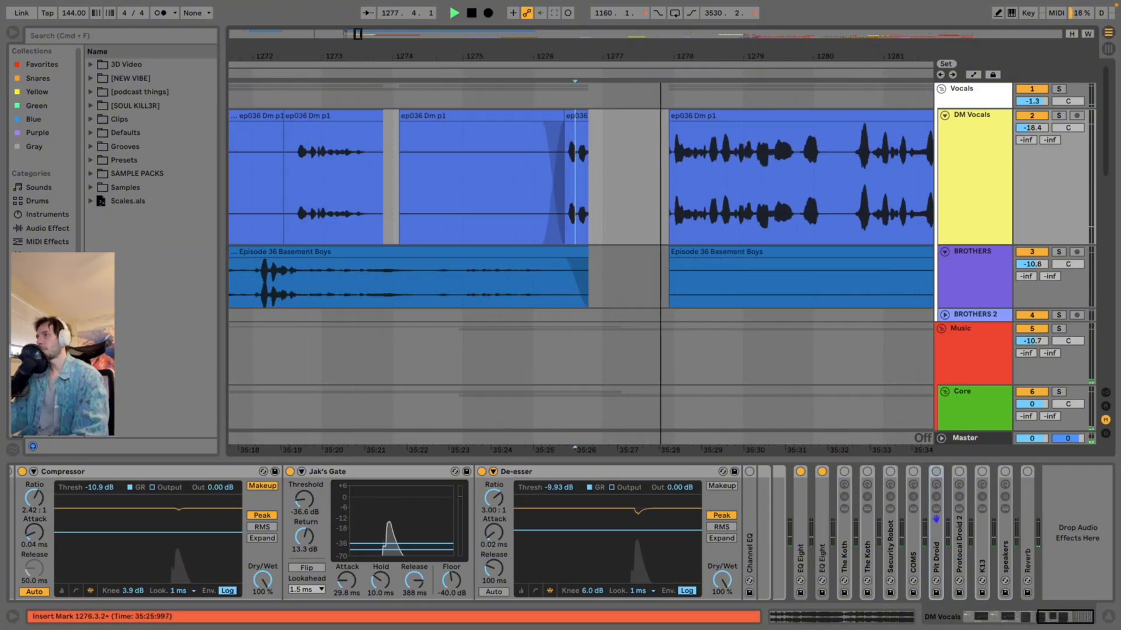
{"action": "key", "text": "space"}
Close the gap after bar 1276 by moving all following DM Vocals and BROTHERS clips earlier to start at 1276.4.1.
{"action": "left_click_drag", "start_coordinate": [632, 57], "coordinate": [581, 16]}
{"action": "left_click", "coordinate": [522, 181]}
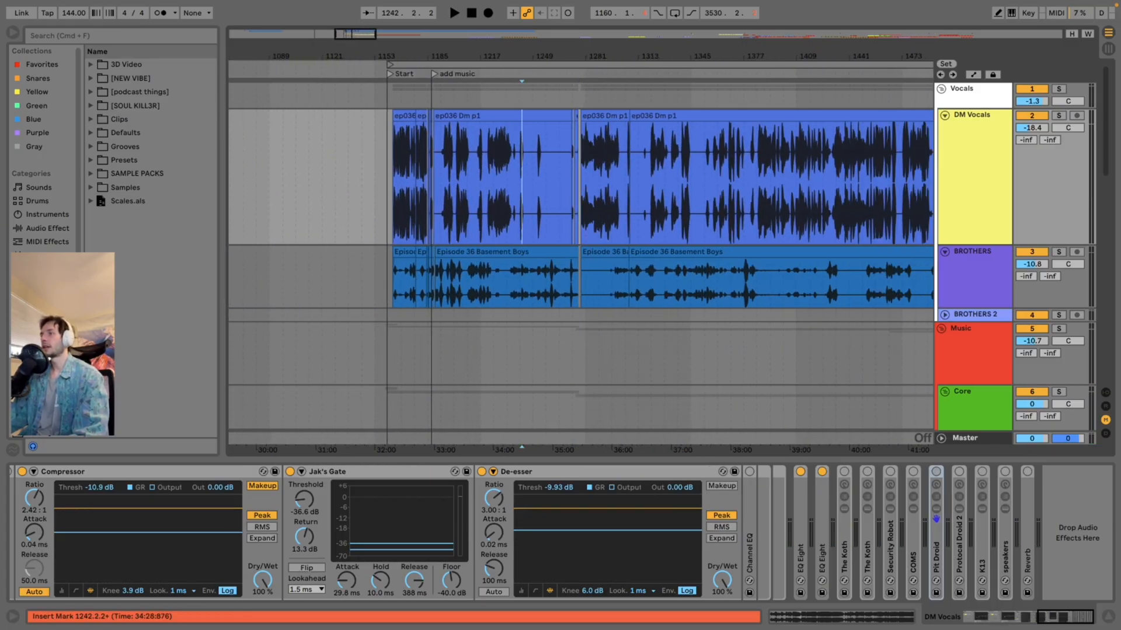
{"action": "scroll", "coordinate": [585, 263], "scroll_direction": "right", "scroll_amount": 5}
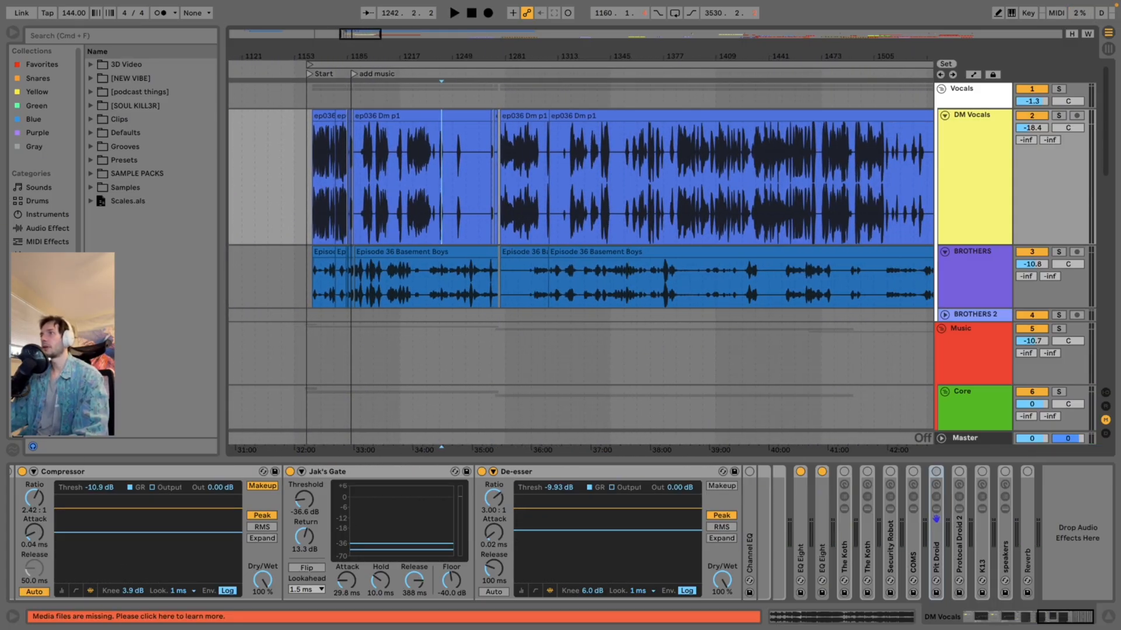
{"action": "scroll", "coordinate": [498, 181], "scroll_direction": "up", "scroll_amount": 10}
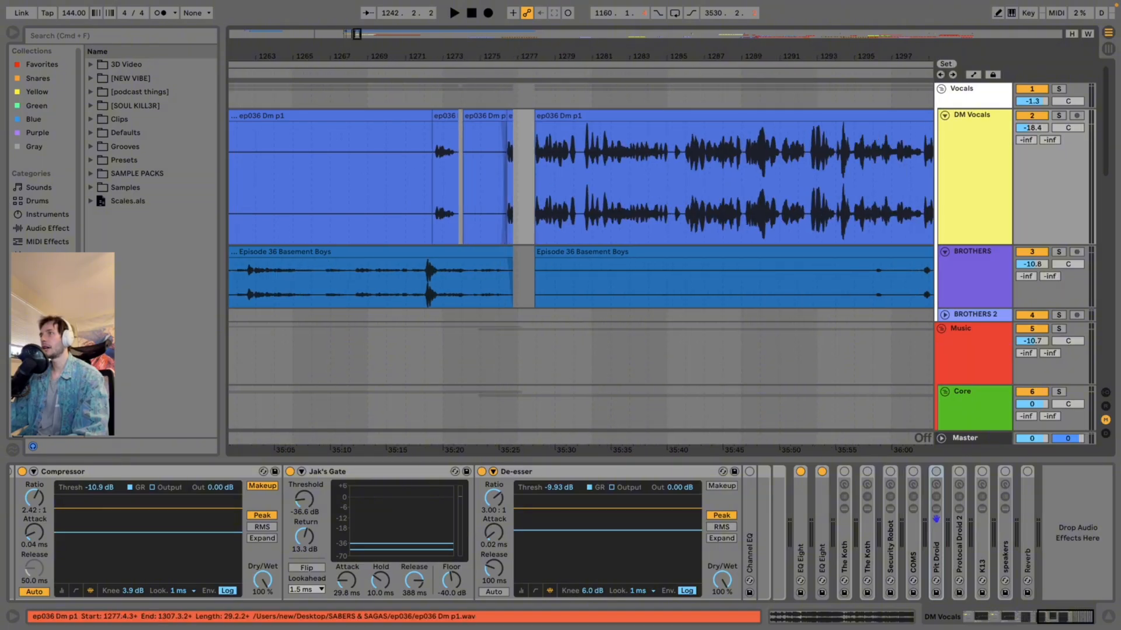
{"action": "left_click", "coordinate": [688, 115]}
{"action": "left_click_drag", "start_coordinate": [699, 56], "coordinate": [430, 13]}
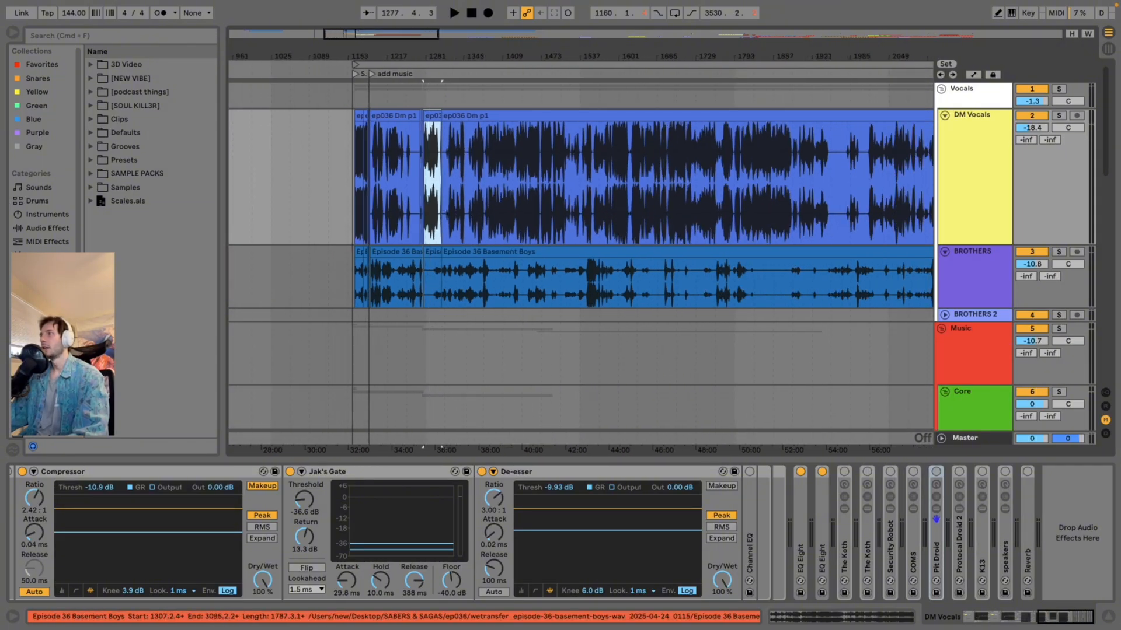
{"action": "left_click_drag", "start_coordinate": [835, 56], "coordinate": [707, 23]}
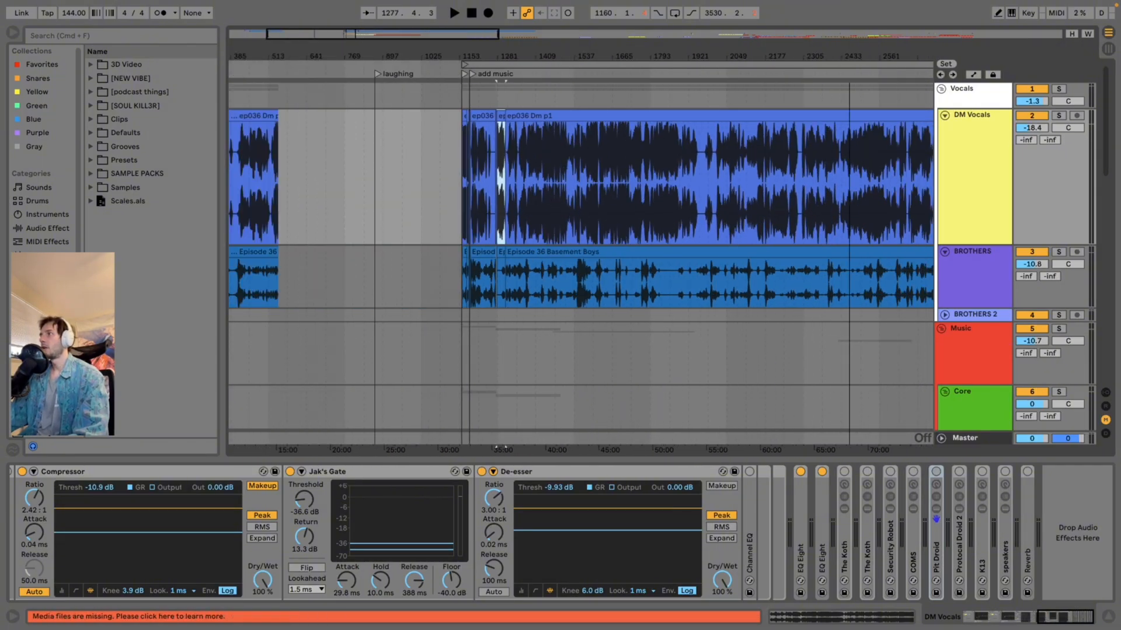
{"action": "left_click_drag", "start_coordinate": [849, 57], "coordinate": [610, 42]}
{"action": "left_click", "coordinate": [607, 252], "text": "shift"}
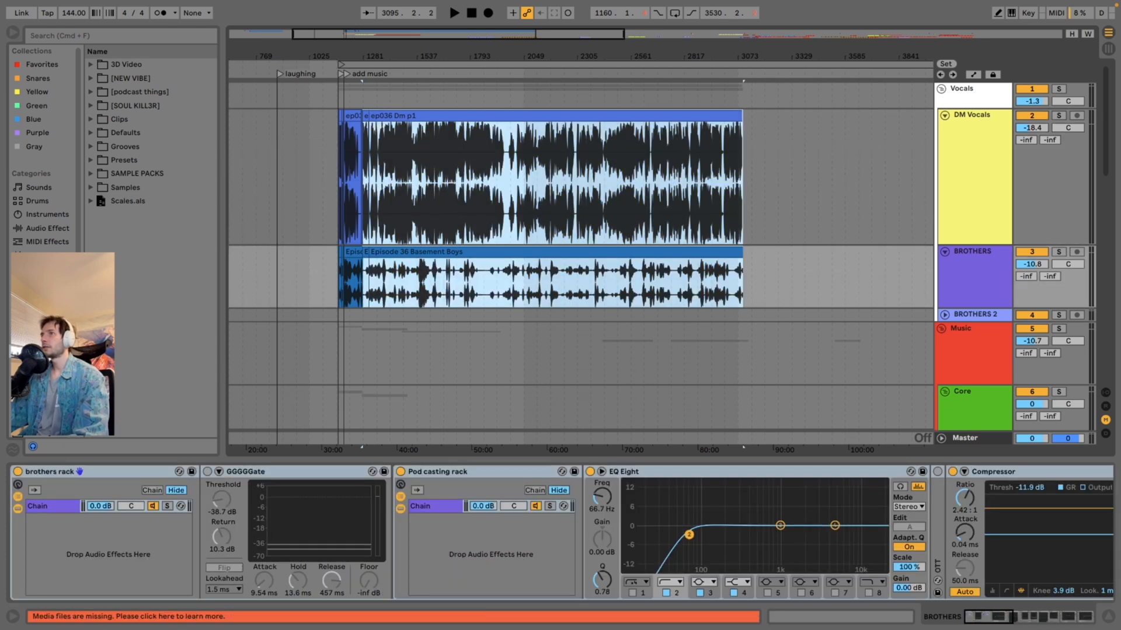
{"action": "left_click_drag", "start_coordinate": [362, 56], "coordinate": [362, 178]}
{"action": "left_click_drag", "start_coordinate": [703, 115], "coordinate": [652, 115]}
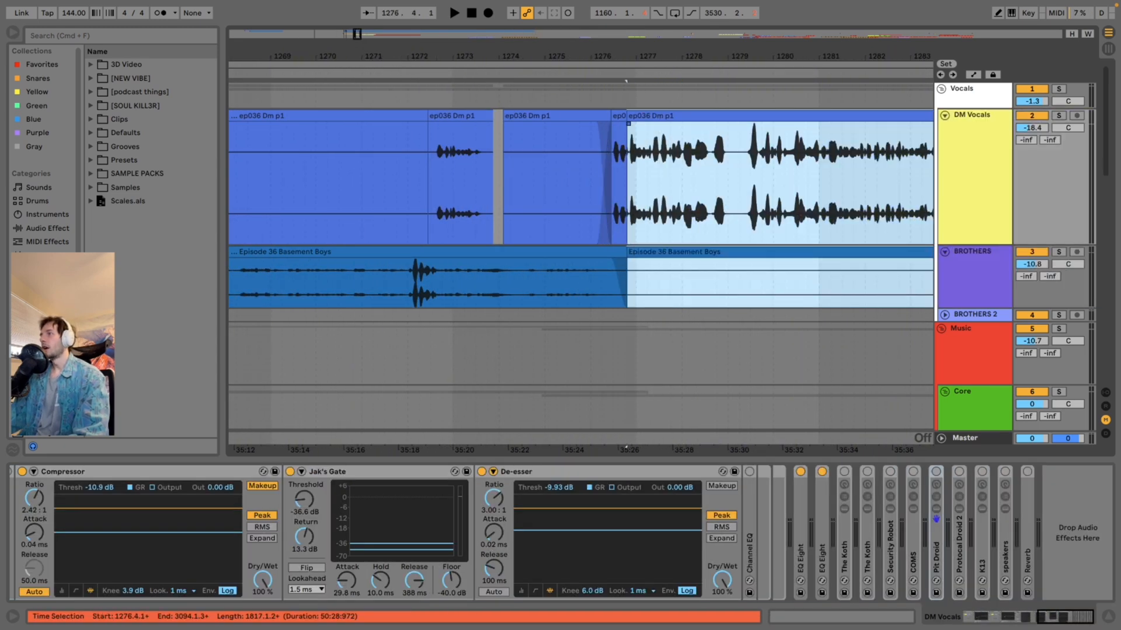
Review the remaining DM Vocals and BROTHERS audio around bars 1409, 1910 and 2427, then the whole arrangement.
{"action": "left_click_drag", "start_coordinate": [729, 57], "coordinate": [342, 6]}
{"action": "left_click", "coordinate": [466, 277]}
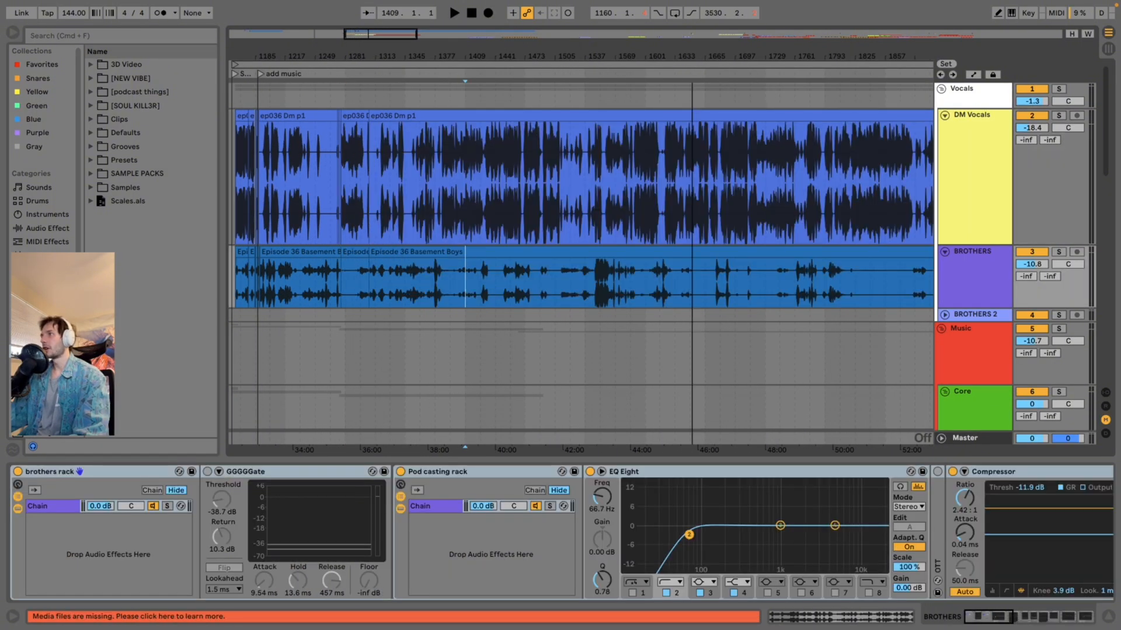
{"action": "left_click_drag", "start_coordinate": [367, 56], "coordinate": [367, 40]}
{"action": "left_click", "coordinate": [596, 181]}
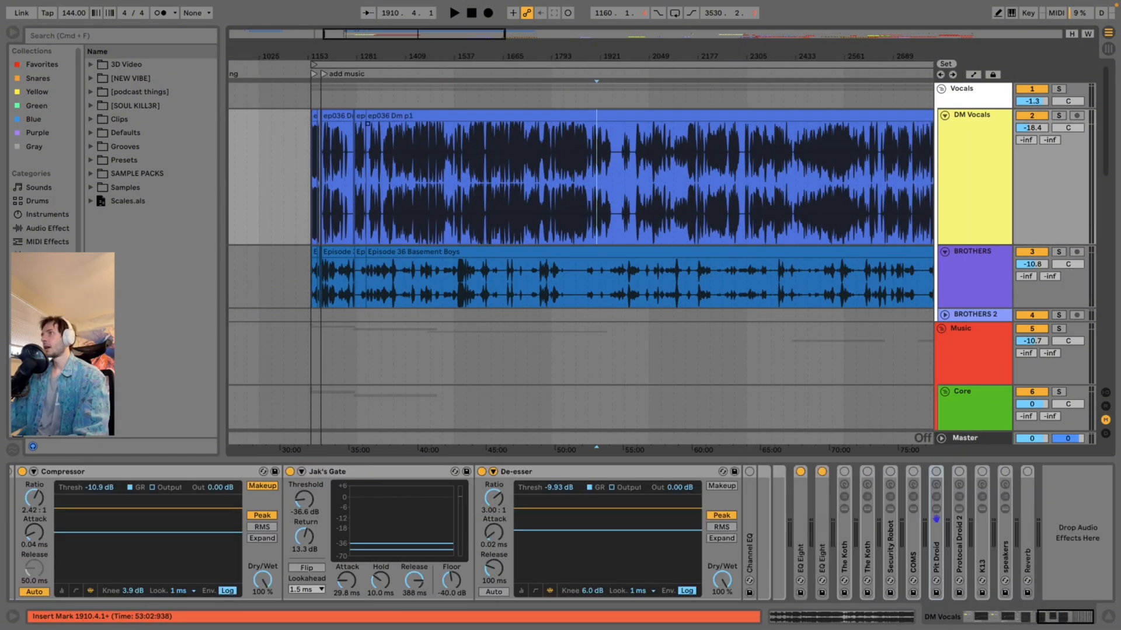
{"action": "key", "text": "plus"}
{"action": "key", "text": "plus"}
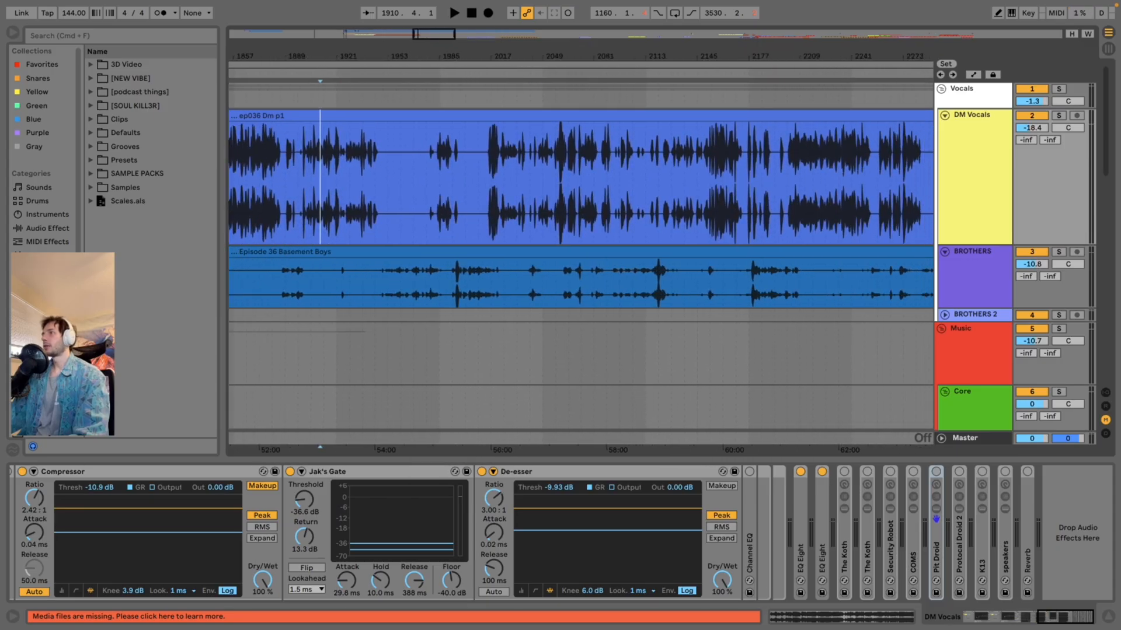
{"action": "key", "text": "minus"}
{"action": "key", "text": "minus"}
{"action": "key", "text": "minus"}
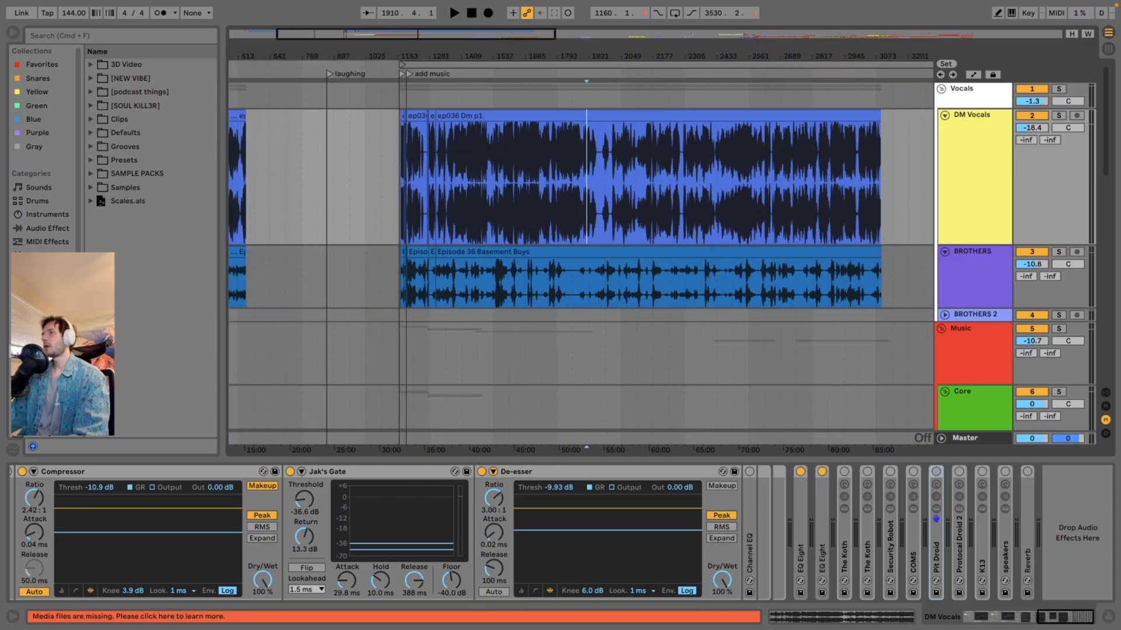
{"action": "key", "text": "plus"}
{"action": "key", "text": "plus"}
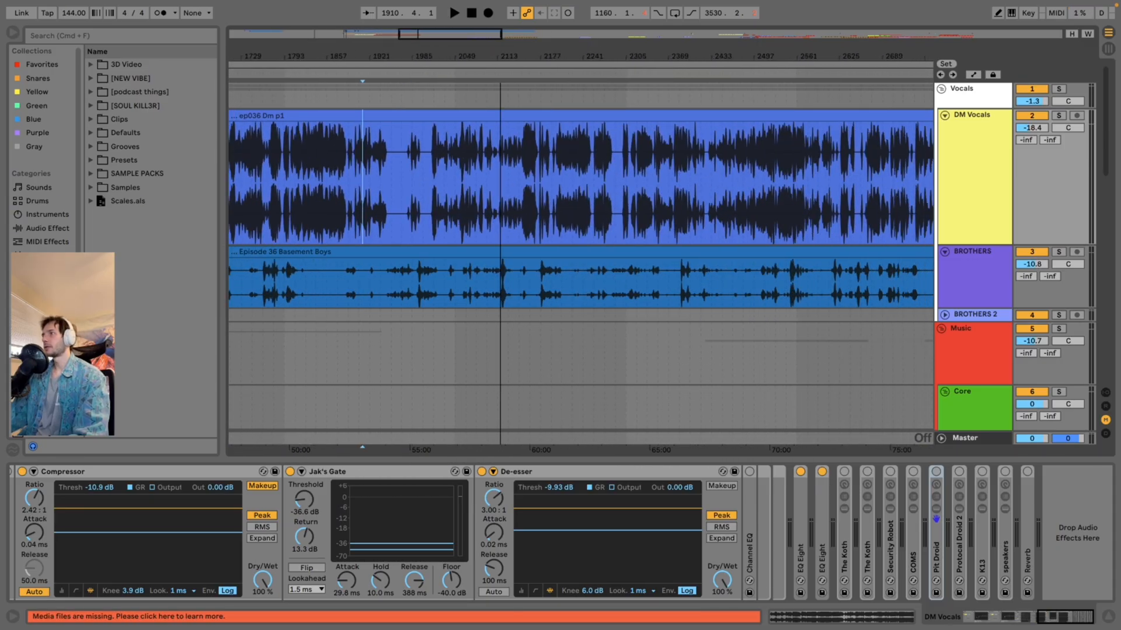
{"action": "left_click_drag", "start_coordinate": [500, 56], "coordinate": [457, 56]}
{"action": "left_click", "coordinate": [664, 175]}
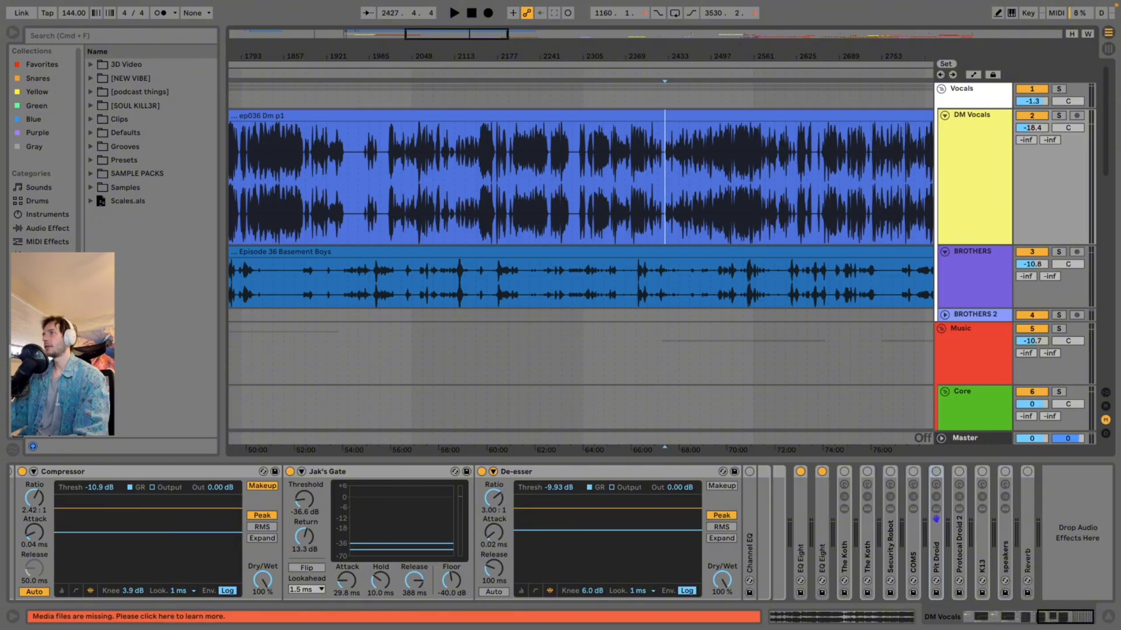
{"action": "key", "text": "minus"}
{"action": "key", "text": "minus"}
{"action": "key", "text": "minus"}
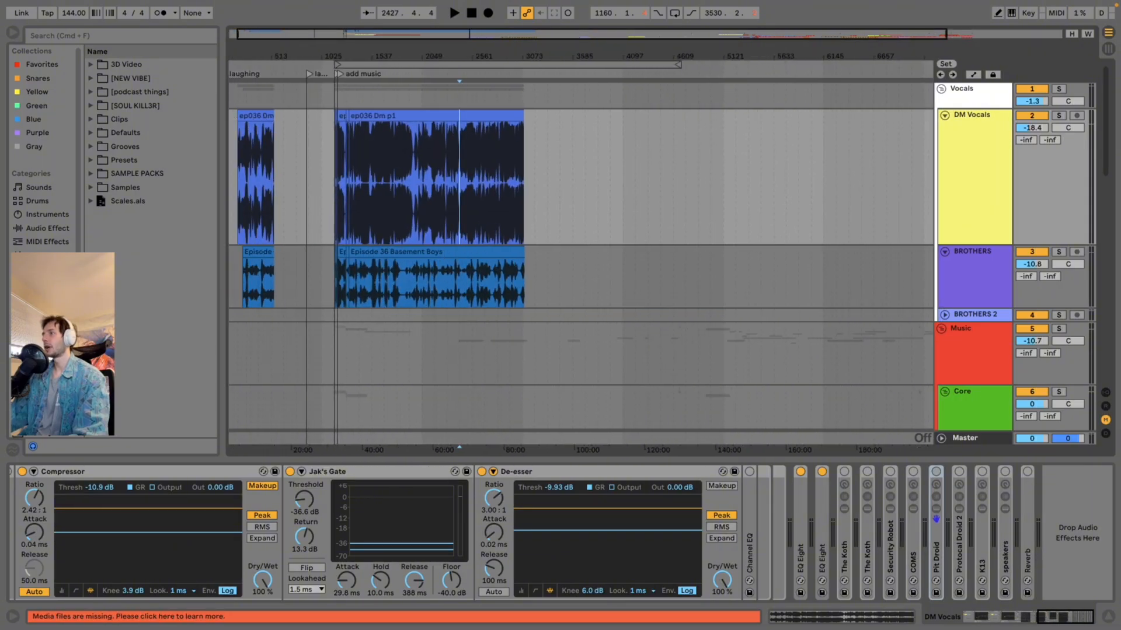
Collapse the Music group to a single overview row and audition the vocals around bar 1482.
{"action": "left_click", "coordinate": [941, 329]}
{"action": "key", "text": "plus"}
{"action": "key", "text": "plus"}
{"action": "key", "text": "plus"}
{"action": "key", "text": "plus"}
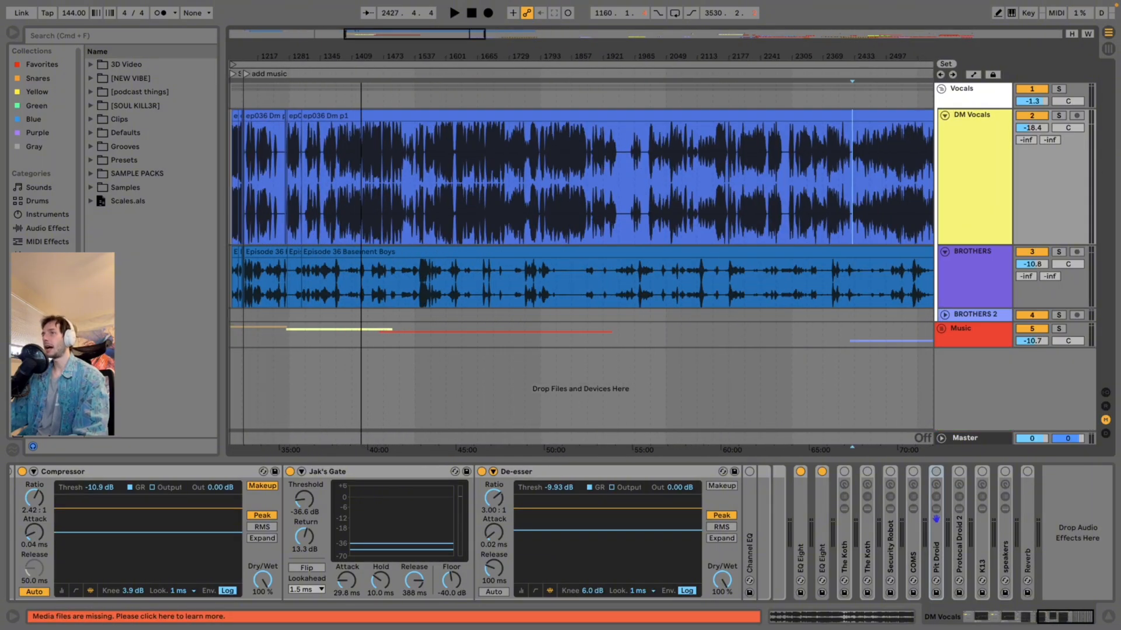
{"action": "left_click_drag", "start_coordinate": [367, 97], "coordinate": [385, 97]}
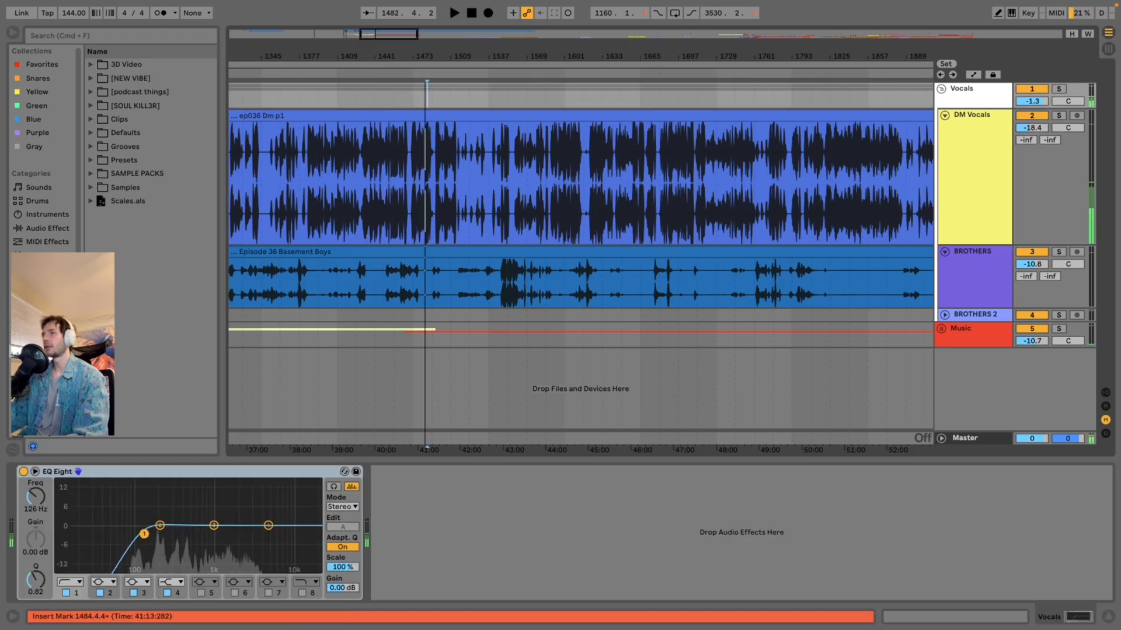
Examine the vocals and music between 1500.3.4 and 1517.1.2, mark out 1503.3.1 to 1511.3.4 on the vocal tracks, and compare with the whole arrangement.
{"action": "left_click_drag", "start_coordinate": [445, 448], "coordinate": [466, 448]}
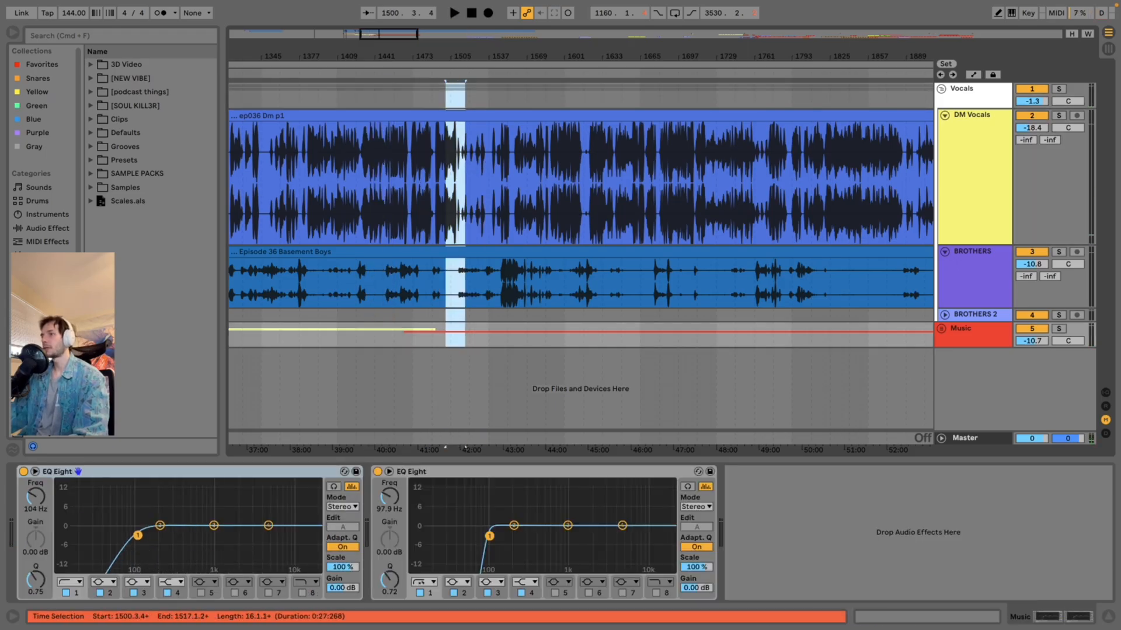
{"action": "key", "text": "z"}
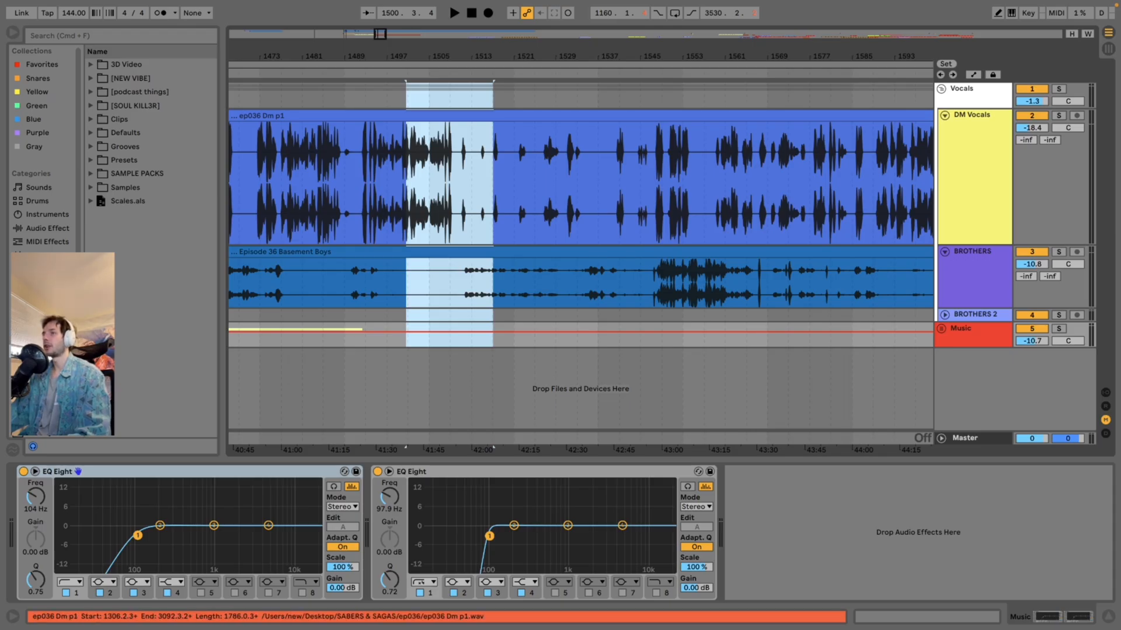
{"action": "left_click_drag", "start_coordinate": [421, 175], "coordinate": [465, 292]}
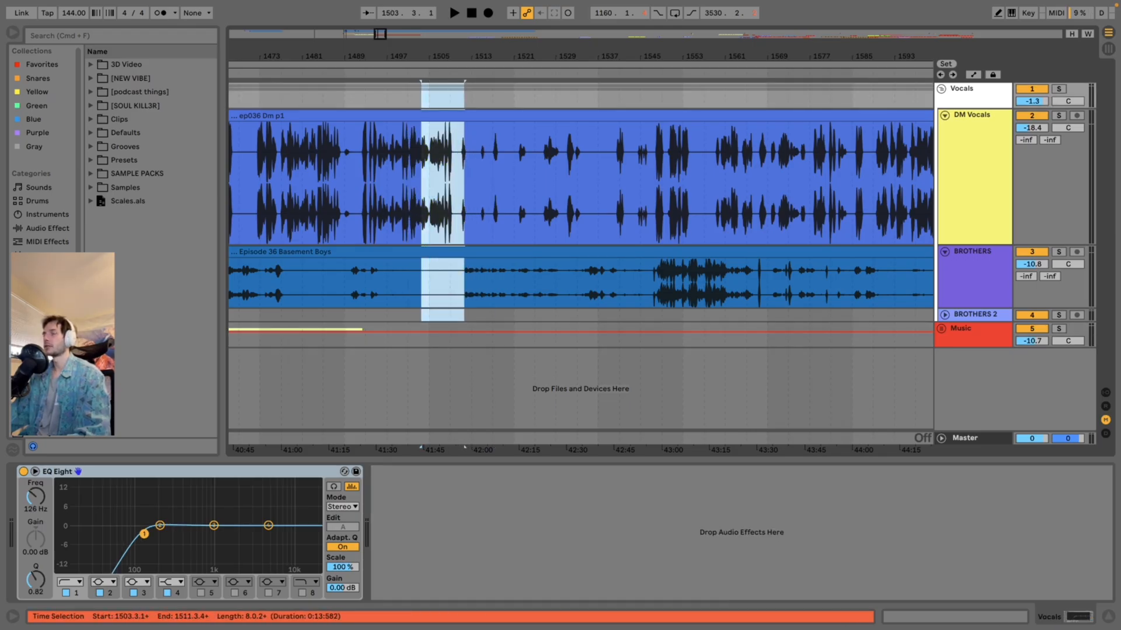
{"action": "key", "text": "minus"}
{"action": "key", "text": "minus"}
{"action": "key", "text": "minus"}
{"action": "key", "text": "minus"}
{"action": "key", "text": "minus"}
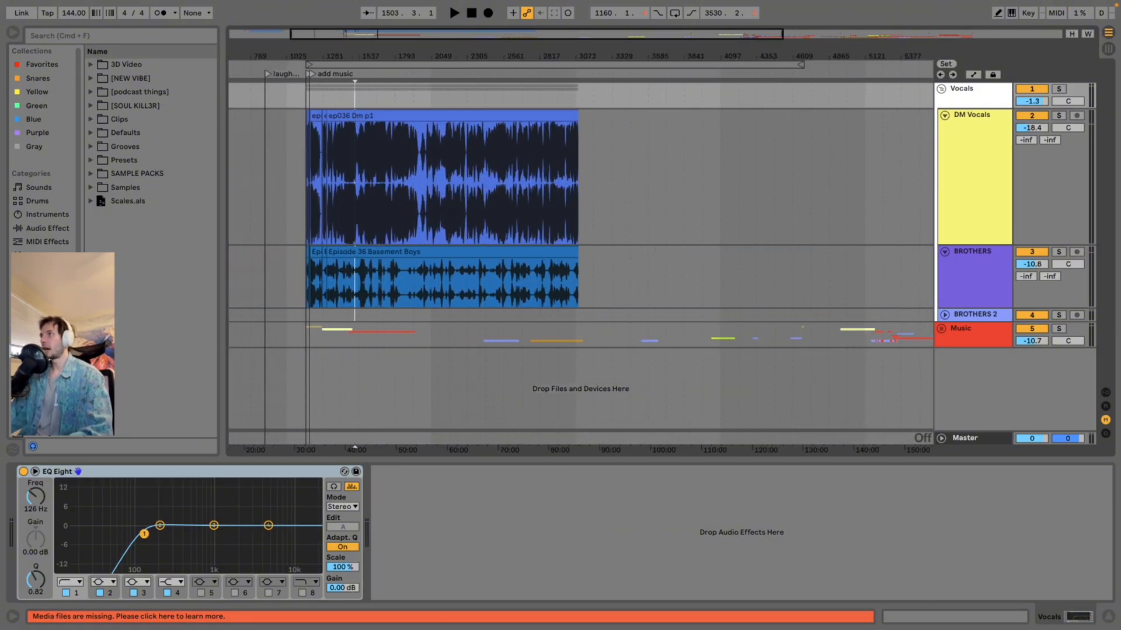
Set the loop to span all the vocal clips from 1160.1.4 to 3092.1.4 and check the audio export settings for that range.
{"action": "left_click_drag", "start_coordinate": [306, 175], "coordinate": [578, 175]}
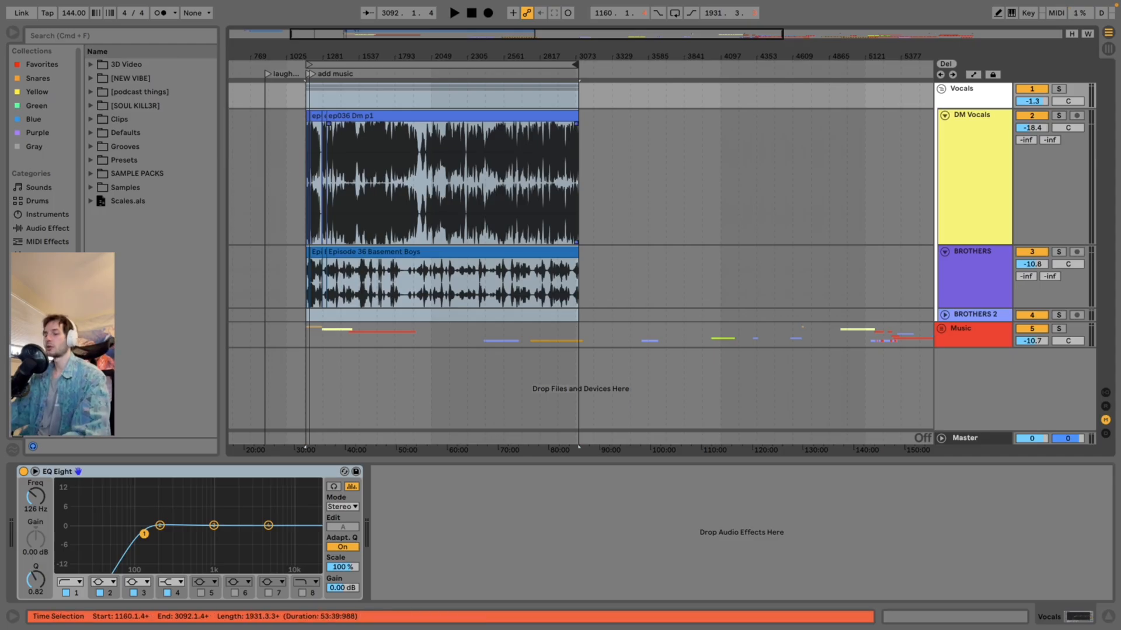
{"action": "key", "text": "super+shift+r"}
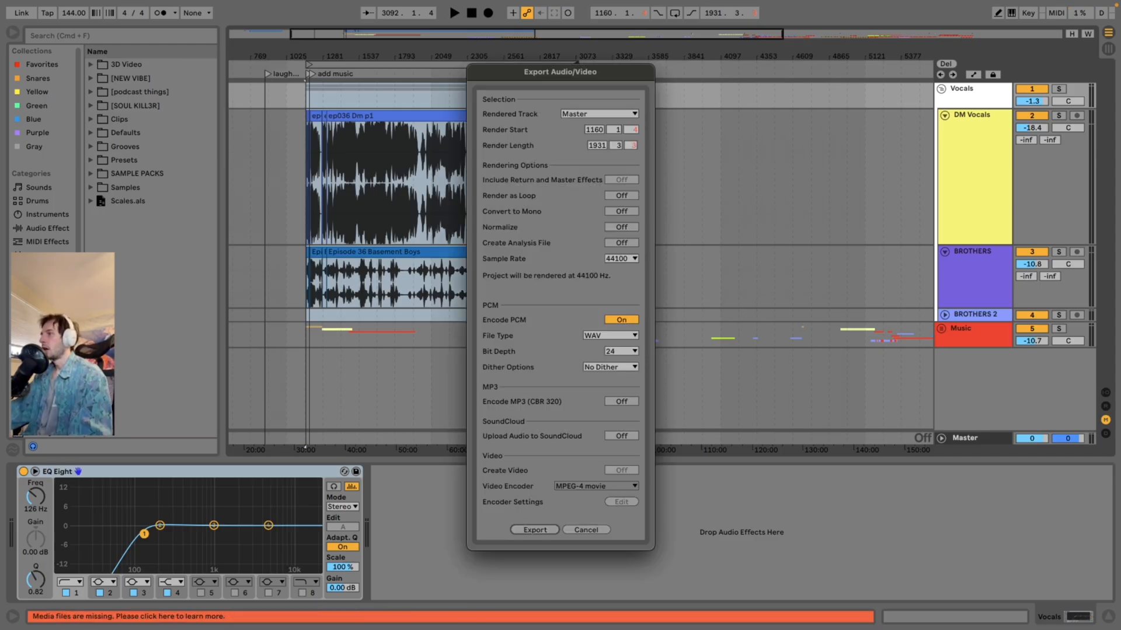
{"action": "key", "text": "Escape"}
Examine the Master track's effect chain, from the first Limiter through the dualband limiter rack to the final Limiter.
{"action": "left_click", "coordinate": [579, 445]}
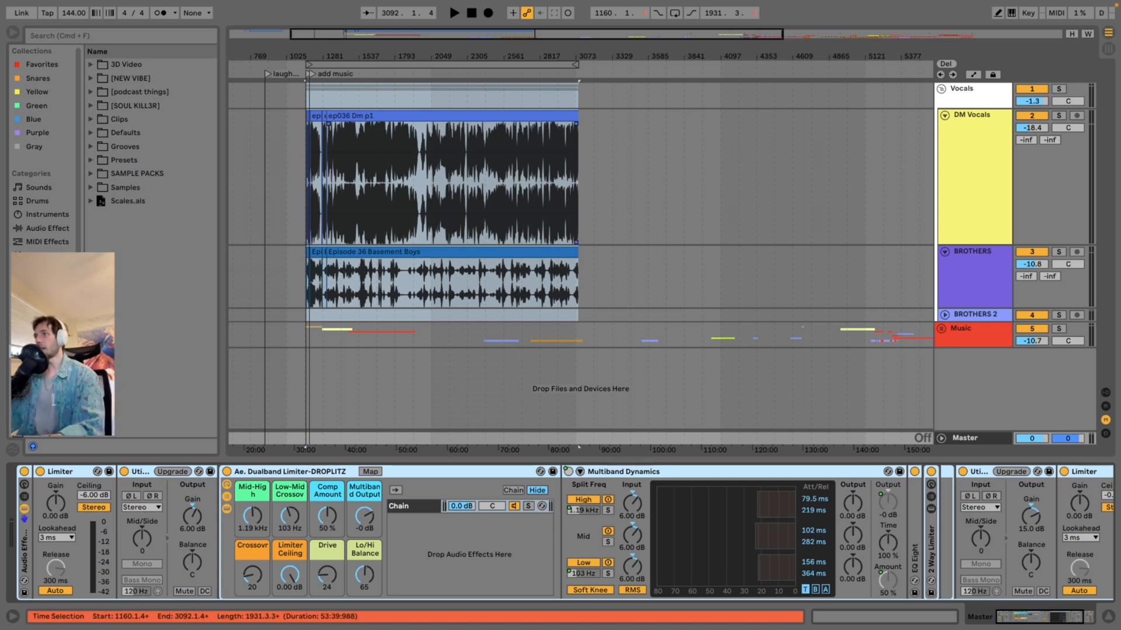
{"action": "scroll", "coordinate": [560, 532], "scroll_direction": "right", "scroll_amount": 3}
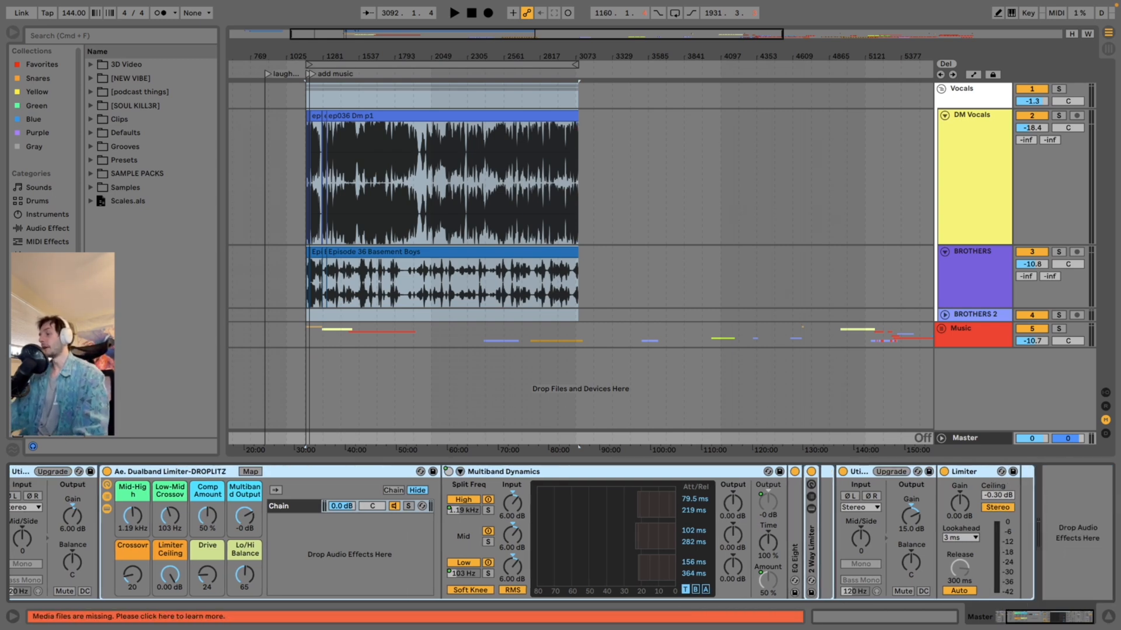
{"action": "left_click", "coordinate": [1077, 533]}
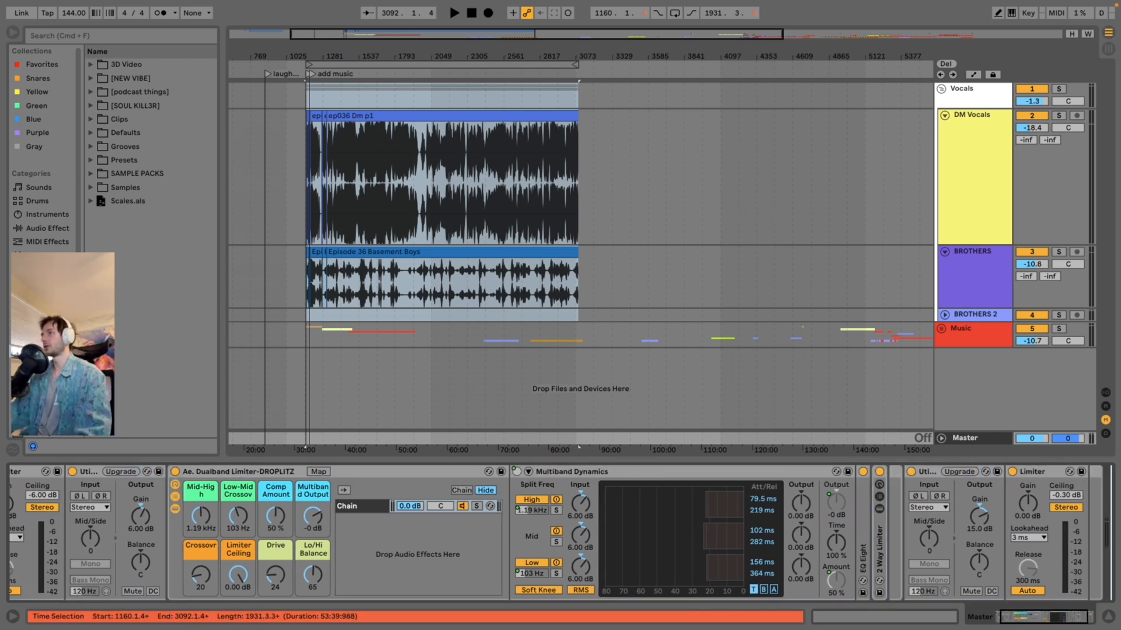
Examine the DM Vocals effect chain, including the Compressor, gate, De-esser, Pod casting rack, EQ Eight and OTT.
{"action": "left_click", "coordinate": [688, 175]}
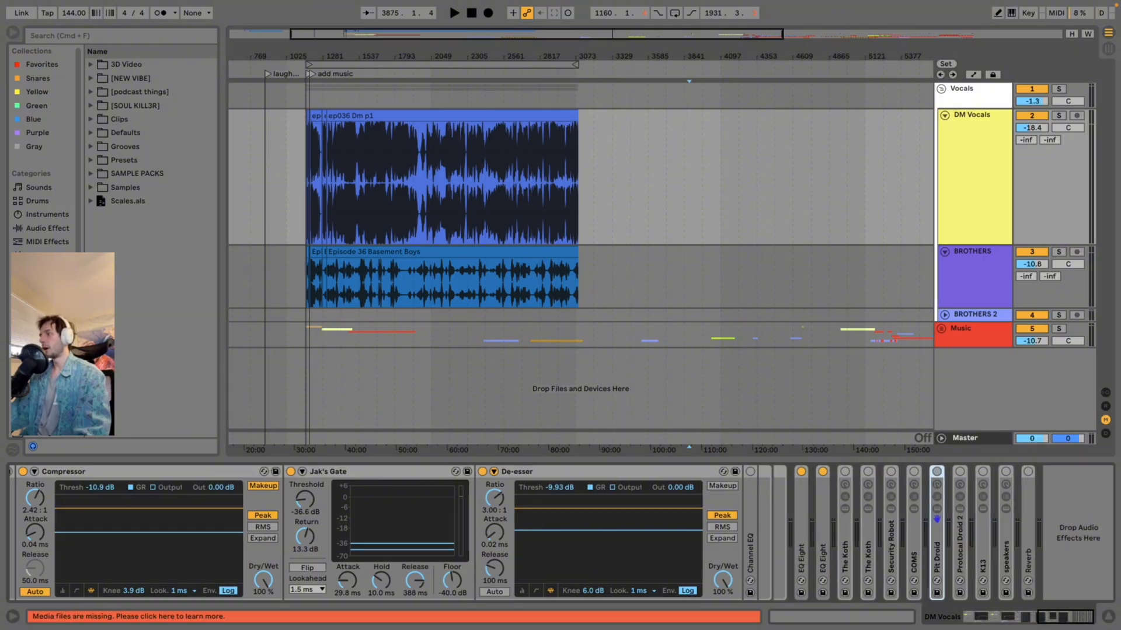
{"action": "scroll", "coordinate": [936, 518], "scroll_direction": "left", "scroll_amount": 5}
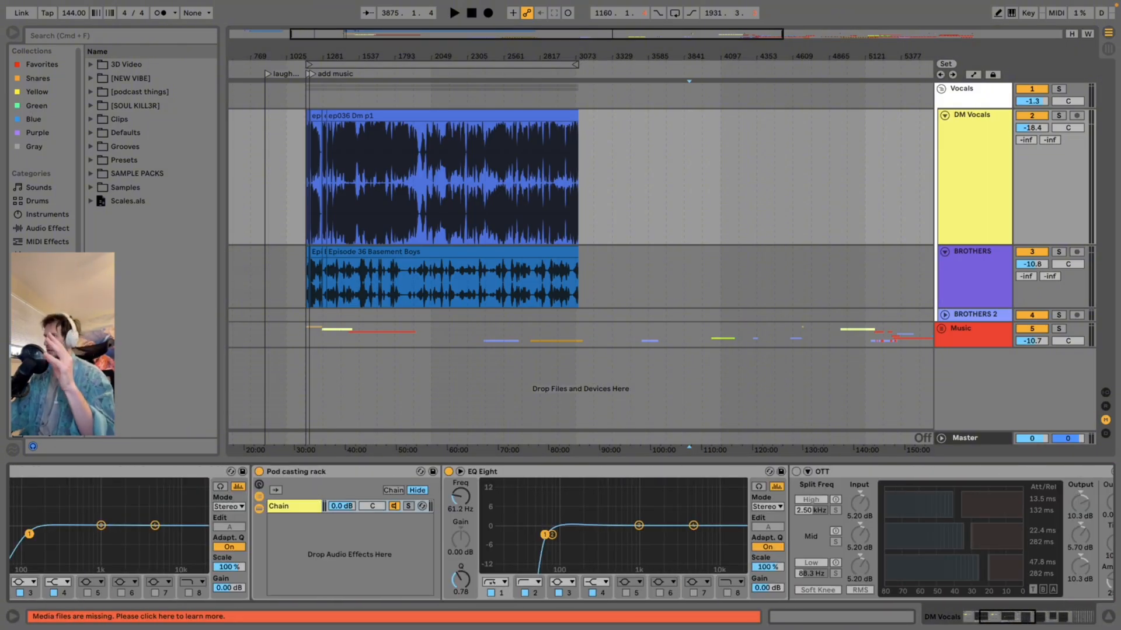
{"action": "scroll", "coordinate": [561, 545], "scroll_direction": "left", "scroll_amount": 1}
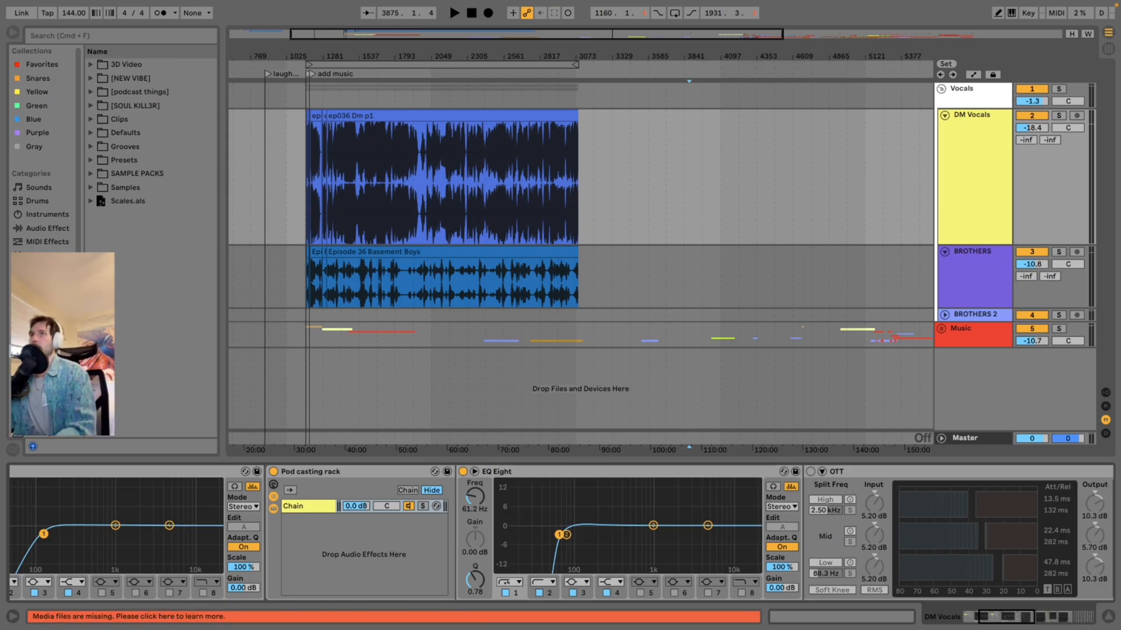
{"action": "left_click_drag", "start_coordinate": [367, 56], "coordinate": [388, 84]}
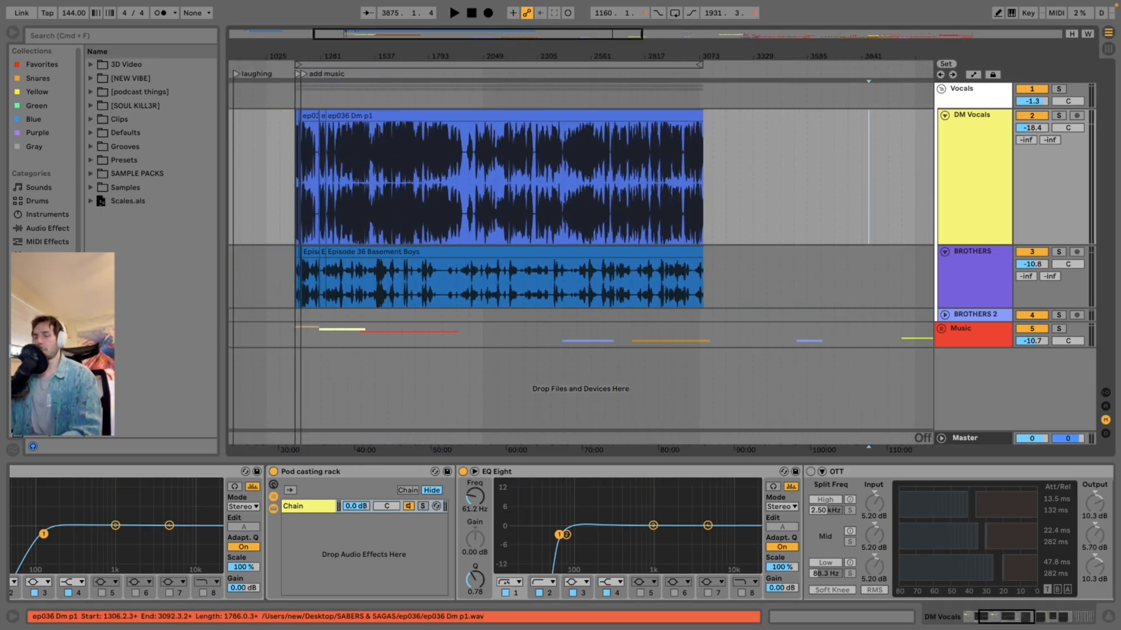